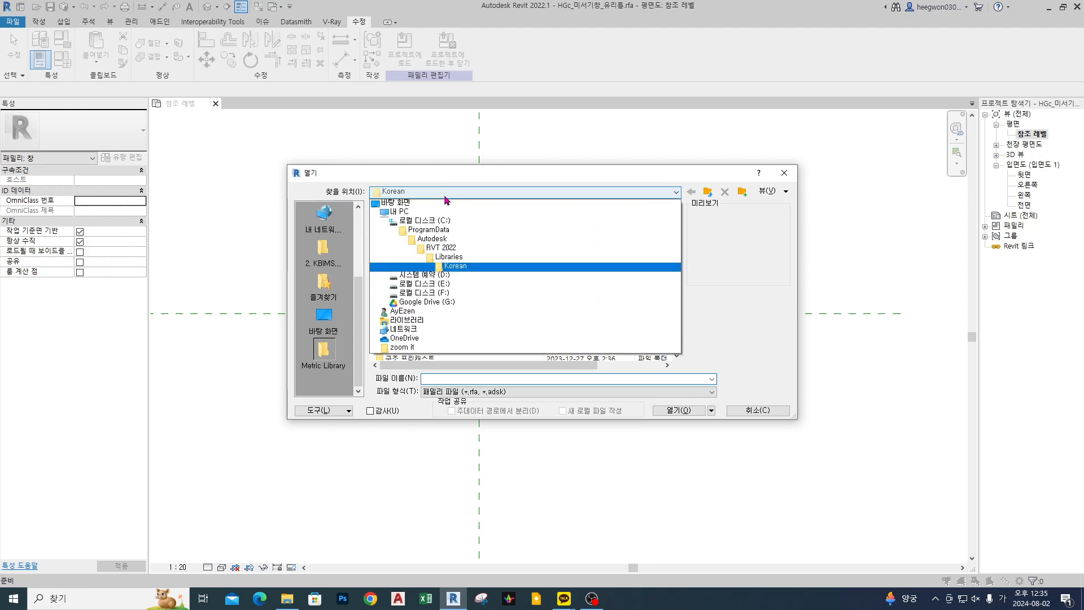
Open the family file HGc_미서기창 기본.rfa from E:\HGc\2024 제단 BIM\02 공유자료\04 라이브러리\02 BIM\제작 라이브러리\미서기창 패밀리.
left_click(525, 285)
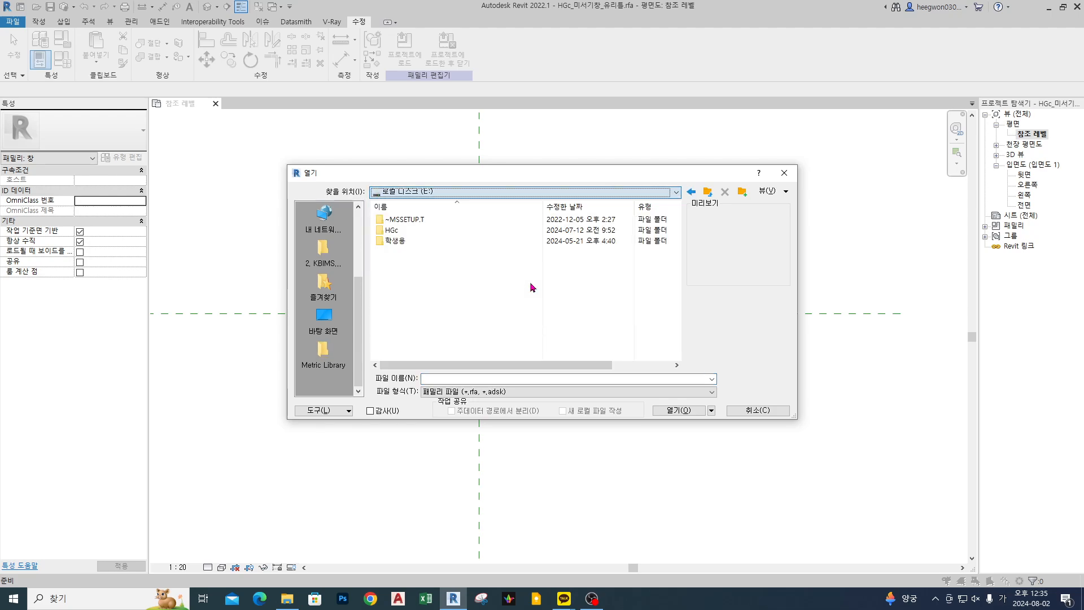
double_click(455, 231)
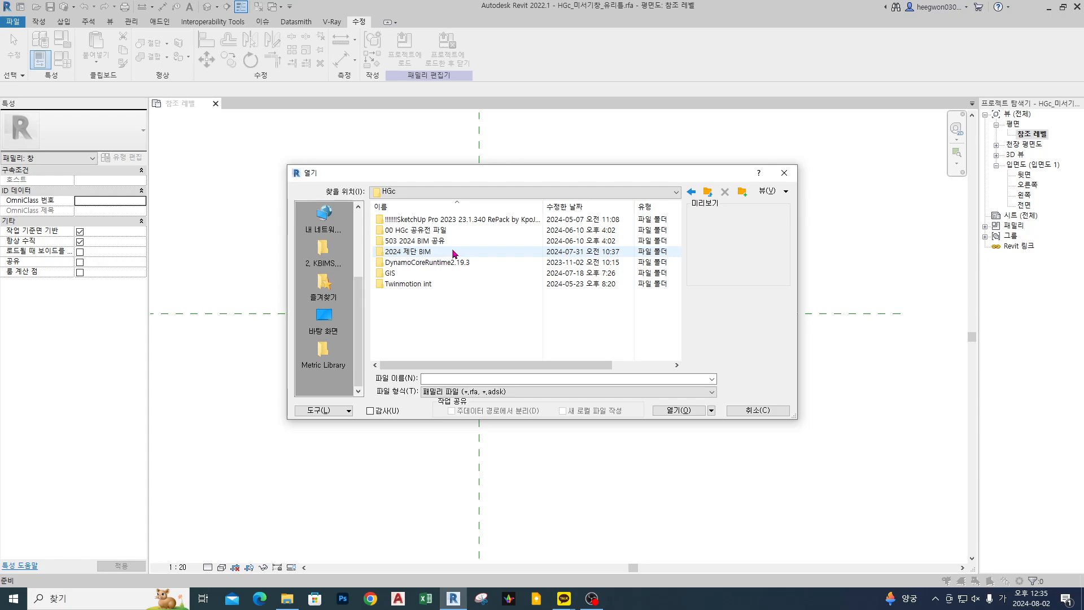
double_click(451, 251)
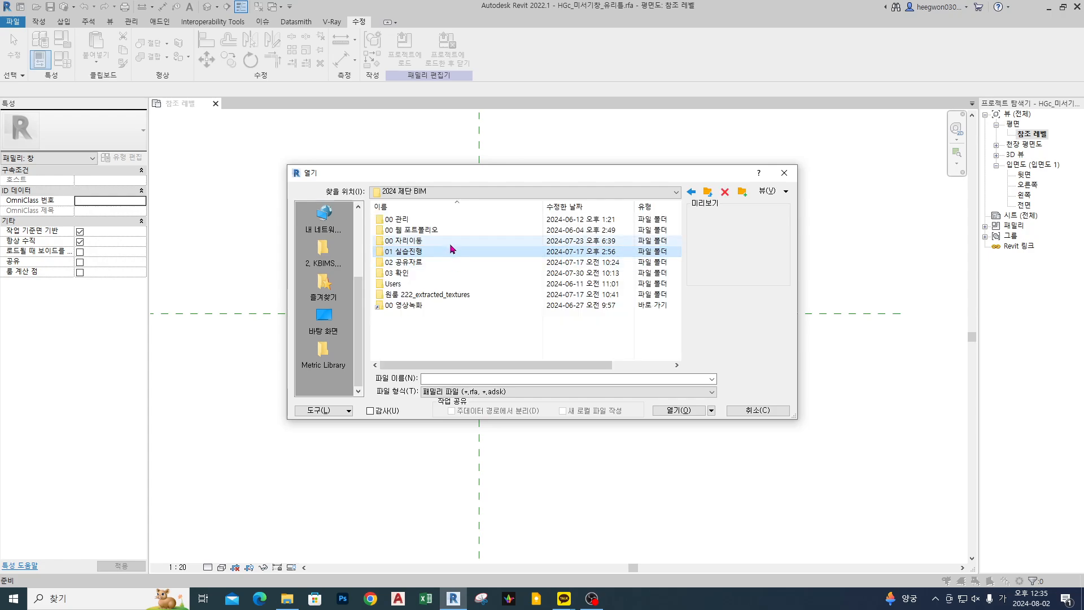
double_click(447, 262)
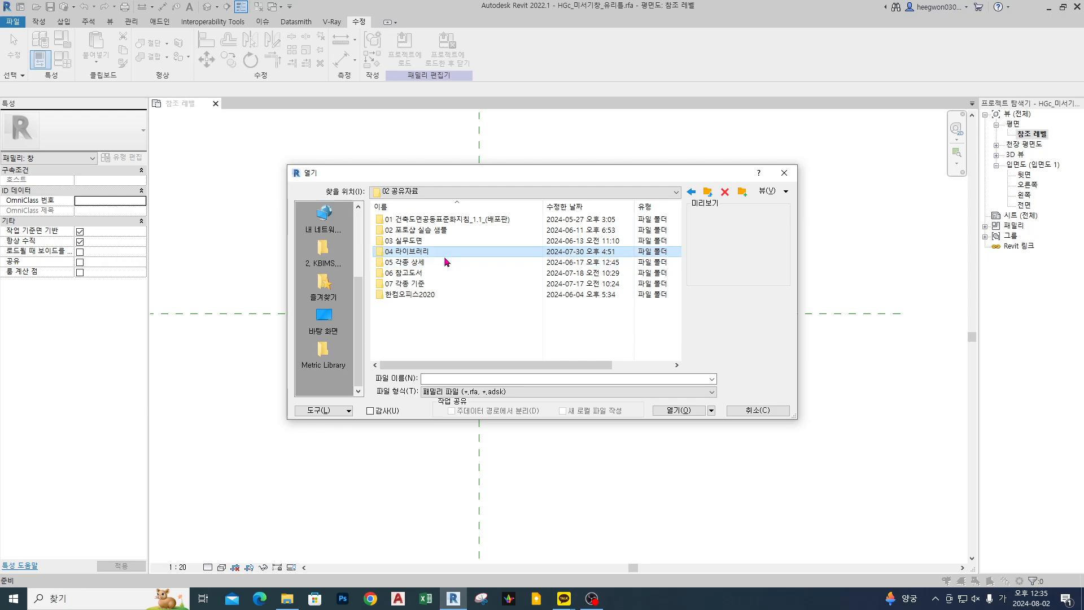
double_click(443, 252)
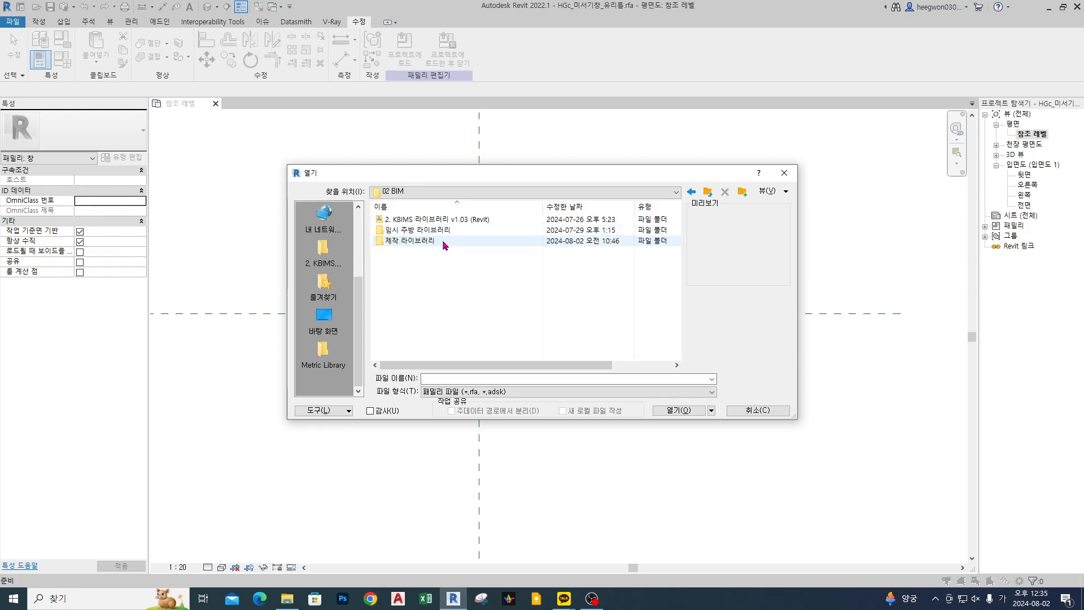
double_click(442, 240)
double_click(443, 219)
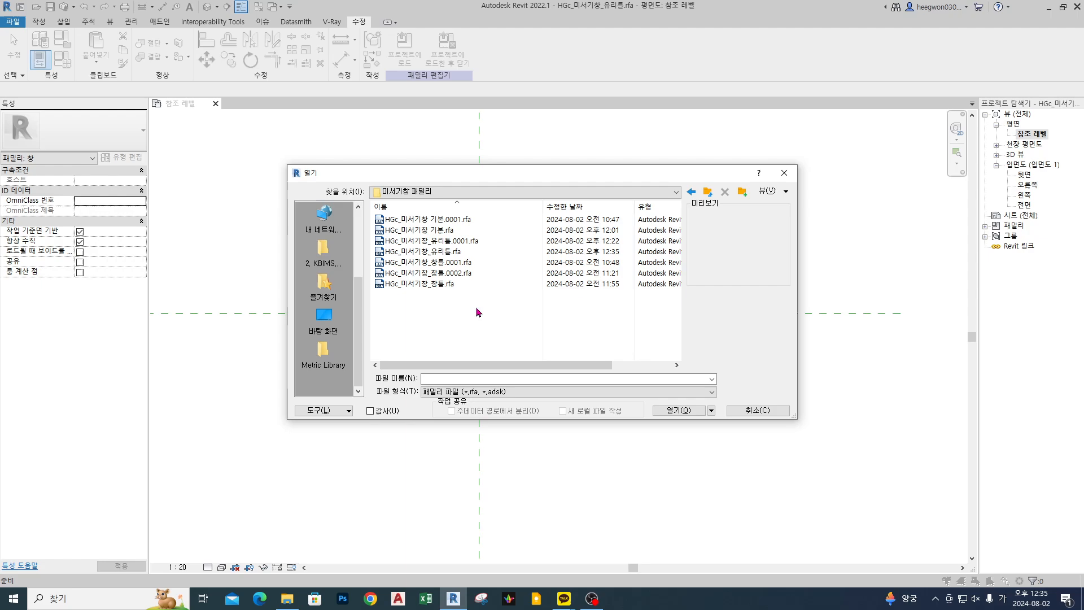
double_click(452, 231)
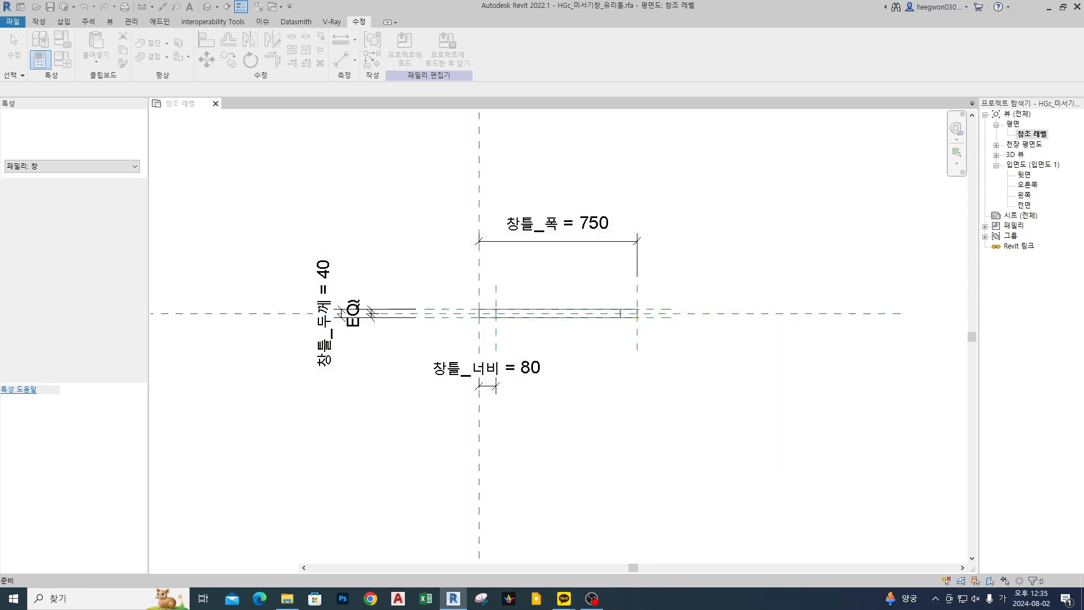
middle_click_drag(664, 376, 359, 378, "shift")
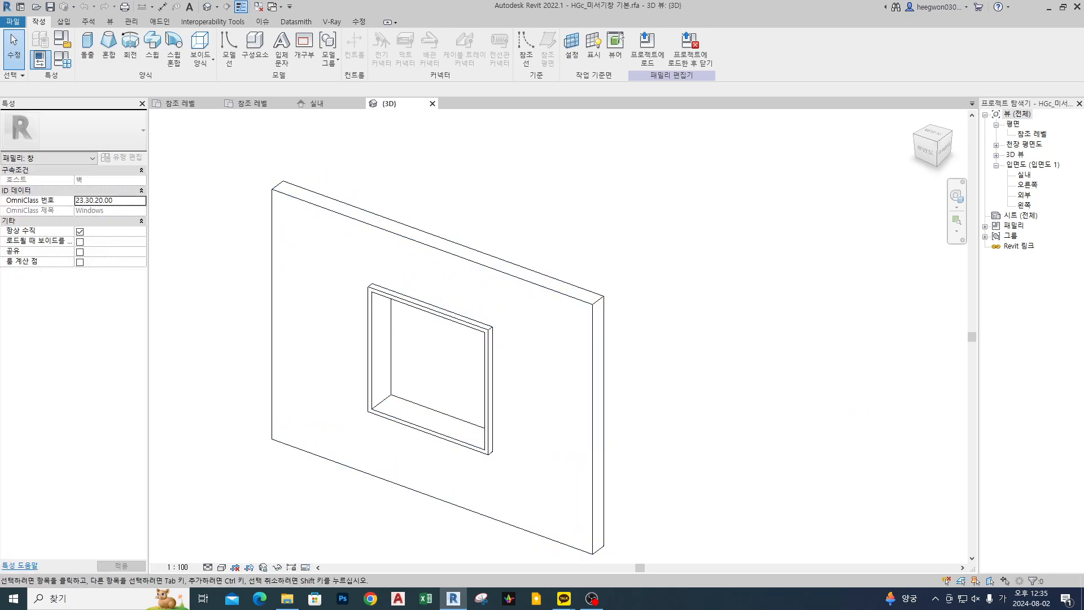
Return to the HGc_미서기창_유리틀 family, load it into HGc_미서기창 기본 and close the glass frame family.
left_click(184, 105)
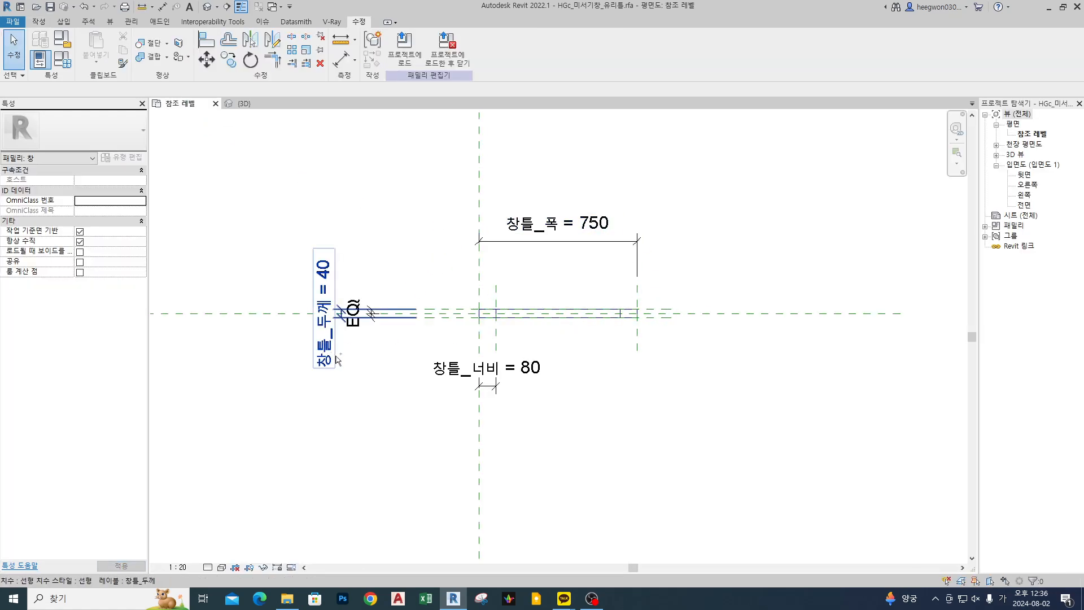
mouse_move(527, 329)
left_mouse_down()
mouse_move(484, 331)
mouse_move(507, 337)
left_mouse_up()
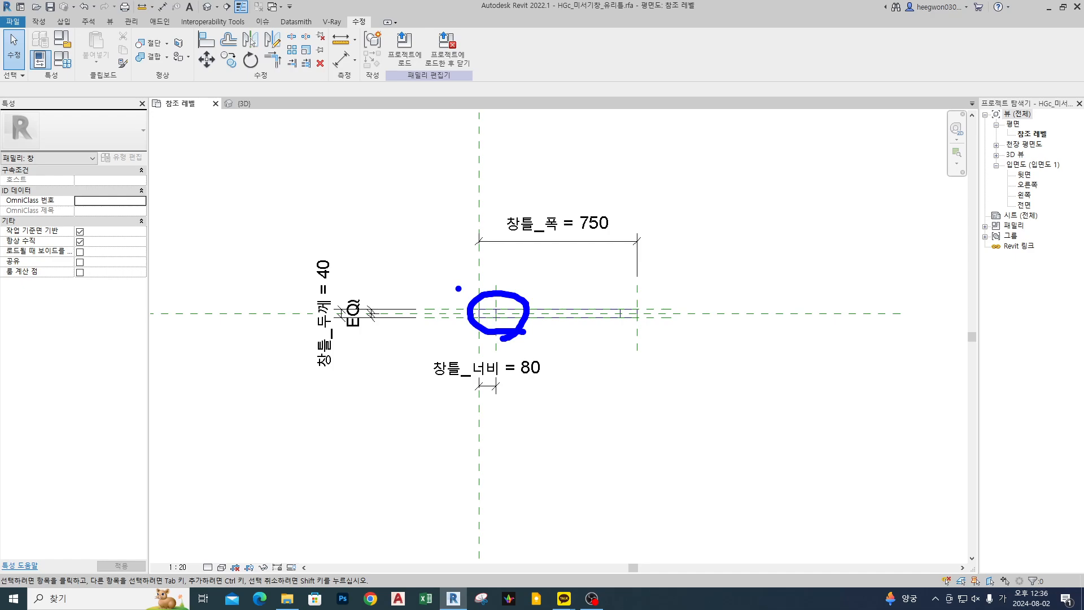
mouse_move(459, 288)
left_mouse_down()
mouse_move(287, 105)
mouse_move(263, 103)
mouse_move(283, 114)
left_mouse_up()
key("Escape")
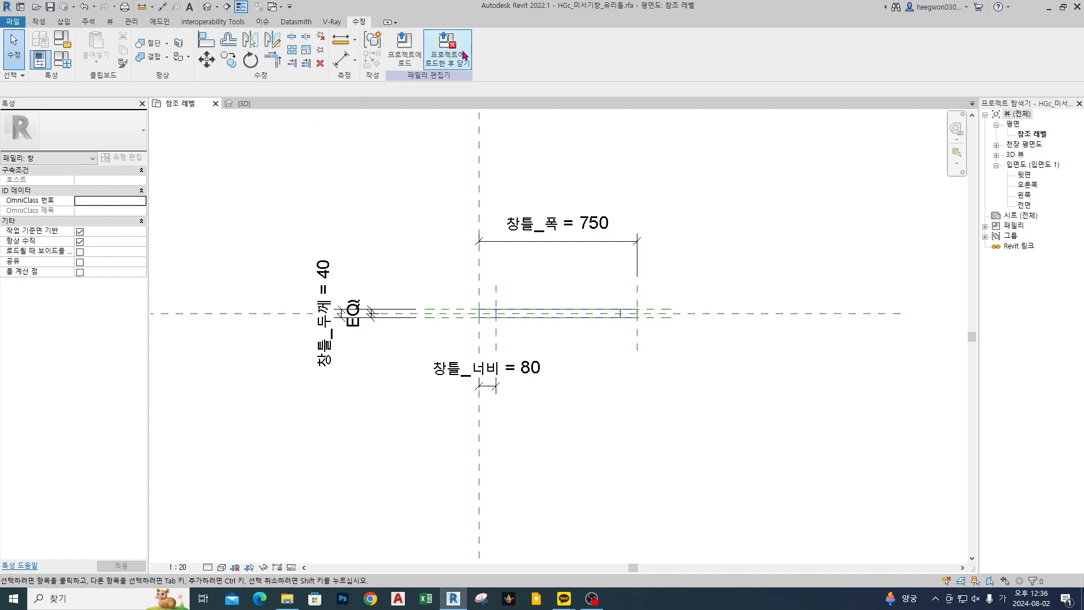
left_click(462, 56)
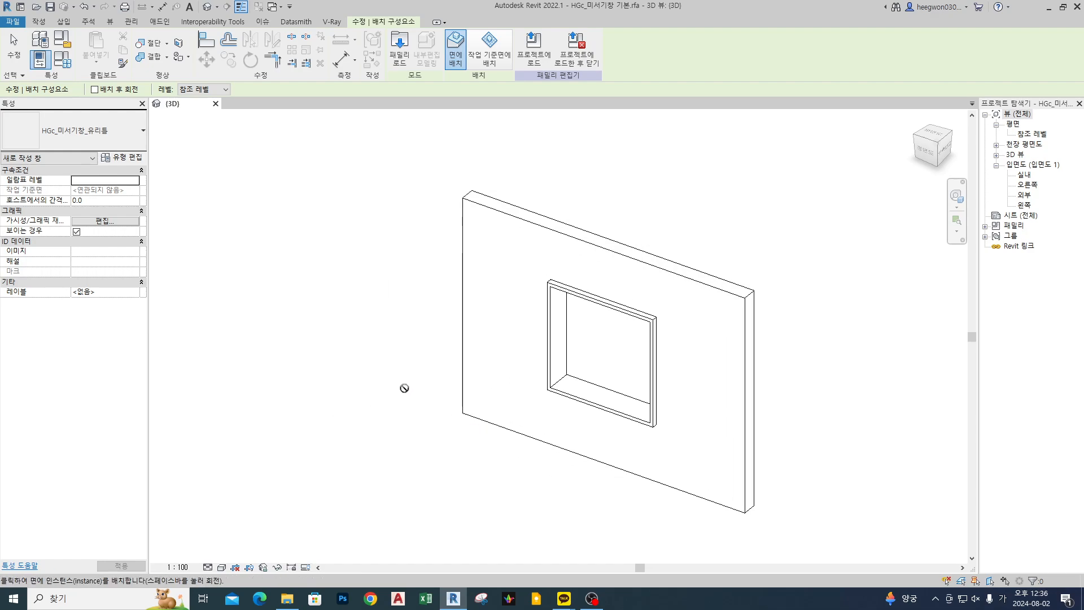
scroll(404, 388, "up", 1)
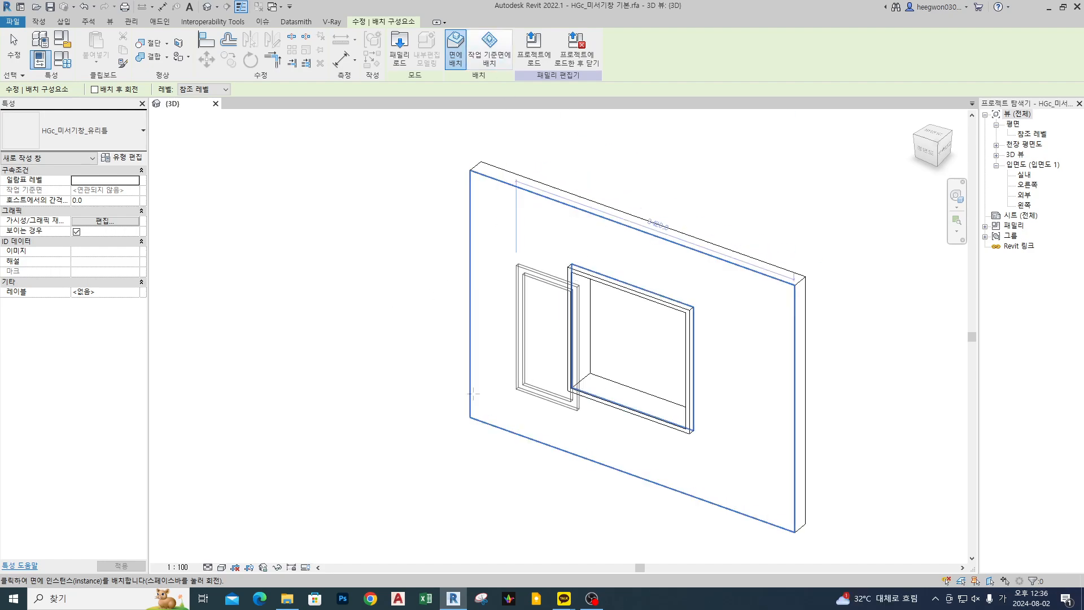
key("ctrl+2")
left_click_drag(414, 384, 409, 411)
key("Escape")
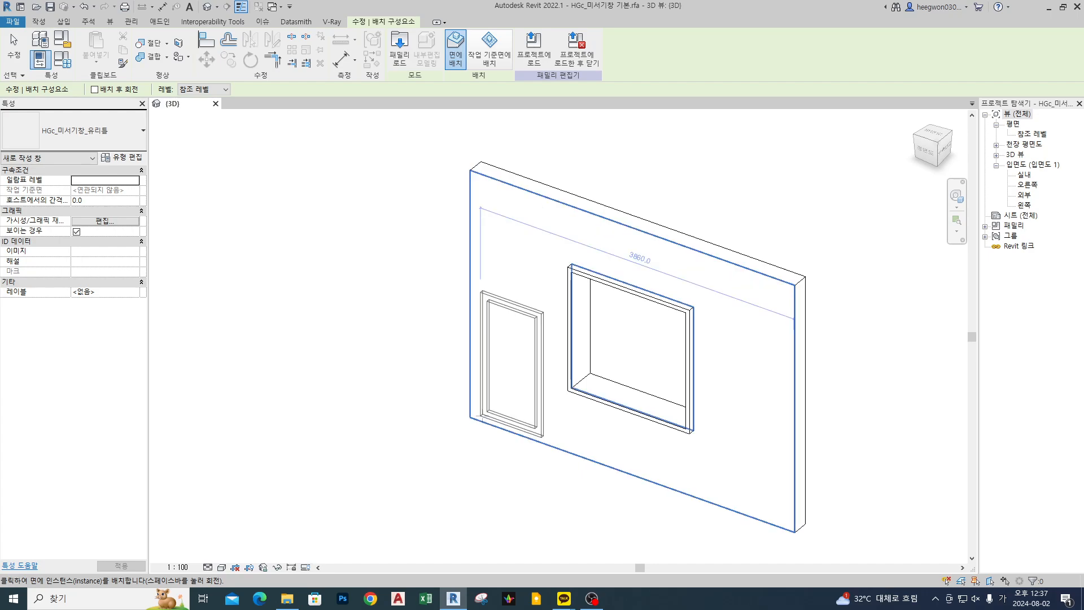
In the 참조 레벨 plan, place one HGc_미서기창_유리틀 component on the work plane, on the interior side of the wall near the opening.
double_click(1039, 135)
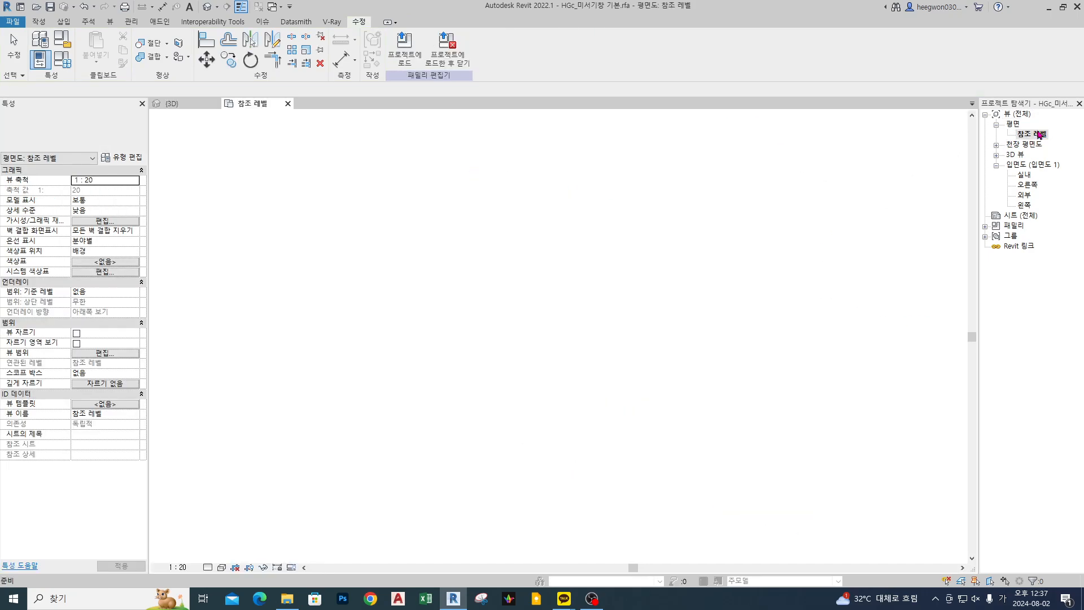
left_click(39, 23)
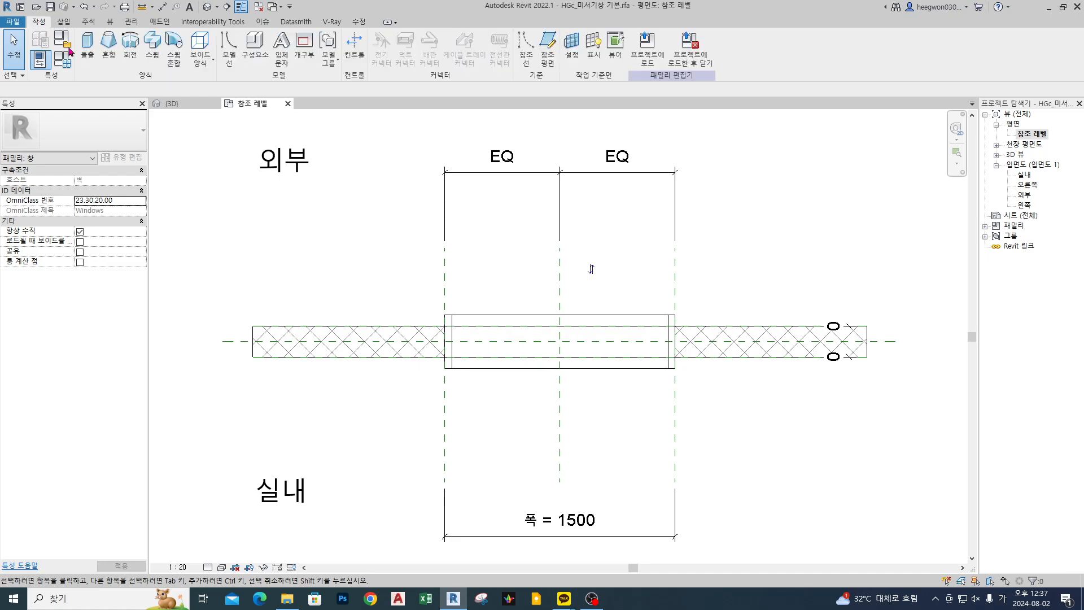
left_click(254, 50)
key("Escape")
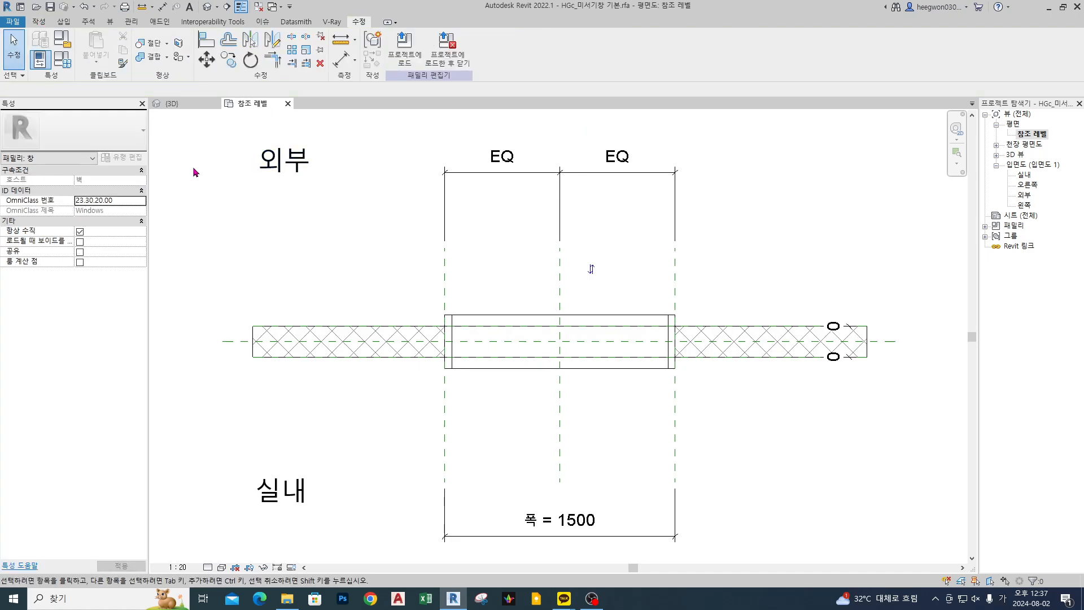
left_click(39, 23)
left_click(254, 57)
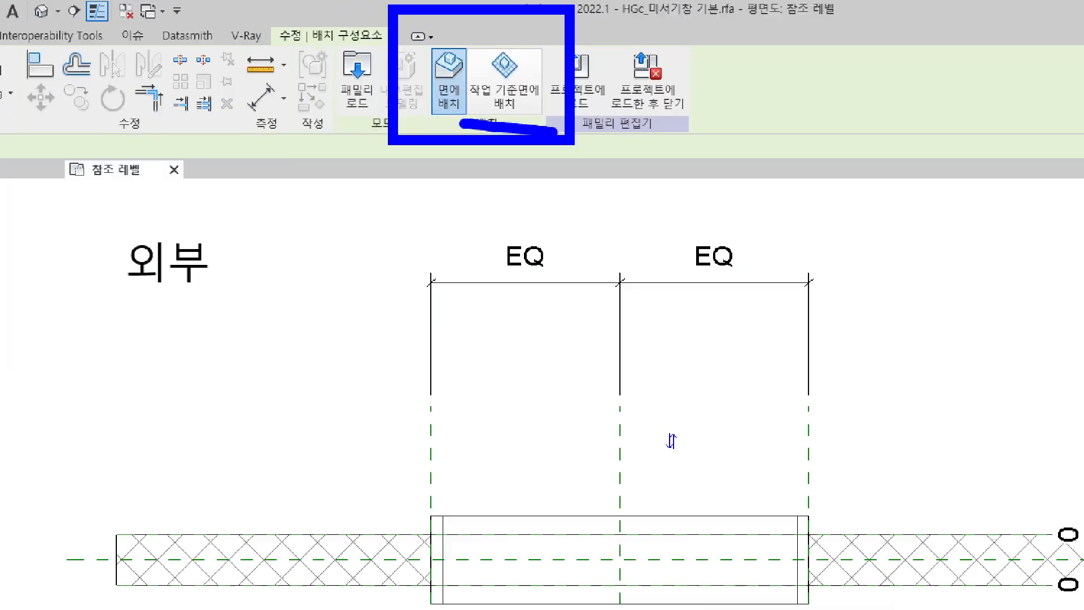
left_click(616, 249)
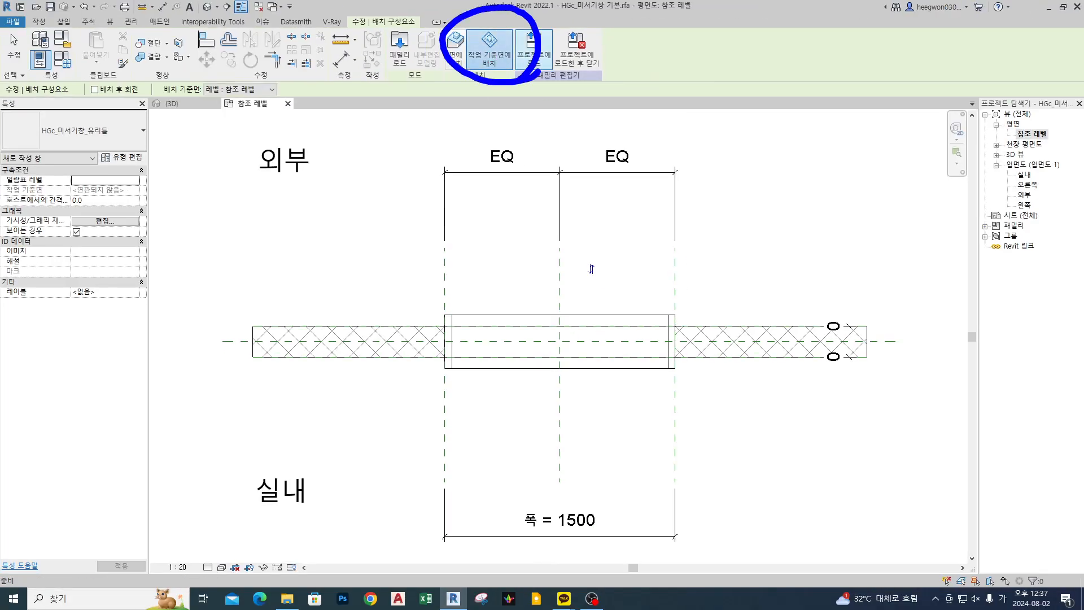
scroll(366, 362, "up", 3)
scroll(369, 398, "up", 2)
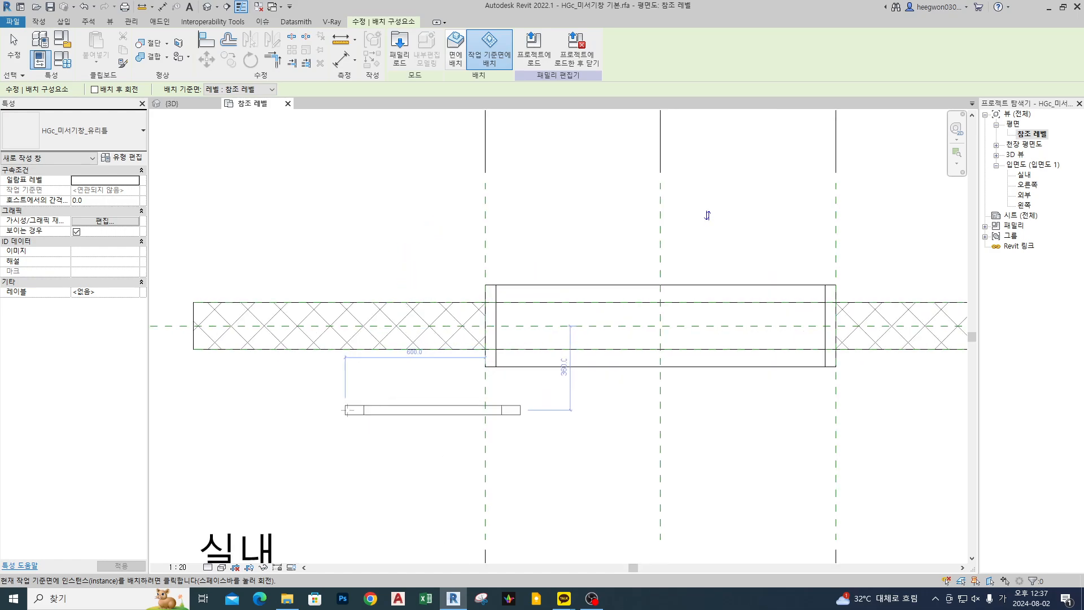
left_click(363, 428)
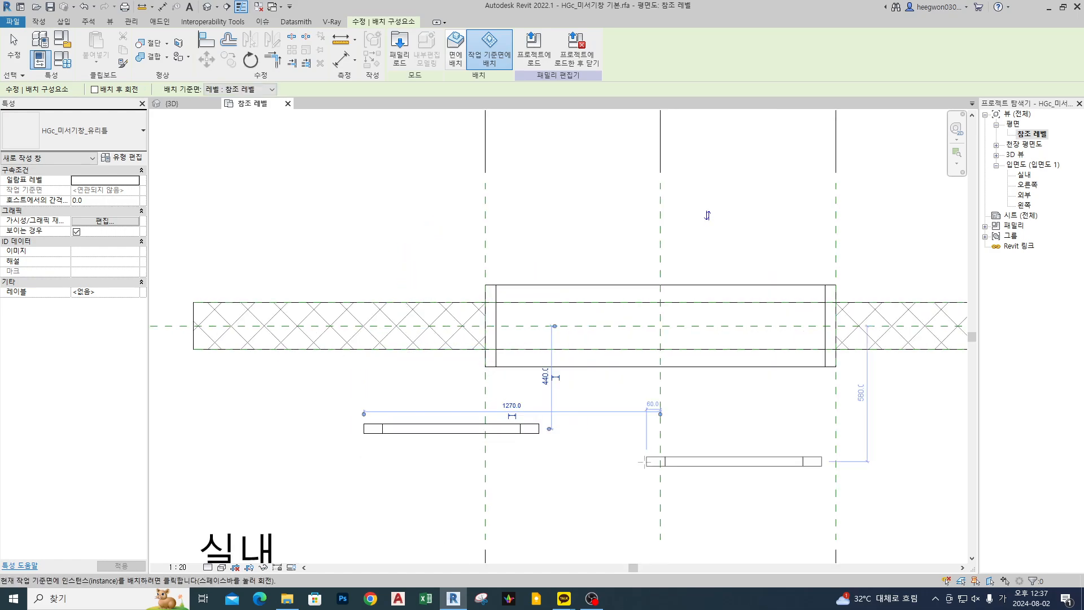
key("Escape")
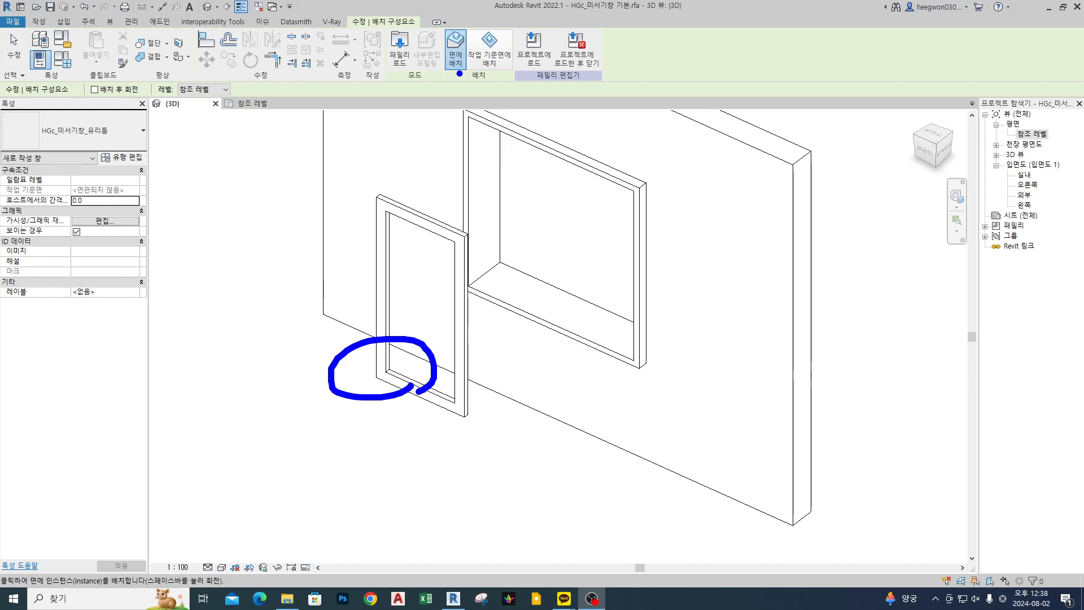
mouse_move(462, 77)
left_mouse_down()
mouse_move(427, 35)
mouse_move(470, 53)
mouse_move(459, 76)
mouse_move(464, 41)
mouse_move(510, 84)
left_mouse_up()
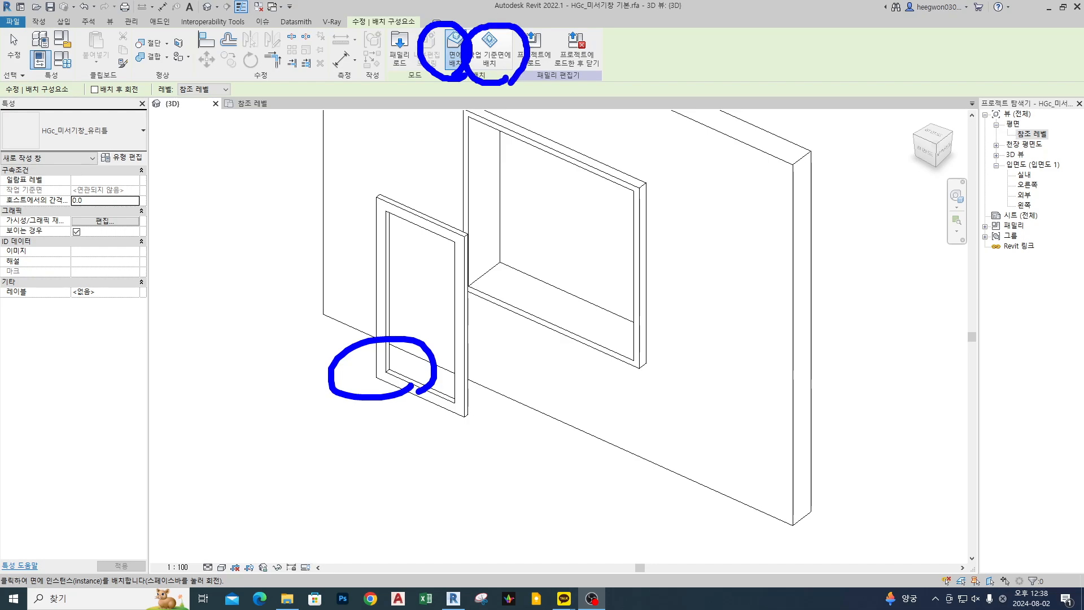
left_click(492, 59)
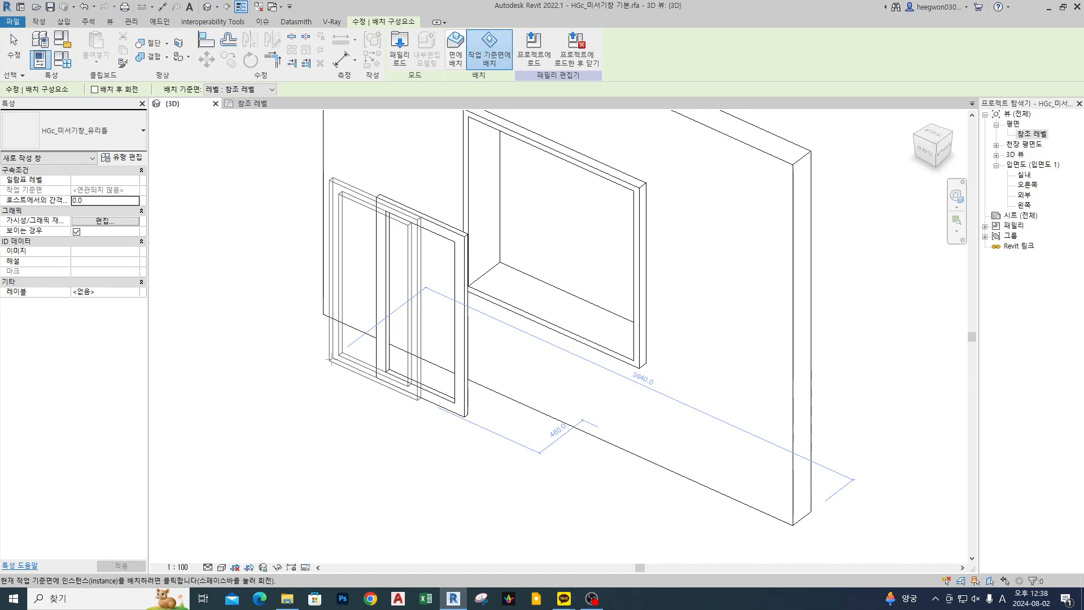
key("Escape")
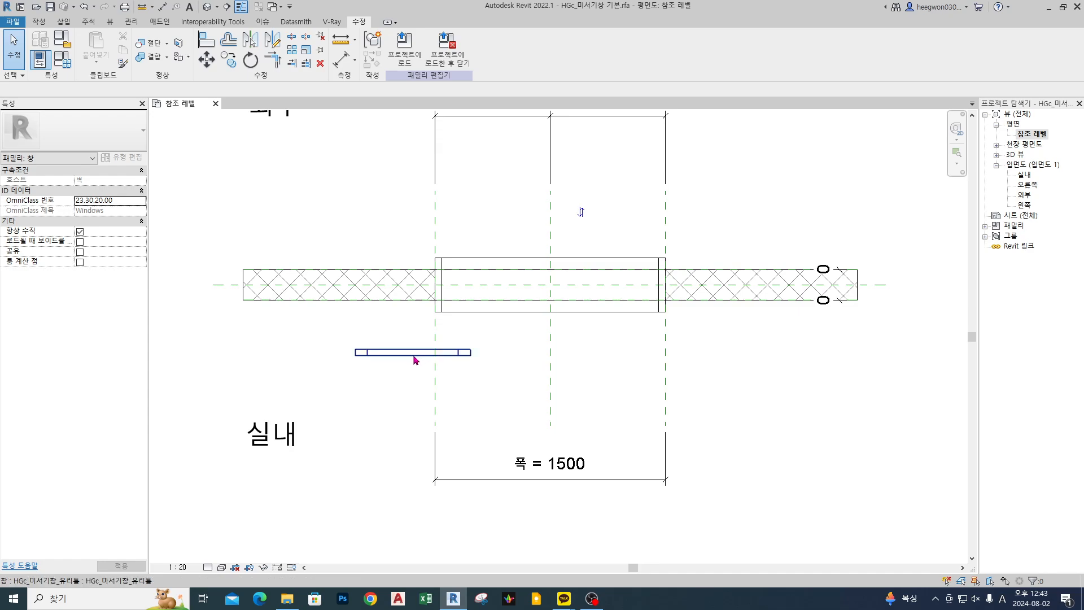
left_click_drag(394, 358, 375, 378)
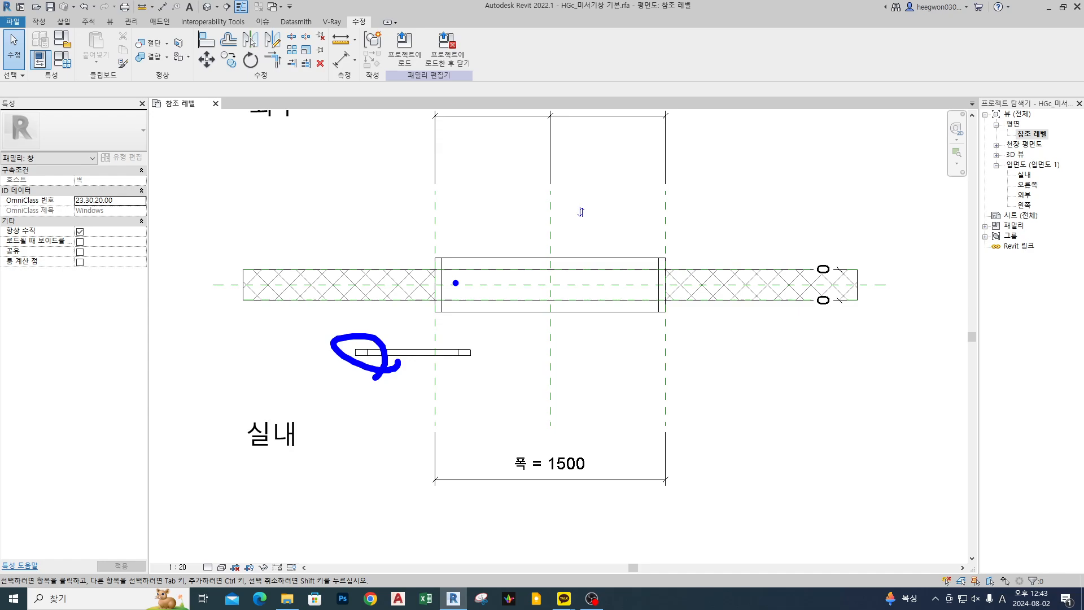
key("Escape")
scroll(510, 270, "up", 3)
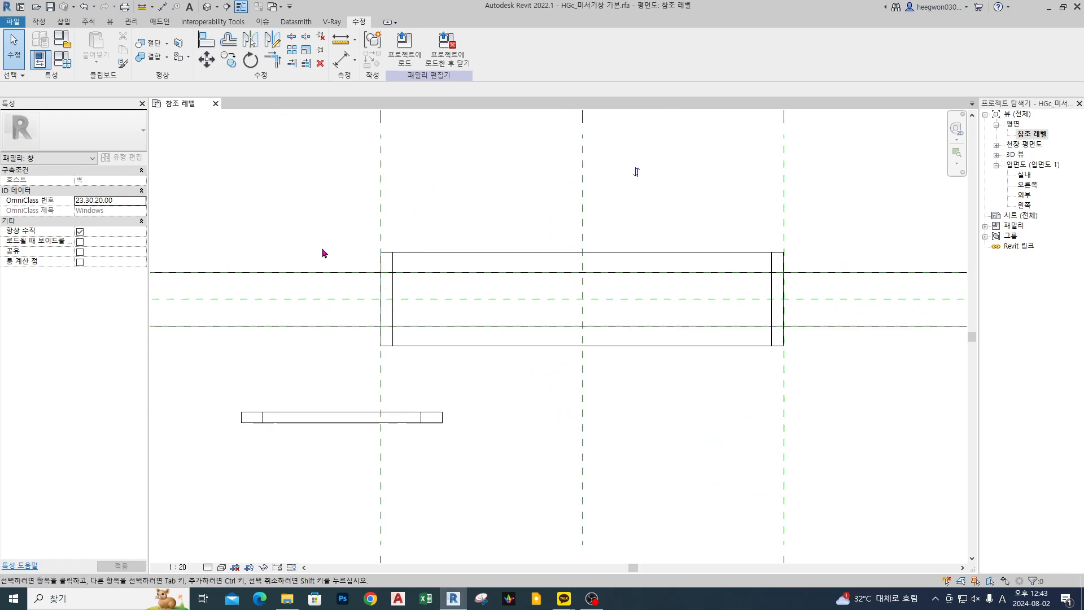
mouse_move(330, 202)
left_mouse_down()
mouse_move(406, 247)
mouse_move(398, 255)
left_mouse_up()
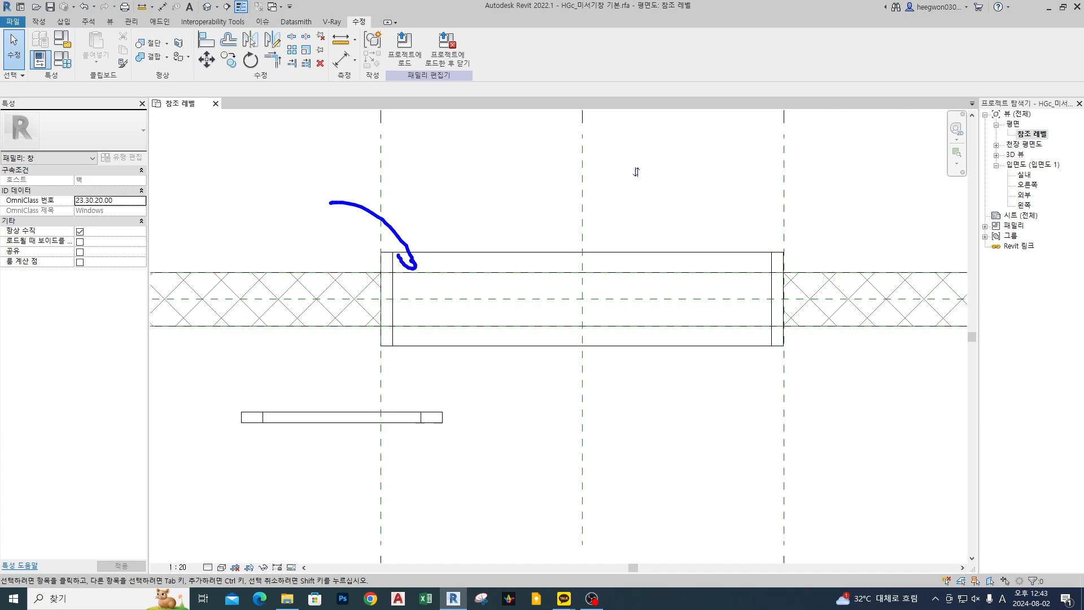
key("Escape")
mouse_move(261, 435)
left_mouse_down()
mouse_move(266, 423)
mouse_move(424, 419)
left_mouse_up()
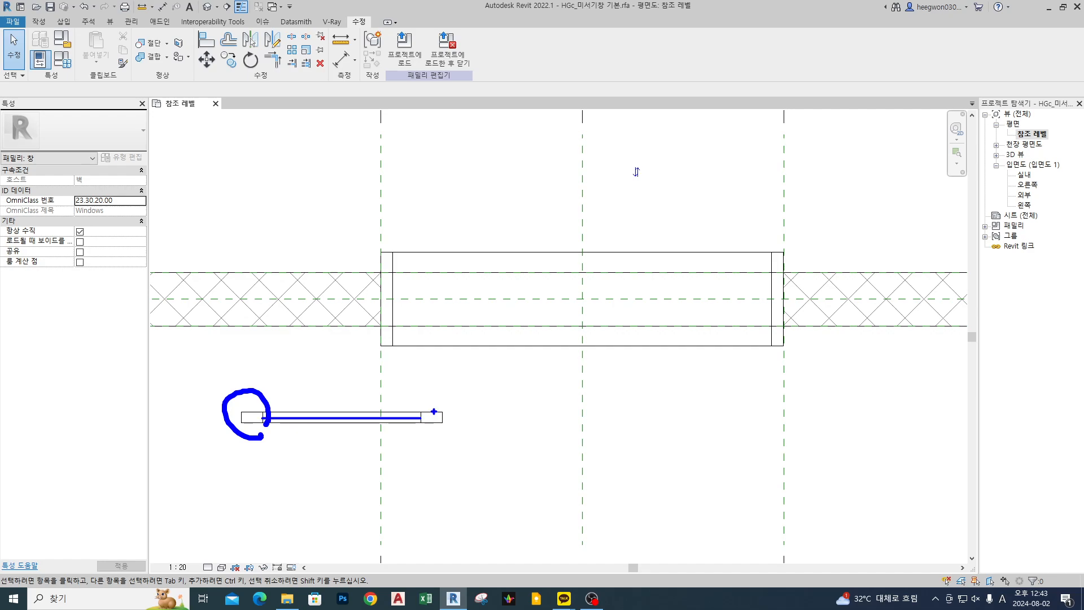
mouse_move(340, 405)
left_mouse_down()
mouse_move(326, 425)
mouse_move(340, 427)
left_mouse_up()
mouse_move(417, 432)
left_mouse_down()
mouse_move(375, 432)
mouse_move(416, 435)
left_mouse_up()
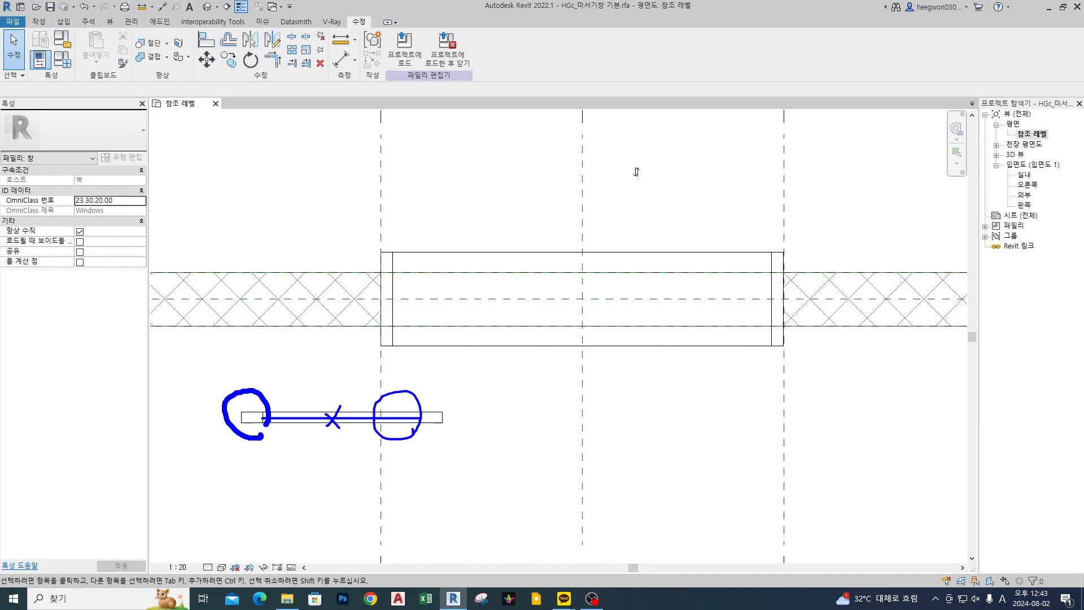
key("e")
mouse_move(280, 437)
left_mouse_down()
mouse_move(227, 421)
mouse_move(264, 447)
left_mouse_up()
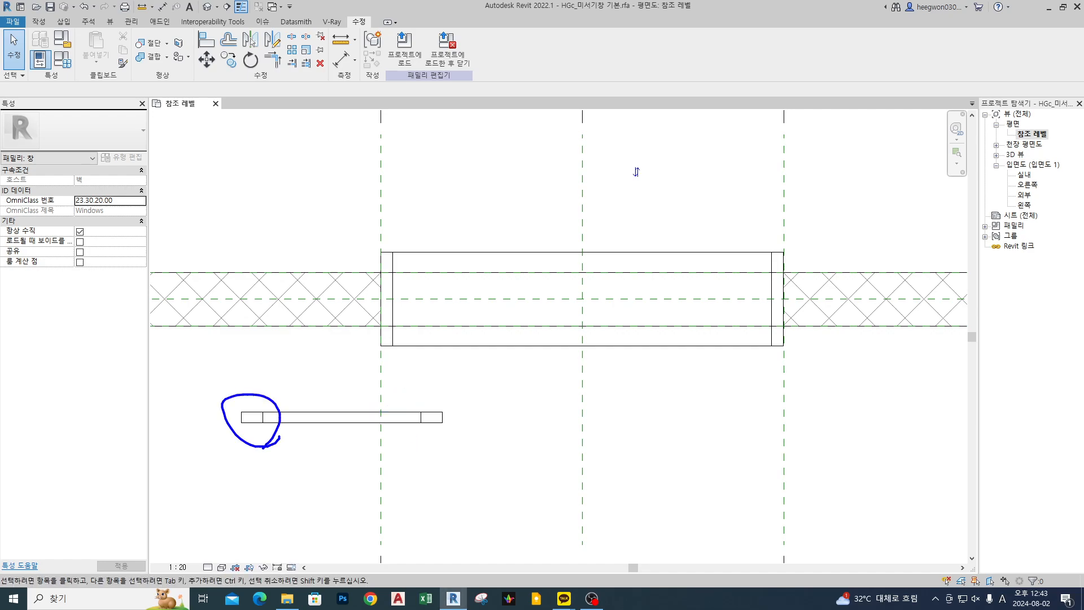
key("Escape")
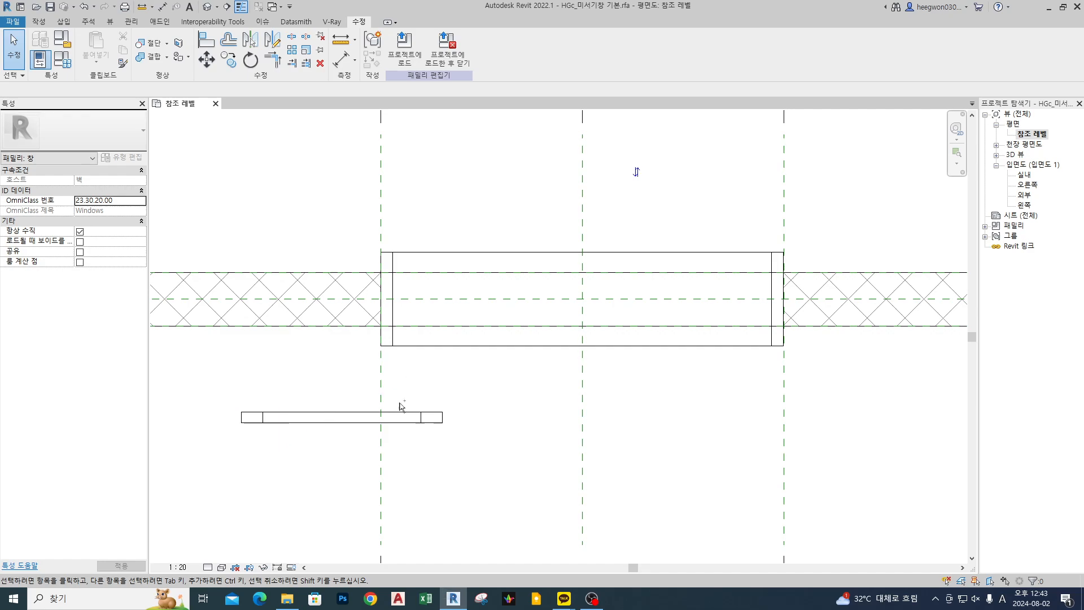
key("ctrl+2")
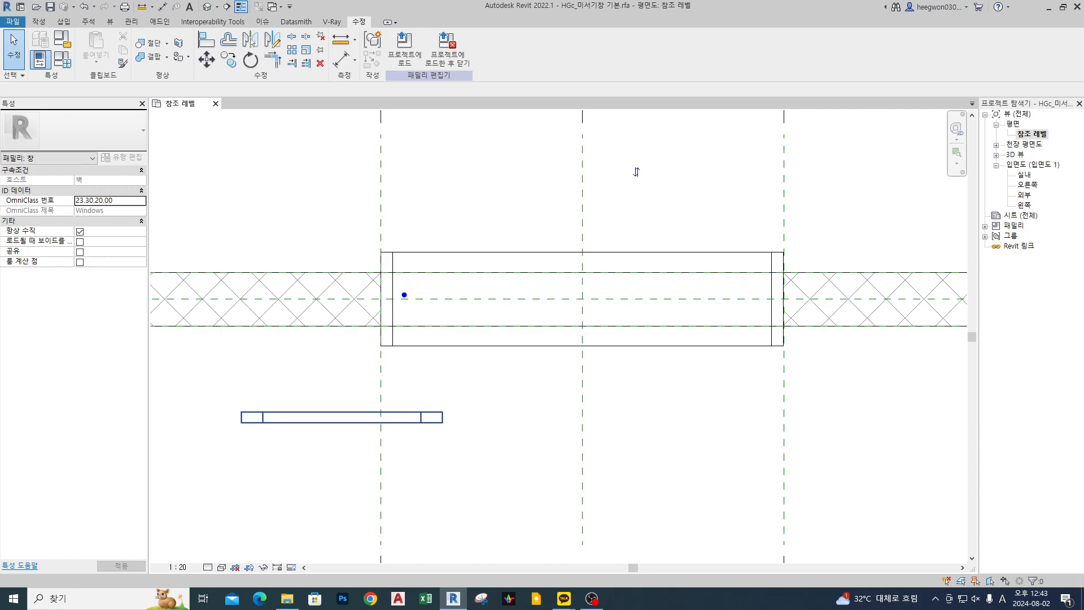
left_click_drag(356, 299, 828, 298)
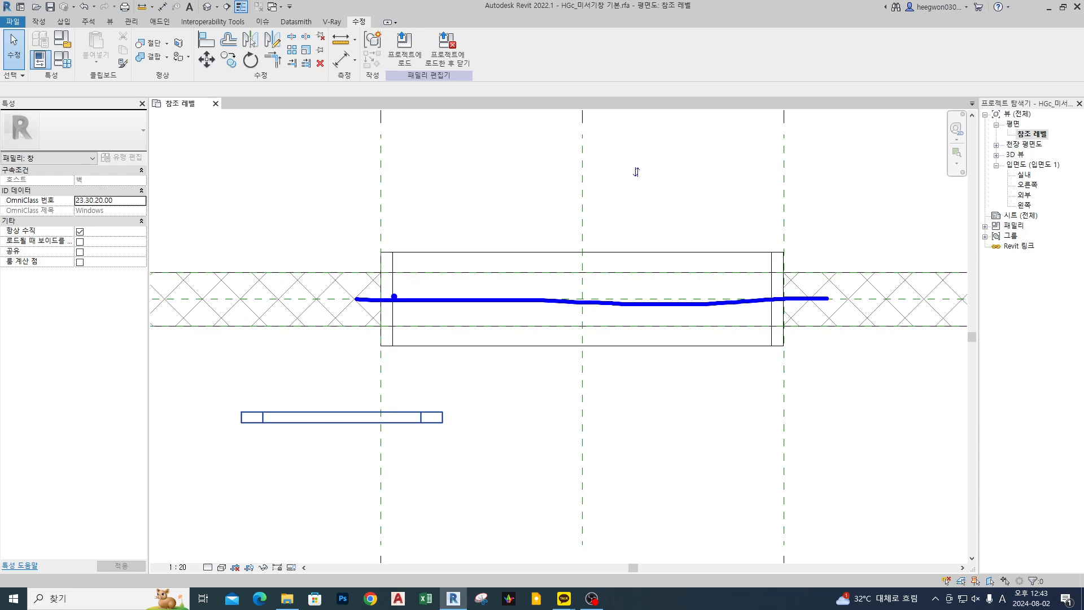
mouse_move(393, 300)
left_mouse_down("ctrl")
mouse_move(438, 283)
mouse_move(545, 290)
left_mouse_up("ctrl")
left_click_drag(549, 281, 609, 298, "ctrl")
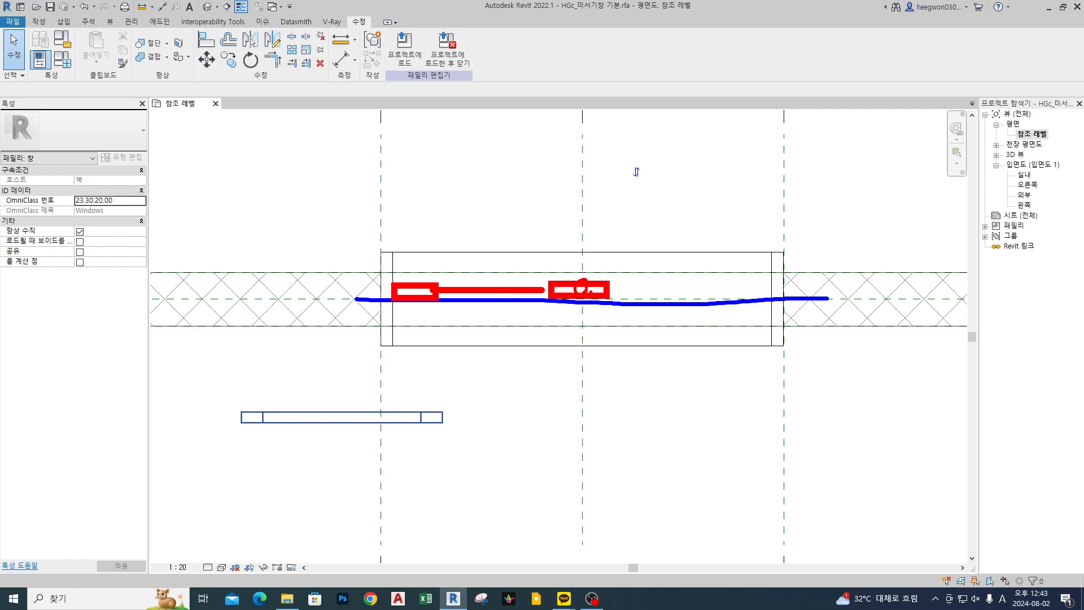
left_click_drag(393, 265, 614, 268)
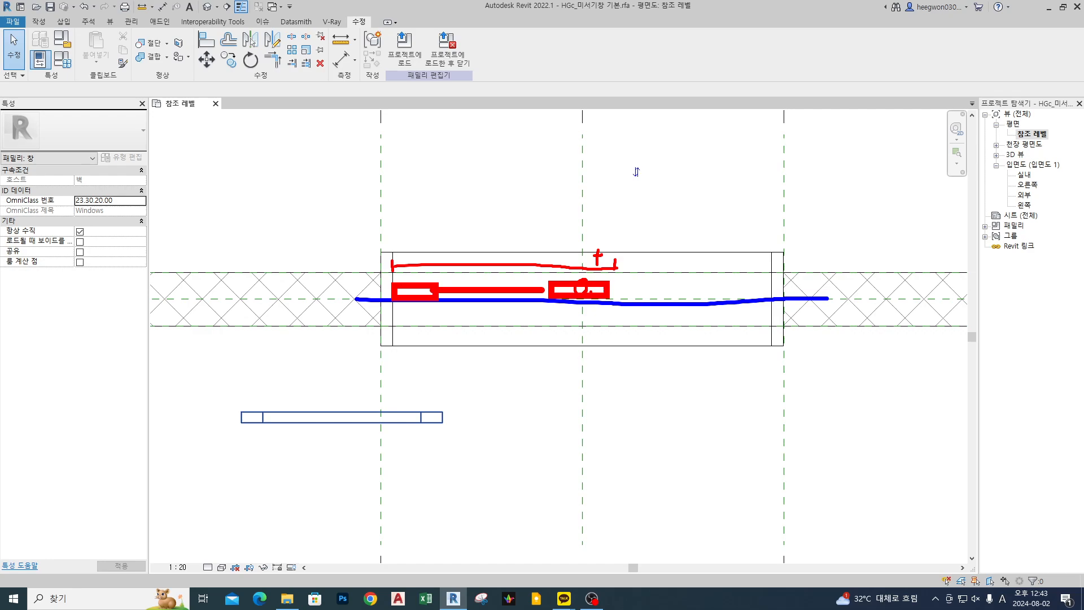
mouse_move(773, 303)
left_mouse_down()
mouse_move(710, 319)
mouse_move(799, 294)
left_mouse_up()
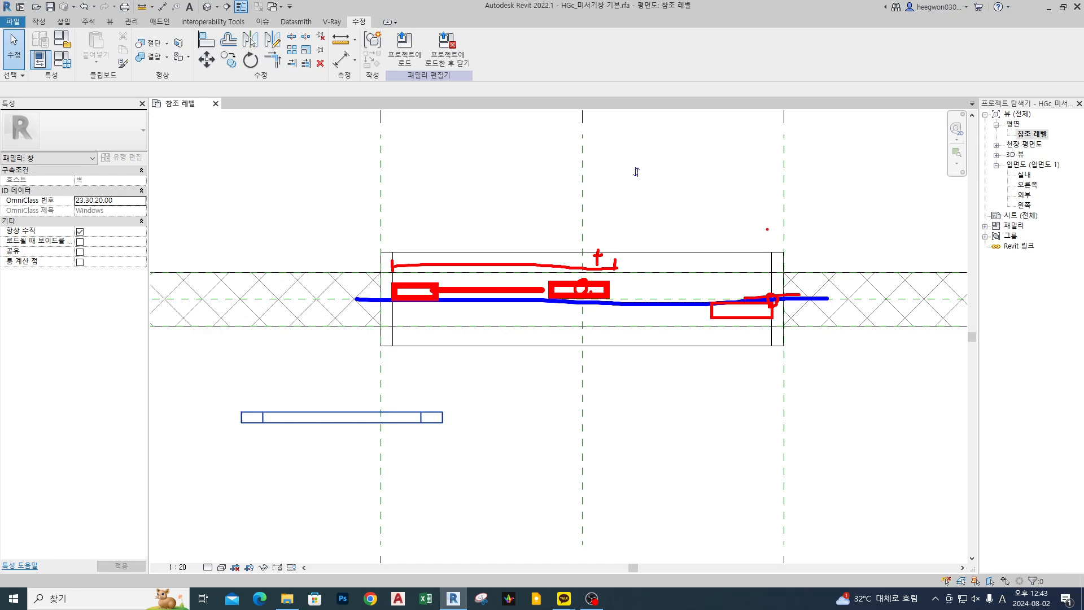
left_click_drag(772, 225, 771, 399)
left_click_drag(723, 311, 552, 316)
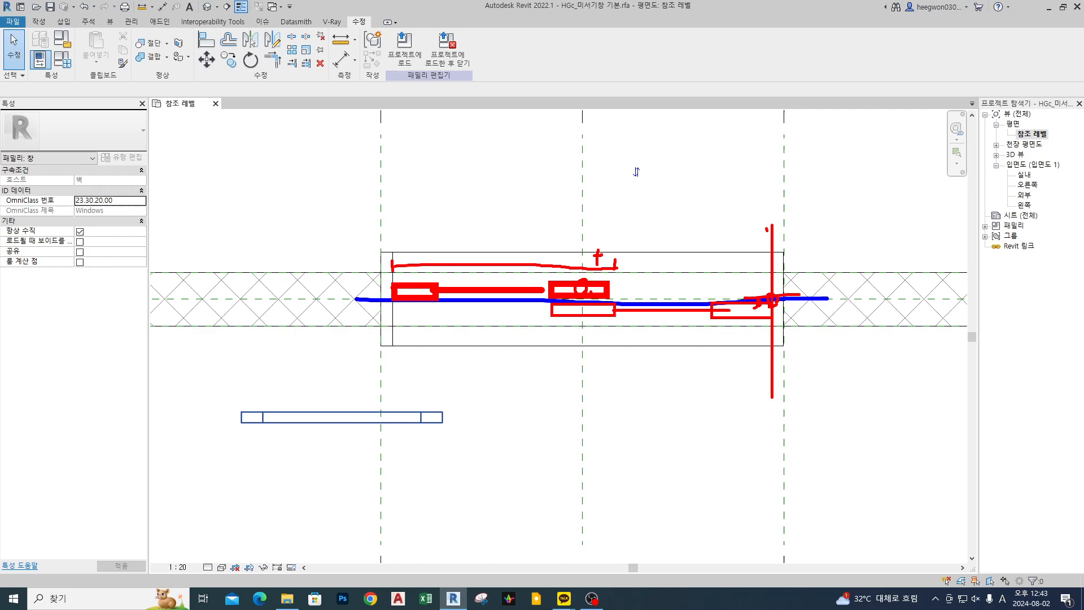
left_click_drag(346, 296, 437, 300)
key("Escape")
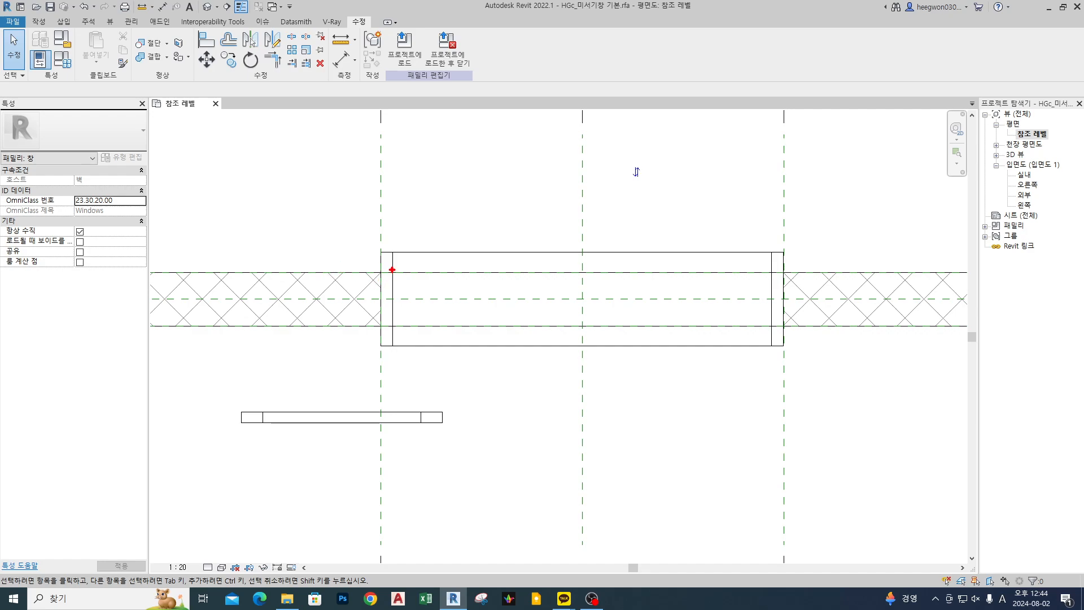
left_click_drag(391, 269, 774, 289)
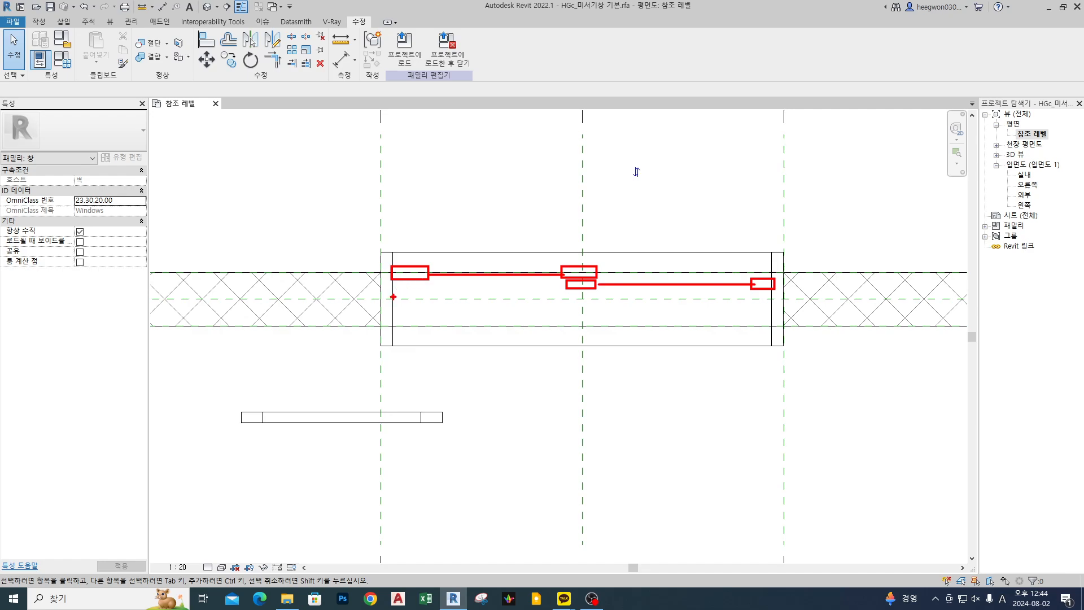
mouse_move(393, 297)
left_mouse_down()
mouse_move(425, 312)
mouse_move(774, 310)
left_mouse_up()
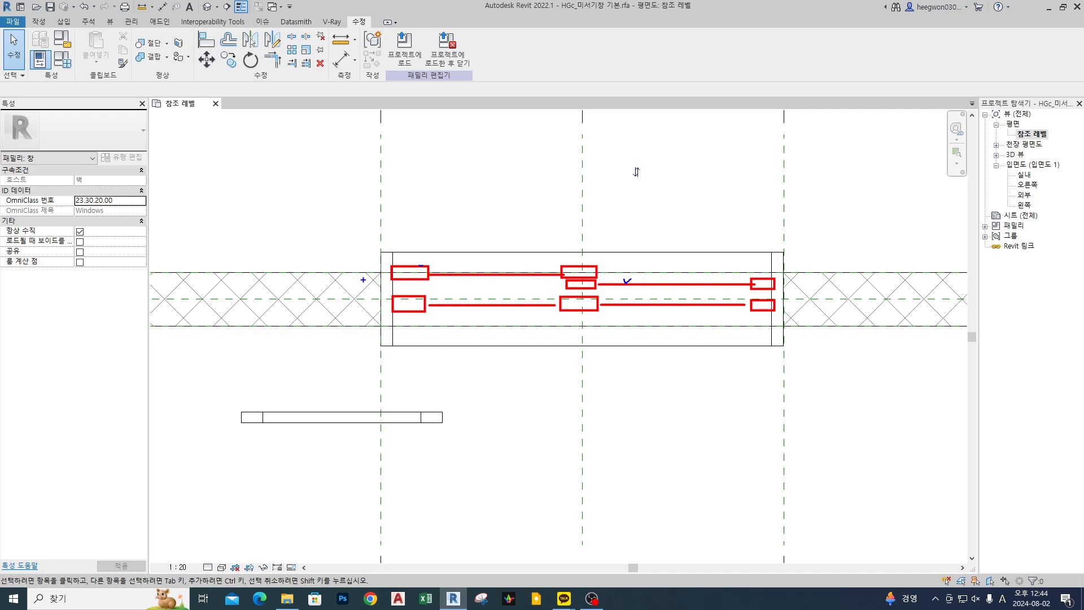
left_click_drag(363, 279, 799, 279, "shift")
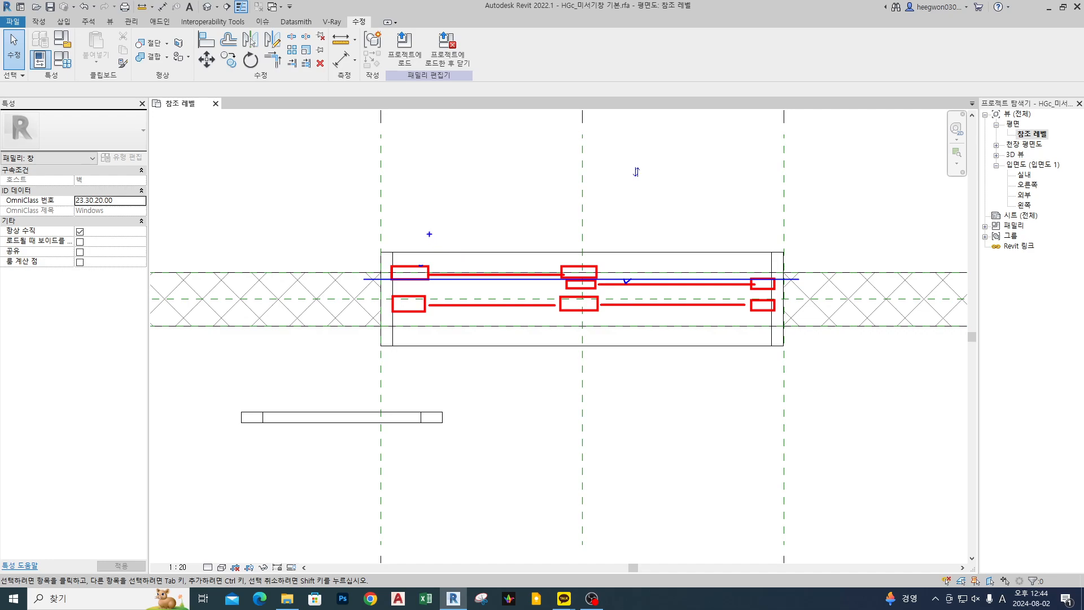
left_click(425, 222)
left_click(750, 225)
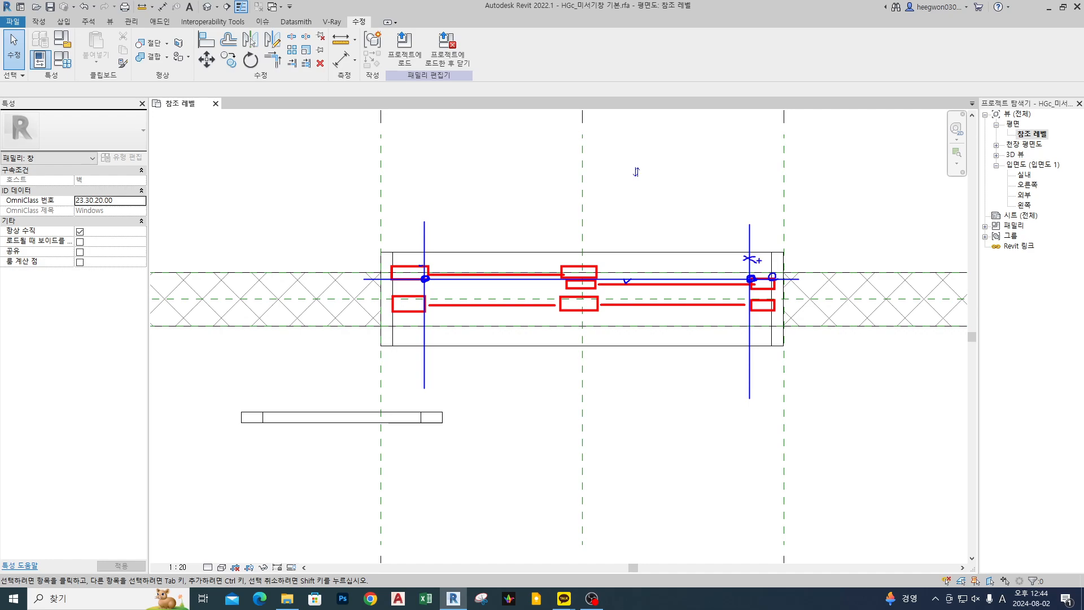
key("Escape")
key("ctrl+2")
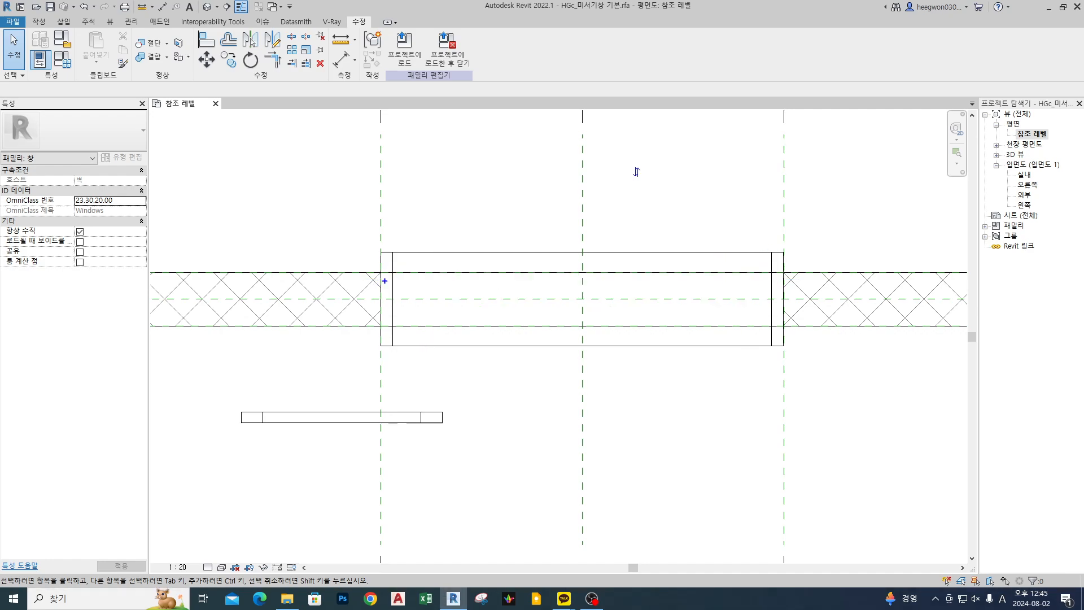
left_click_drag(396, 242, 394, 322)
left_click_drag(367, 281, 607, 283)
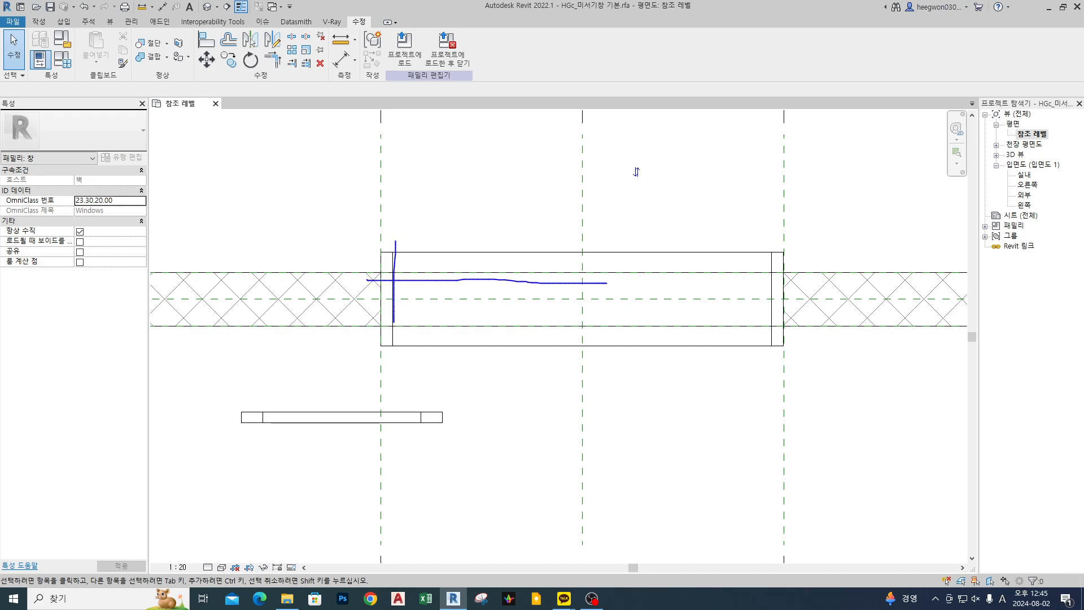
key("Escape")
key("ctrl+2")
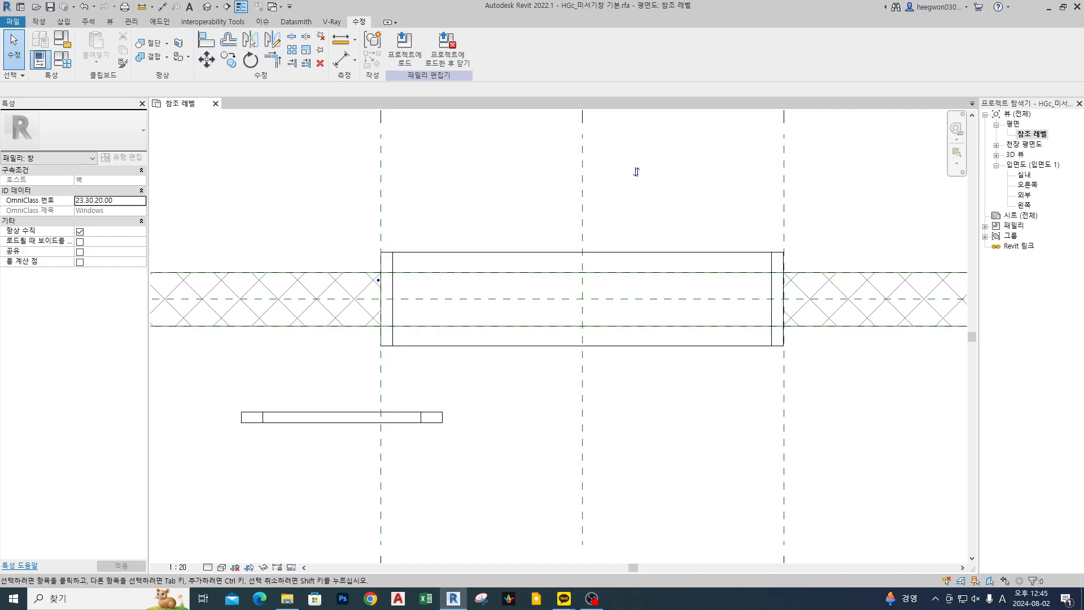
mouse_move(394, 280)
left_mouse_down("ctrl")
mouse_move(428, 267)
mouse_move(571, 270)
mouse_move(598, 278)
mouse_move(581, 288)
mouse_move(601, 291)
mouse_move(771, 289)
left_mouse_up("ctrl")
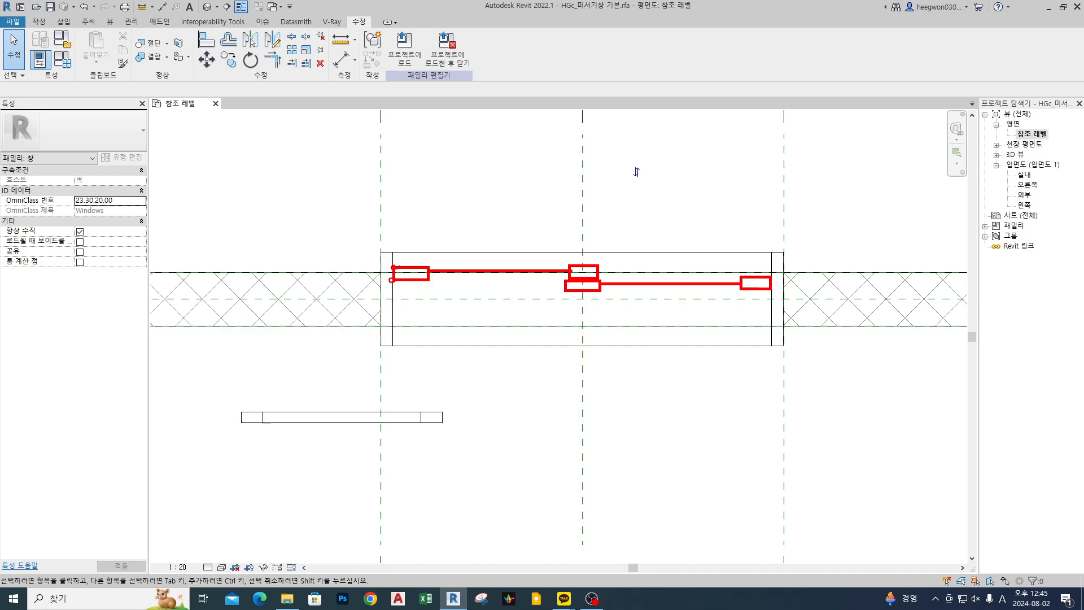
left_click_drag(393, 222, 393, 377)
left_click_drag(394, 223, 393, 366)
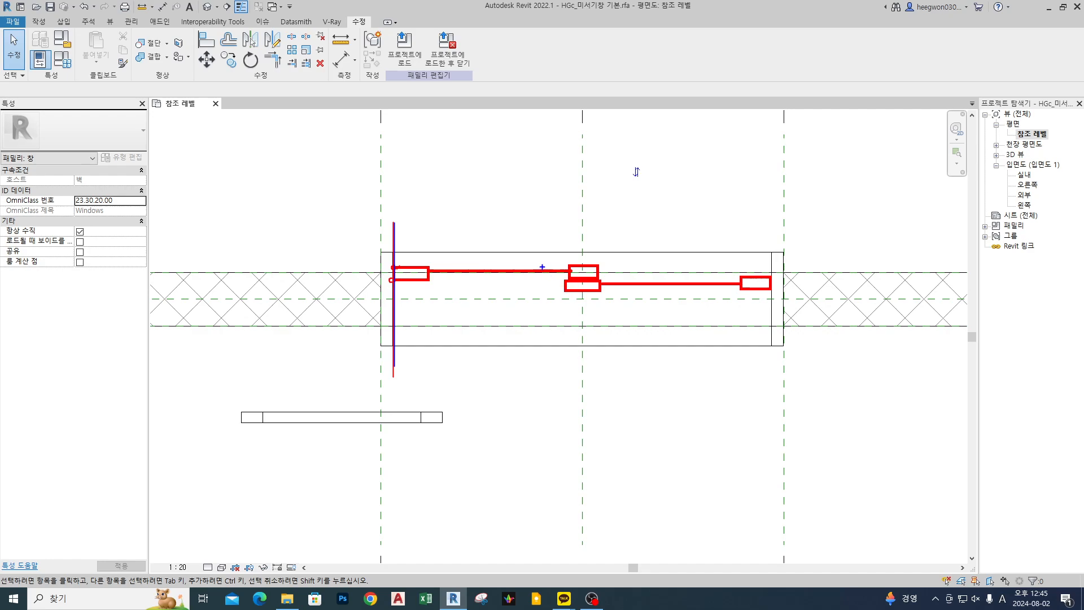
left_click_drag(710, 281, 716, 283)
left_click_drag(360, 281, 824, 281)
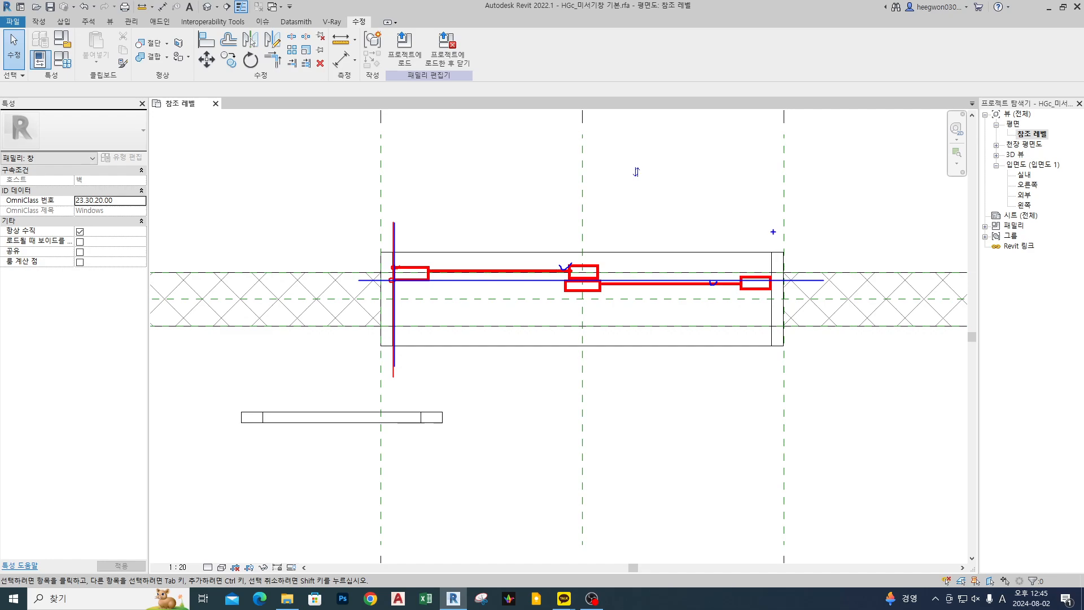
left_click_drag(773, 230, 773, 389)
mouse_move(401, 280)
left_mouse_down()
mouse_move(383, 283)
mouse_move(397, 277)
left_mouse_up()
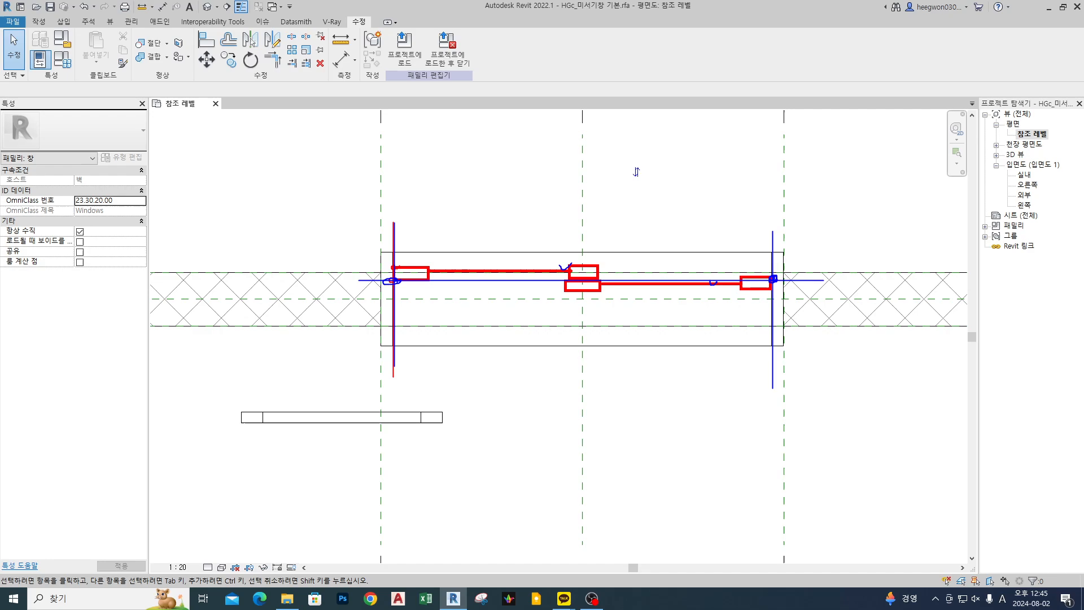
mouse_move(359, 276)
left_mouse_down()
mouse_move(346, 298)
mouse_move(327, 279)
mouse_move(349, 281)
mouse_move(317, 285)
mouse_move(323, 302)
left_mouse_up()
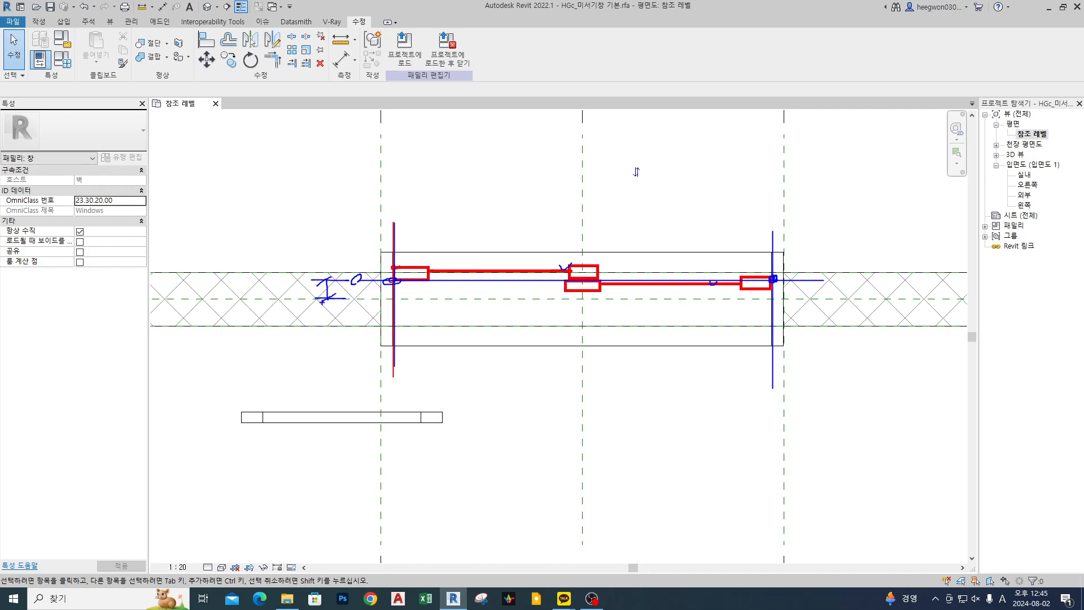
left_click_drag(323, 299, 308, 286)
left_click_drag(579, 268, 585, 273)
left_click_drag(357, 312, 807, 311)
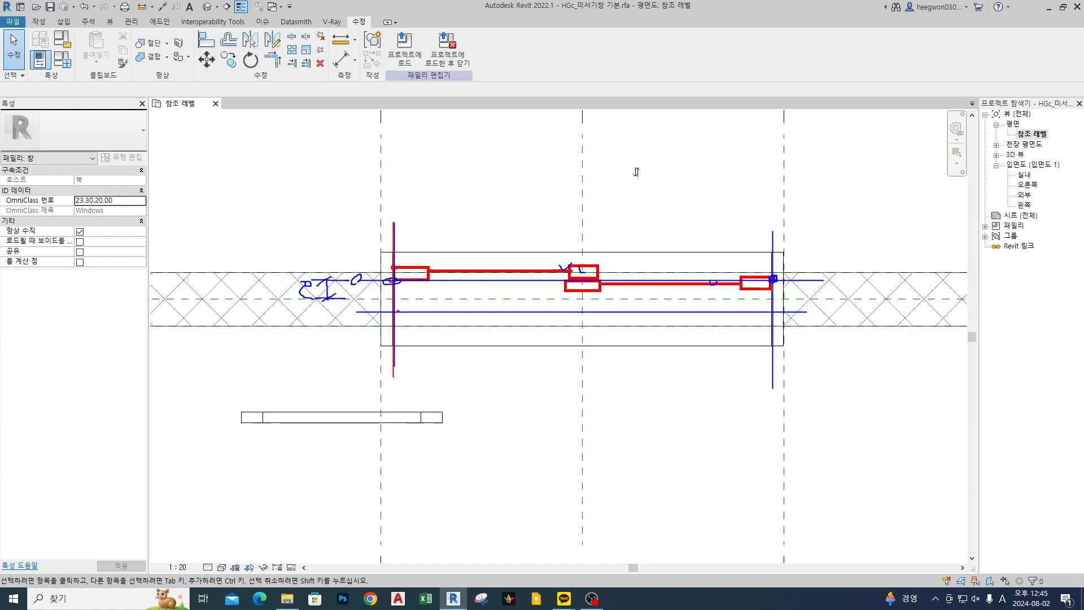
mouse_move(396, 310)
left_mouse_down()
mouse_move(427, 296)
mouse_move(567, 301)
mouse_move(602, 308)
mouse_move(605, 326)
mouse_move(775, 327)
left_mouse_up()
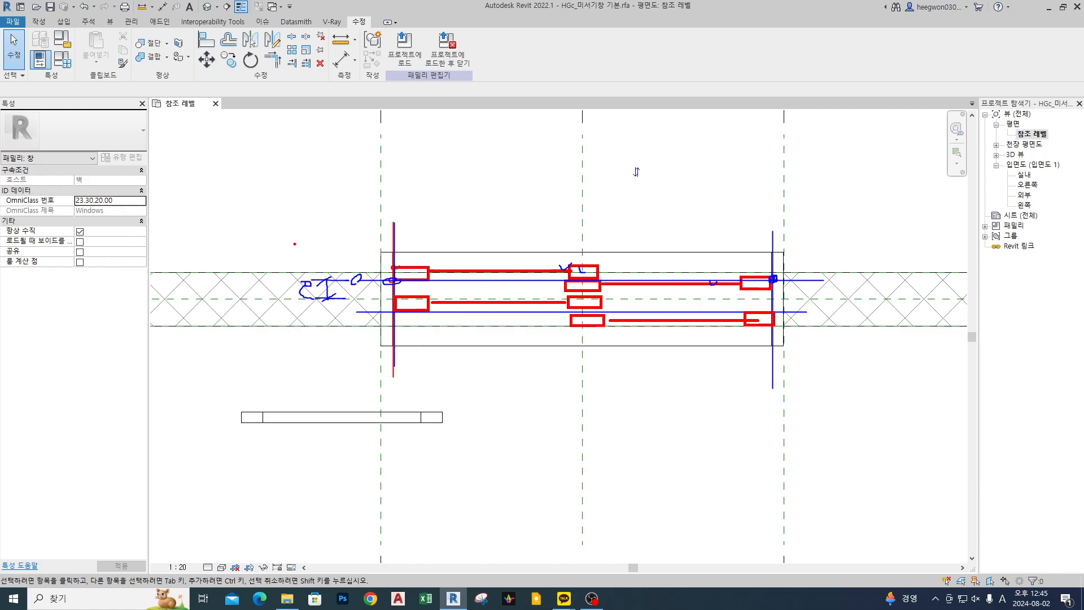
mouse_move(317, 217)
left_mouse_down()
mouse_move(344, 241)
mouse_move(360, 225)
left_mouse_up()
key("Escape")
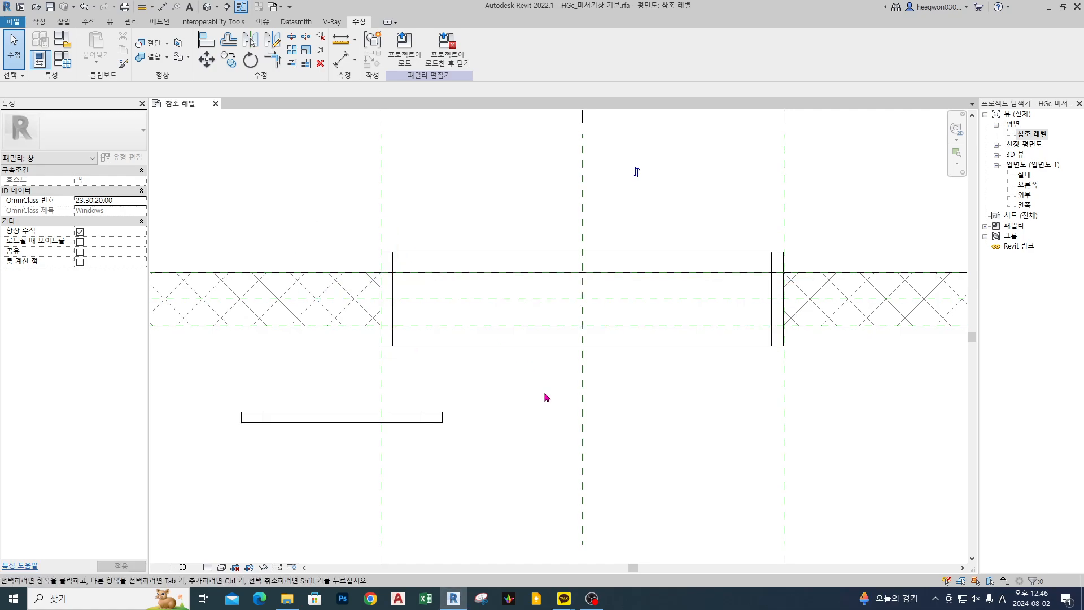
Draw two vertical reference planes across the opening, about 73 mm inside its left edge and about 95 mm inside its right edge.
key("r")
key("p")
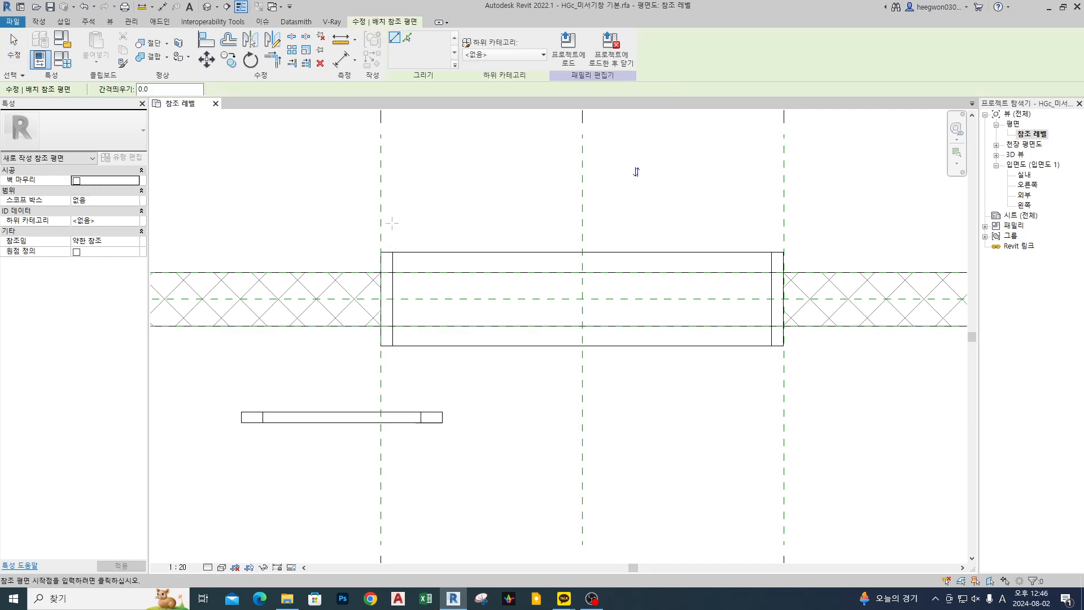
left_click(400, 210)
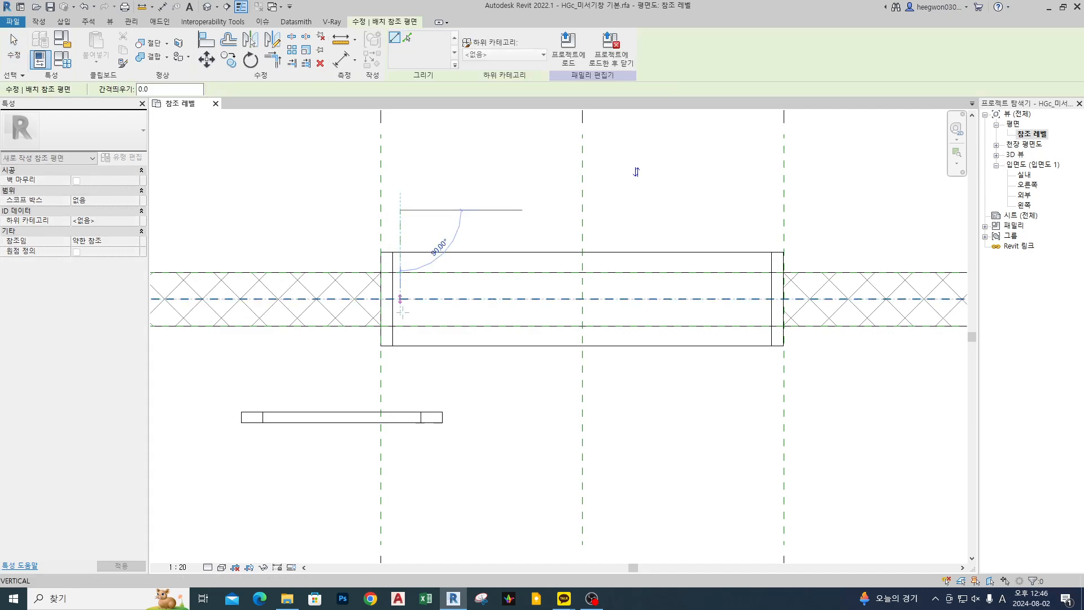
left_click(400, 379)
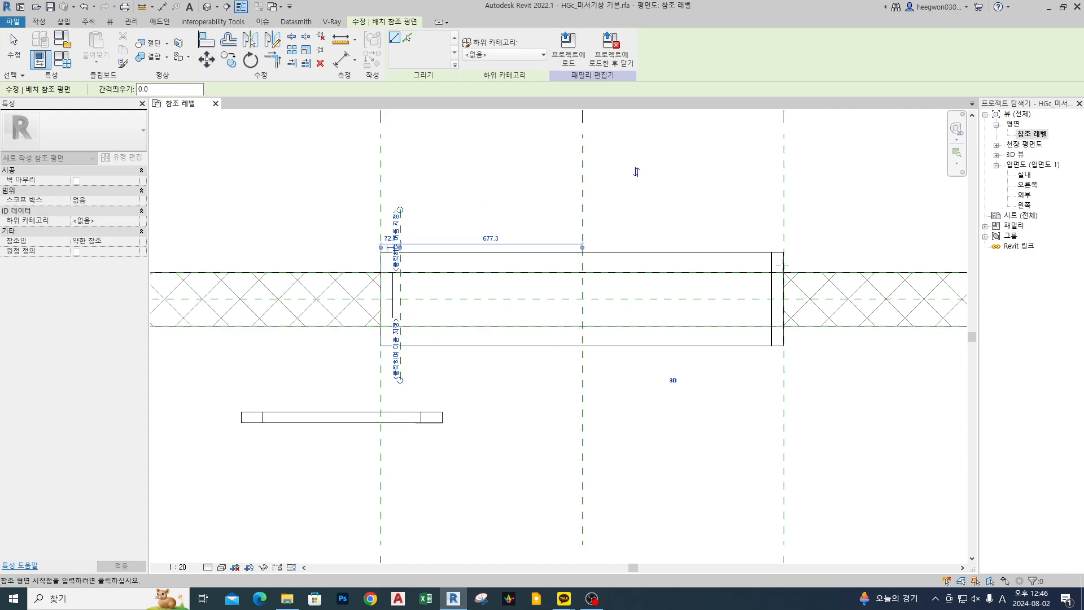
left_click(758, 210)
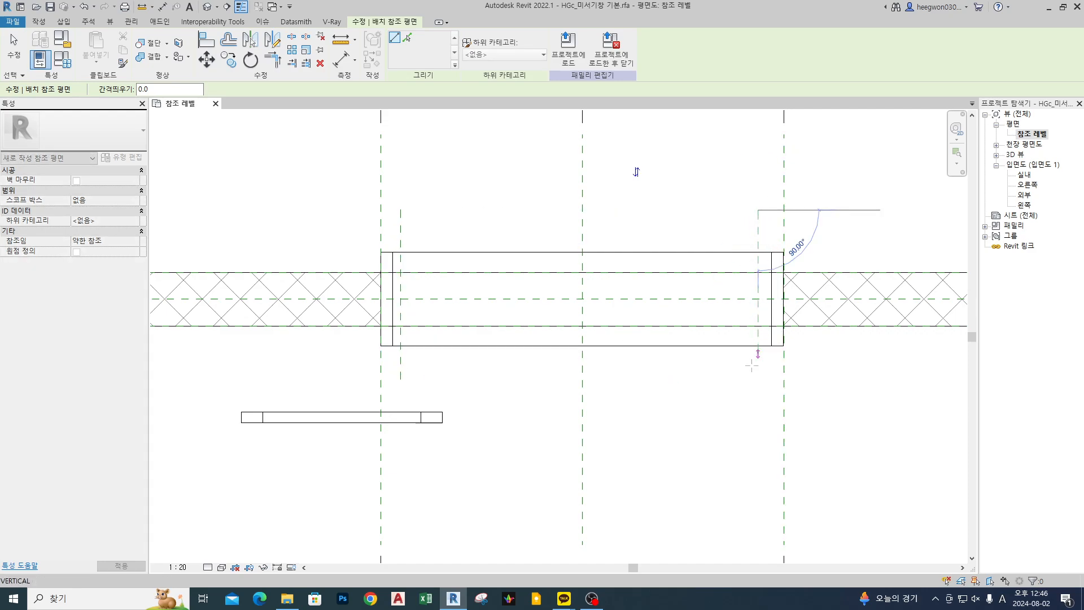
left_click(758, 380)
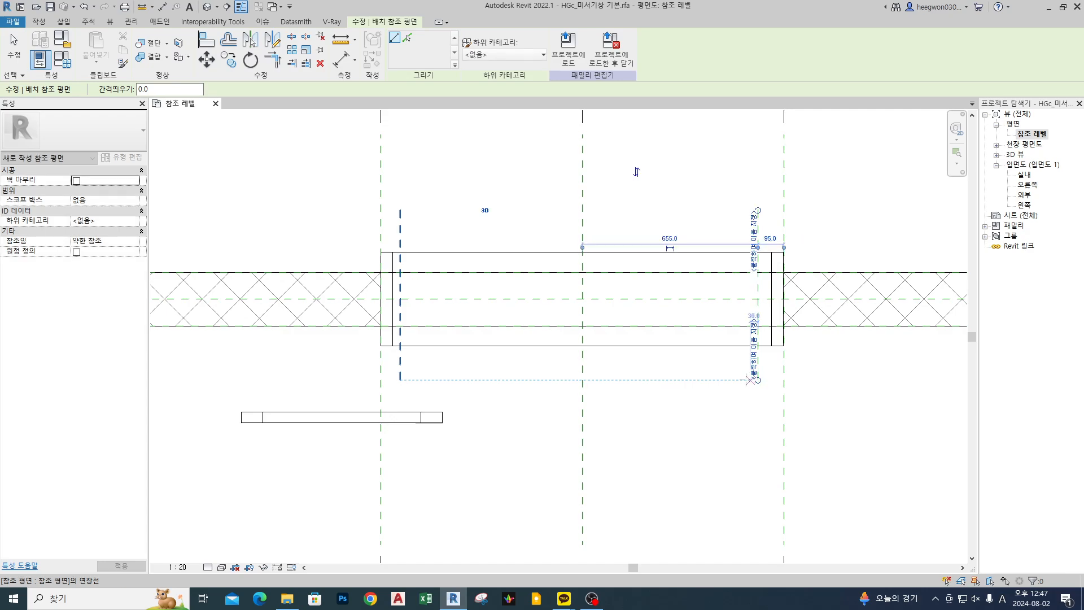
Draw two horizontal reference planes through the opening, one about 51 mm below the wall centreline and one above it.
left_click(363, 314)
key("Escape")
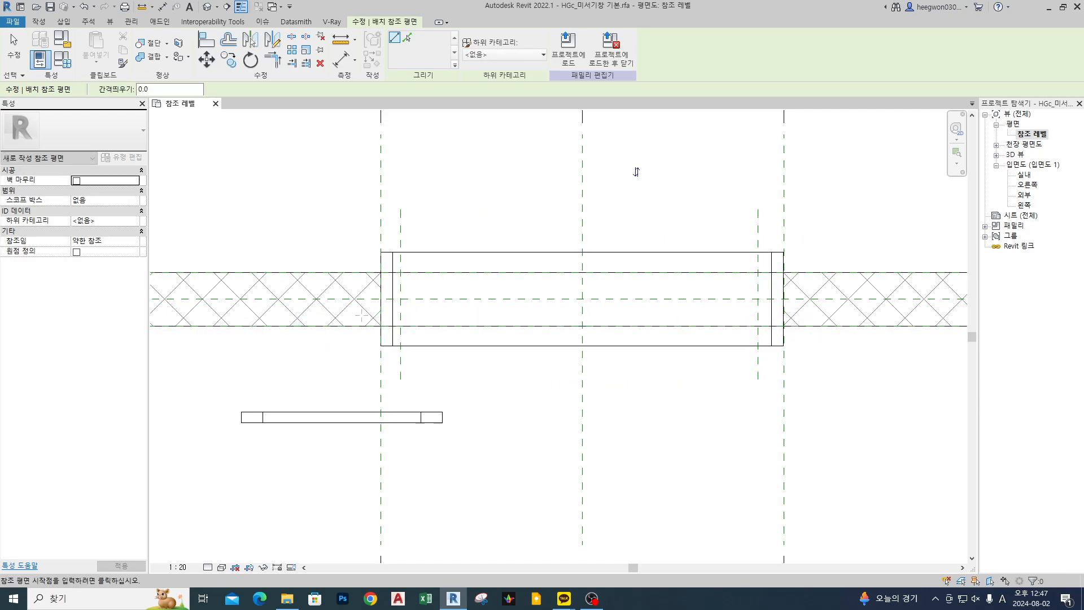
left_click(348, 313)
left_click(828, 312)
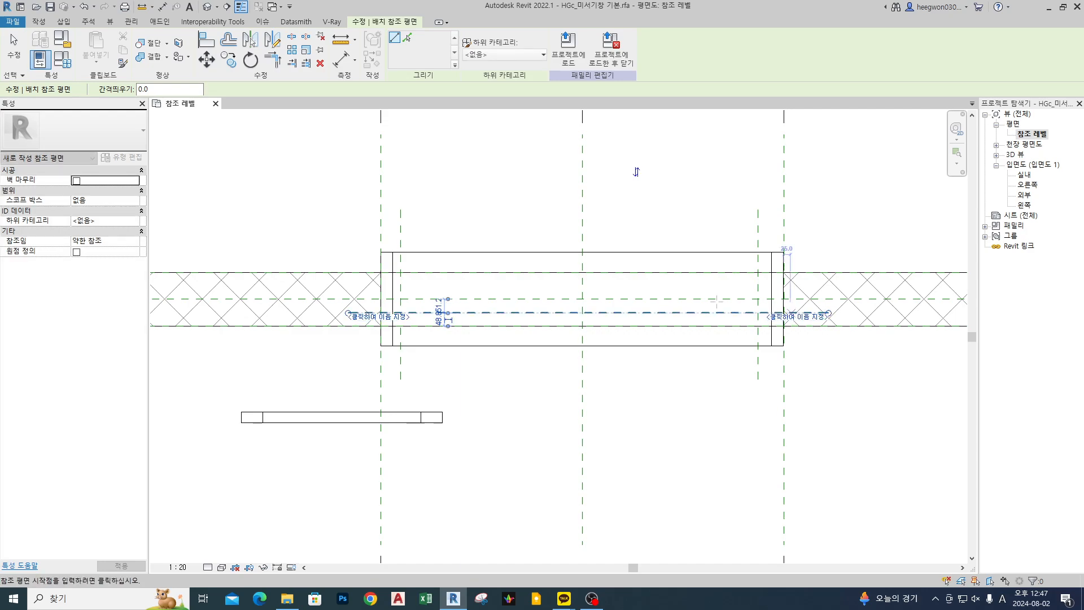
left_click(348, 282)
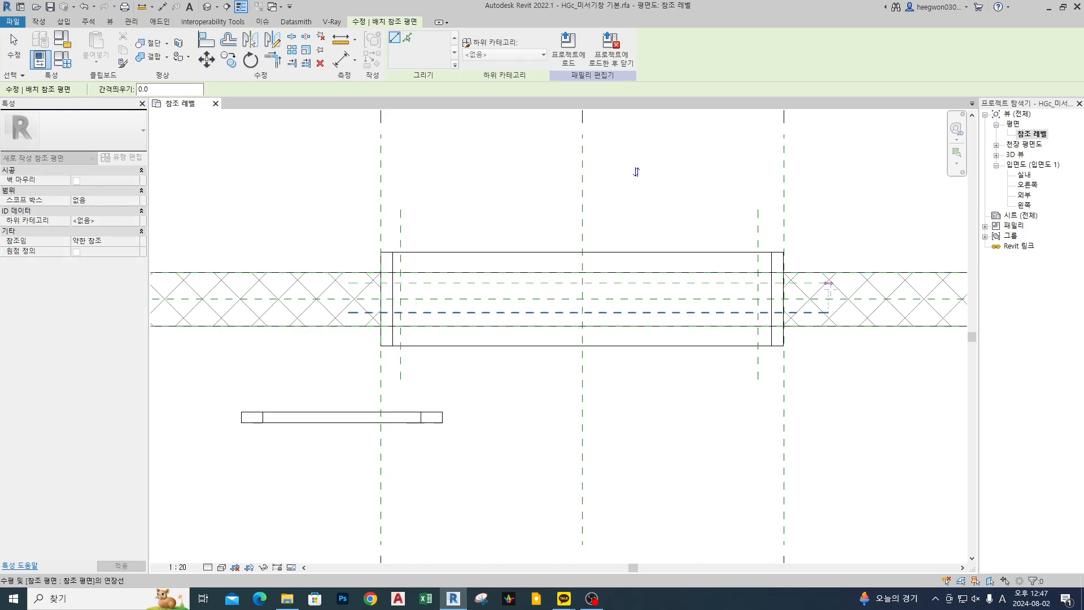
left_click(828, 282)
key("Escape")
key("Escape")
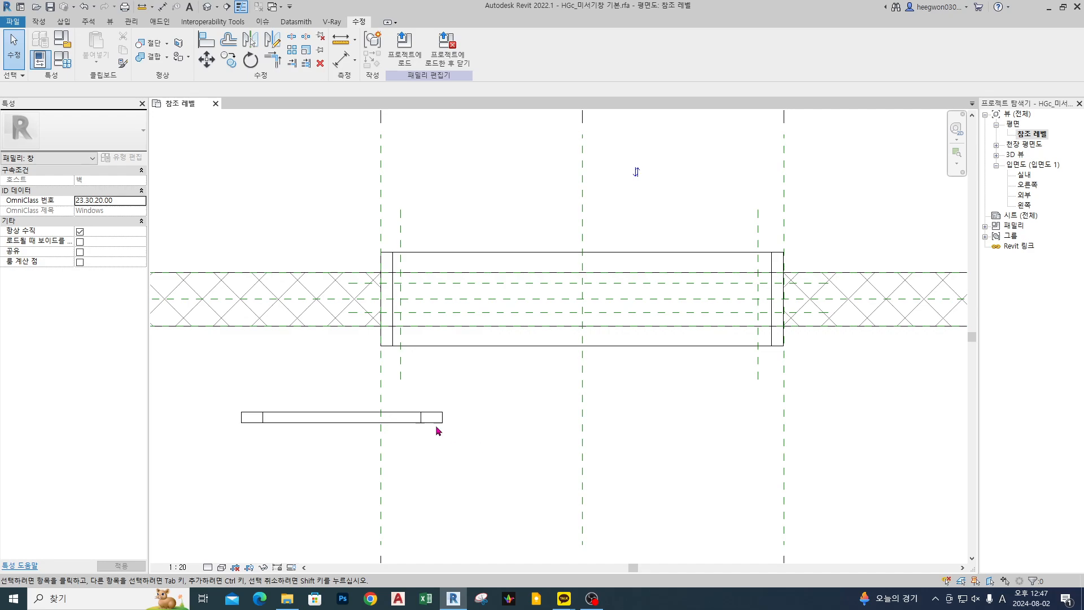
left_click(437, 425)
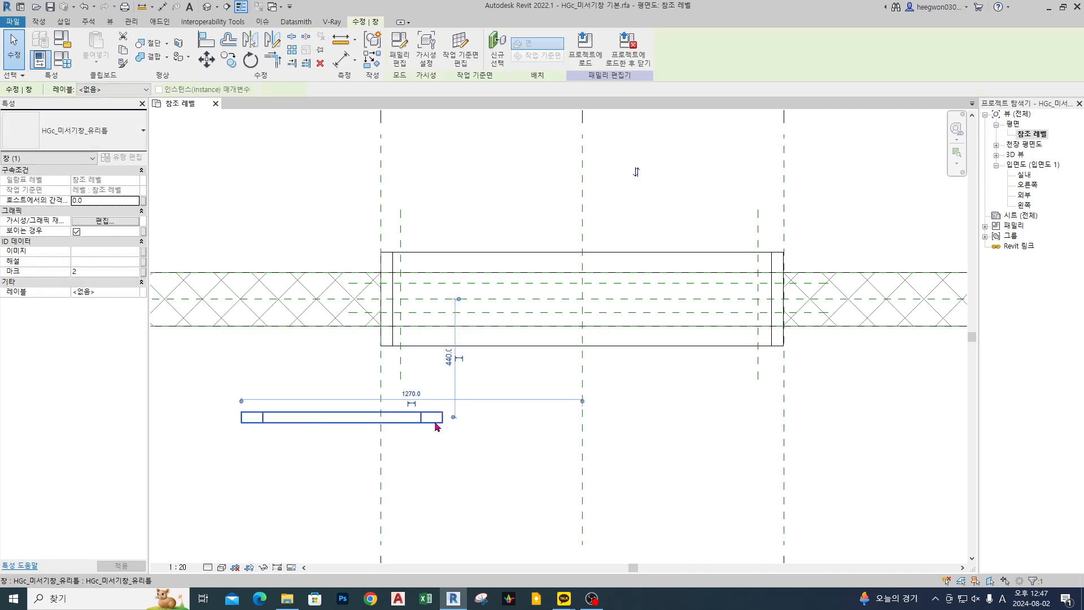
left_click(491, 436)
scroll(513, 438, "down", 2)
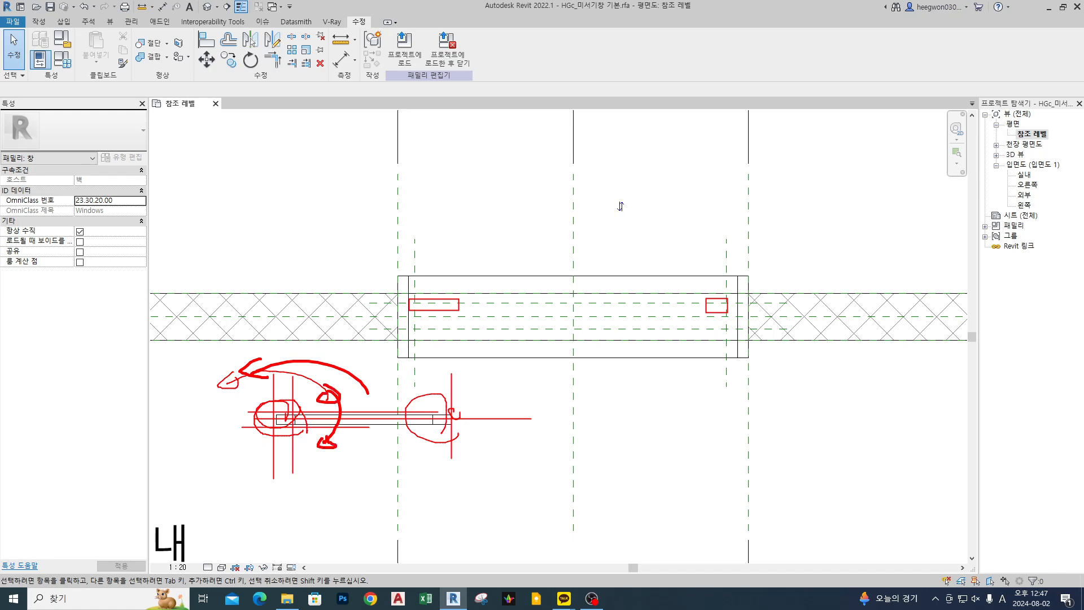
key("Escape")
Open the placed HGc_미서기창_유리틀 component's family for editing and show its 참조 레벨 plan.
left_click(319, 424)
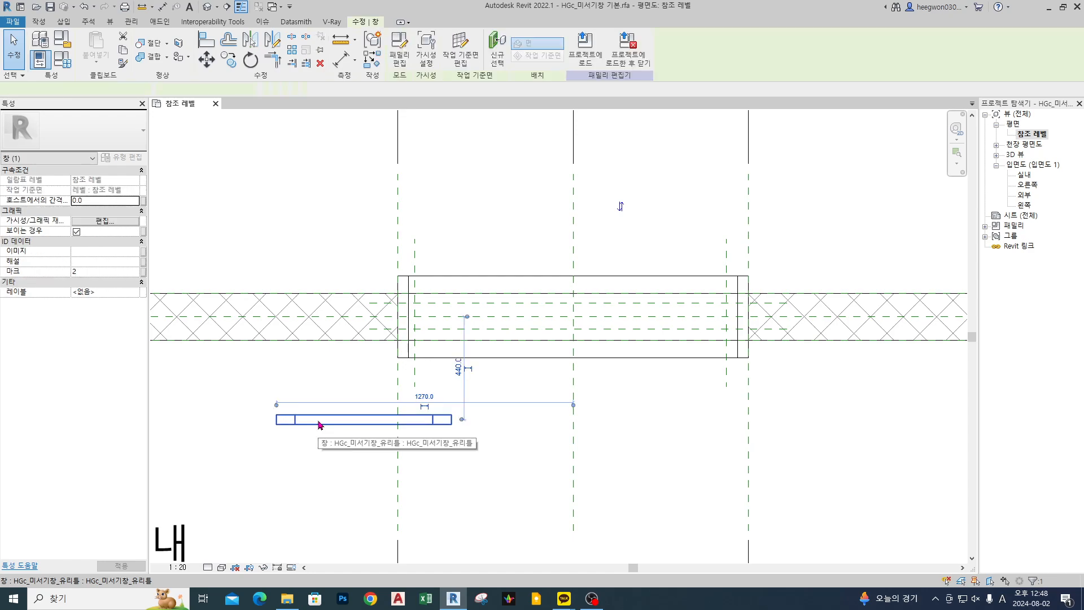
left_click(399, 56)
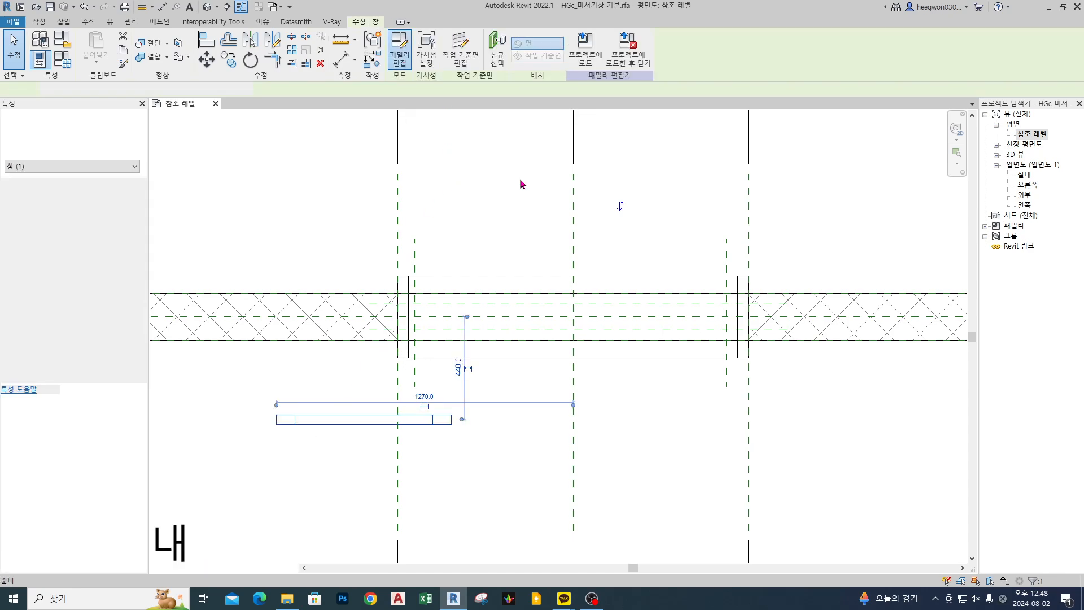
double_click(1031, 136)
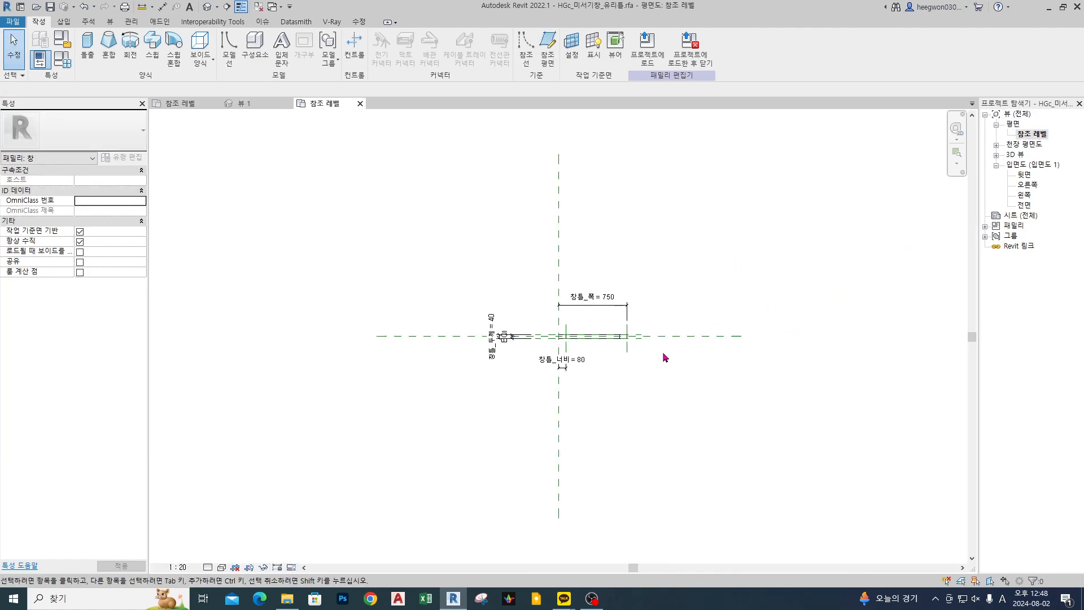
scroll(627, 355, "up", 4)
left_click_drag(425, 326, 584, 332)
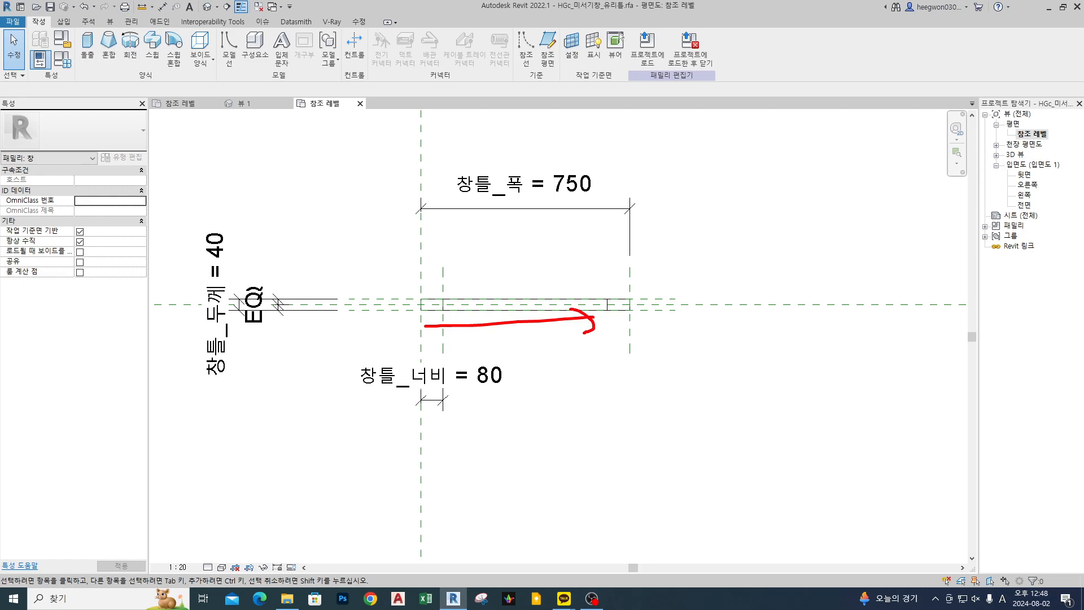
mouse_move(481, 320)
left_mouse_down()
mouse_move(344, 296)
mouse_move(357, 309)
left_mouse_up()
key("Escape")
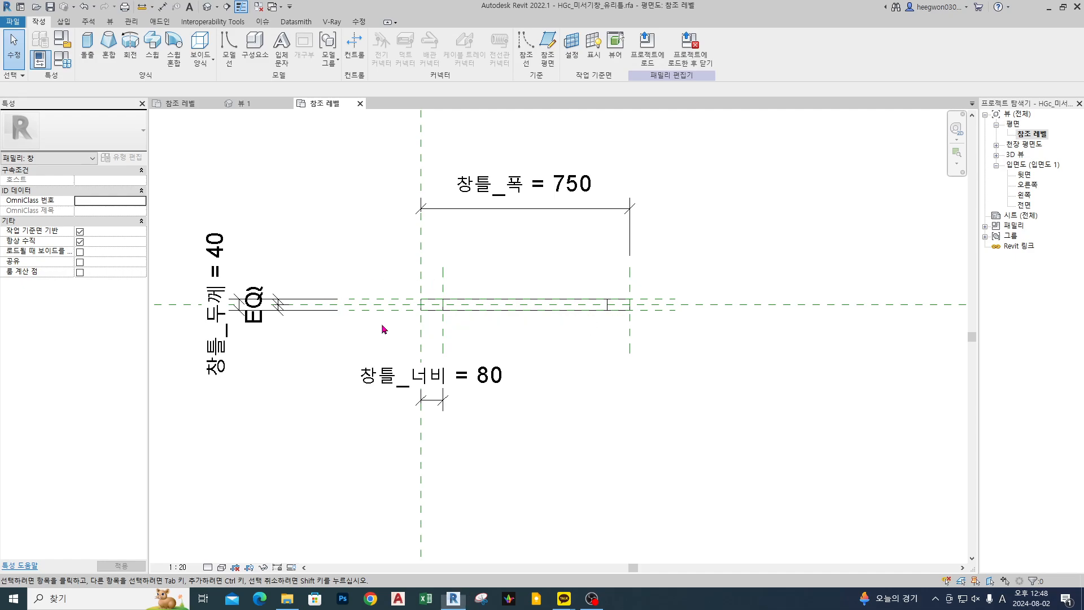
Place a double horizontal and a double vertical flip control just above the frame's left end in the 참조 레벨 plan.
mouse_move(373, 14)
left_mouse_down()
mouse_move(346, 79)
mouse_move(382, 61)
left_mouse_up()
key("Escape")
left_click(354, 46)
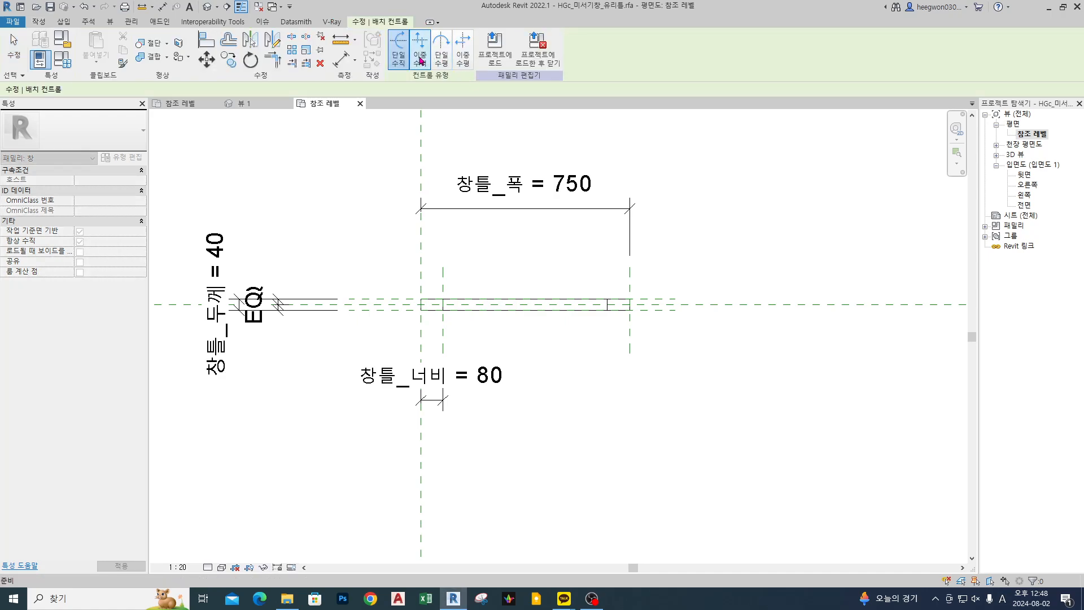
left_click(463, 57)
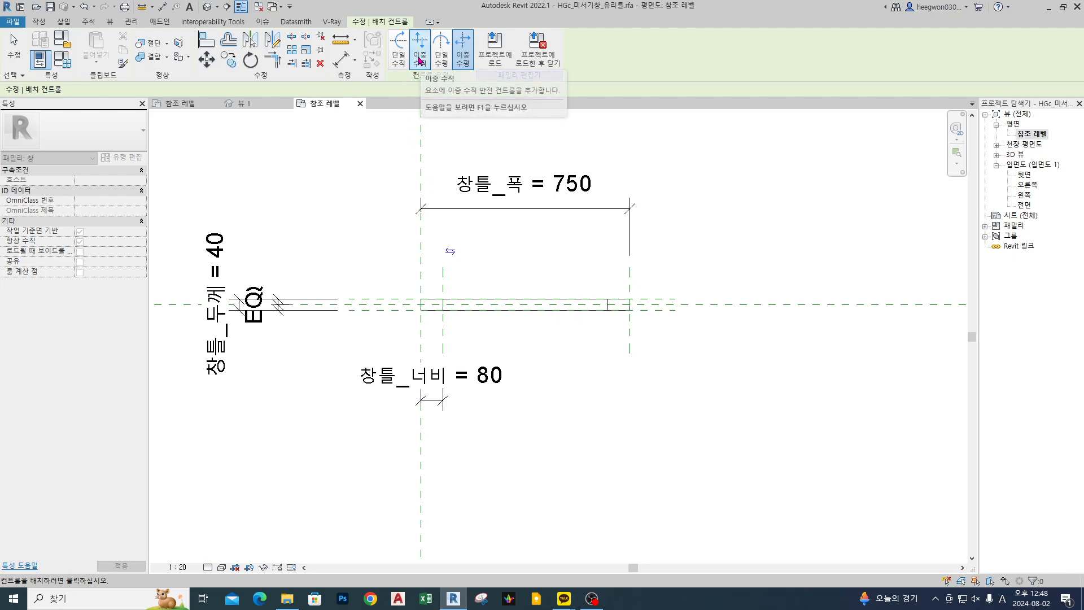
scroll(367, 307, "down", 2)
middle_click_drag(371, 311, 423, 305)
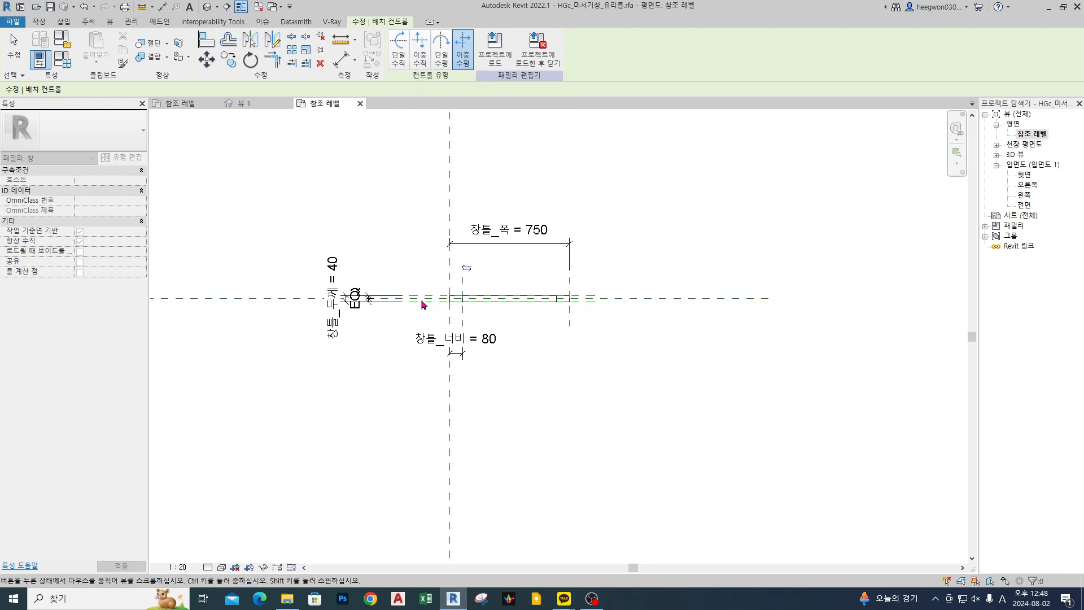
scroll(364, 306, "up", 1)
left_click_drag(280, 298, 704, 293)
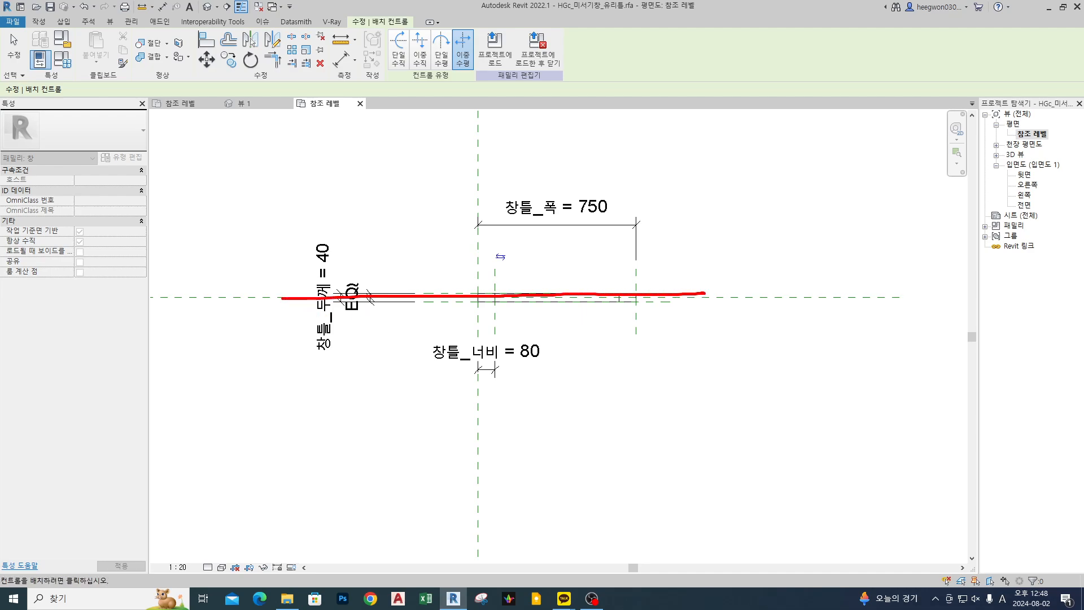
left_click_drag(475, 241, 481, 337)
left_click(421, 50)
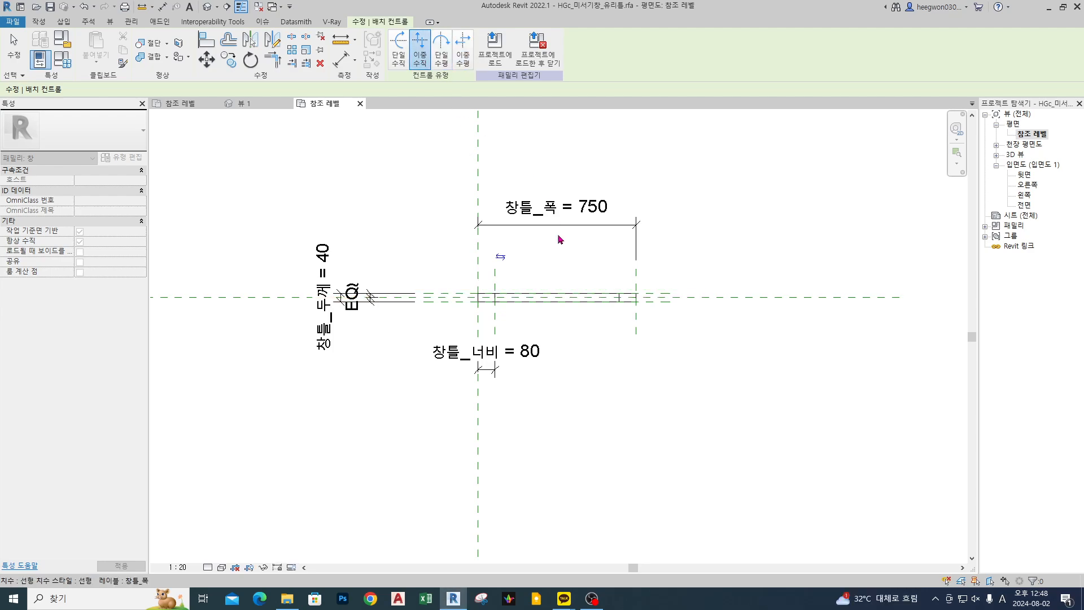
scroll(506, 271, "up", 2)
key("Escape")
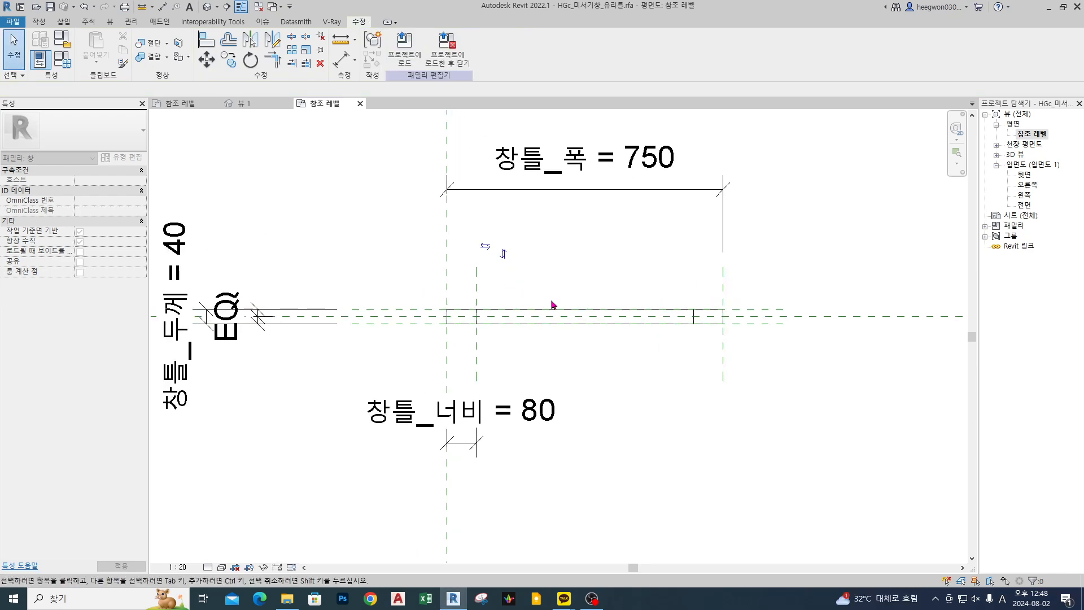
Save HGc_미서기창_유리틀.rfa, load it into HGc_미서기창 기본 and close it, overwriting the existing version only.
left_click(454, 68)
left_click(516, 304)
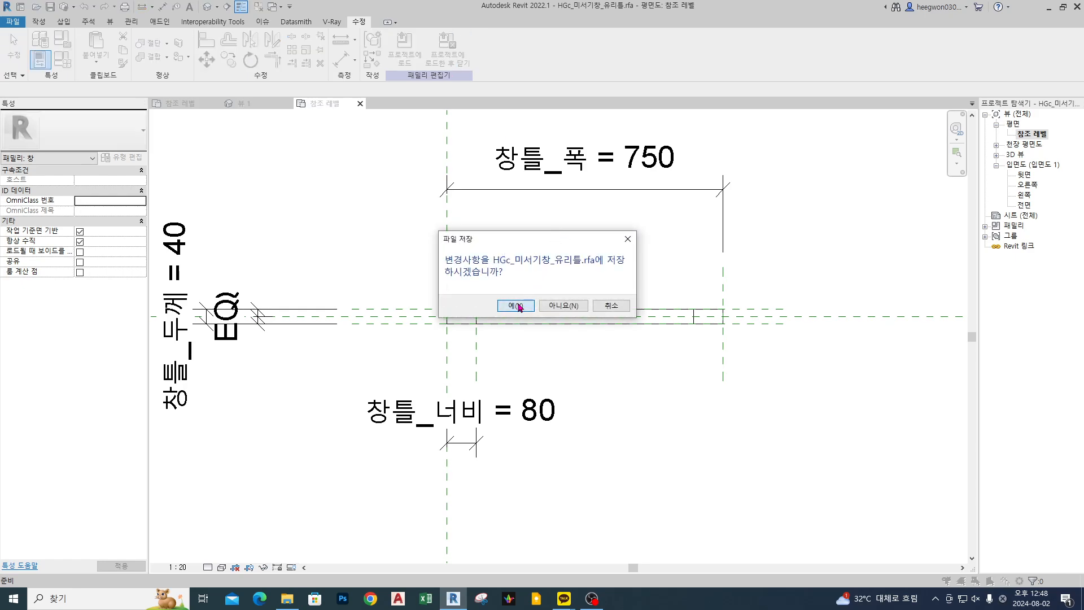
left_click(551, 305)
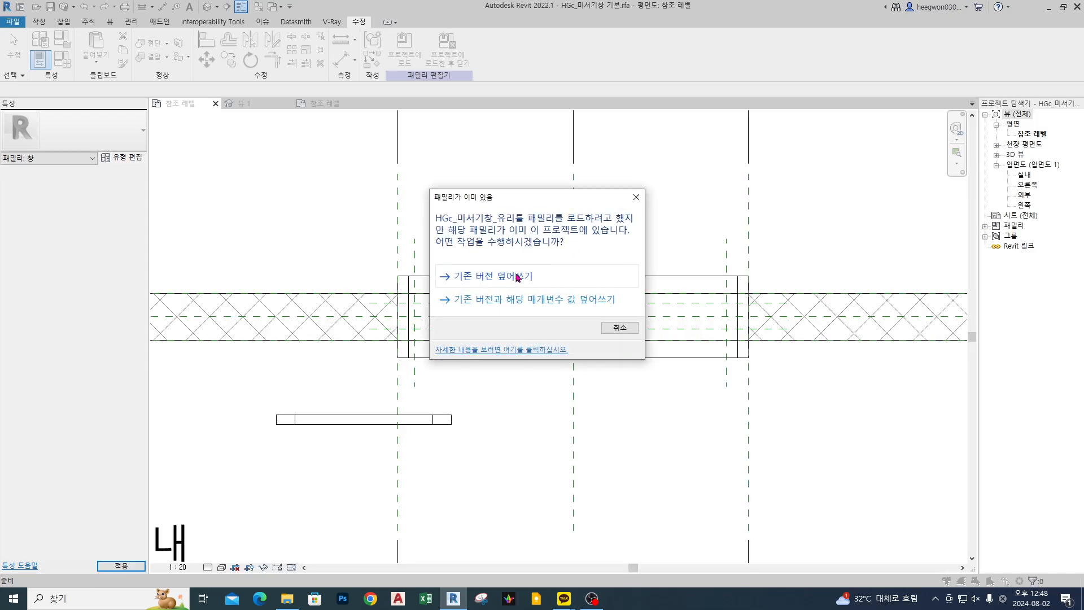
left_click(515, 278)
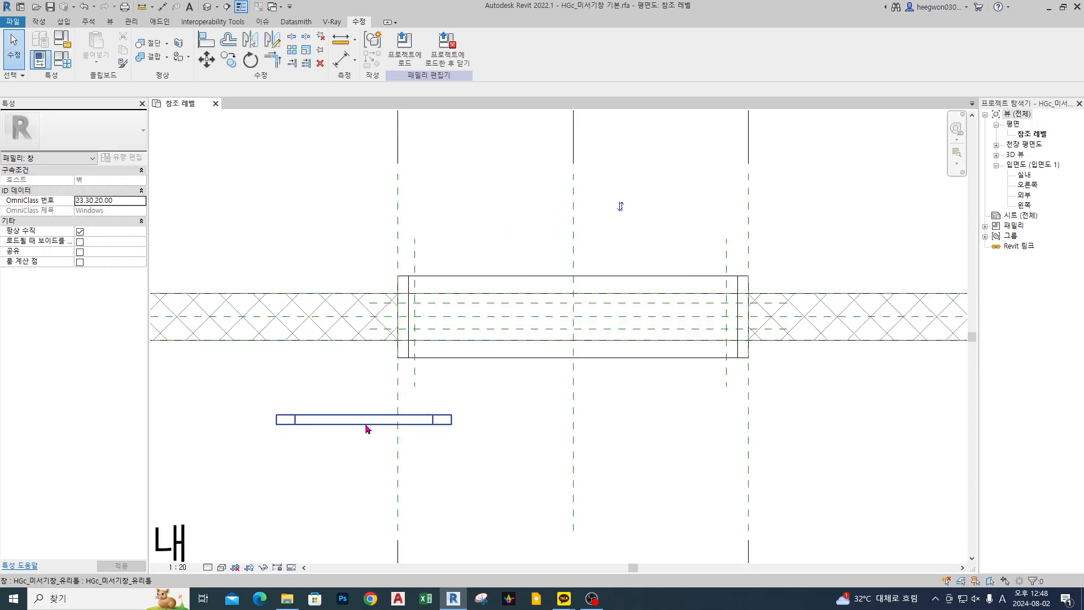
Flip the placed HGc_미서기창_유리틀 frame horizontally about its insertion point to test its flip controls.
left_click(364, 423)
middle_click_drag(350, 438, 436, 438)
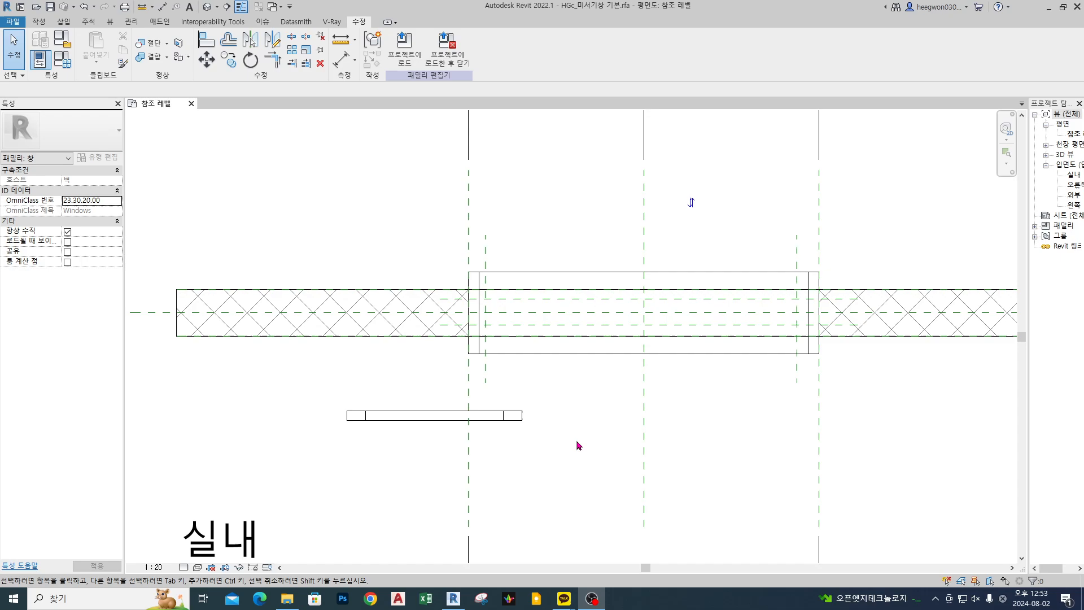
left_click(418, 415)
key("Escape")
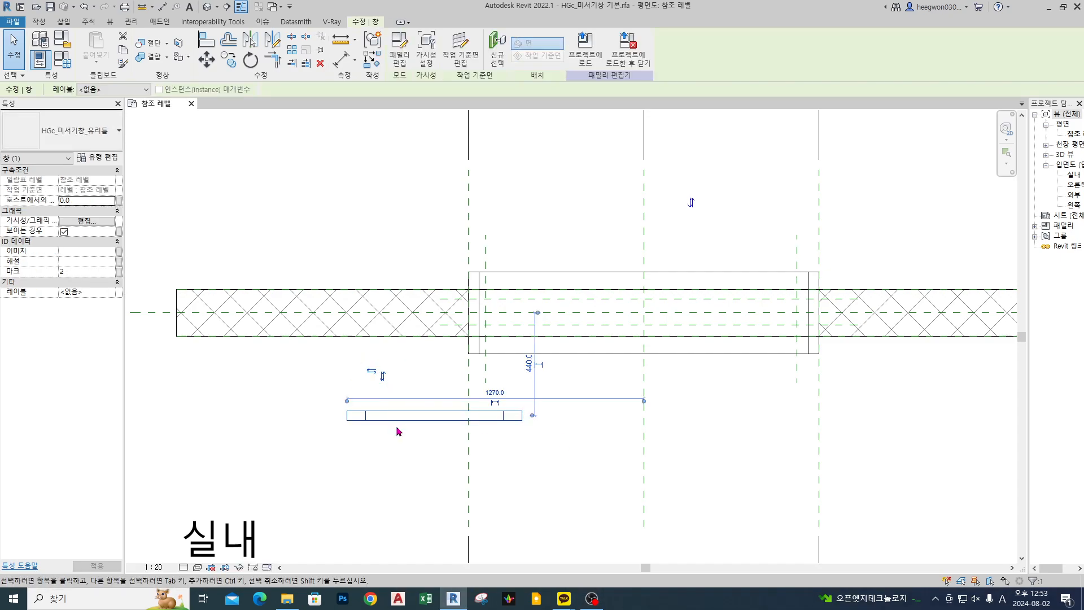
left_click(397, 432)
left_click(400, 421)
key("space")
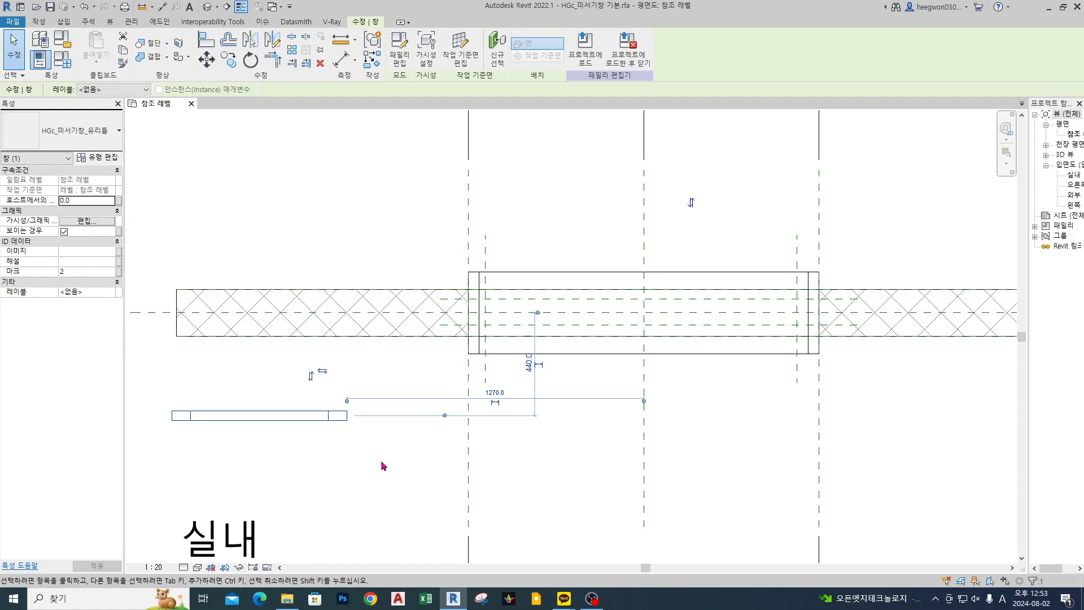
mouse_move(436, 420)
left_mouse_down()
mouse_move(300, 405)
mouse_move(305, 417)
left_mouse_up()
mouse_move(338, 386)
left_mouse_down()
mouse_move(313, 395)
mouse_move(321, 355)
mouse_move(345, 385)
left_mouse_up()
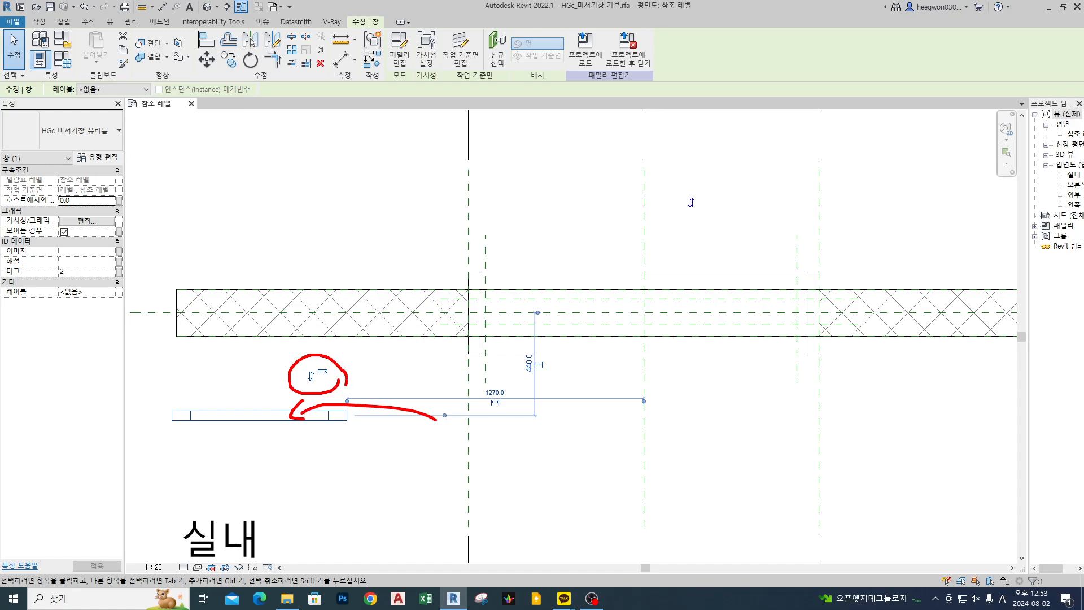
left_click_drag(353, 425, 362, 347)
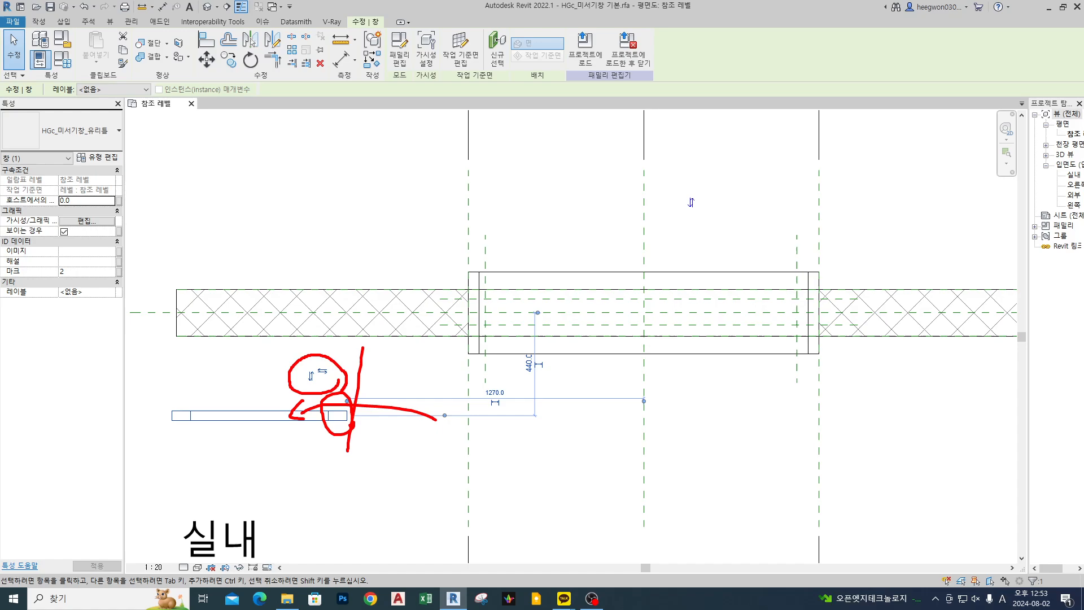
Cycle the placed frame through its remaining flip orientations back to the original one.
key("Escape")
key("ctrl+2")
mouse_move(264, 385)
left_mouse_down()
mouse_move(231, 382)
mouse_move(256, 395)
left_mouse_up()
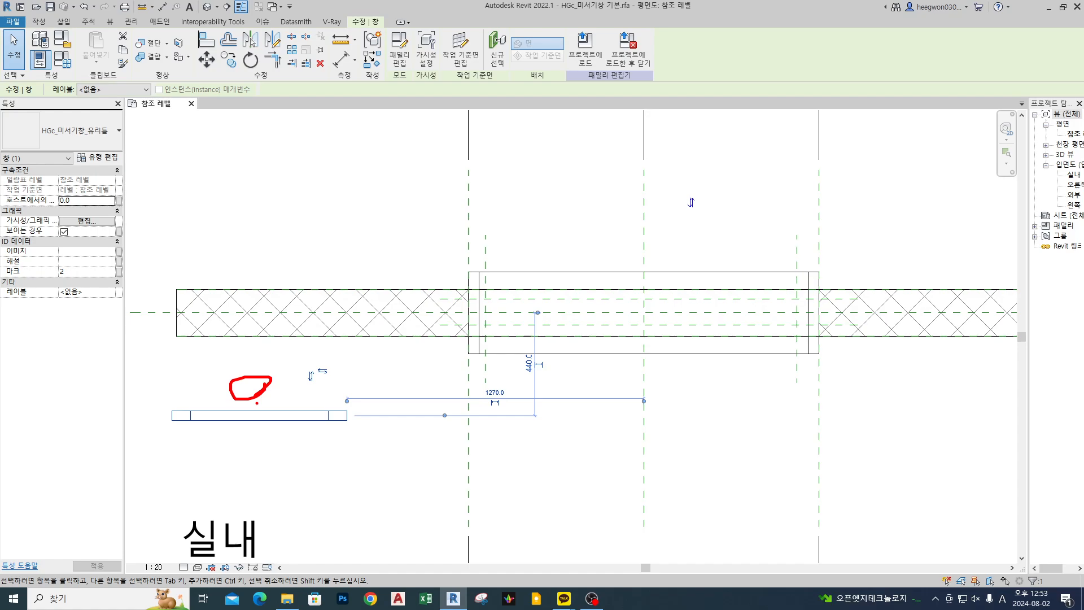
key("Escape")
key("space")
key("space")
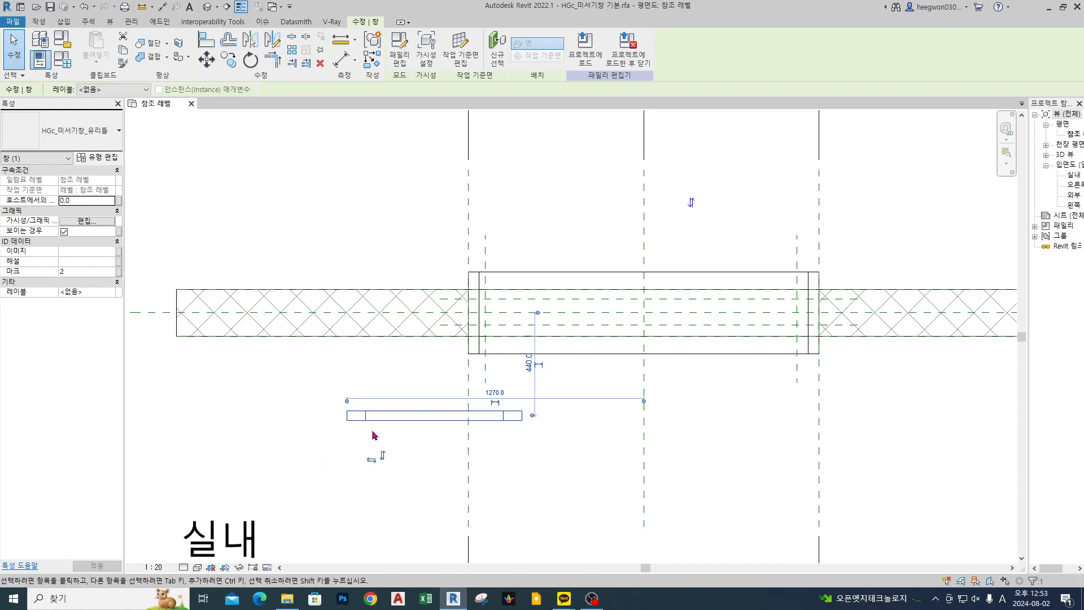
key("space")
left_click(406, 471)
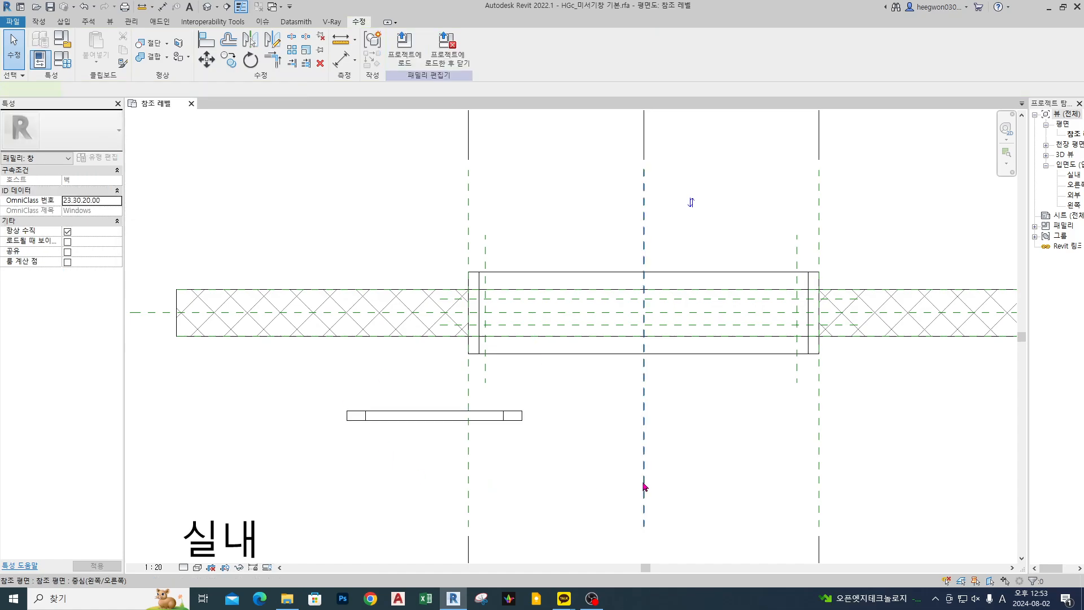
left_click(644, 485)
left_click(744, 476)
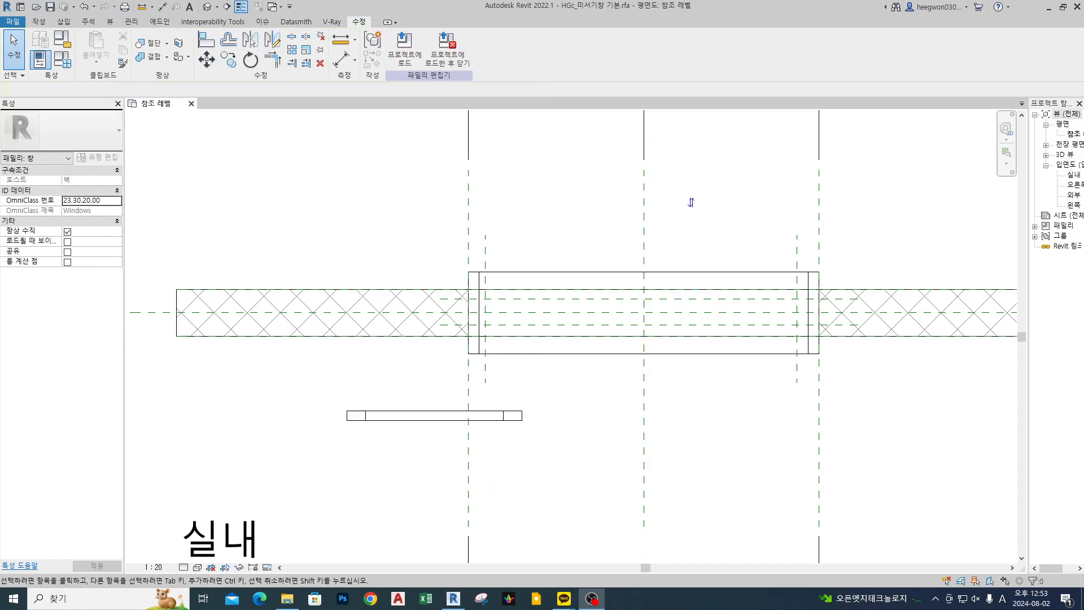
Move the glass frame closer to the opening, just below its left end on the interior side.
scroll(469, 301, "up", 2)
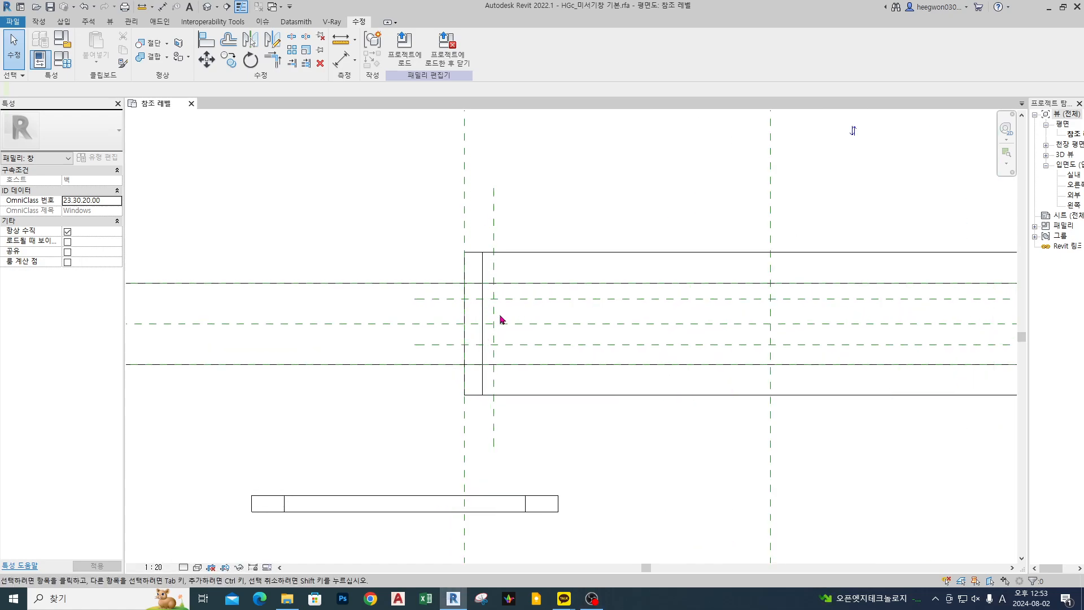
middle_click_drag(637, 363, 508, 356)
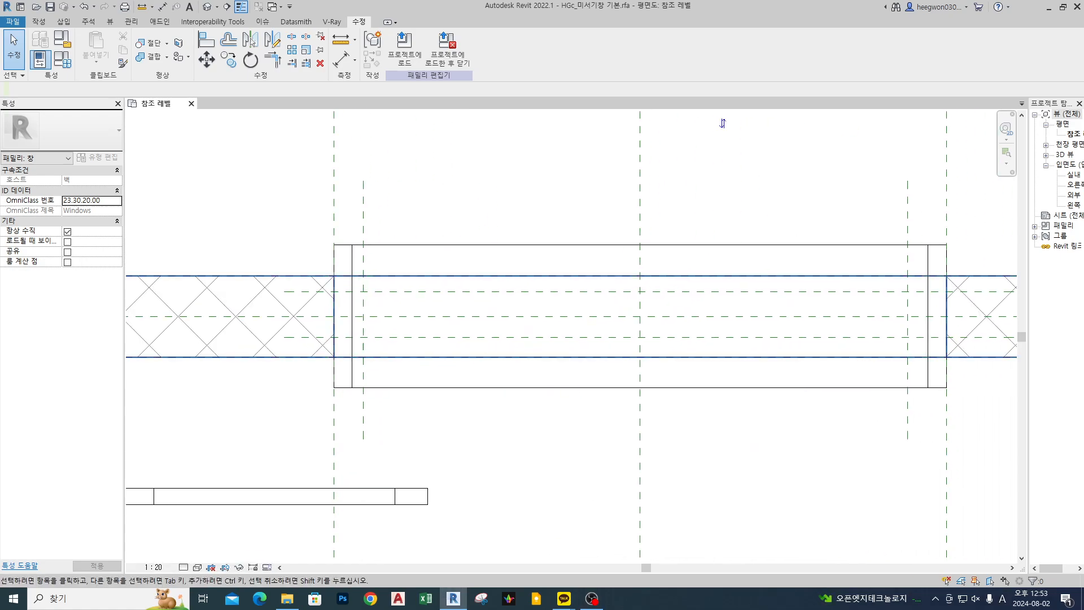
left_click_drag(209, 487, 337, 436)
left_click(261, 458)
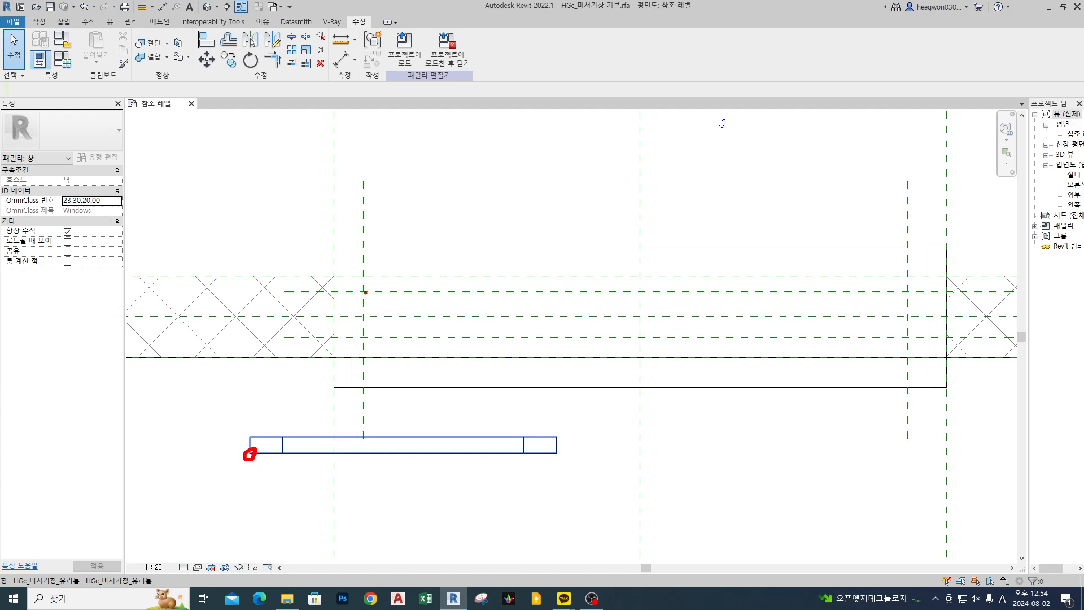
mouse_move(364, 291)
left_mouse_down()
mouse_move(419, 265)
mouse_move(595, 278)
left_mouse_up()
left_click_drag(595, 265, 666, 289)
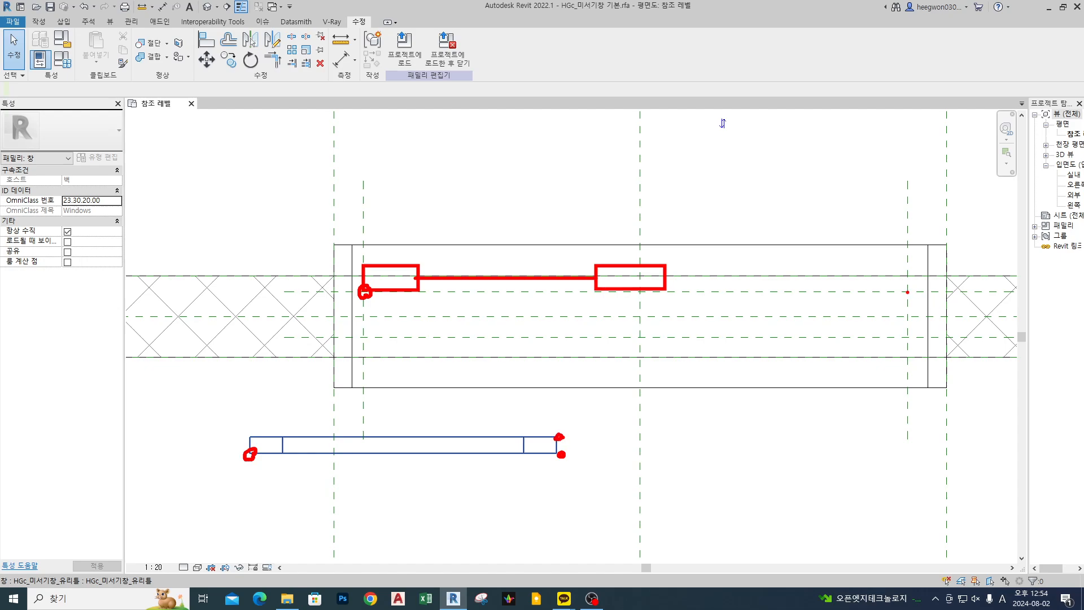
mouse_move(907, 292)
left_mouse_down()
mouse_move(844, 319)
mouse_move(675, 305)
mouse_move(595, 316)
left_mouse_up()
left_click_drag(462, 288, 446, 298)
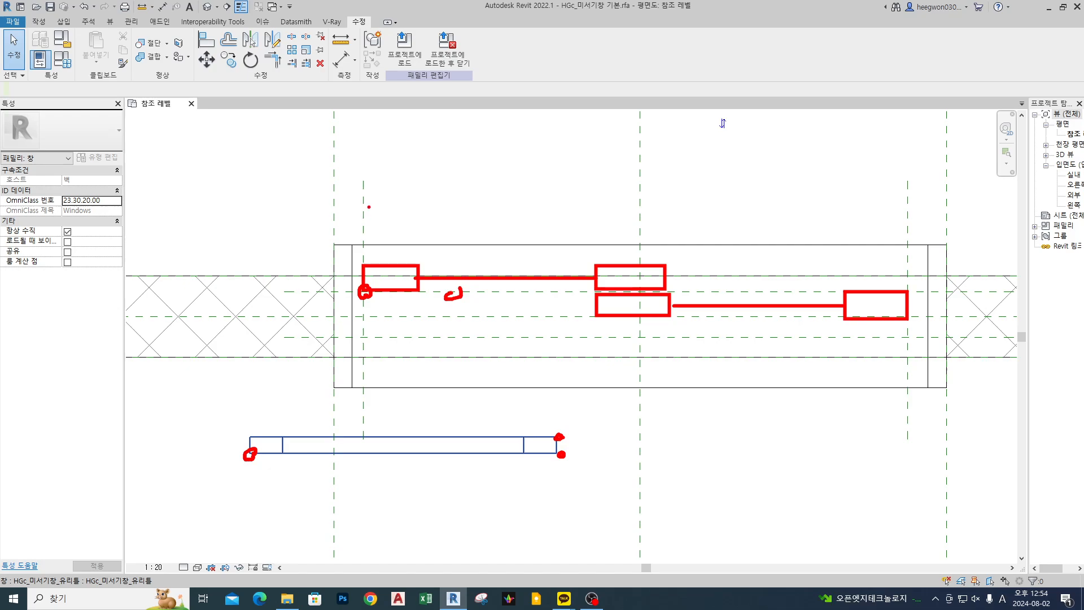
left_click_drag(369, 207, 371, 214)
key("Escape")
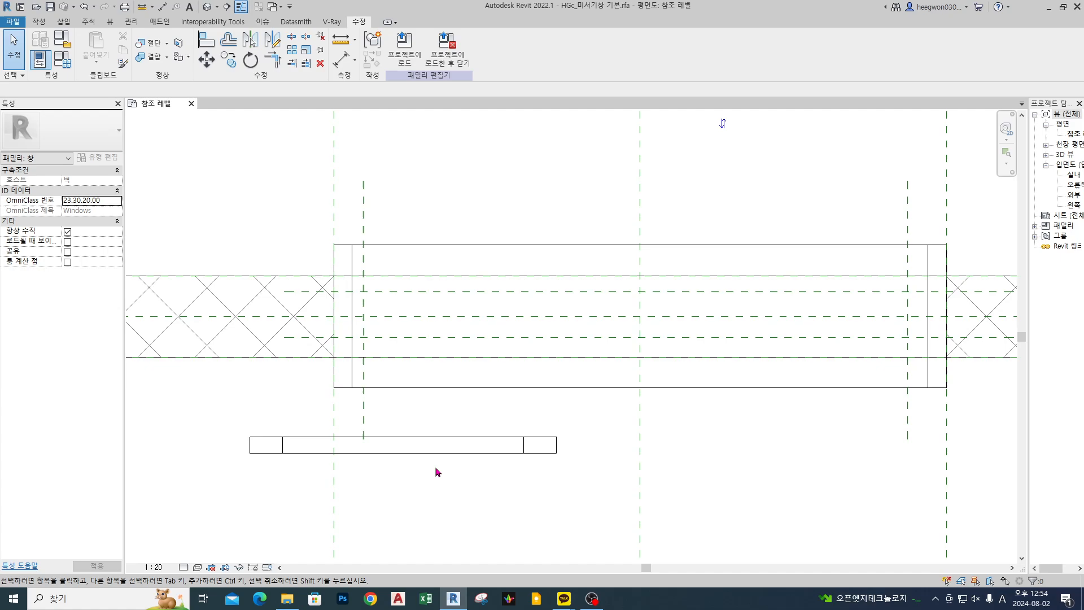
Align the frame's left edge to the vertical reference plane inside the opening's left edge and lock the alignment.
key("a")
key("l")
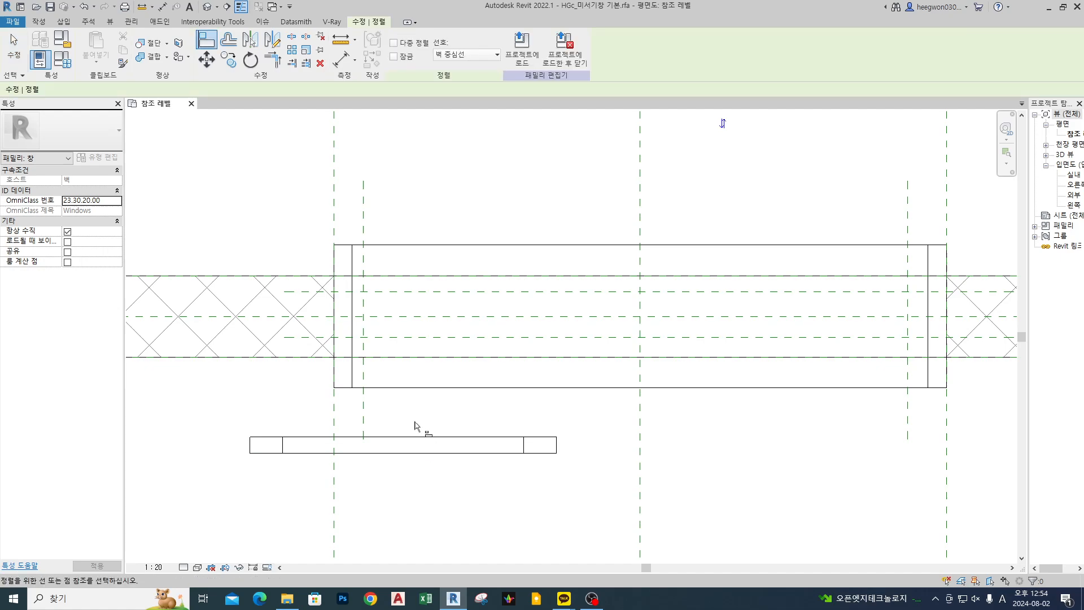
left_click(363, 216)
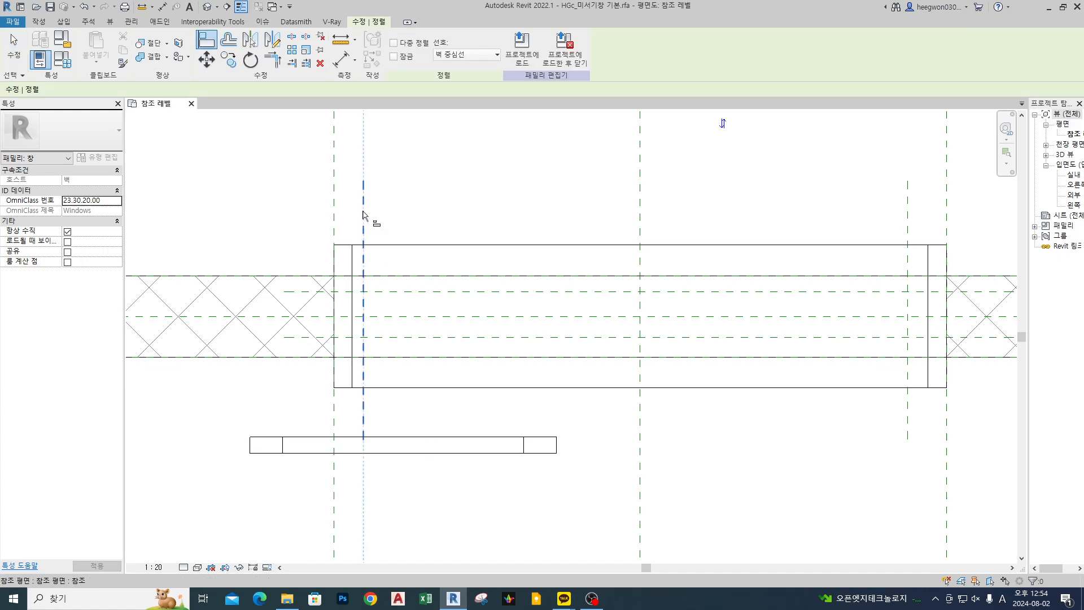
left_click(251, 446)
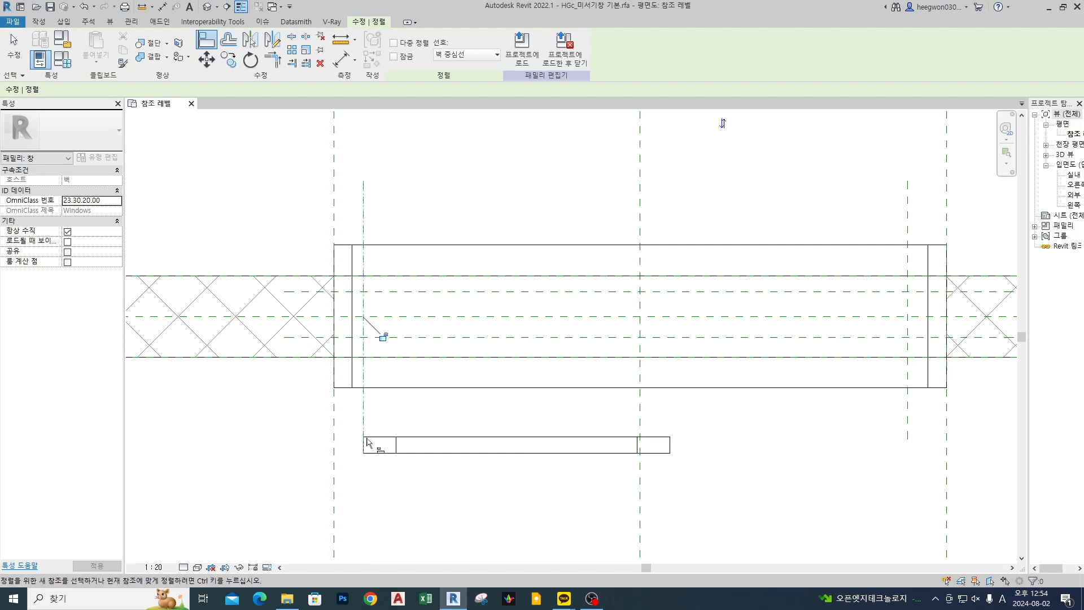
left_click(383, 339)
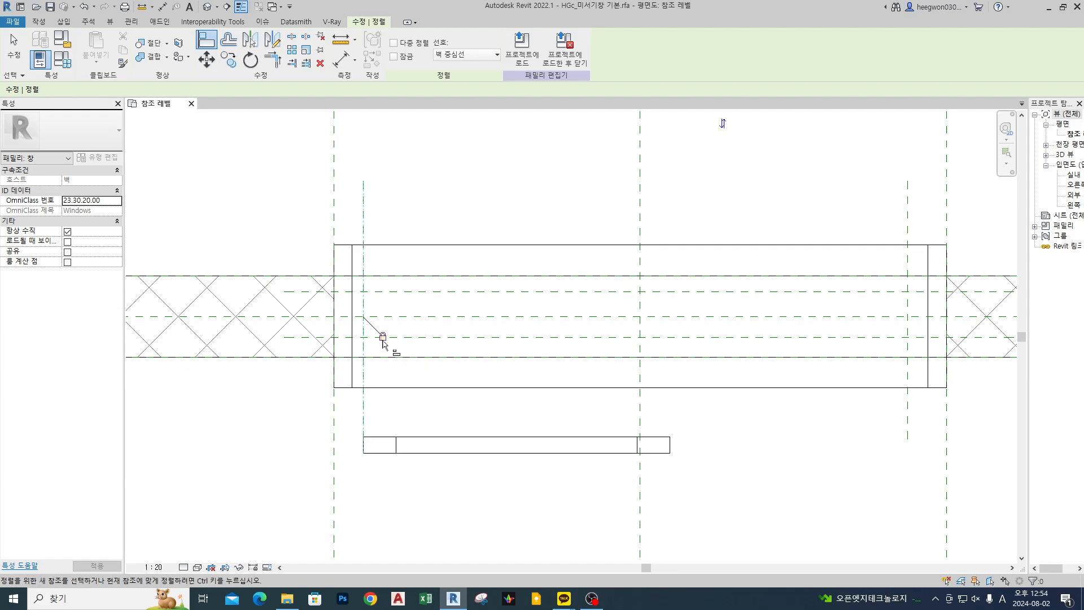
Align the frame's interior-side edge to the horizontal reference plane above the wall centreline and lock the alignment.
left_click(381, 295)
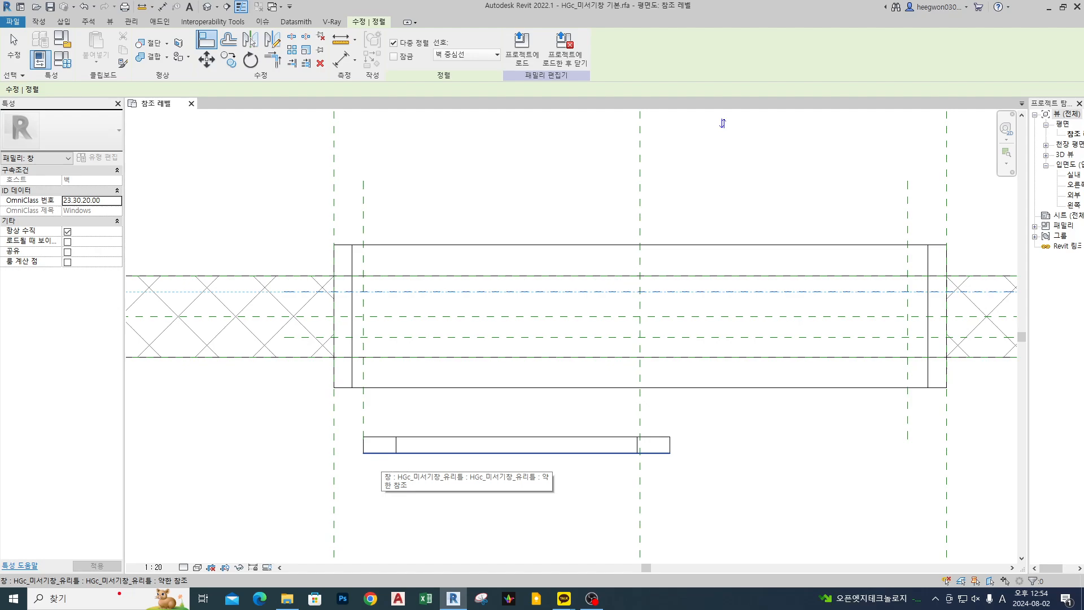
mouse_move(202, 589)
left_mouse_down()
mouse_move(189, 596)
mouse_move(189, 557)
mouse_move(188, 591)
left_mouse_up()
left_click_drag(376, 459, 379, 455)
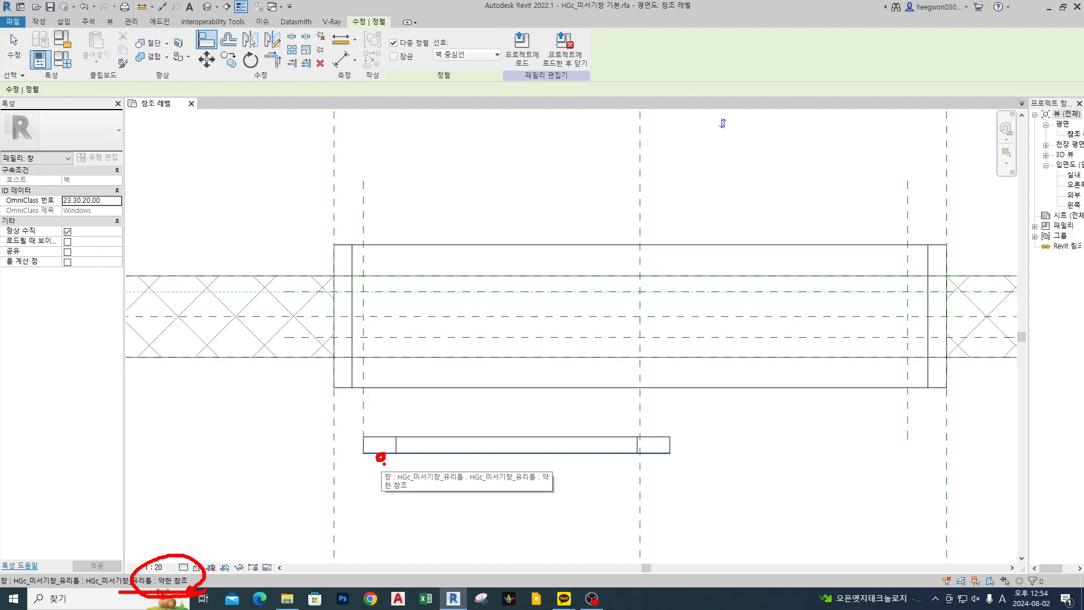
left_click(385, 453)
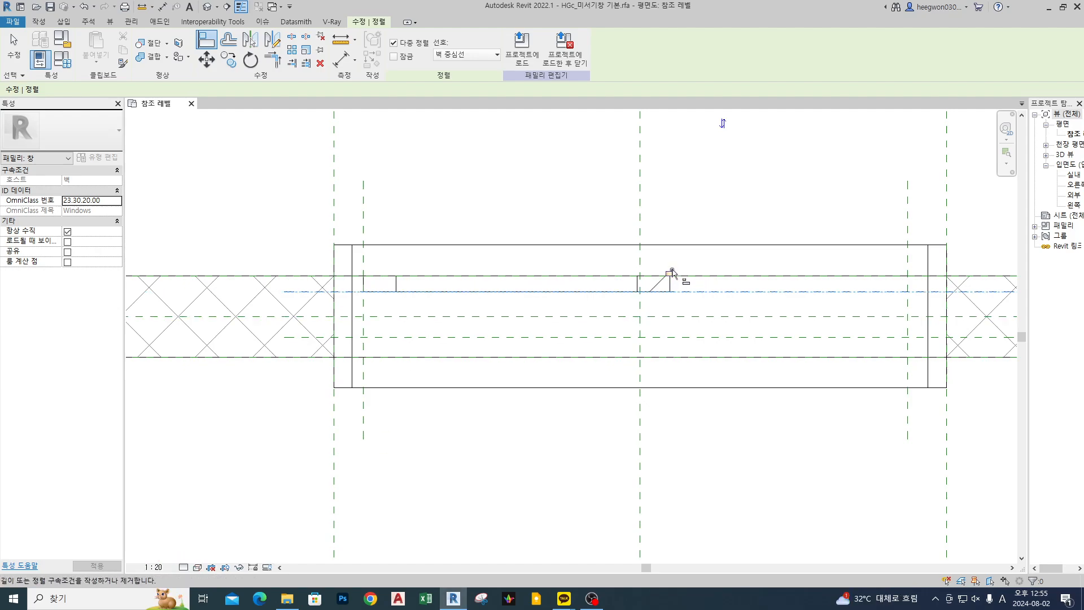
key("Escape")
key("Escape")
Shift the vertical reference plane near the opening's left edge slightly to the right, testing the frame's lock.
left_click(364, 217)
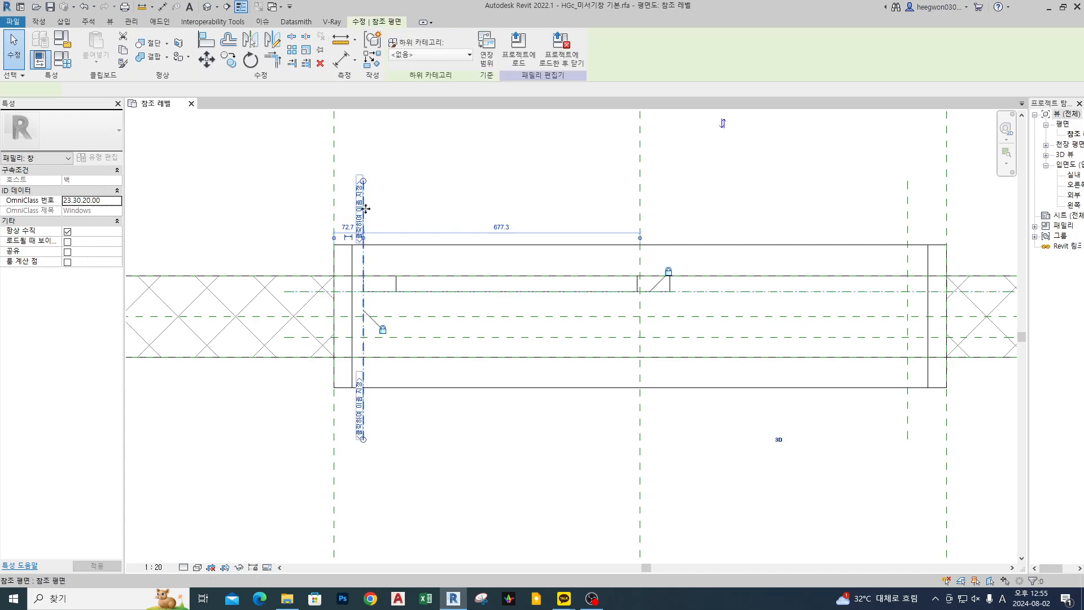
mouse_move(366, 209)
left_mouse_down("ctrl")
mouse_move(458, 208)
mouse_move(369, 198)
left_mouse_up("ctrl")
key("Escape")
Move the horizontal reference plane carrying the frame to about 30 mm above the wall centreline, and select the frame.
left_click(318, 294)
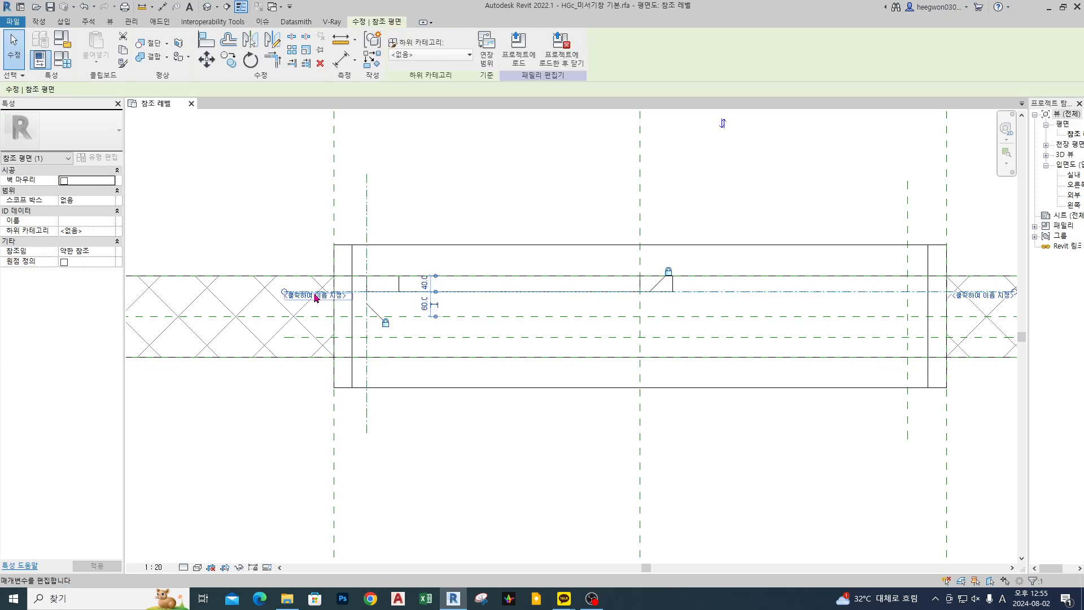
scroll(344, 294, "up", 1)
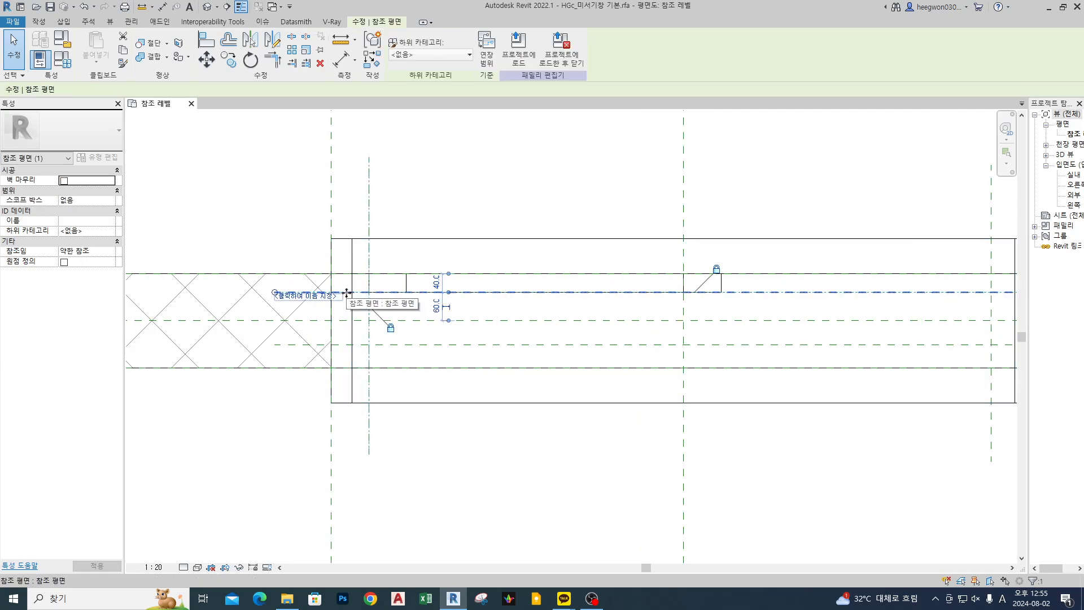
mouse_move(346, 294)
left_mouse_down("ctrl")
mouse_move(350, 223)
mouse_move(337, 307)
left_mouse_up("ctrl")
key("Escape")
left_click(506, 291)
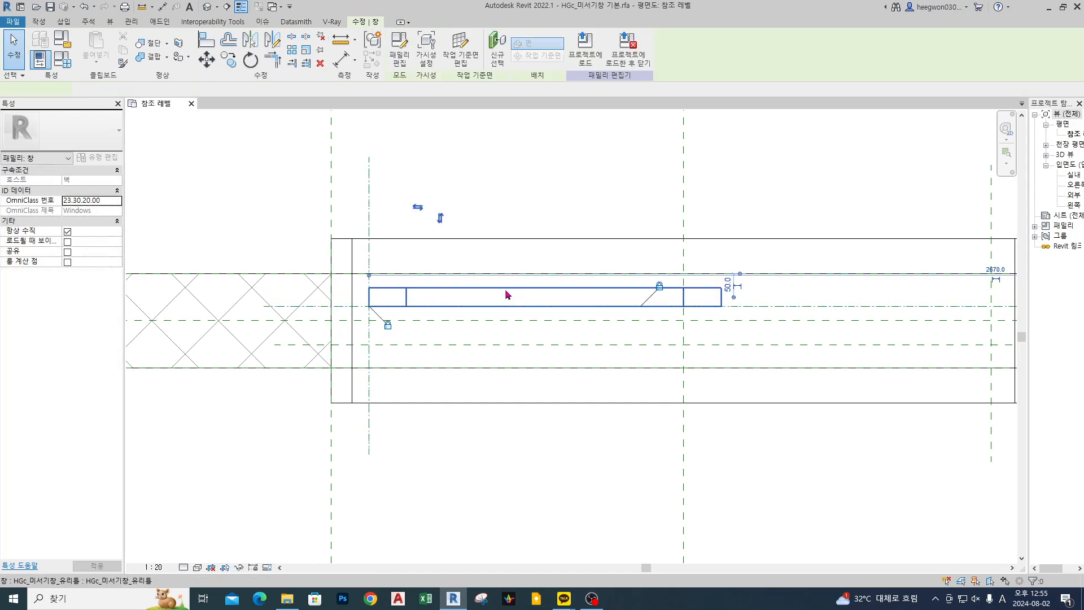
Place a second HGc_미서기창_유리틀 frame on the 참조 레벨 work plane, rotated to end about 630 mm right of the opening's centre.
key("c")
key("s")
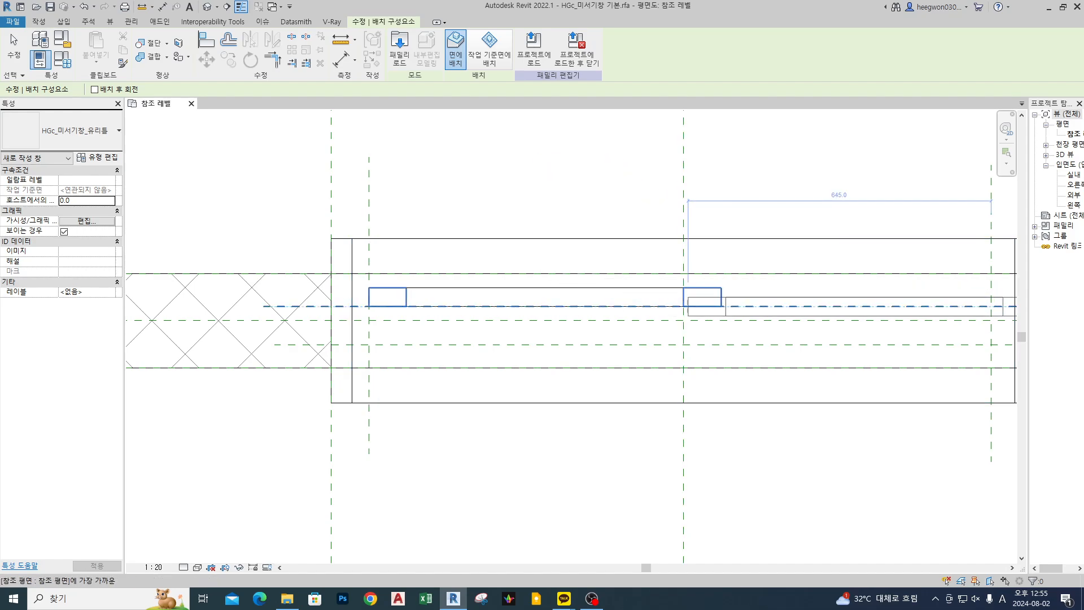
left_click(489, 48)
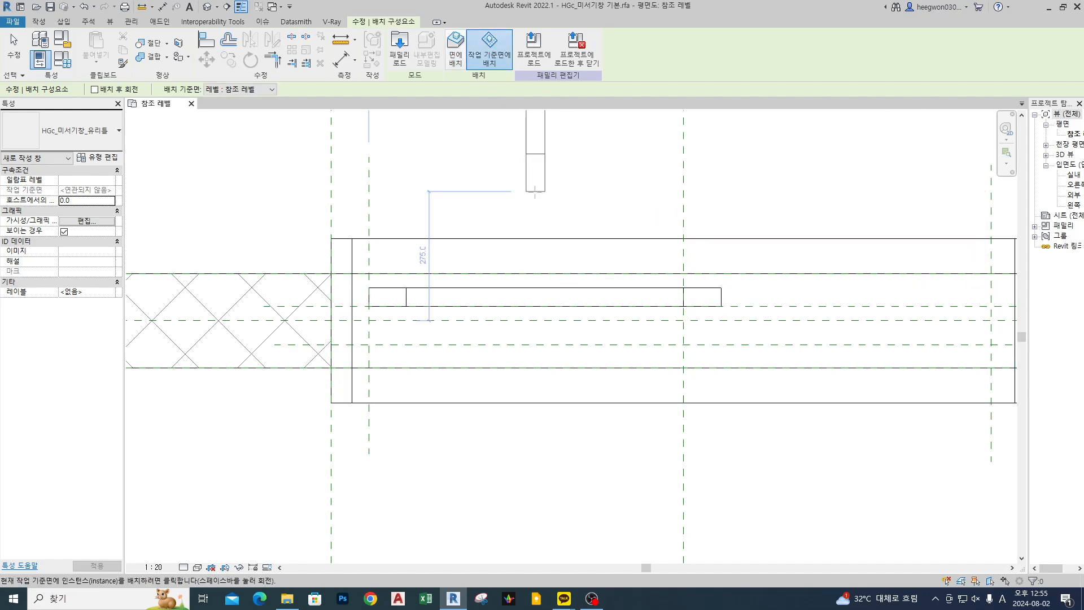
key("space")
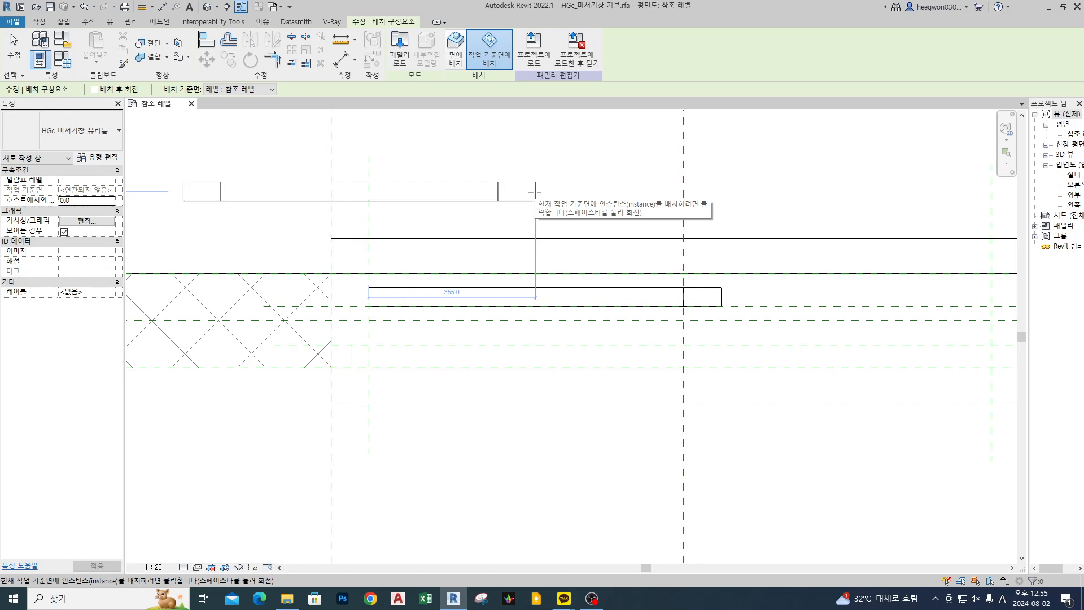
middle_click_drag(859, 211, 668, 210)
scroll(780, 331, "up", 1)
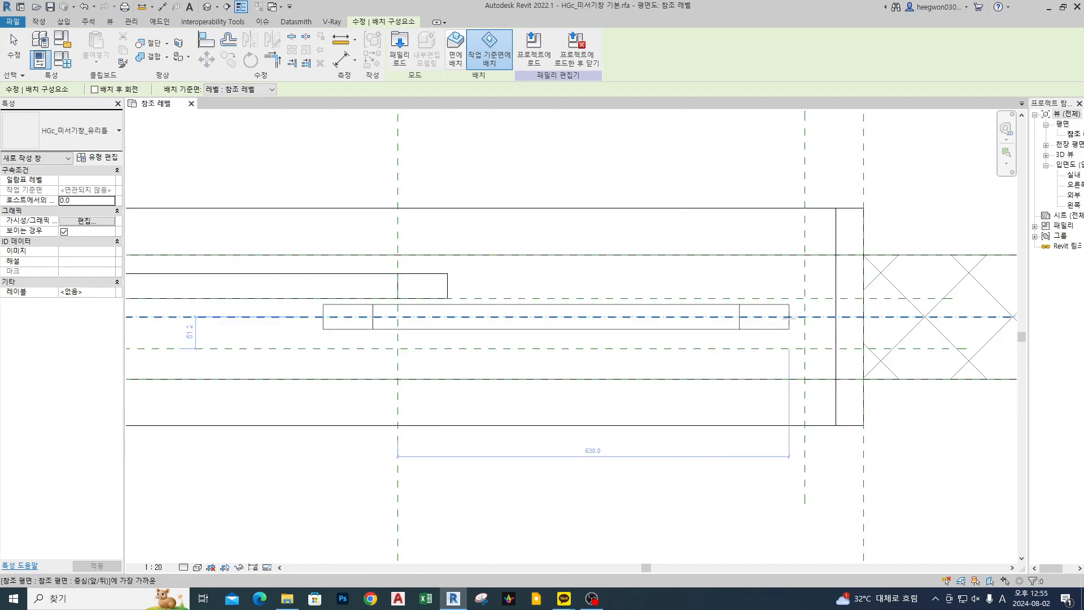
left_click(789, 318)
key("Escape")
Align the second frame's upper edge to the horizontal reference plane above the wall centreline and lock the alignment.
middle_click_drag(795, 344, 746, 367)
key("a")
key("l")
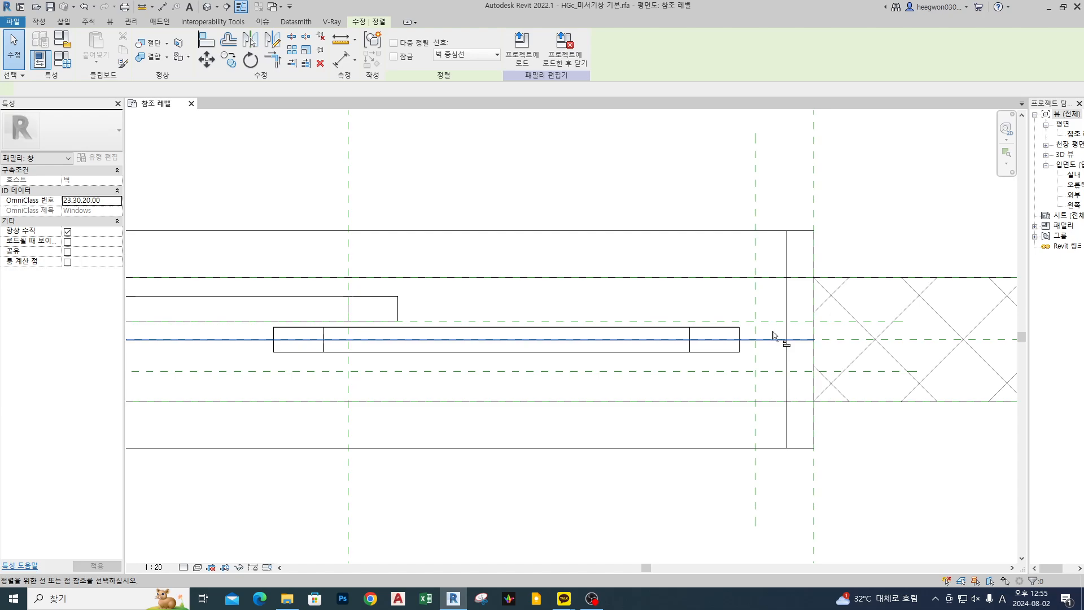
left_click(770, 321)
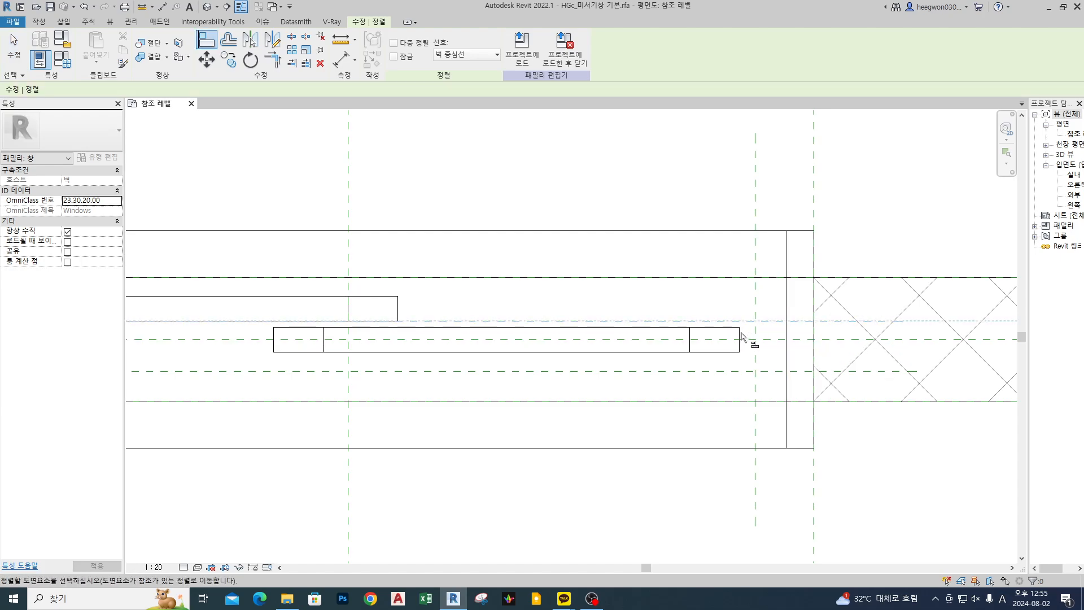
left_click(739, 332)
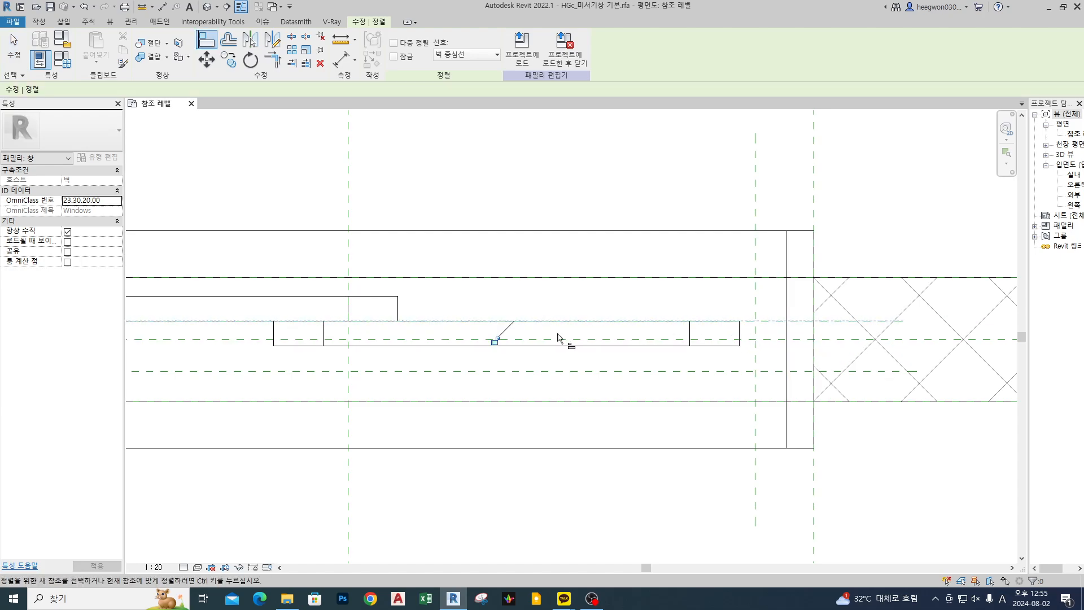
Align the second frame's right edge to the vertical reference plane inside the opening's right edge and lock it.
left_click(754, 272)
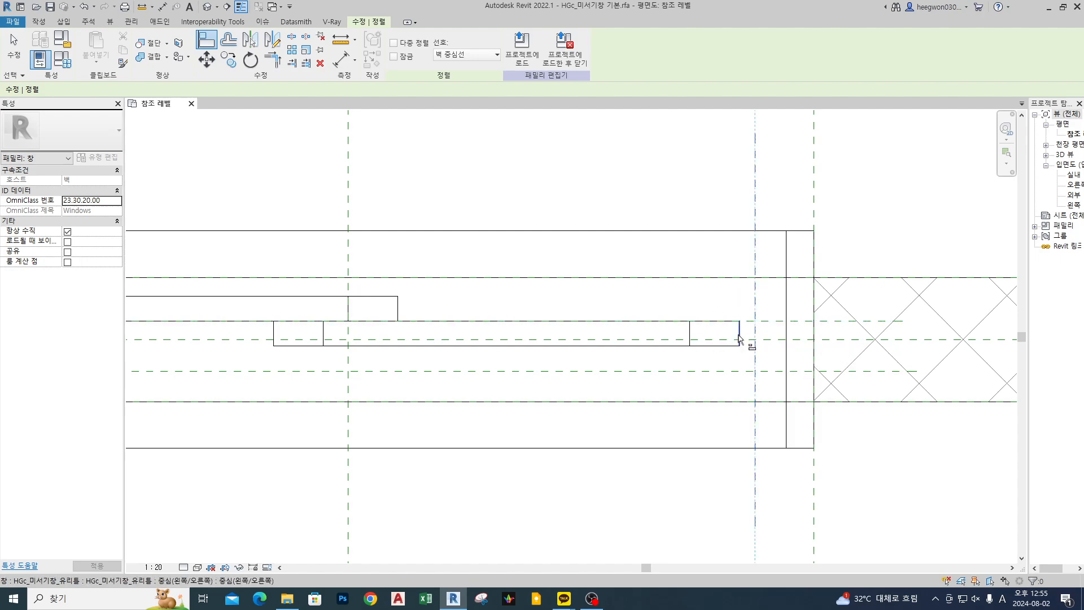
left_click(740, 338)
key("Escape")
key("Escape")
scroll(496, 341, "down", 2)
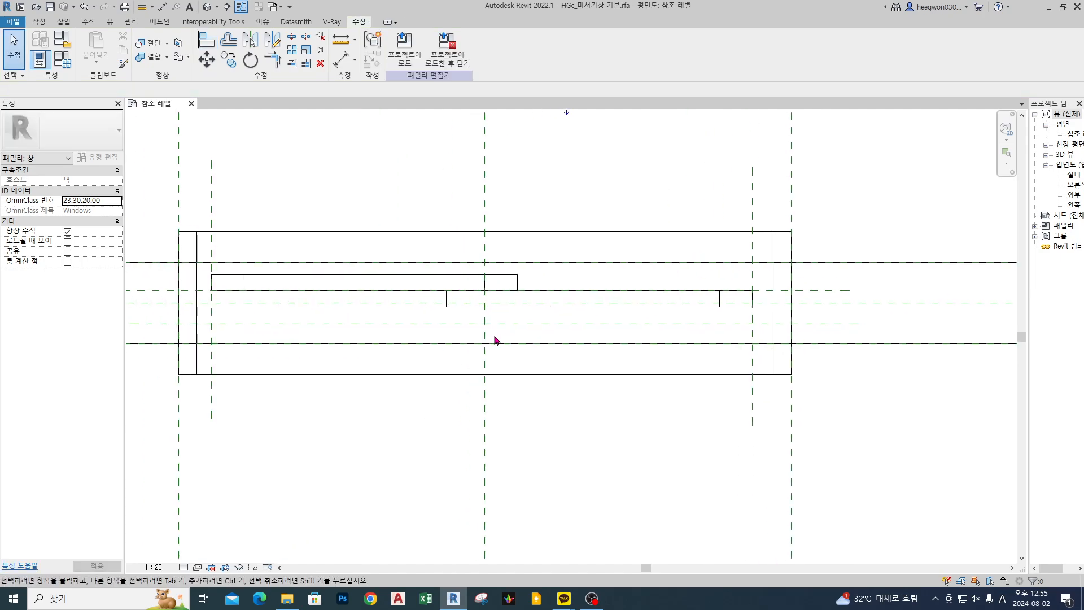
Nudge the horizontal reference plane above the centreline upward beyond the window frame, testing whether both locked glass frames follow.
mouse_move(444, 292)
left_mouse_down()
mouse_move(443, 311)
mouse_move(741, 324)
left_mouse_up()
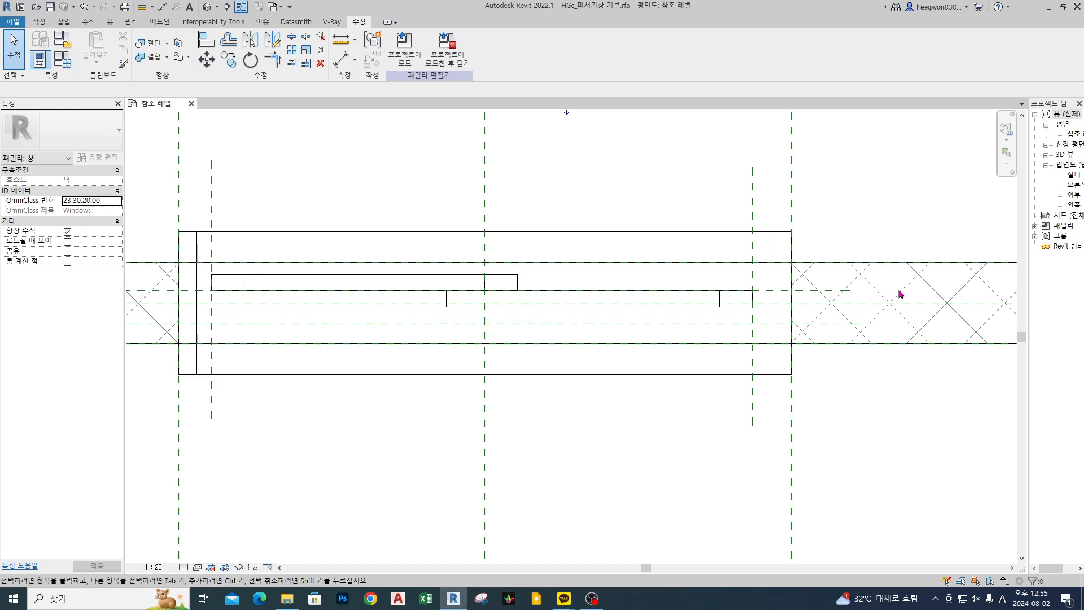
left_click(835, 290)
key("Up")
key("Up")
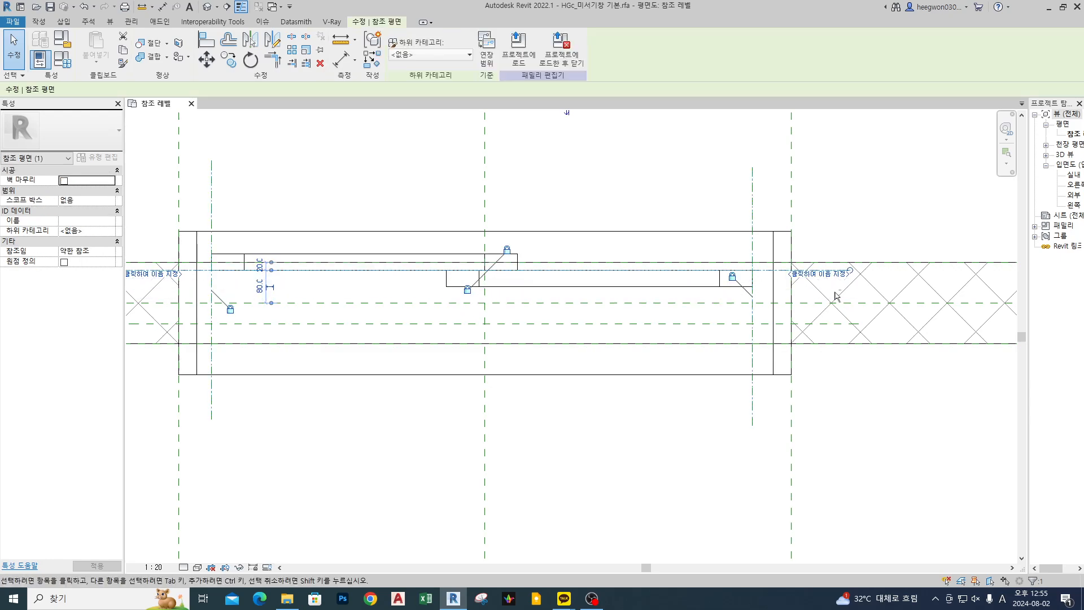
key("Up")
key("Up")
key("Up")
key("Up")
key("Up")
key("Up")
key("Up")
key("Up")
key("Up")
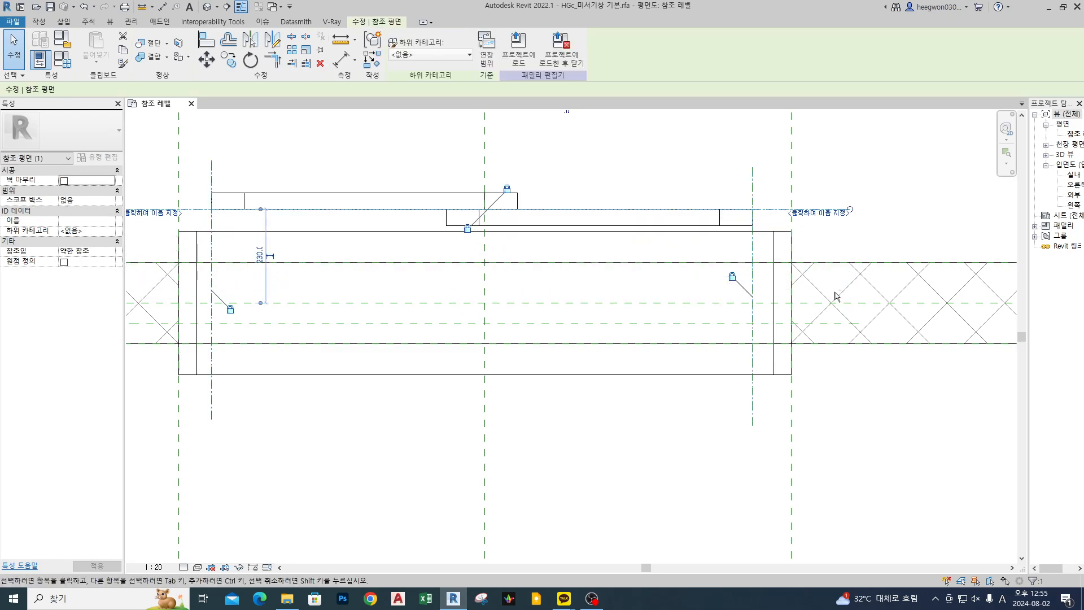
Bring the horizontal reference plane carrying both glass frames back down inside the wall, just above the wall centreline.
key("Down")
key("Down")
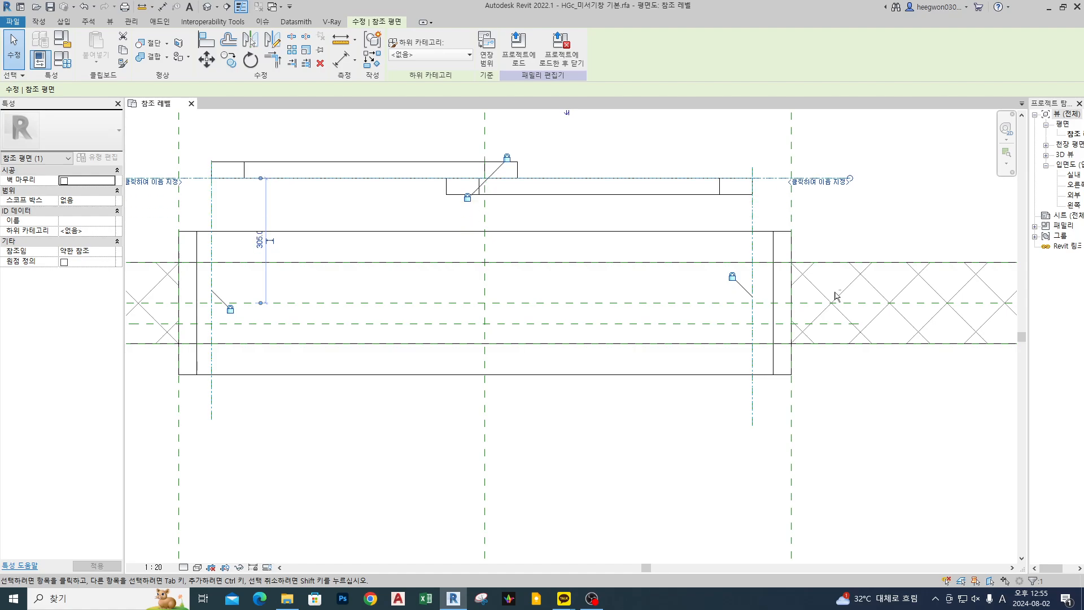
key("Down")
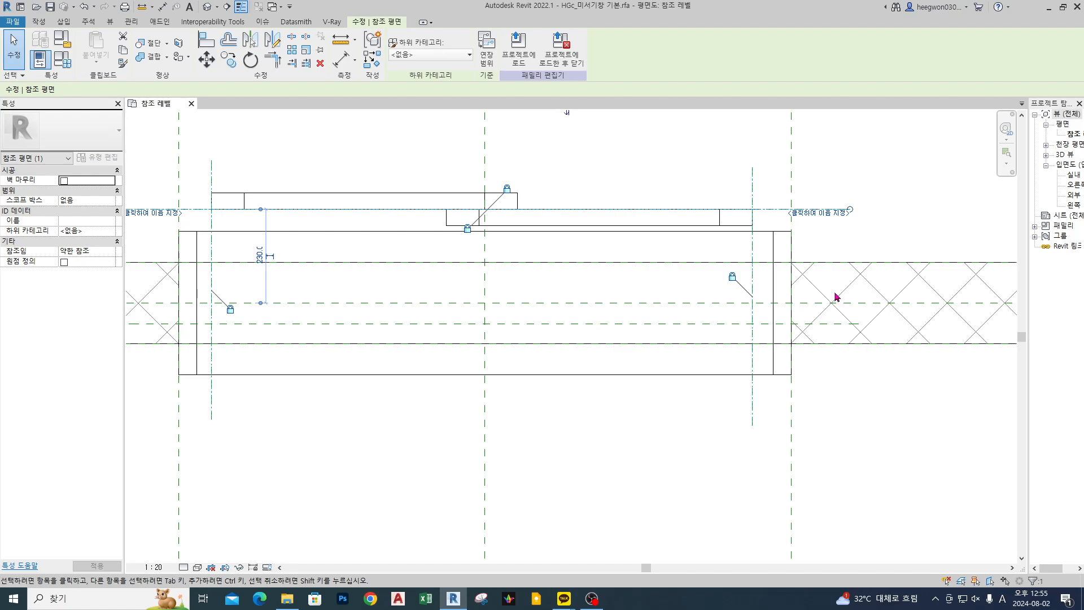
left_click(859, 199)
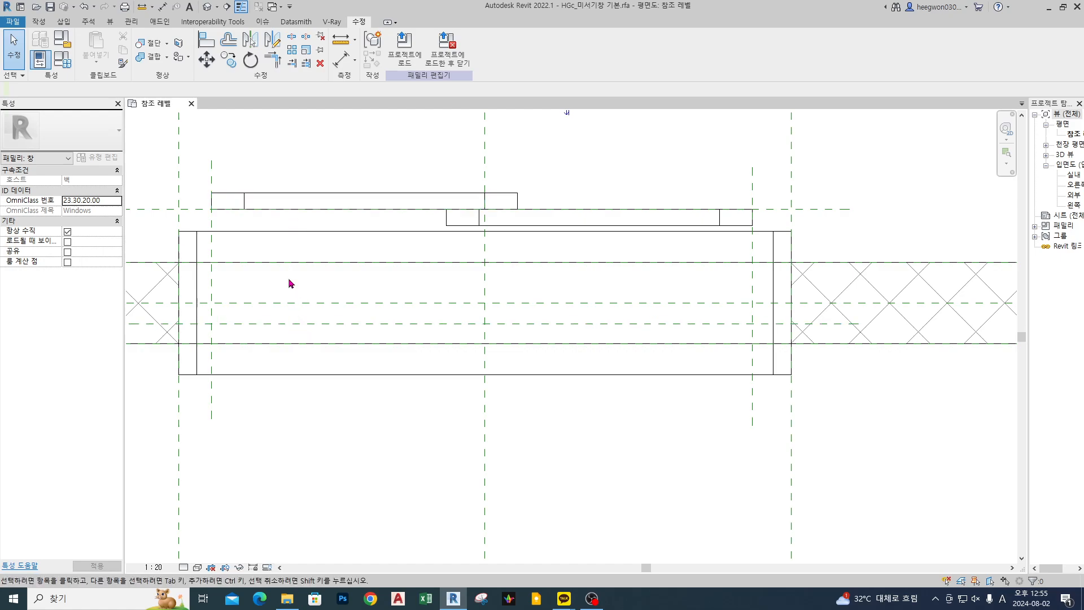
left_click(167, 210)
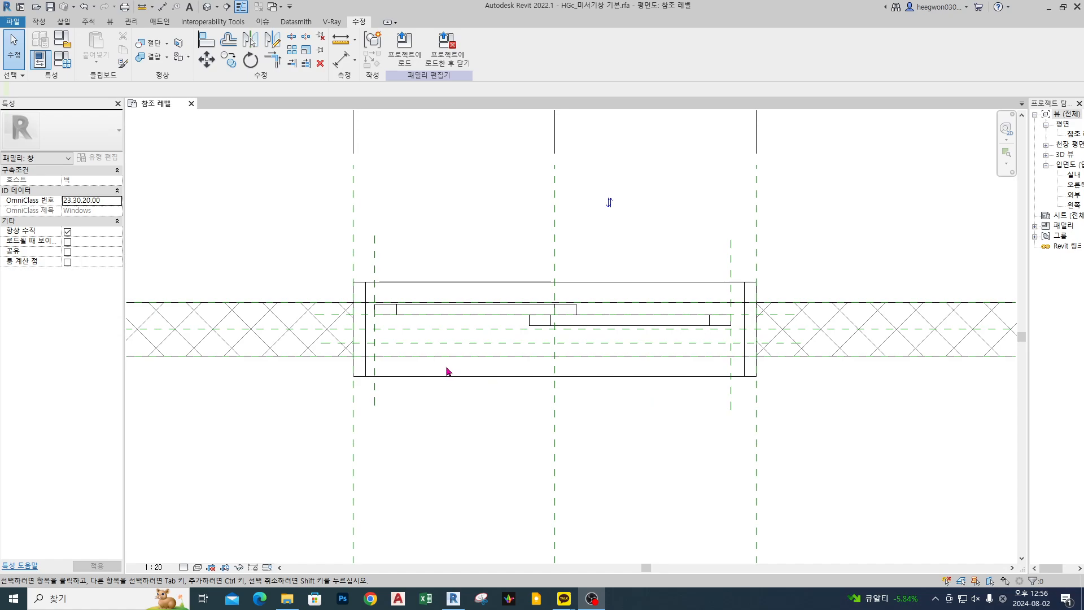
left_click(446, 367)
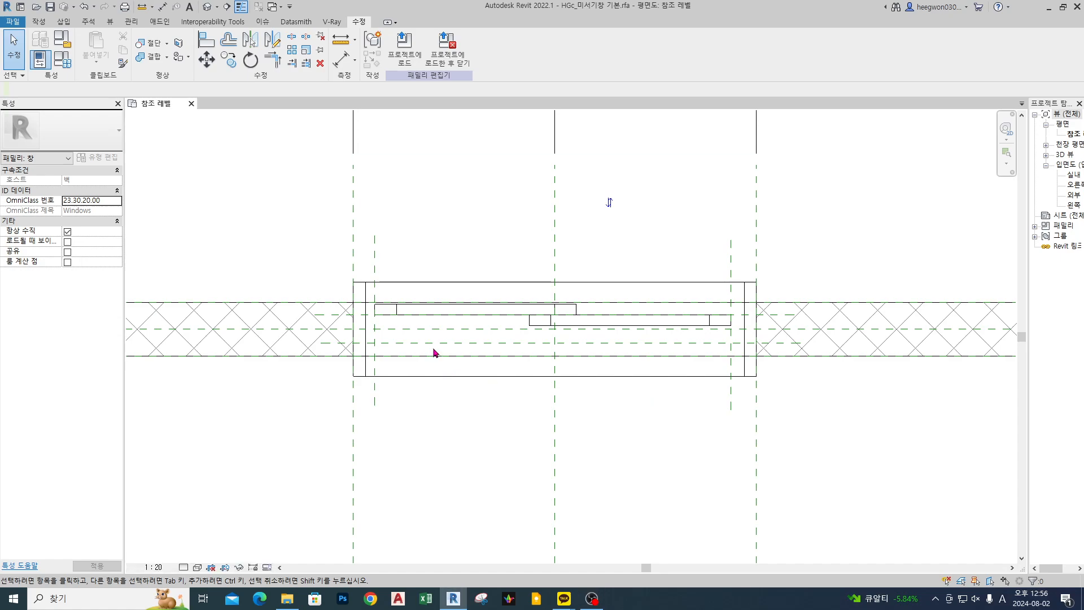
Place a third HGc_미서기창_유리틀 frame on the work plane, about 75 mm below the wall centreline and 665 mm left of centre.
scroll(437, 343, "up", 1)
key("c")
key("m")
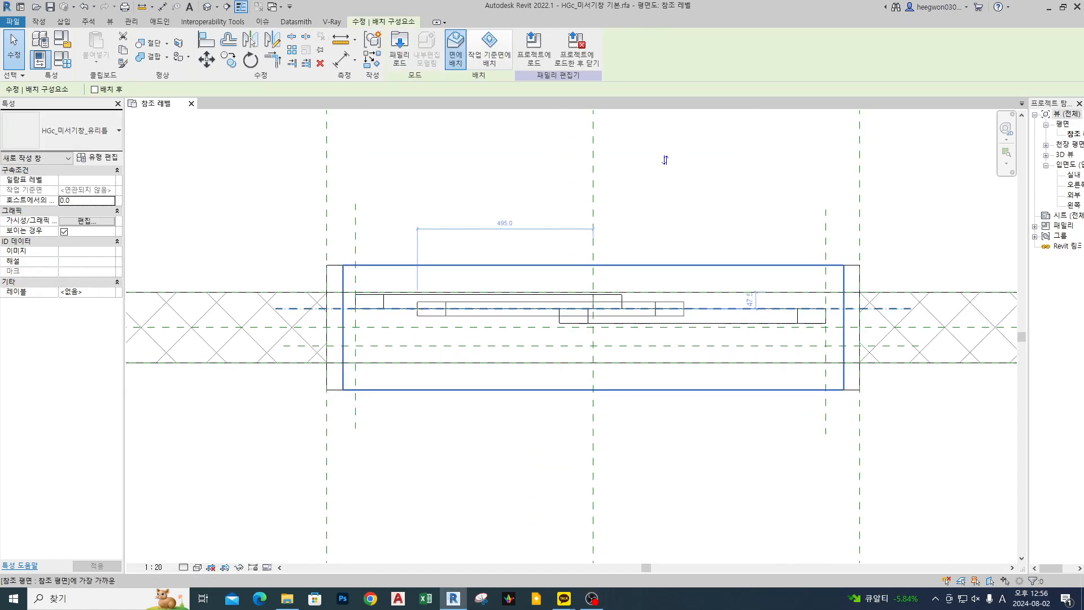
scroll(391, 346, "up", 1)
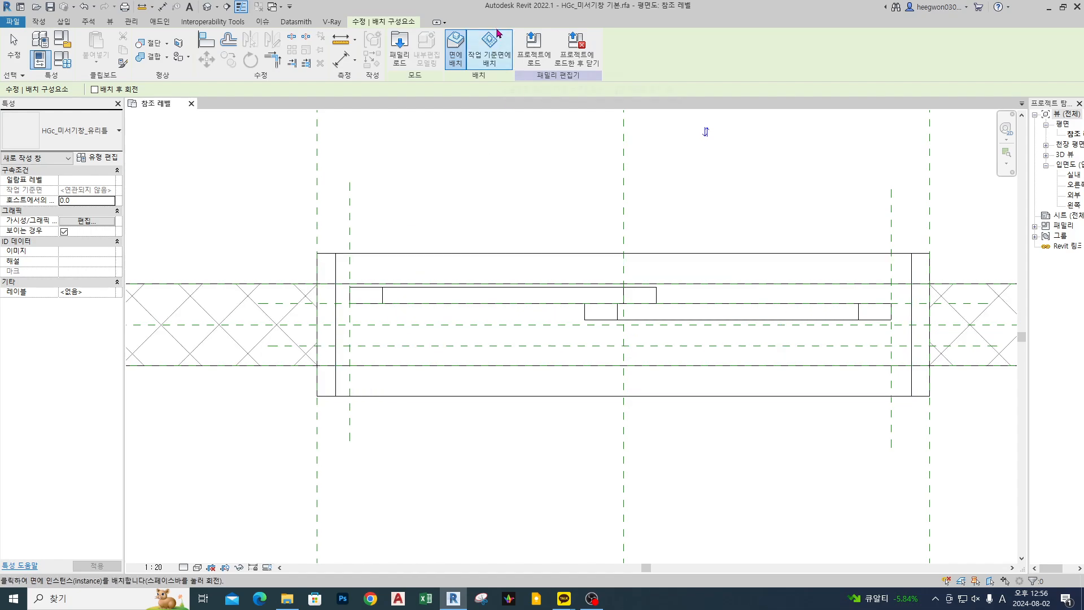
left_click_drag(458, 39, 533, 57)
left_click(489, 48)
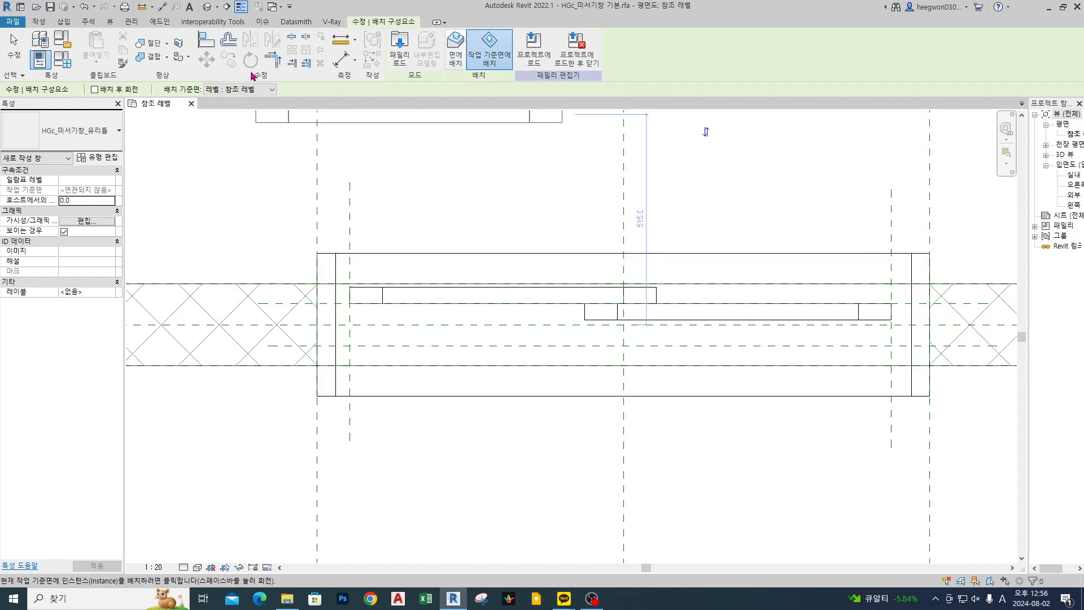
scroll(386, 371, "up", 1)
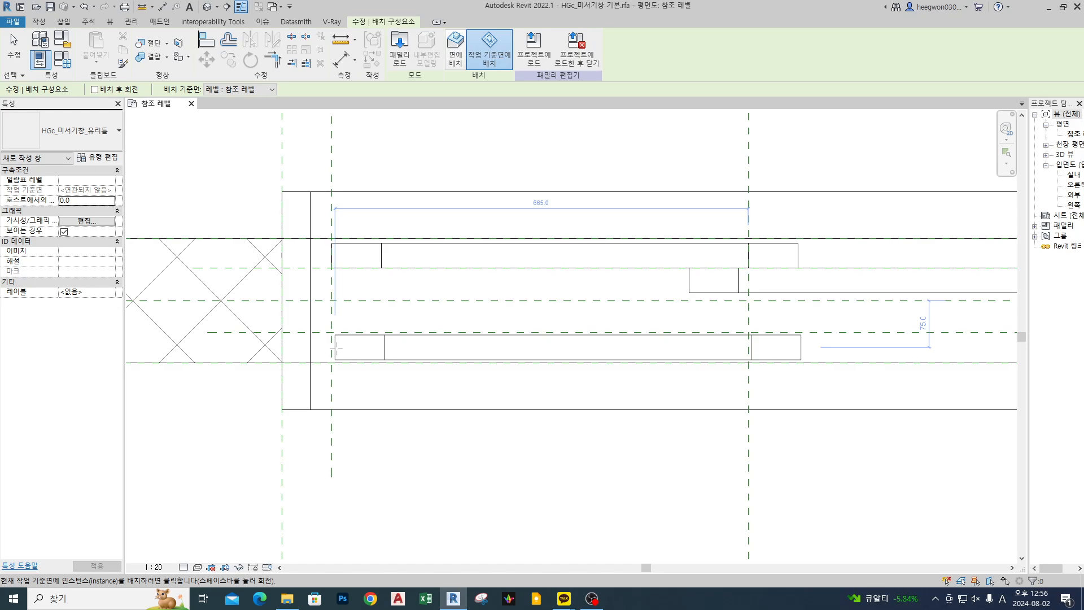
left_click(337, 347)
key("Escape")
key("Escape")
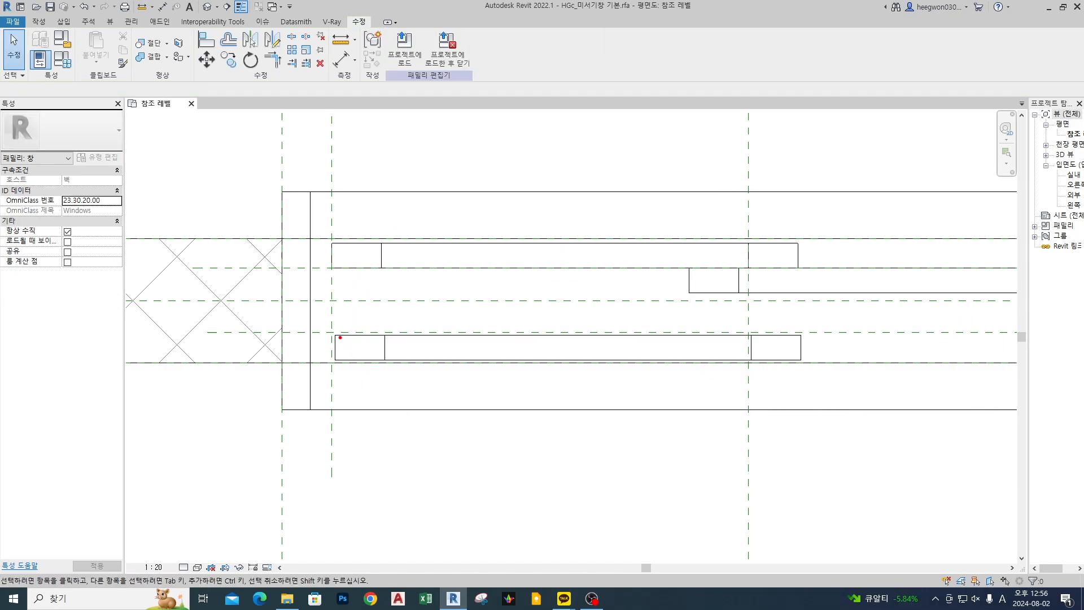
Align the third frame's left edge to the vertical reference plane inside the opening's left edge and lock it.
key("a")
key("l")
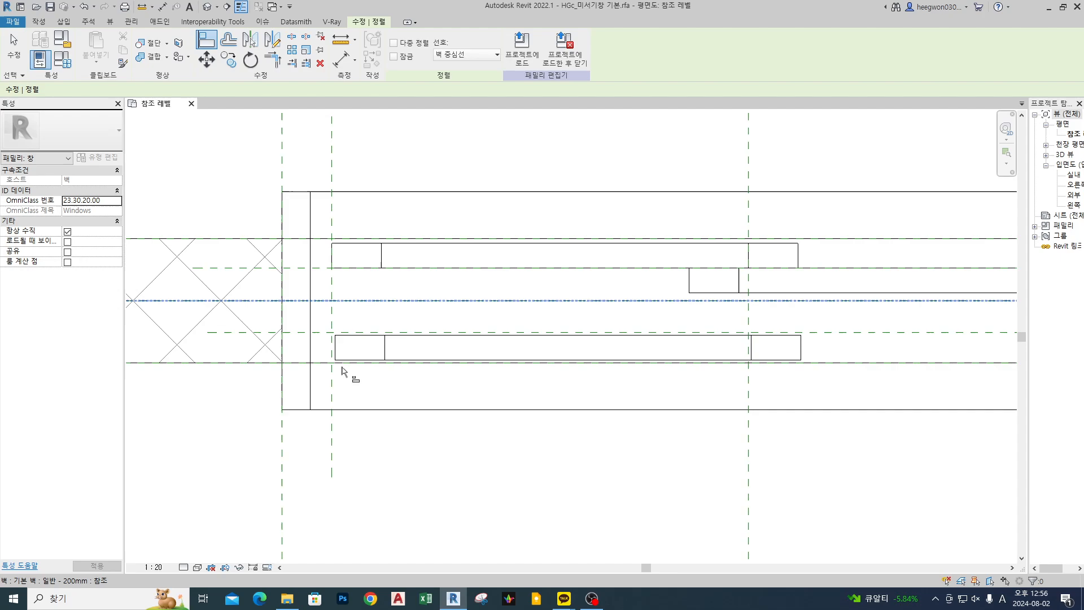
left_click(333, 429)
left_click(336, 349)
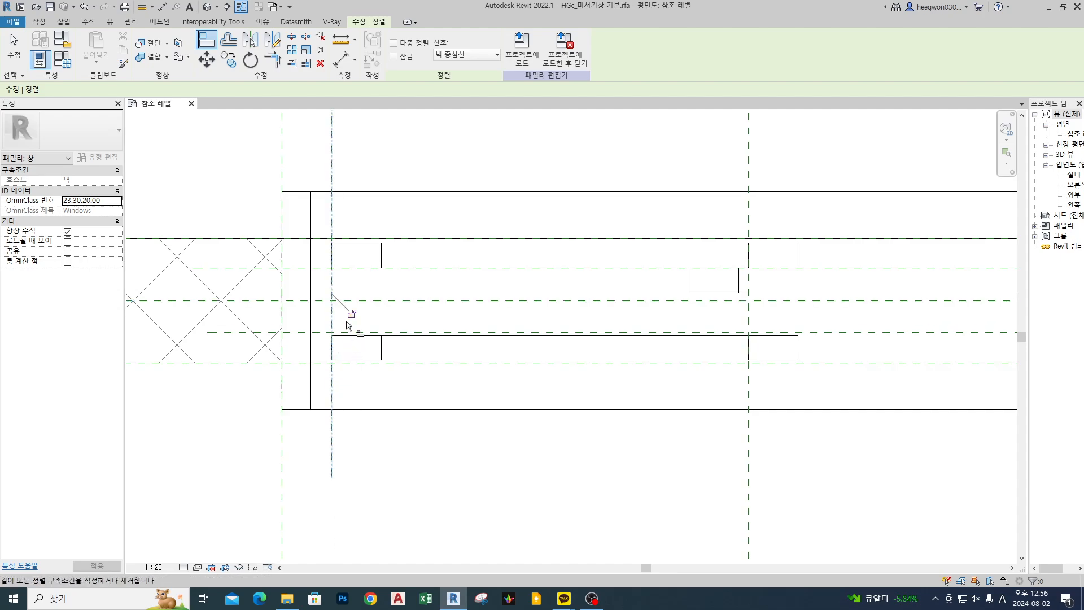
Align the third frame's upper edge to the horizontal reference plane below the wall centreline and lock the alignment.
left_click(329, 333)
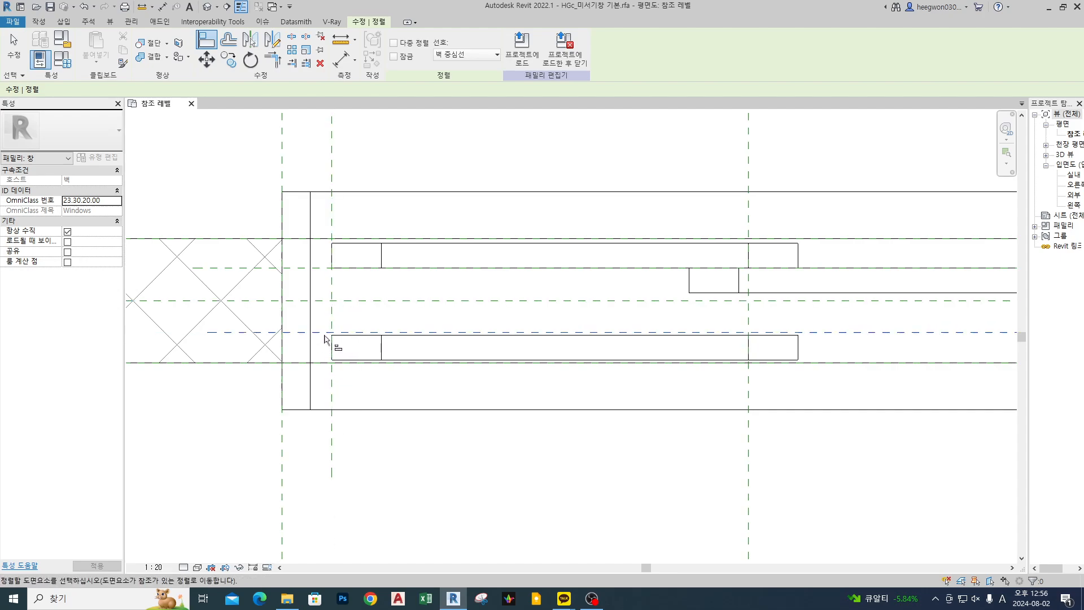
left_click(404, 338)
left_click(633, 312)
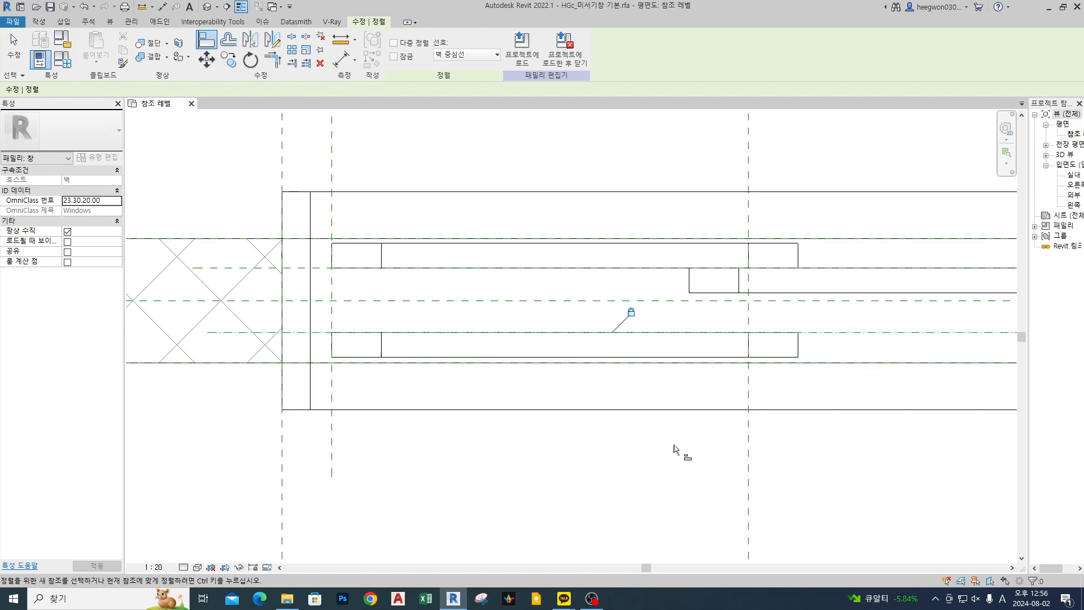
scroll(652, 449, "down", 1)
middle_click_drag(545, 390, 480, 385)
key("Escape")
key("Escape")
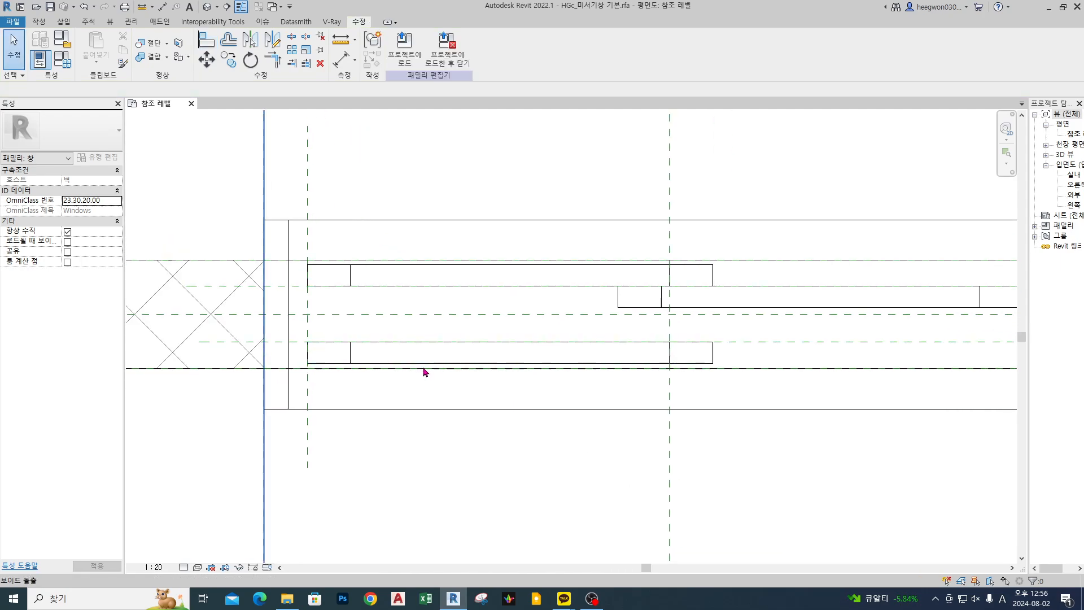
Place a fourth HGc_미서기창_유리틀 frame on the work plane, with its right end near the opening's right edge, just below the wall centreline.
left_click(428, 366)
key("c")
key("s")
scroll(460, 439, "down", 1)
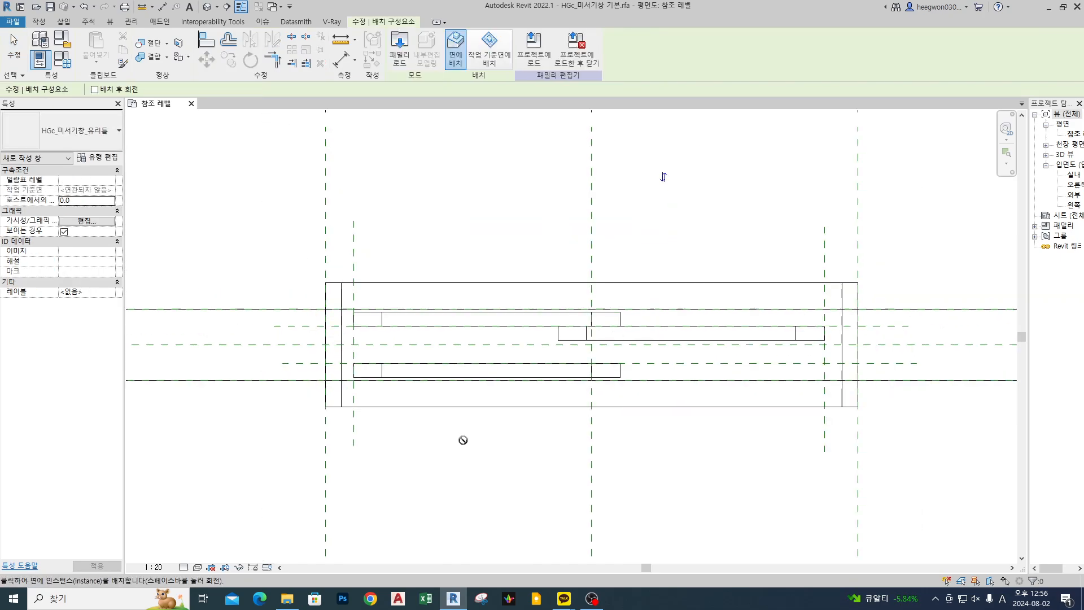
middle_click_drag(459, 438, 381, 417)
scroll(547, 404, "up", 1)
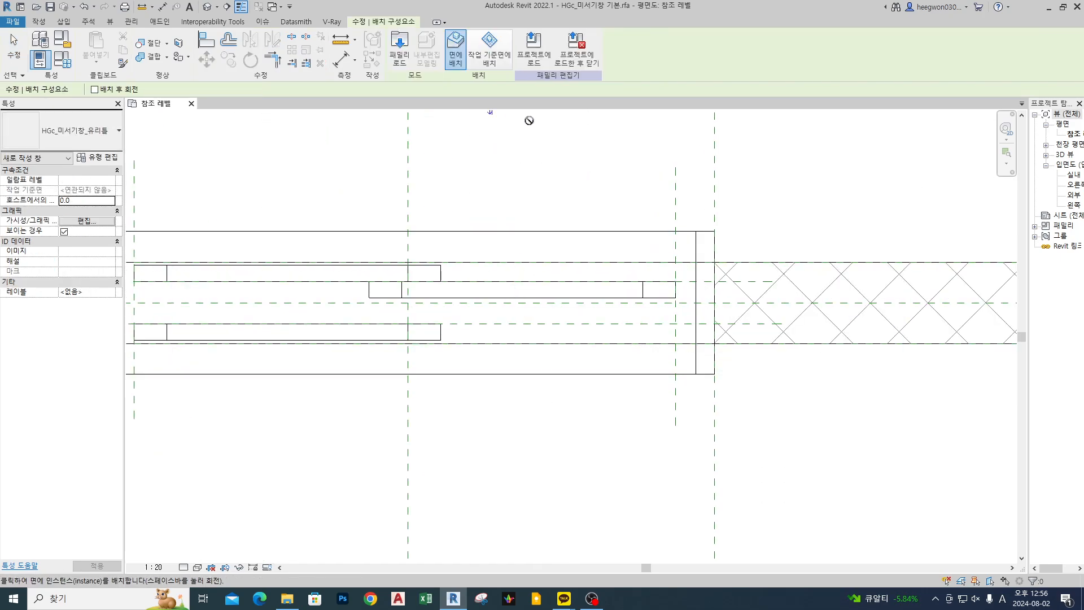
left_click(505, 63)
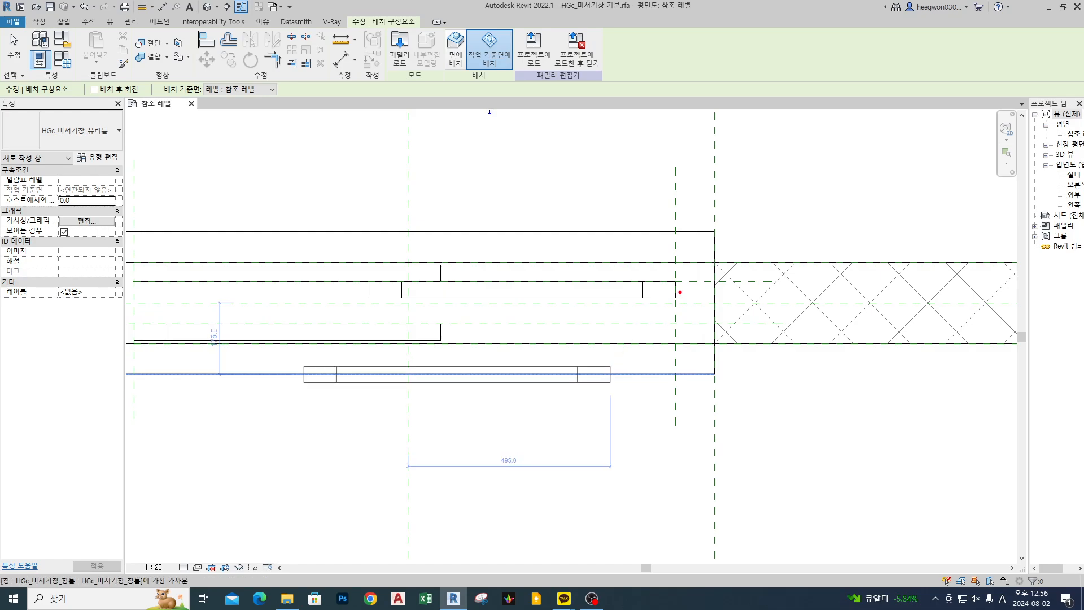
left_click_drag(680, 292, 679, 382)
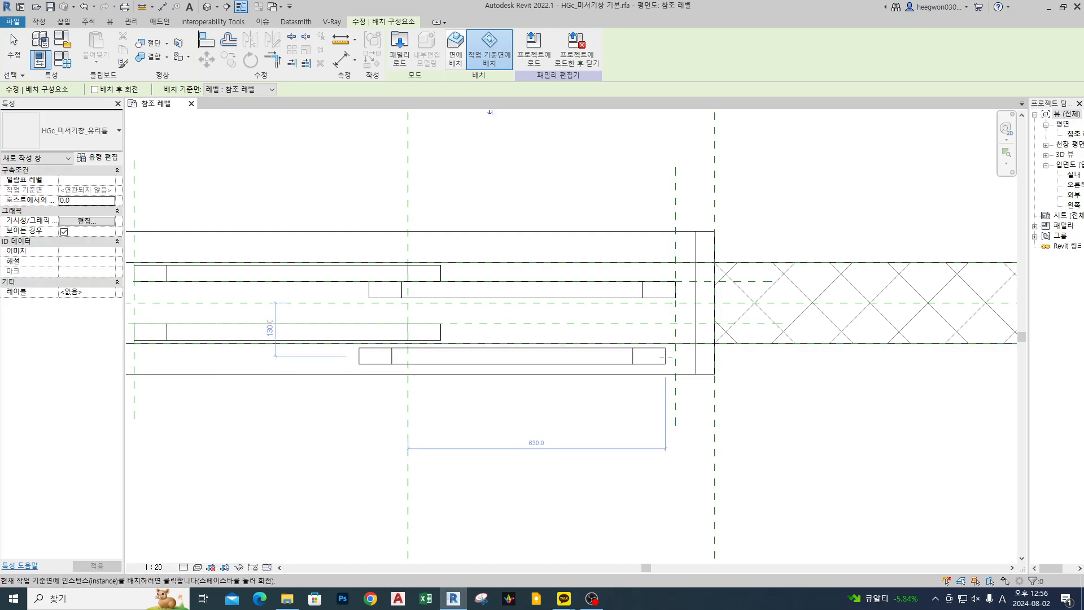
scroll(670, 315, "up", 2)
left_click(666, 316)
Align and lock the fourth frame's right edge to the right-hand vertical reference plane and its lower edge to the plane below the centreline.
key("a")
key("l")
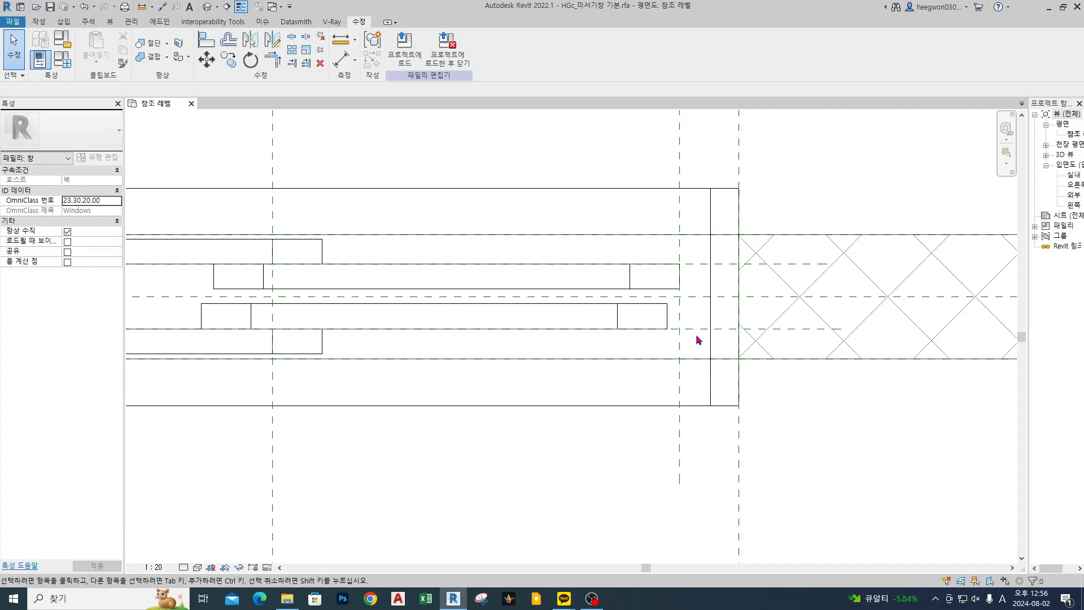
left_click(680, 359)
left_click(667, 317)
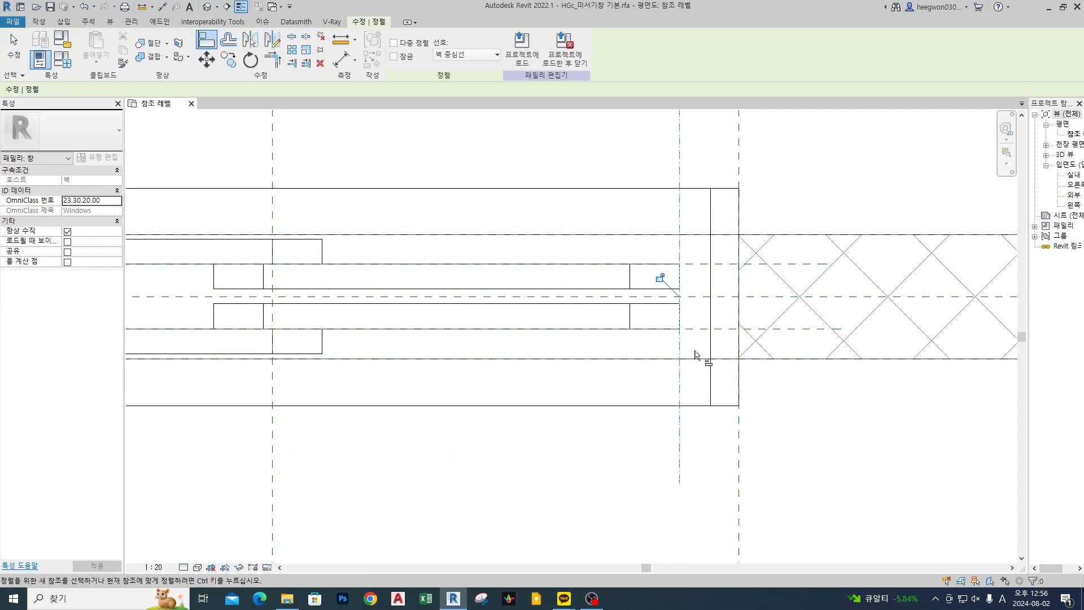
left_click(729, 329)
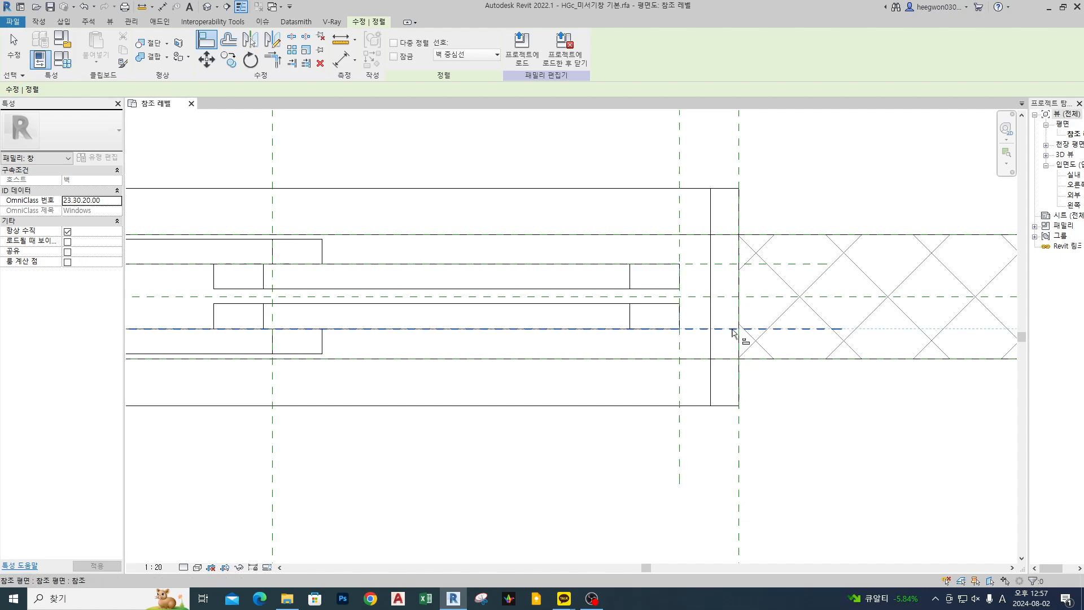
left_click(621, 339)
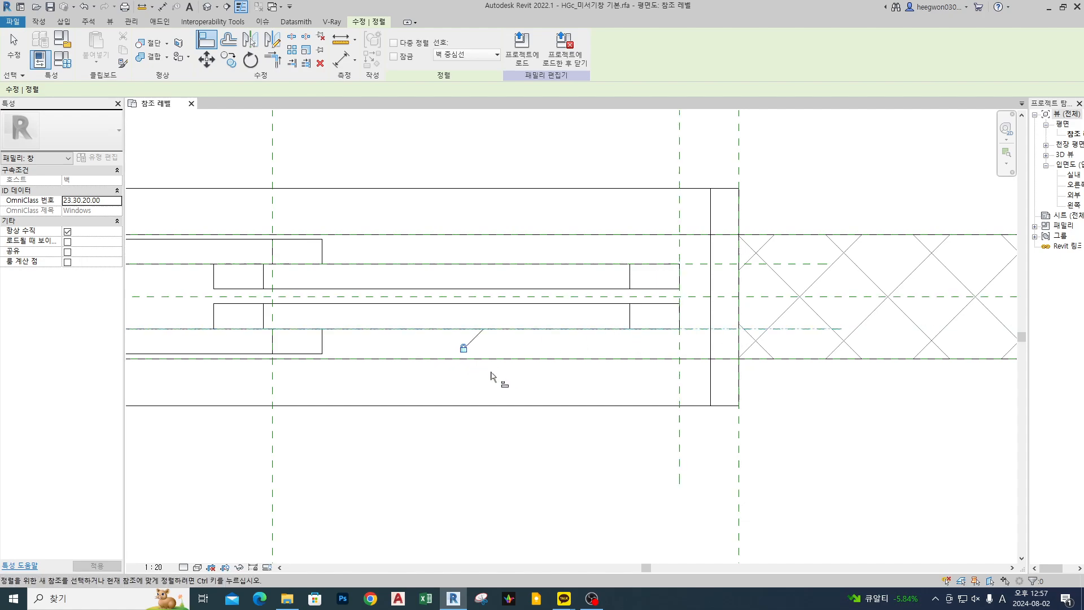
Delete the two HGc_미서기창_유리틀 frames below the wall centreline.
scroll(497, 378, "down", 3)
key("Escape")
key("Escape")
middle_click_drag(536, 435, 564, 428)
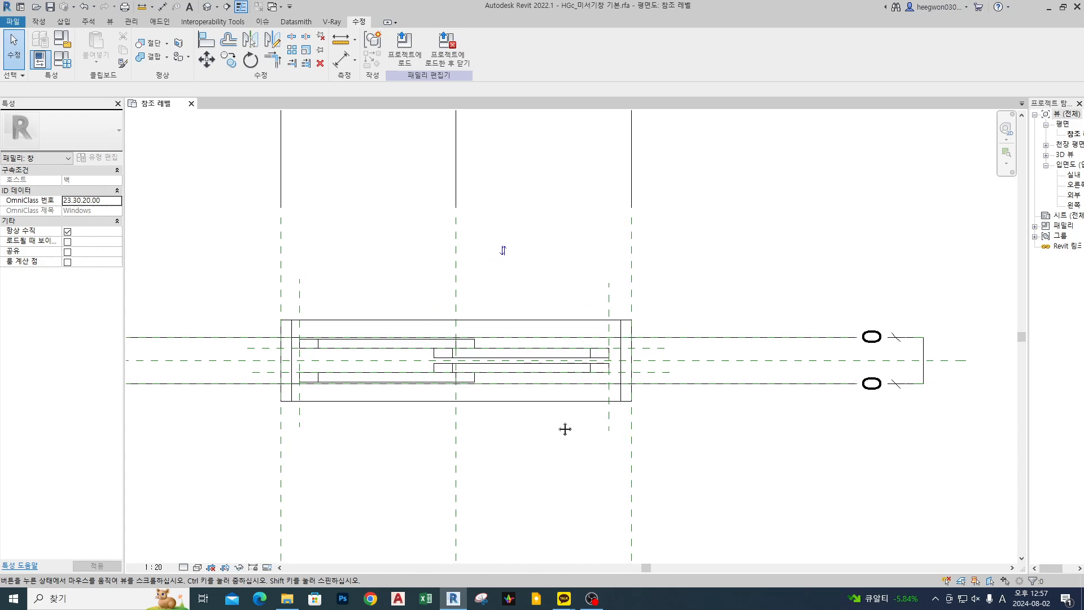
left_click(501, 373)
key("Delete")
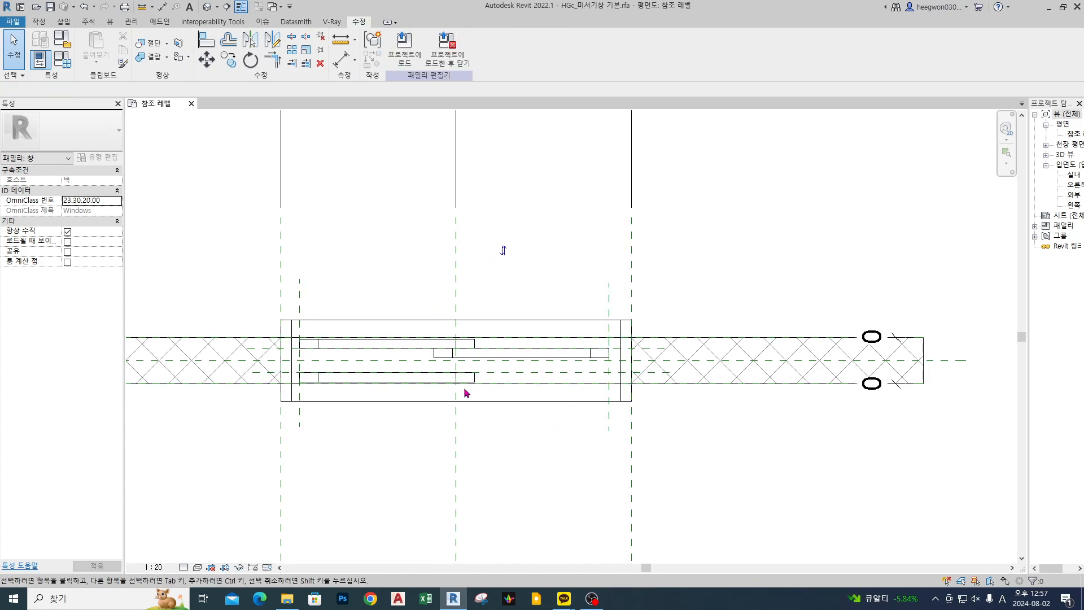
left_click(464, 382)
key("Delete")
Place a similar HGc_미서기창_유리틀 frame on the face, just below the wall centreline, with its left end about 660 mm from the centre plane.
scroll(376, 350, "down", 1)
left_click(377, 349)
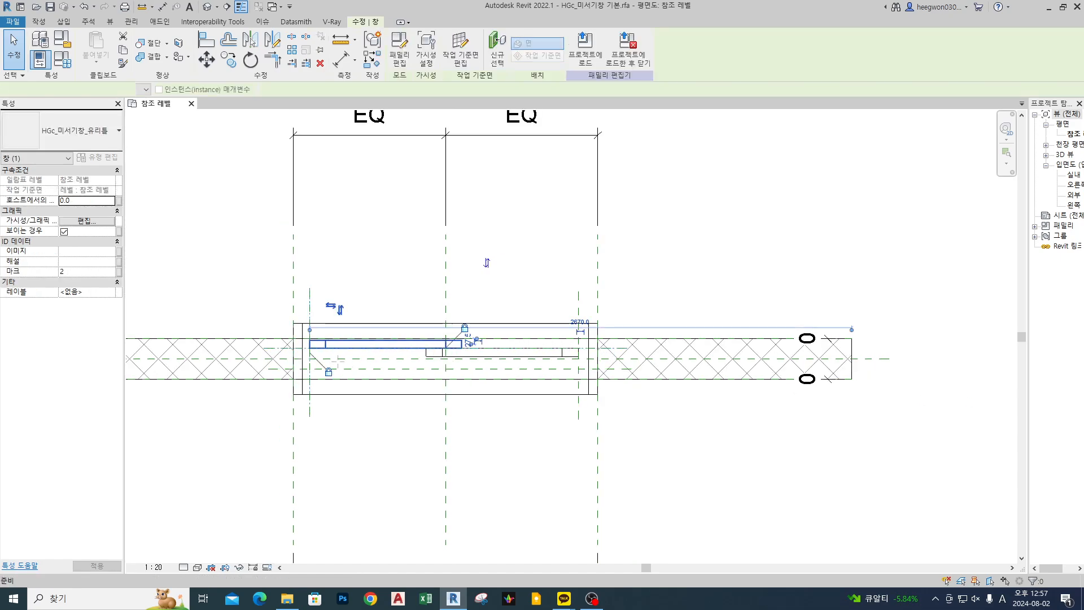
key("c")
key("s")
scroll(330, 366, "up", 6)
scroll(305, 379, "up", 2)
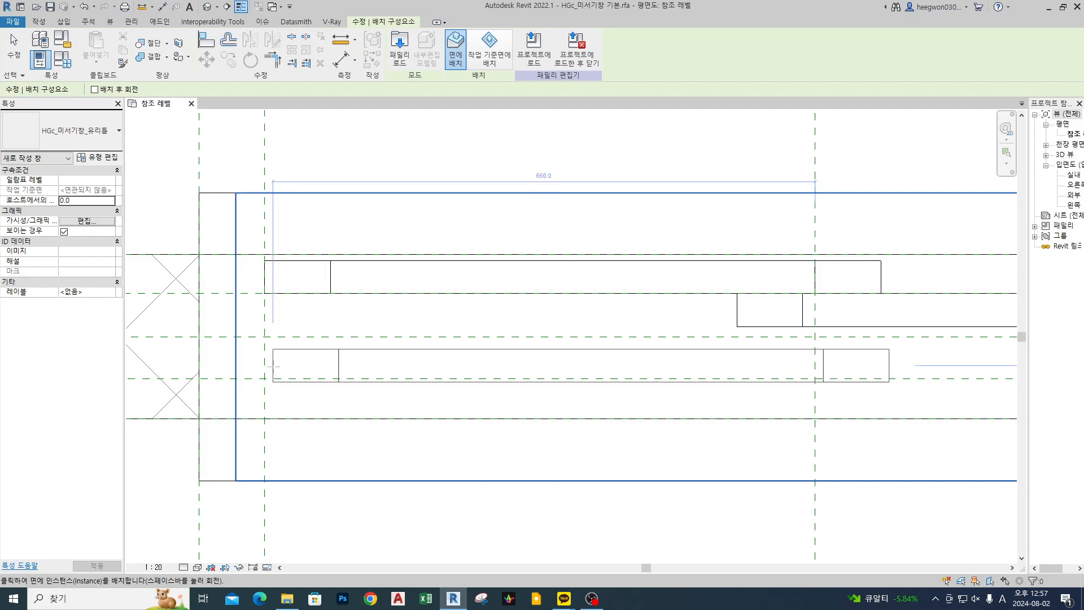
left_click(273, 365)
scroll(537, 399, "down", 2)
middle_click_drag(670, 420, 666, 425)
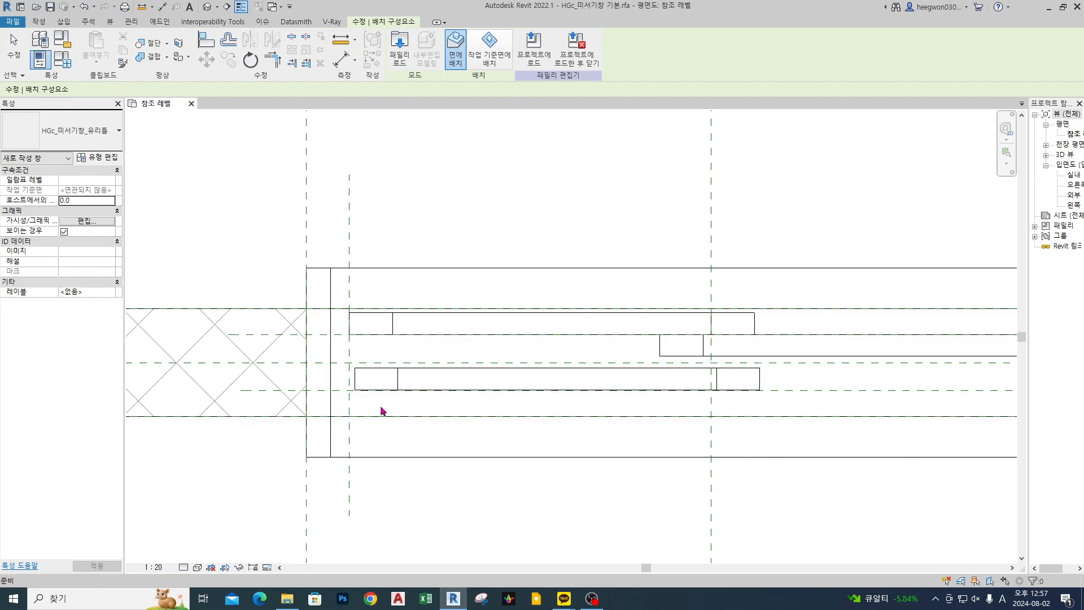
key("Escape")
key("Escape")
Align and lock the new frame's lower edge to the horizontal reference plane below the centreline and its left edge to the left vertical plane.
scroll(380, 402, "up", 2)
key("a")
key("l")
left_click(314, 388)
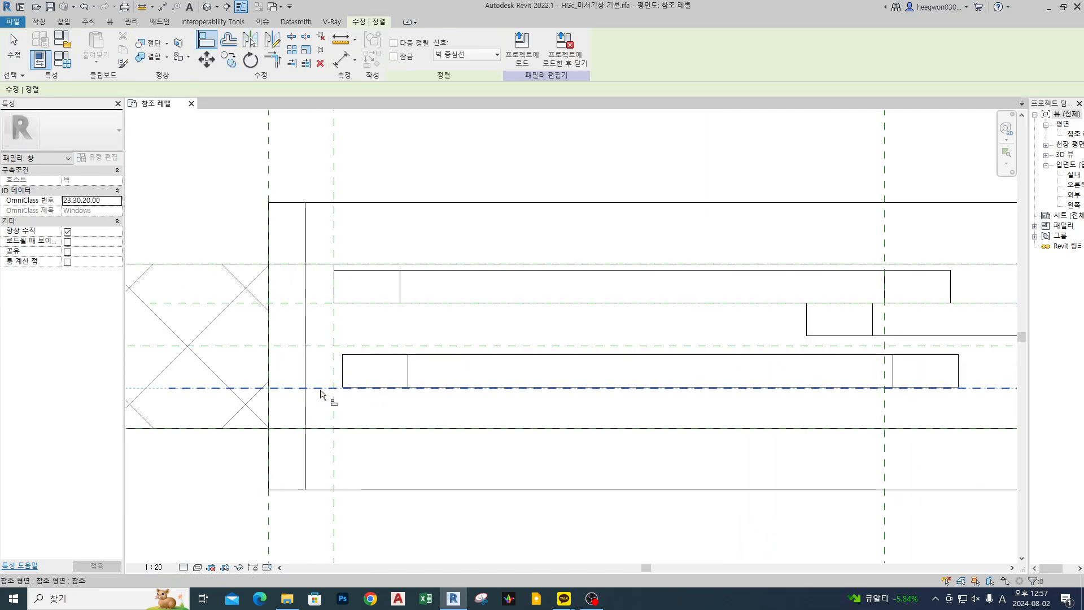
left_click(378, 397)
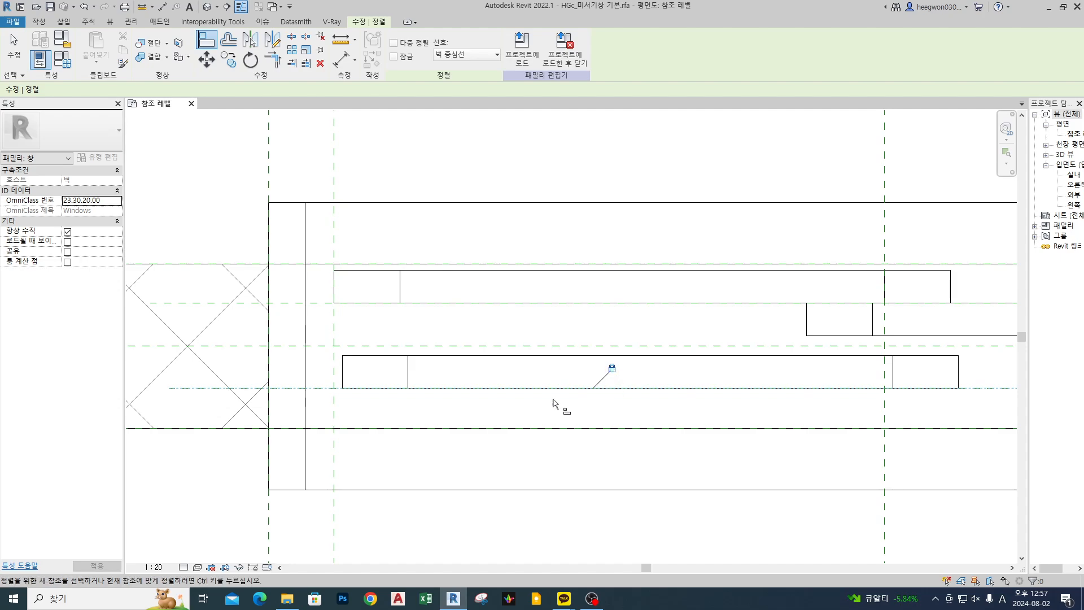
left_click(333, 375)
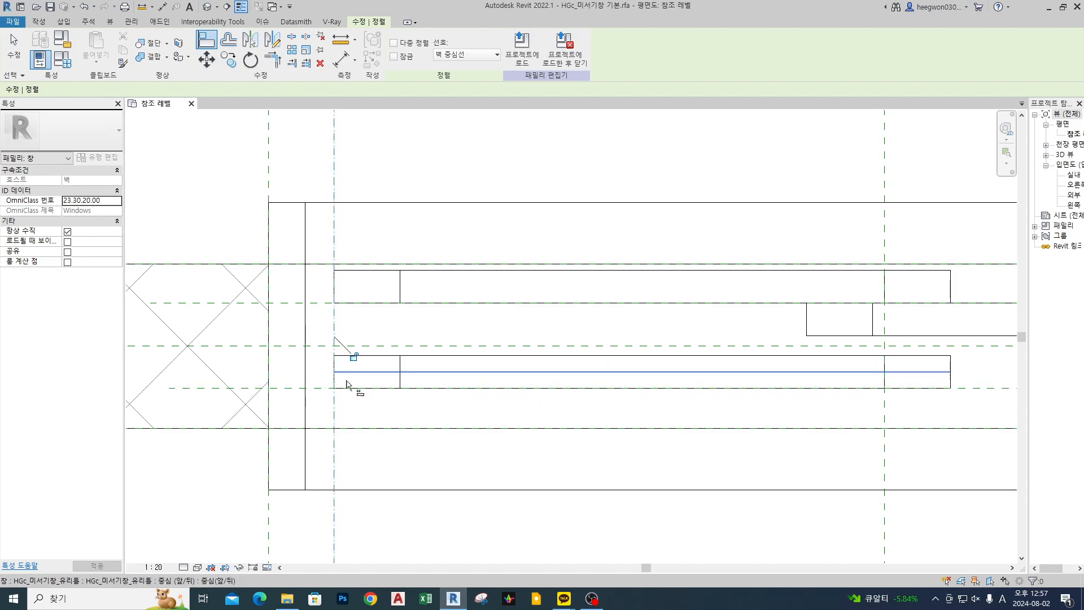
left_click(354, 361)
key("Escape")
key("Escape")
Place another similar frame on the work plane, below the lower horizontal reference plane, its right end about 635 mm from the centre plane.
left_click(399, 375)
key("c")
key("s")
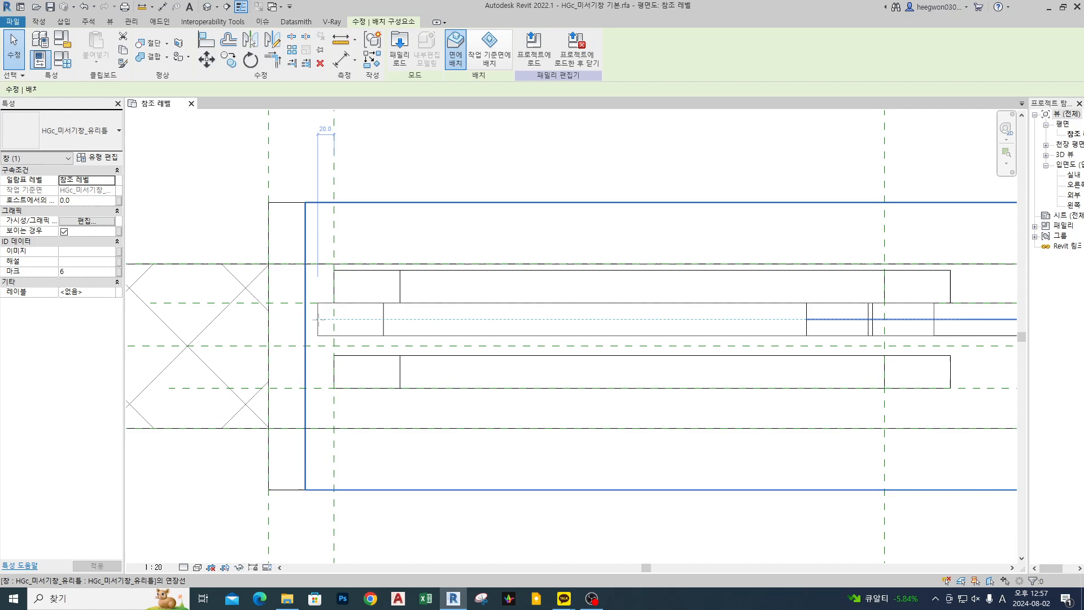
scroll(334, 328, "down", 2)
left_click(489, 52)
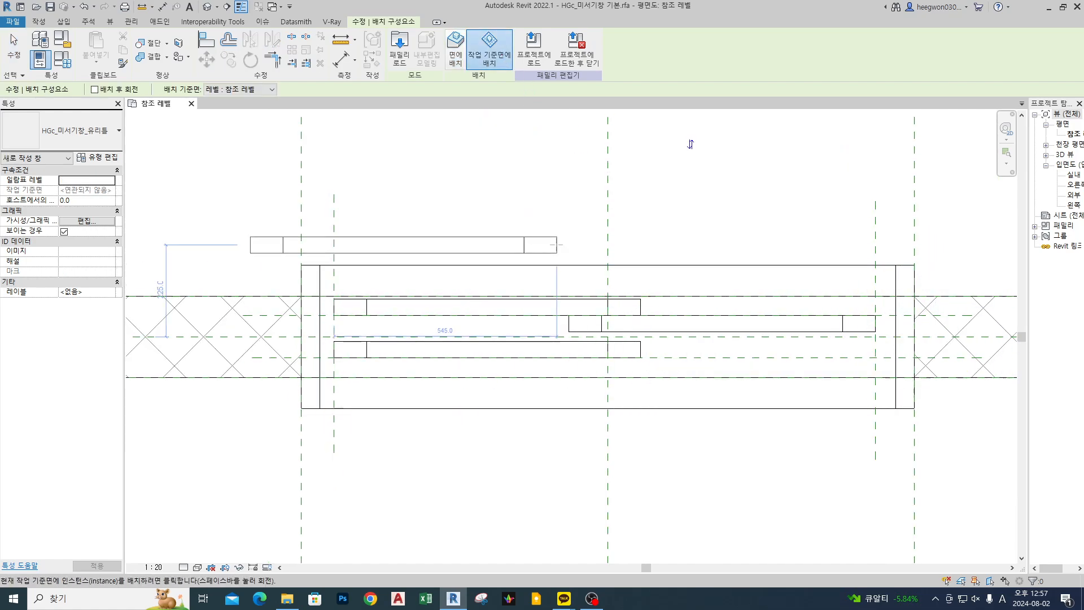
scroll(870, 368, "up", 2)
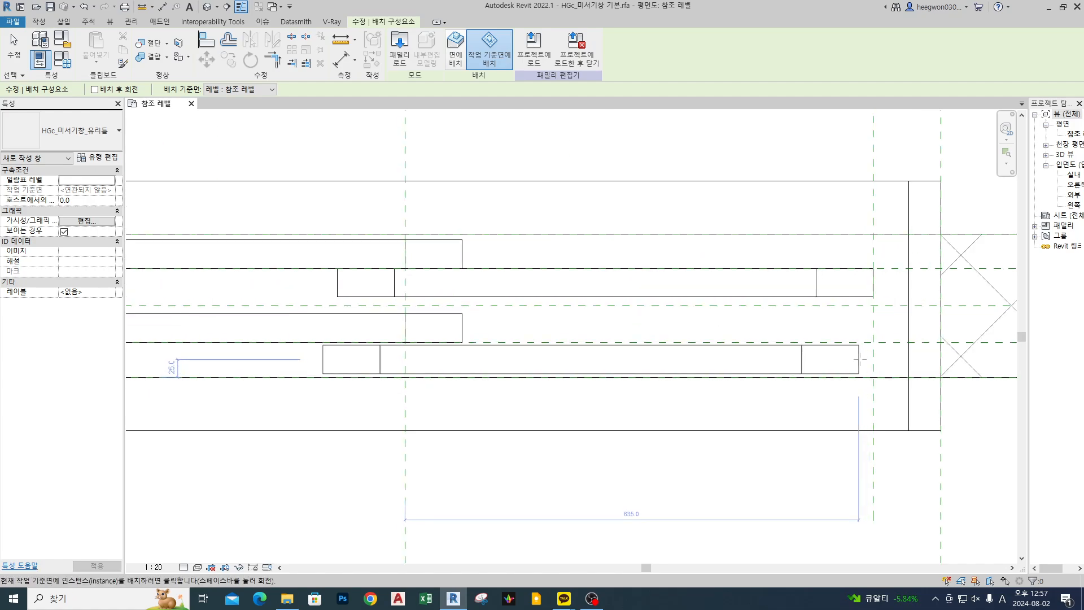
left_click(858, 360)
key("Escape")
Align and lock the lowest frame's right edge to the right vertical reference plane and its upper edge to the horizontal plane below the centreline.
middle_click_drag(860, 377, 782, 370)
key("a")
key("l")
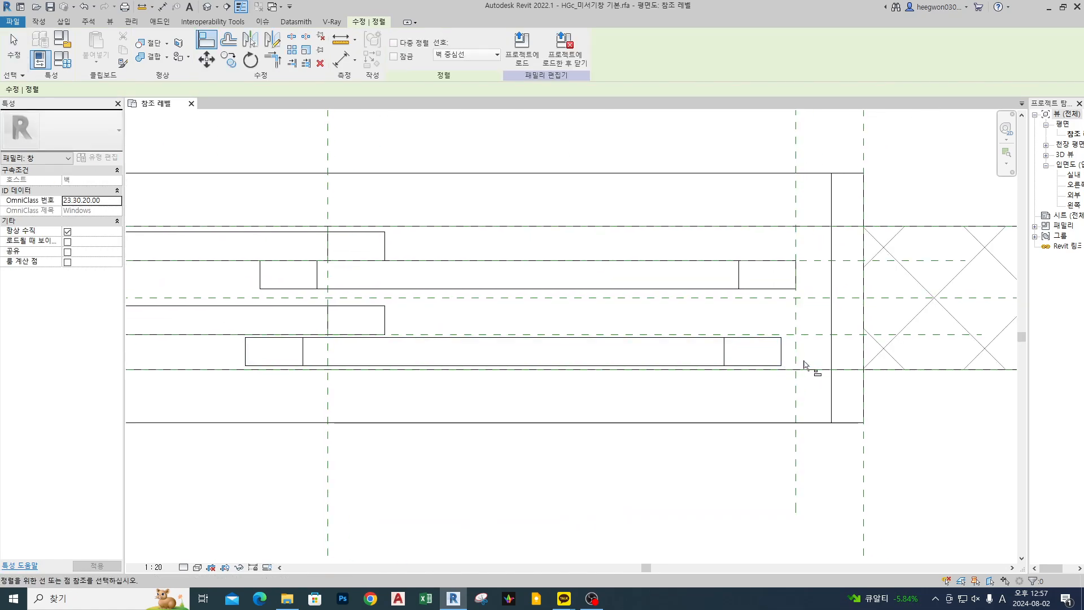
left_click(796, 366)
left_click(782, 363)
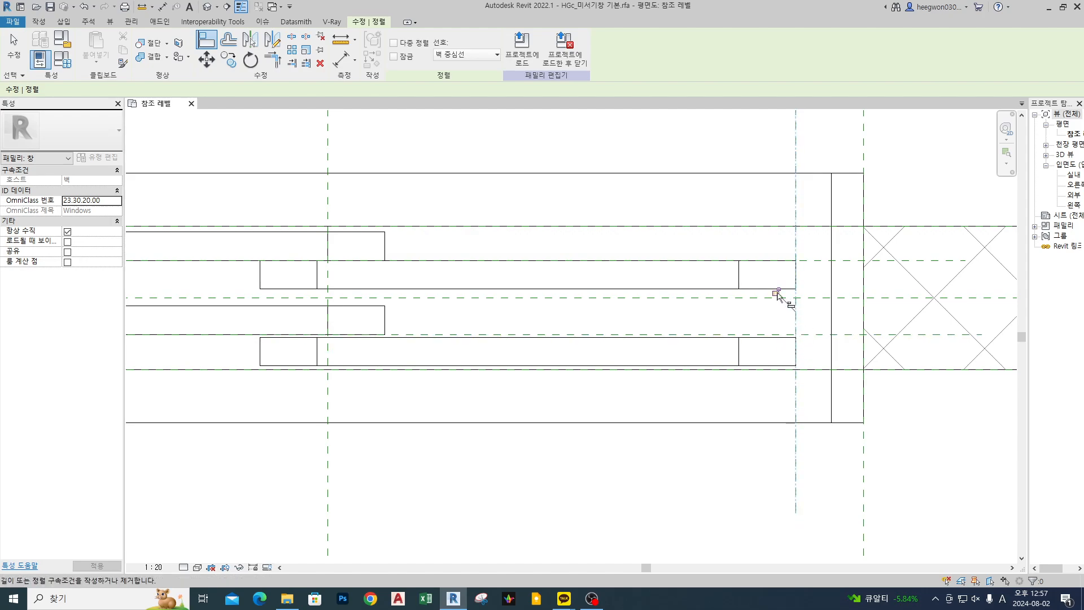
left_click(771, 336)
left_click(771, 339)
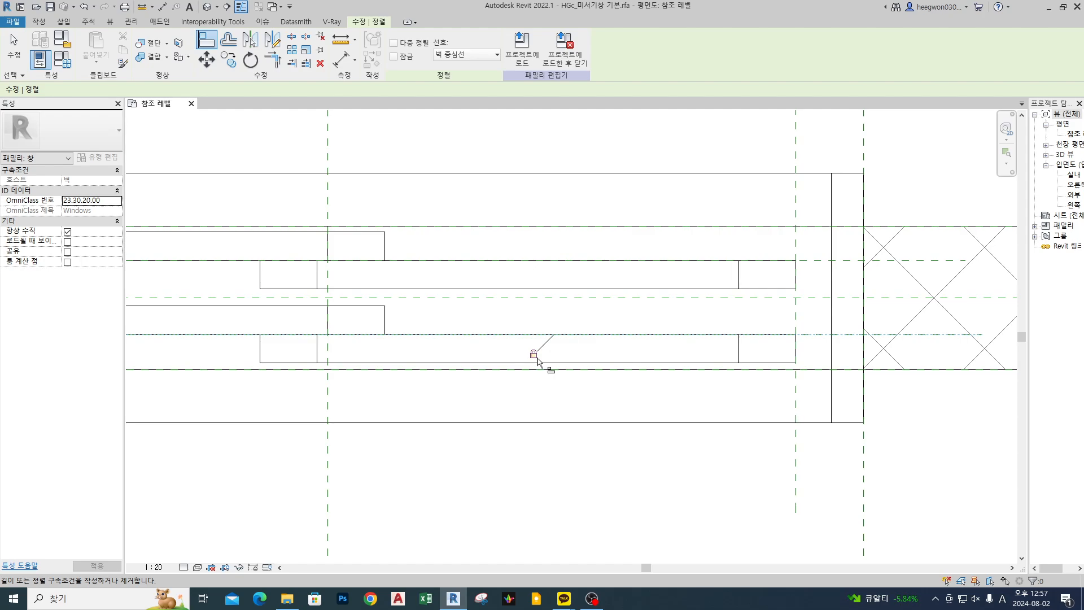
key("Escape")
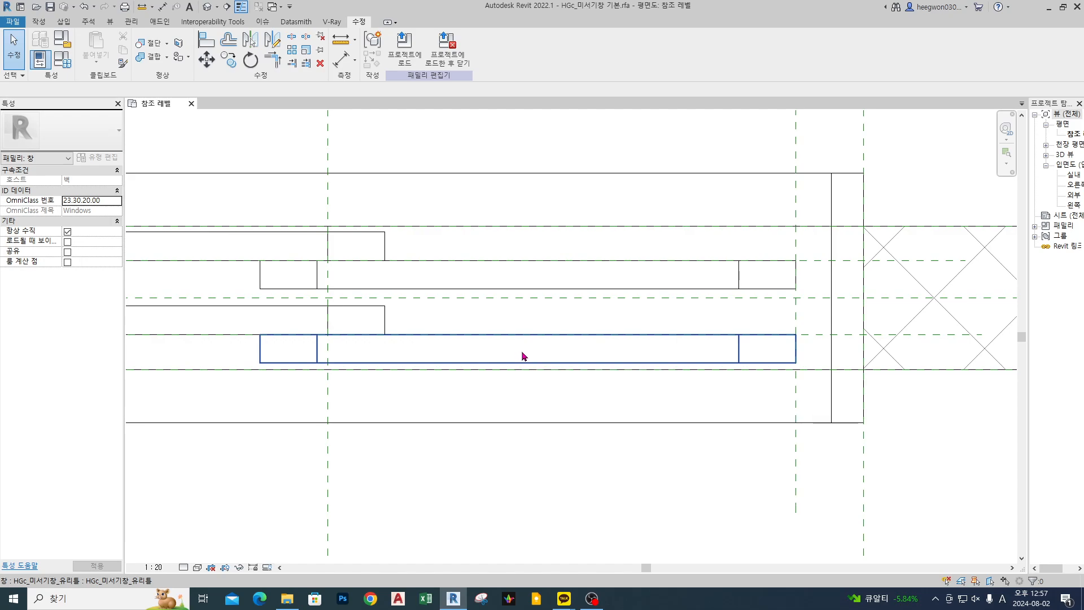
Inspect the four-frame layout in plan and check the 창틀_두께 parameter in the family types.
scroll(537, 359, "down", 2)
middle_click_drag(553, 413, 583, 415)
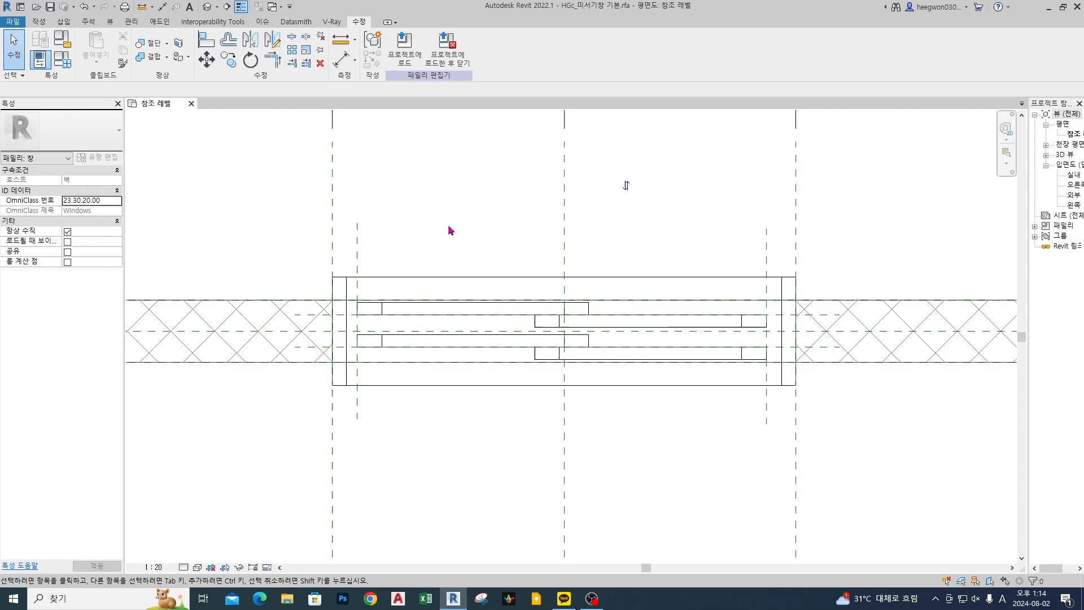
scroll(452, 226, "down", 2)
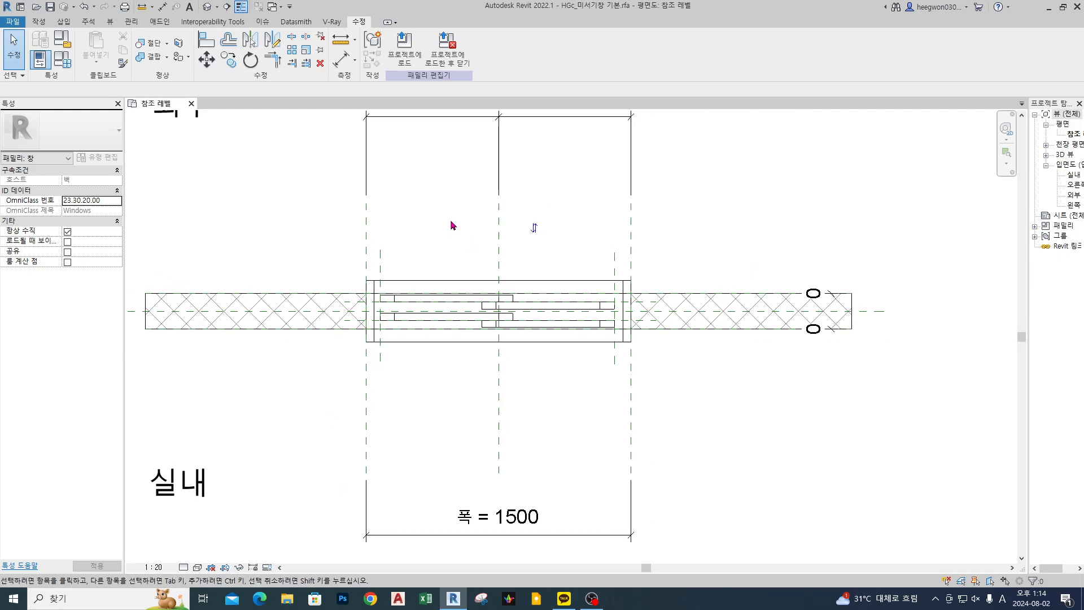
scroll(405, 253, "up", 1)
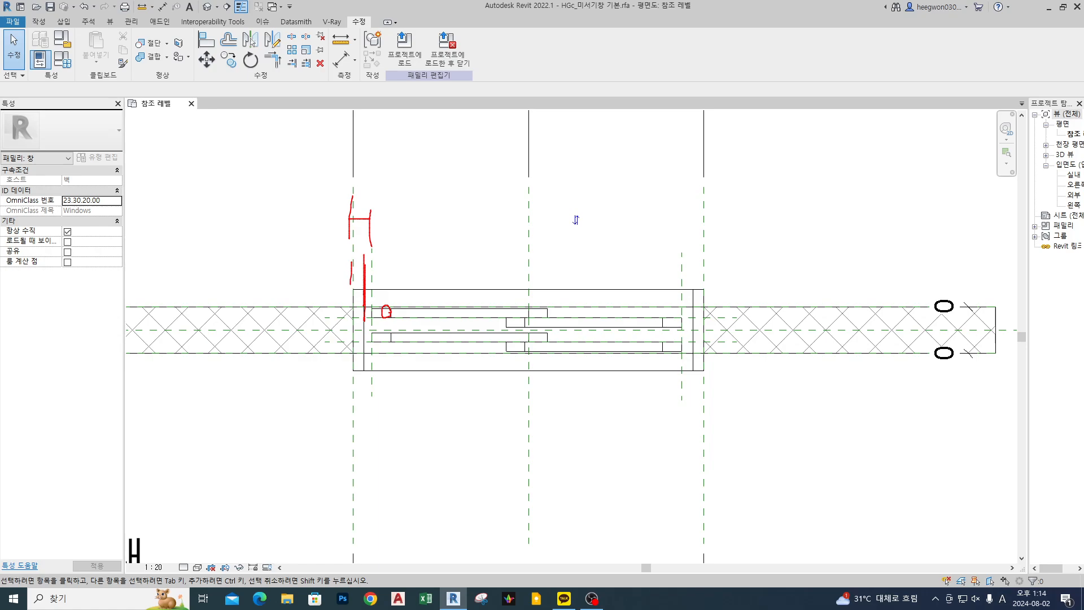
key("Escape")
key("Escape")
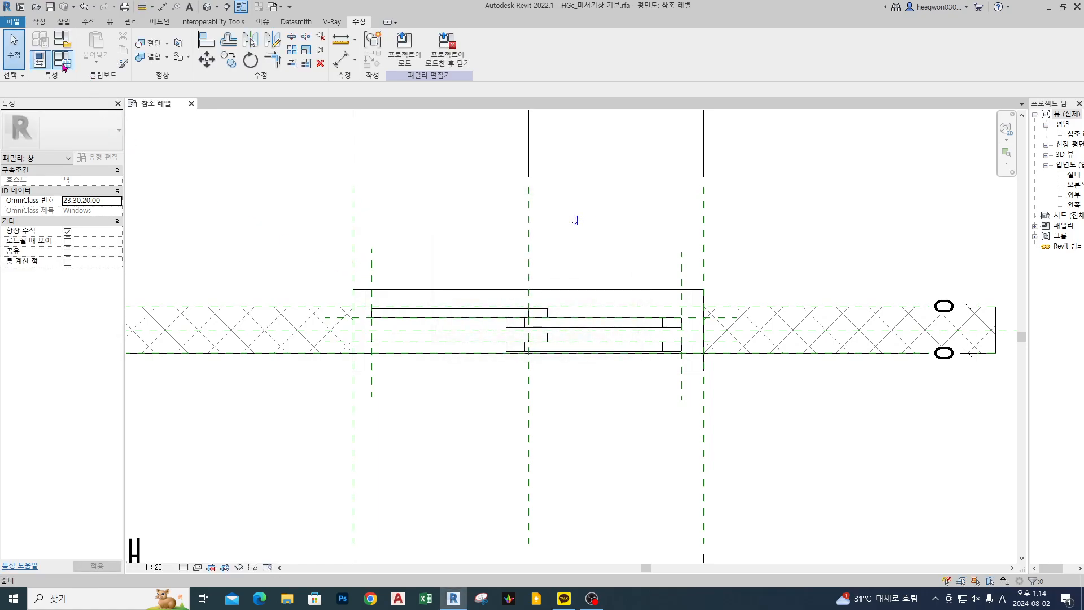
left_click(63, 65)
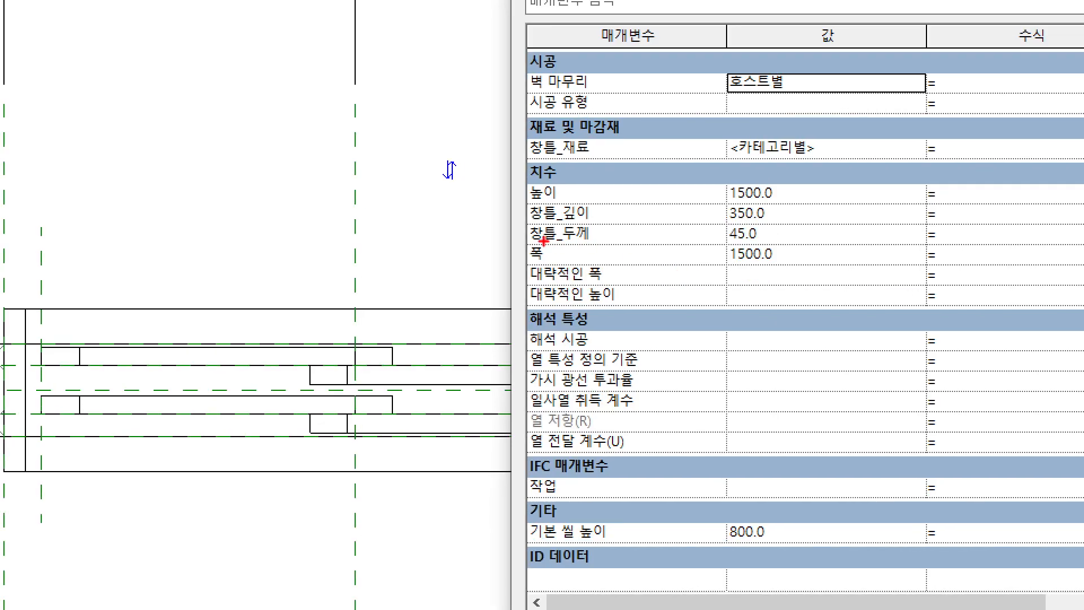
left_click_drag(557, 240, 791, 220, "ctrl")
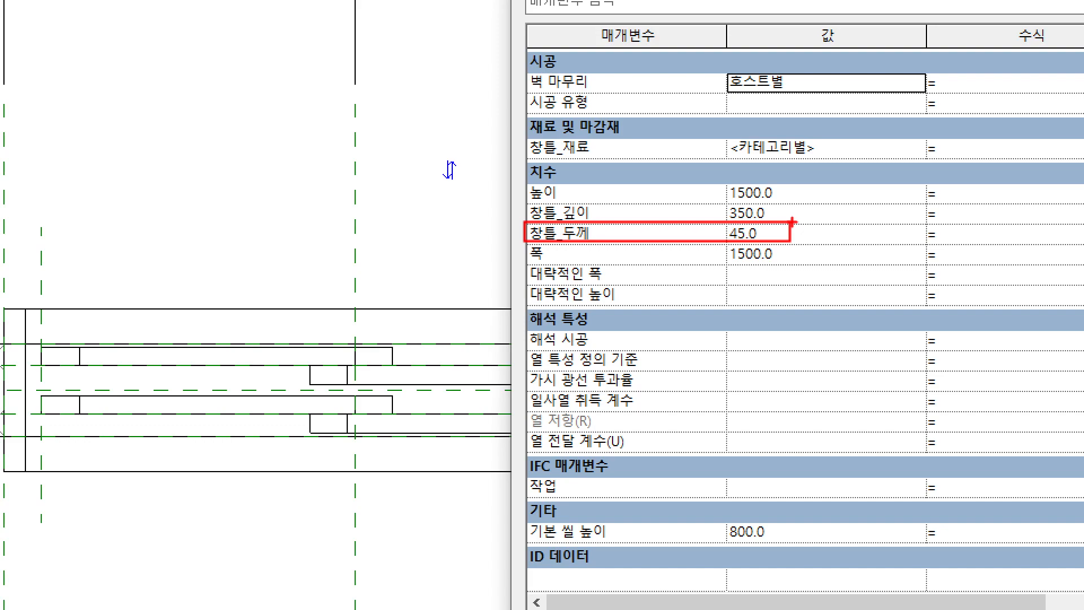
key("Escape")
key("Escape")
Dimension the gaps between each side of the opening and its adjacent inner vertical reference plane, above the window.
middle_click_drag(175, 190, 182, 192)
key("d")
key("i")
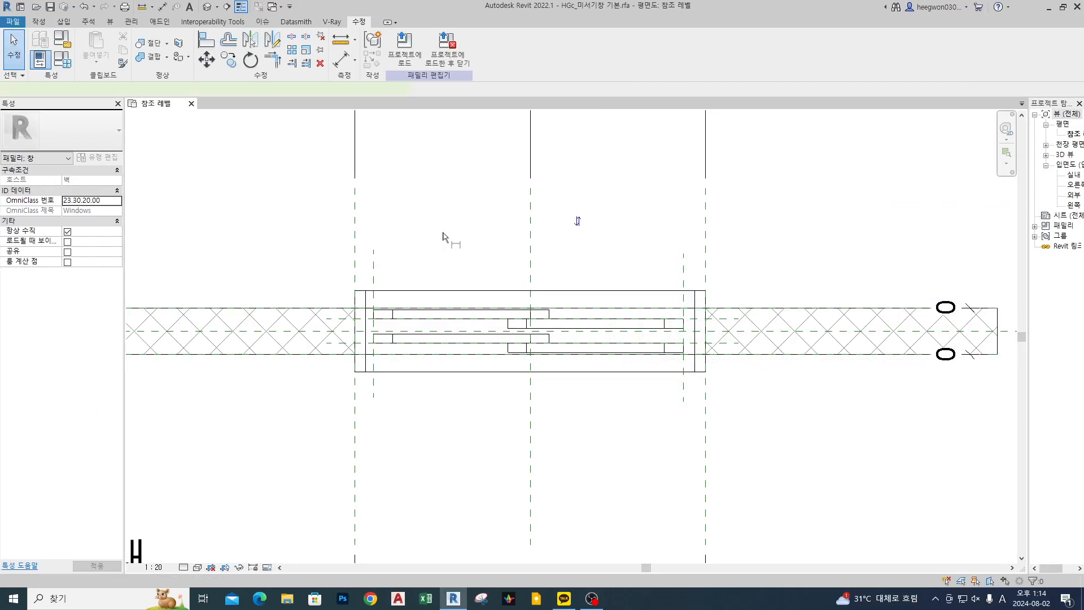
left_click(354, 258)
left_click(373, 261)
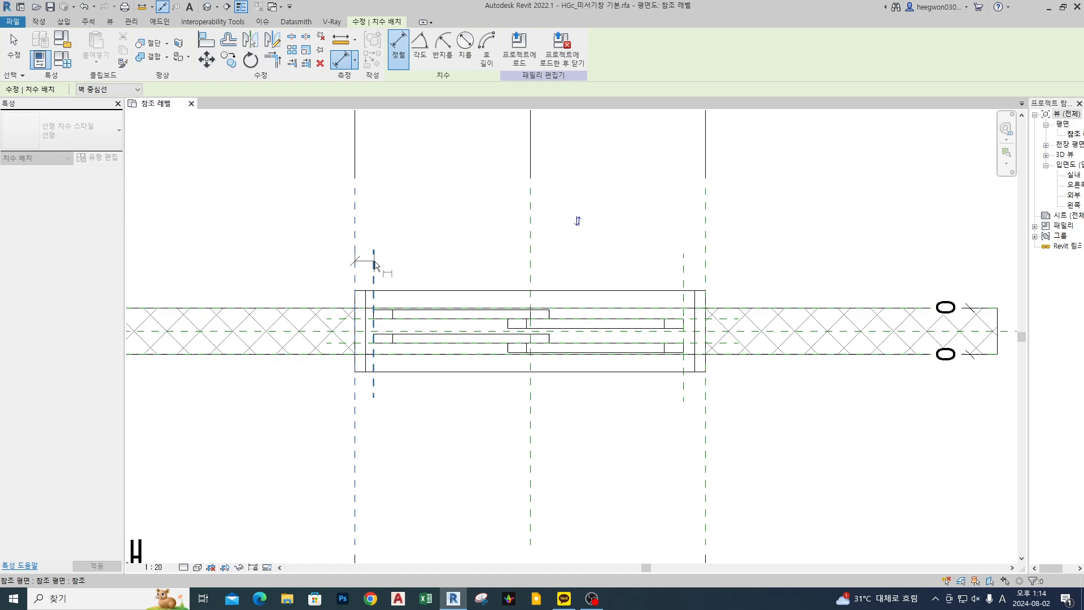
left_click(422, 167)
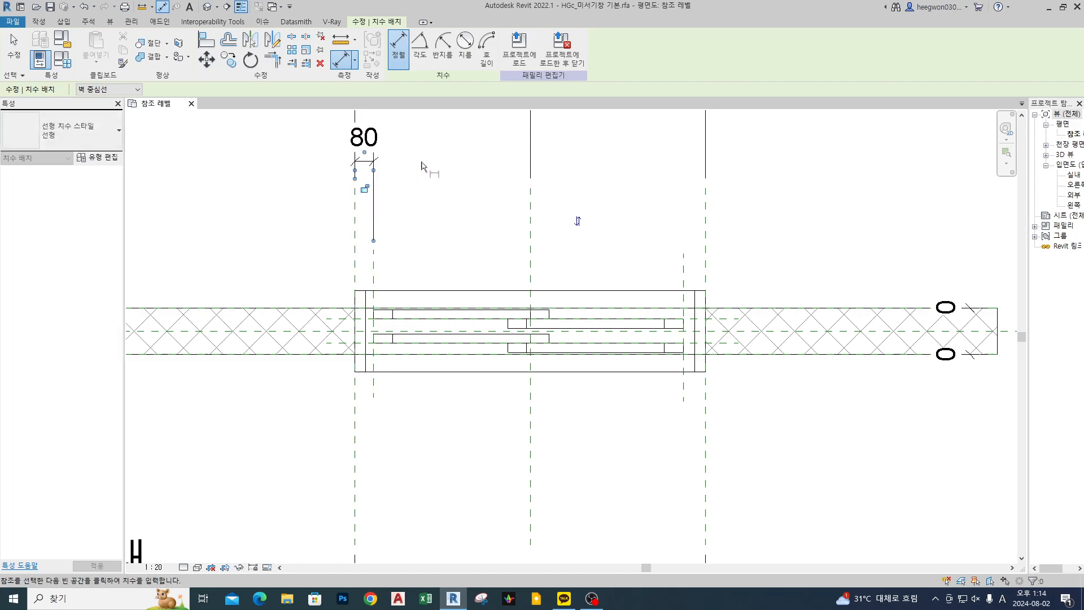
left_click(703, 261)
left_click(684, 262)
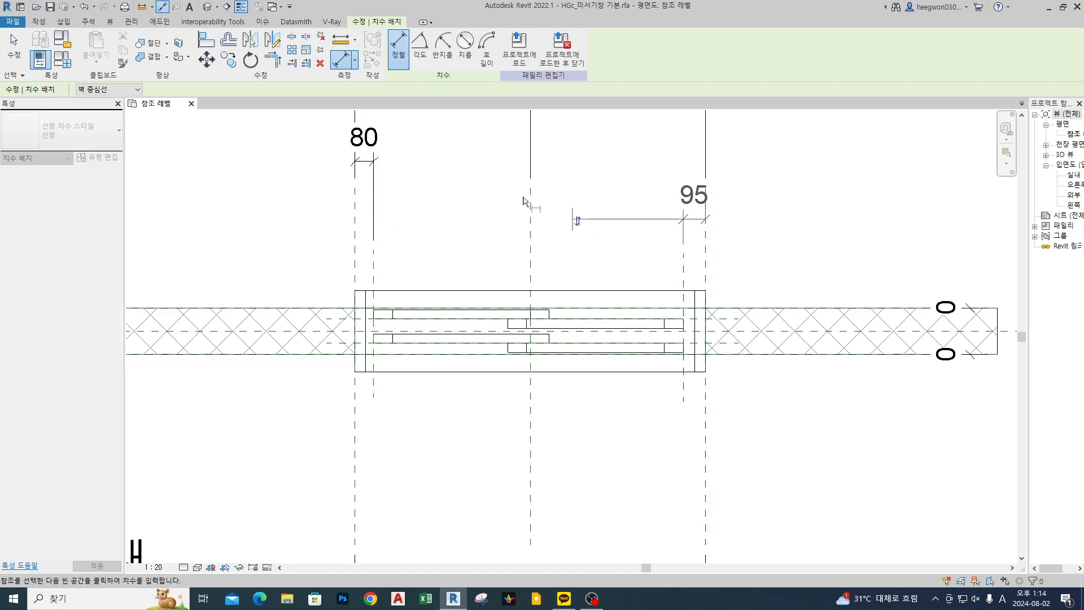
left_click(416, 167)
key("Escape")
key("Escape")
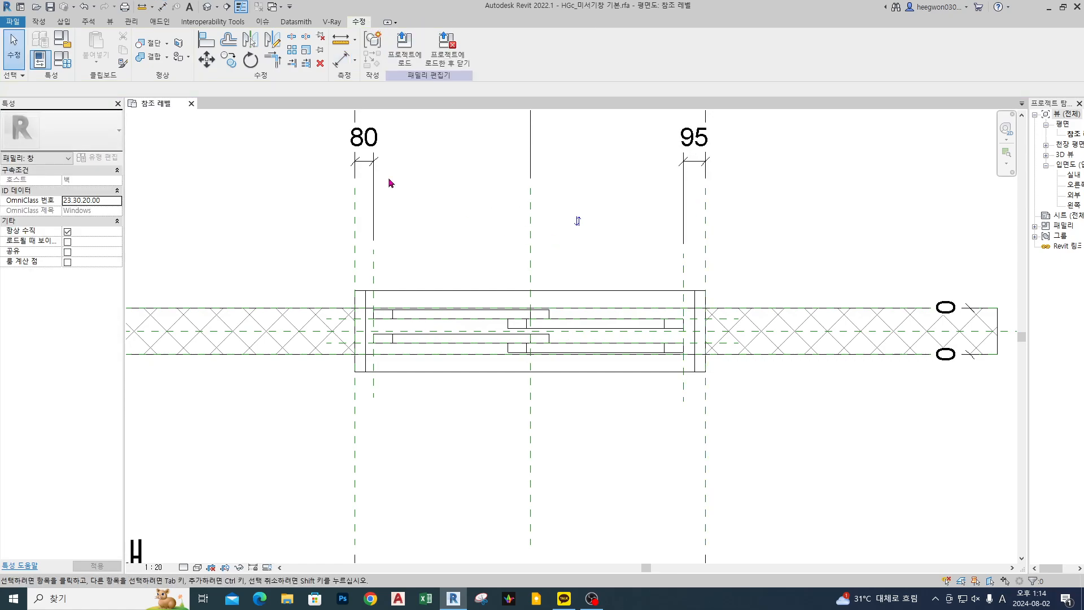
Label both side-gap dimensions with the 창틀_두께 parameter.
left_click(368, 164)
left_click(706, 160, "ctrl")
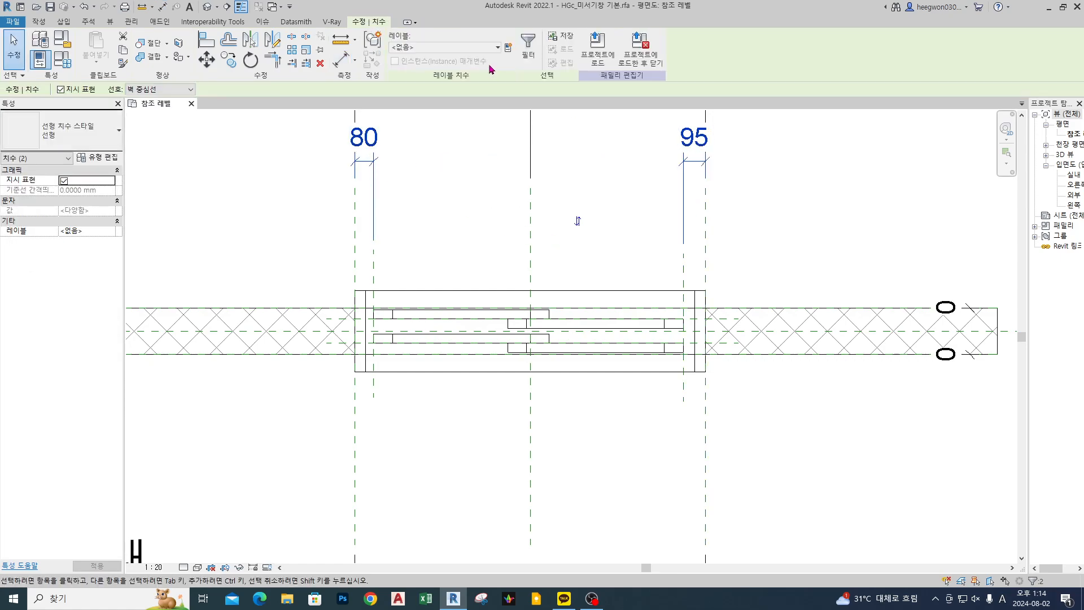
left_click(482, 49)
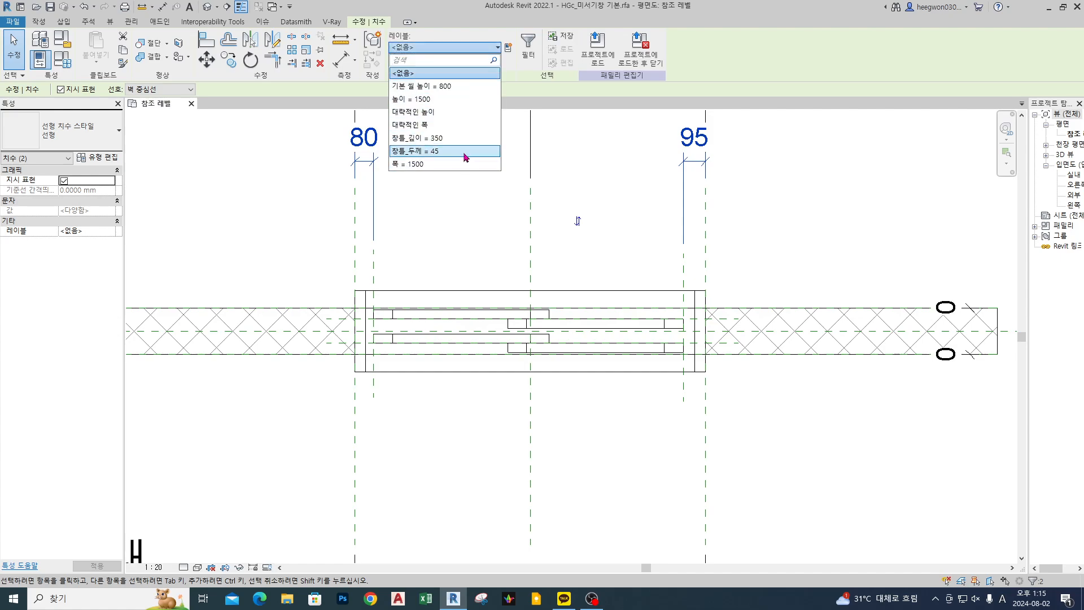
left_click(466, 151)
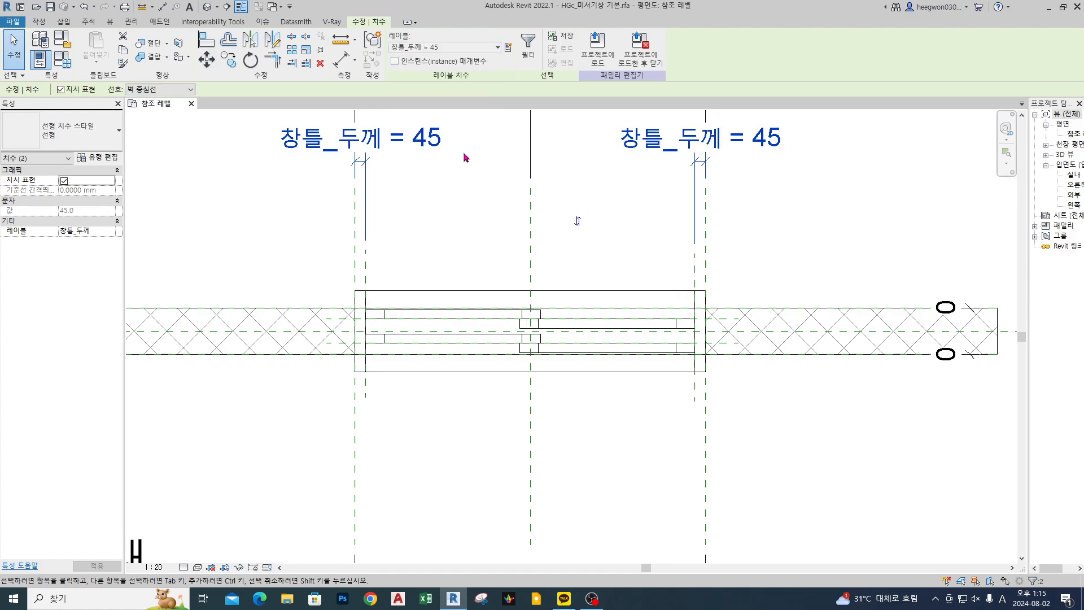
left_click(467, 202)
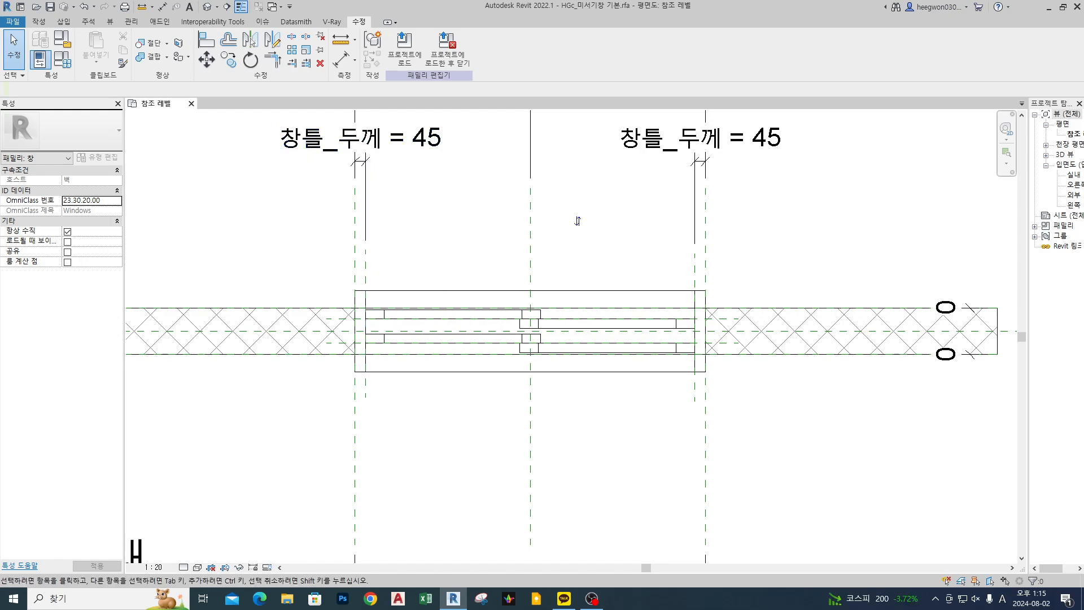
Test the frame by setting the 창틀_두께 parameter to 80 in the family types and applying it.
left_click(62, 59)
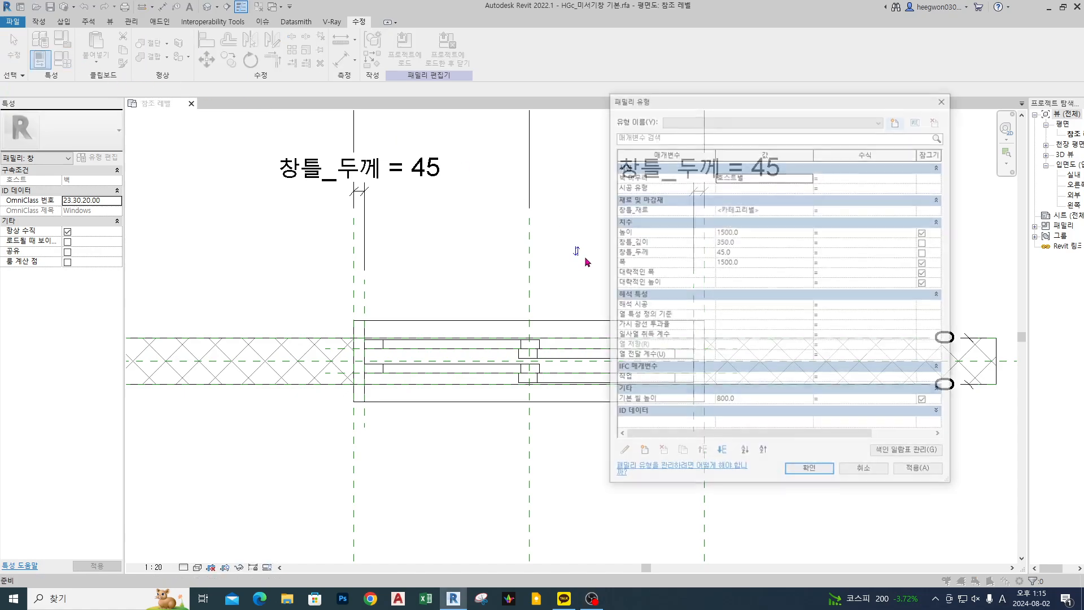
left_click(770, 252)
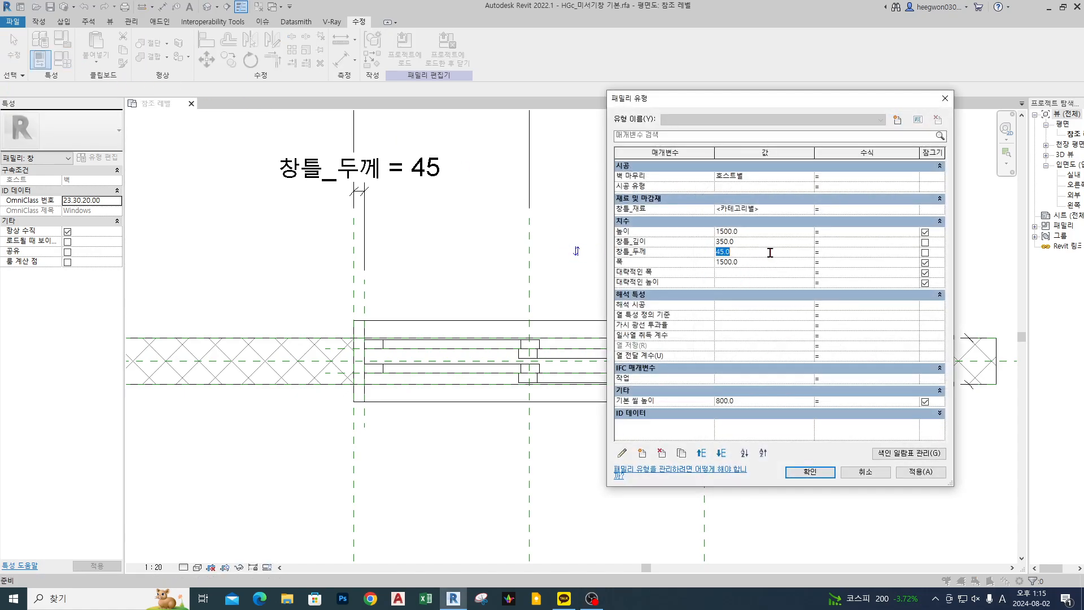
left_click(935, 474)
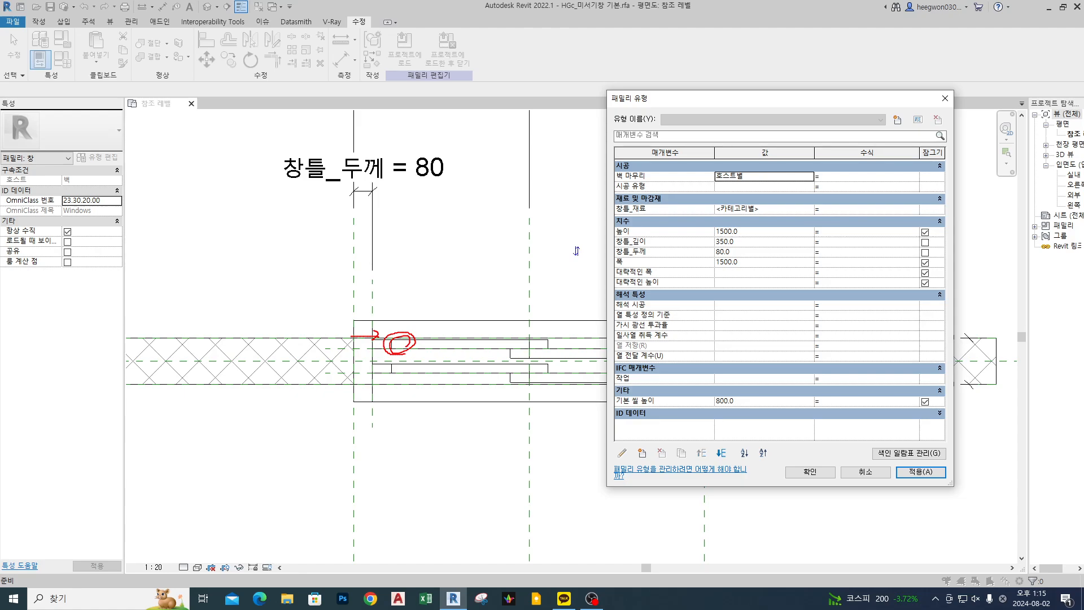
left_click_drag(373, 185, 373, 246)
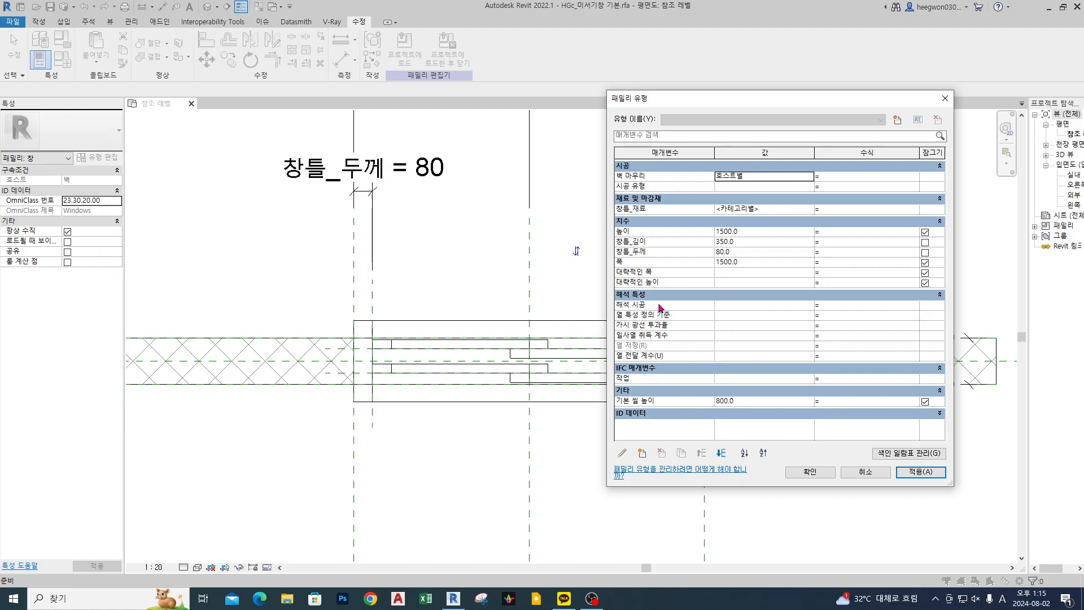
key("Escape")
Set the 창틀_두께 parameter to 45 in the family types and apply it.
left_click(763, 253)
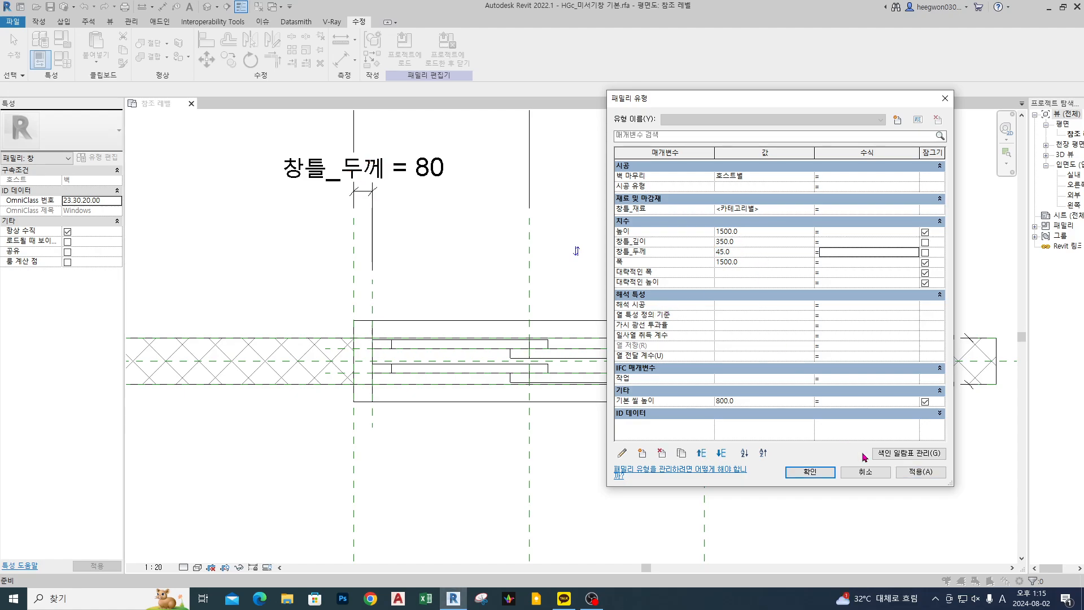
left_click(921, 472)
left_click(798, 476)
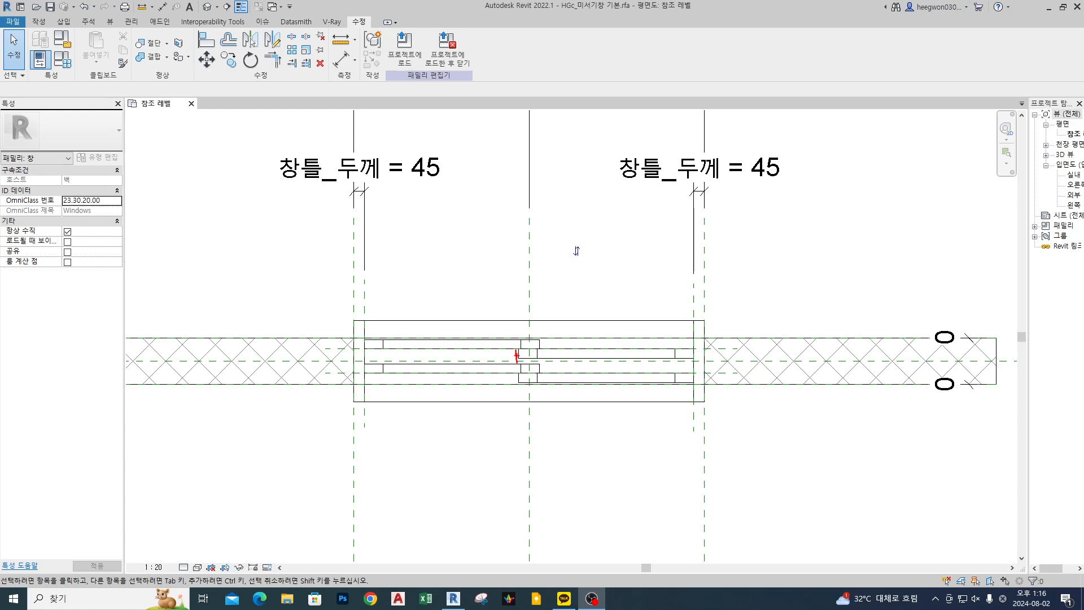
left_click_drag(517, 355, 656, 357)
key("Escape")
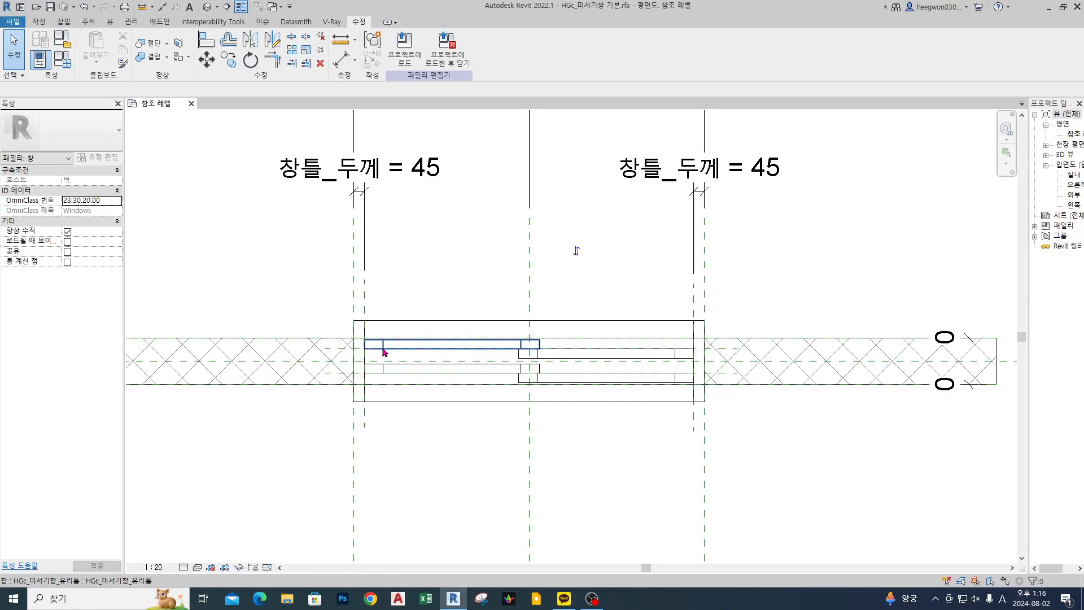
Open the type properties of the upper-left HGc_미서기창_유리틀 frame in the plan.
left_click(384, 346)
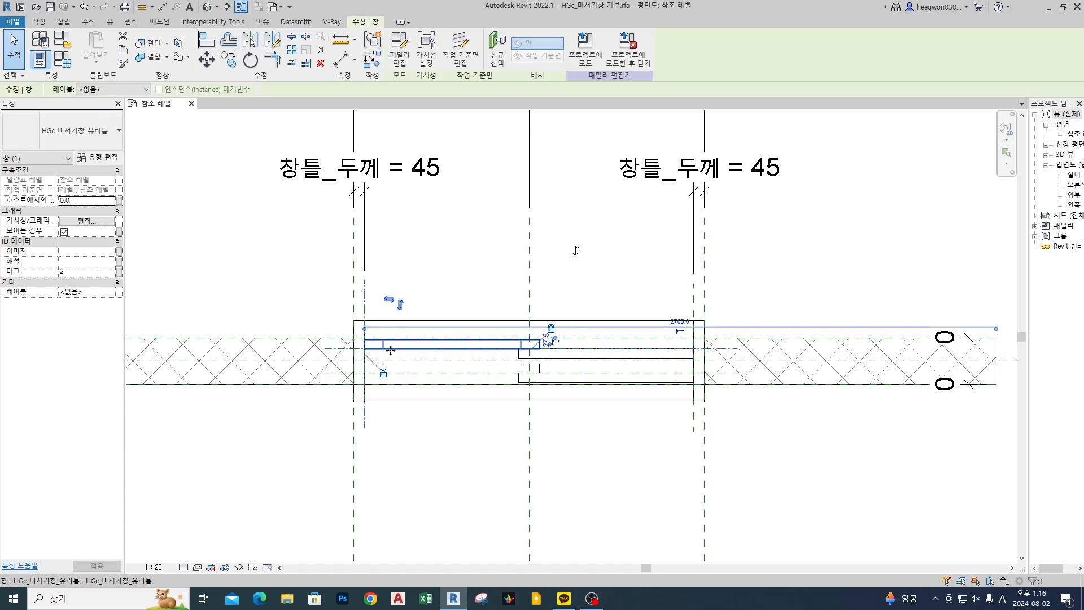
left_click(97, 157)
left_click_drag(646, 144, 700, 132)
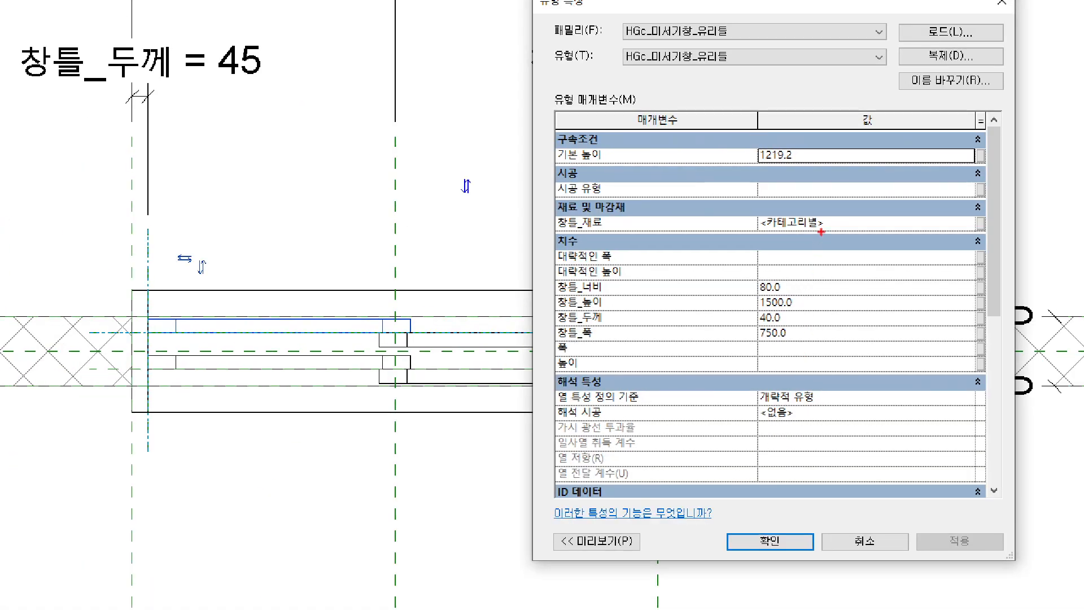
mouse_move(846, 199)
left_mouse_down()
mouse_move(849, 313)
mouse_move(821, 338)
left_mouse_up()
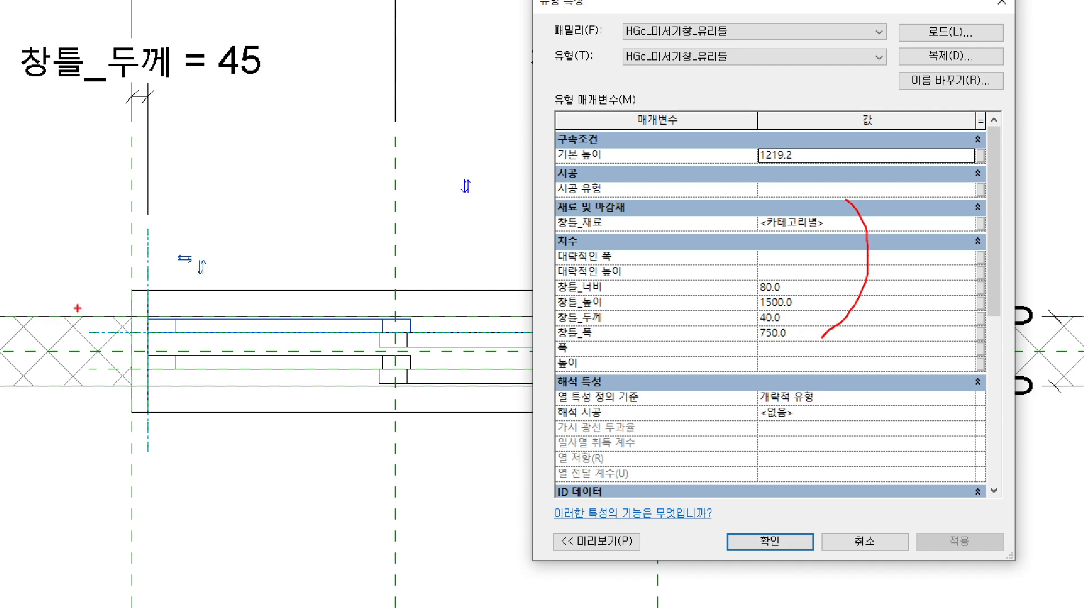
left_click_drag(140, 231, 142, 257)
mouse_move(140, 242)
left_mouse_down()
mouse_move(423, 255)
mouse_move(409, 278)
left_mouse_up()
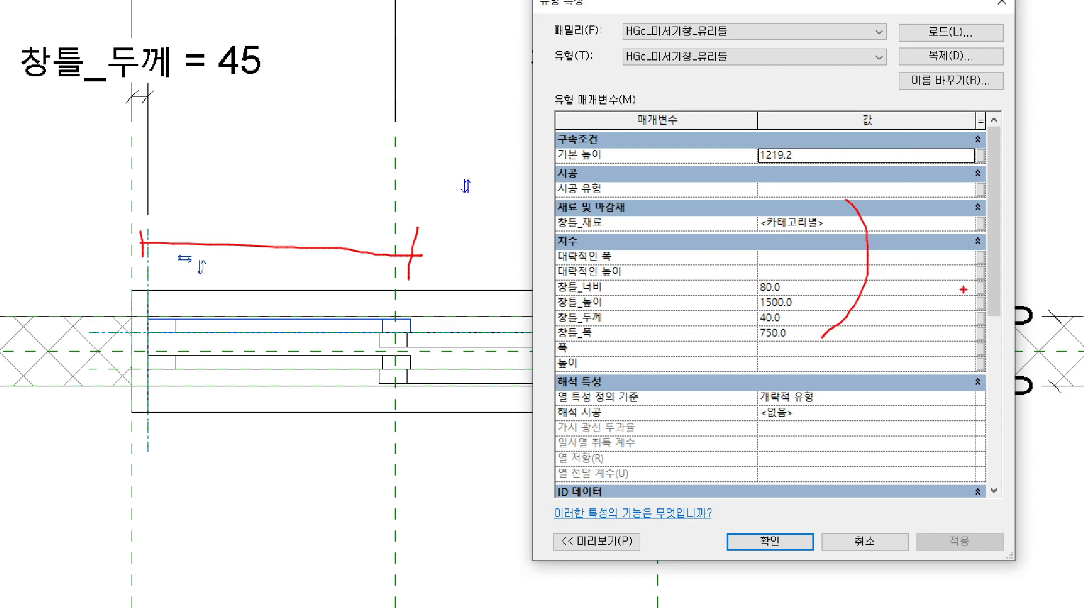
mouse_move(1010, 349)
left_mouse_down()
mouse_move(924, 310)
mouse_move(1018, 308)
left_mouse_up()
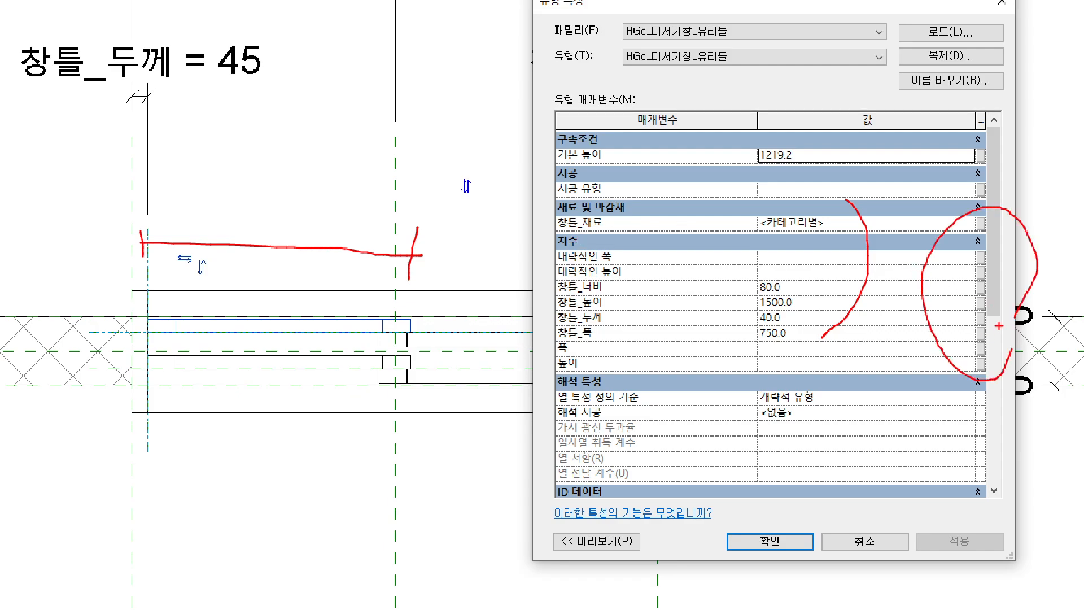
key("Escape")
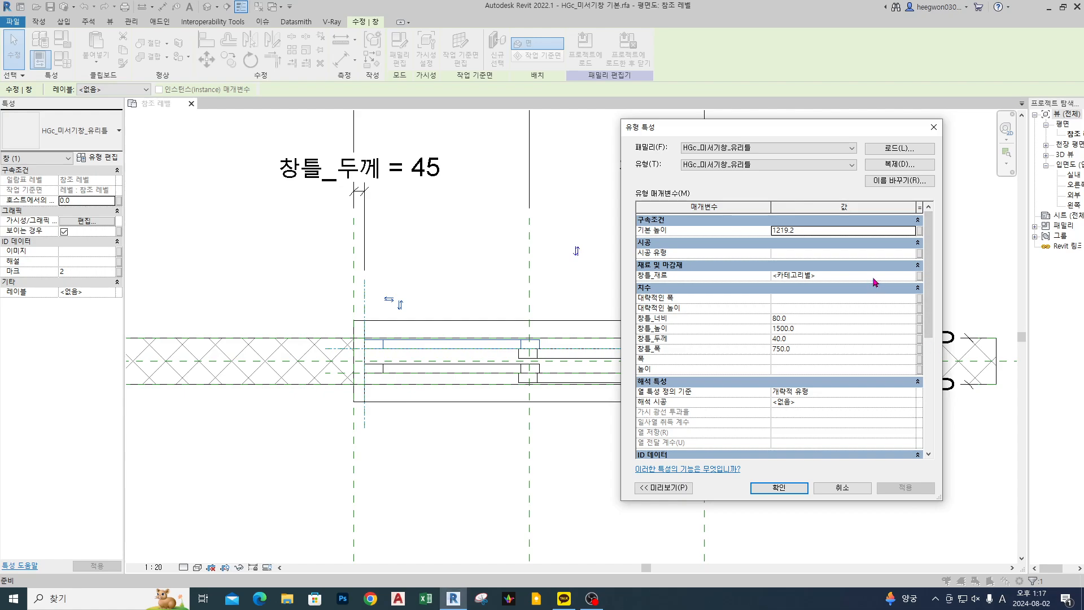
Associate the glass frame's 창틀_재료 material with the window family's existing 창틀_재료 parameter.
left_click(920, 278)
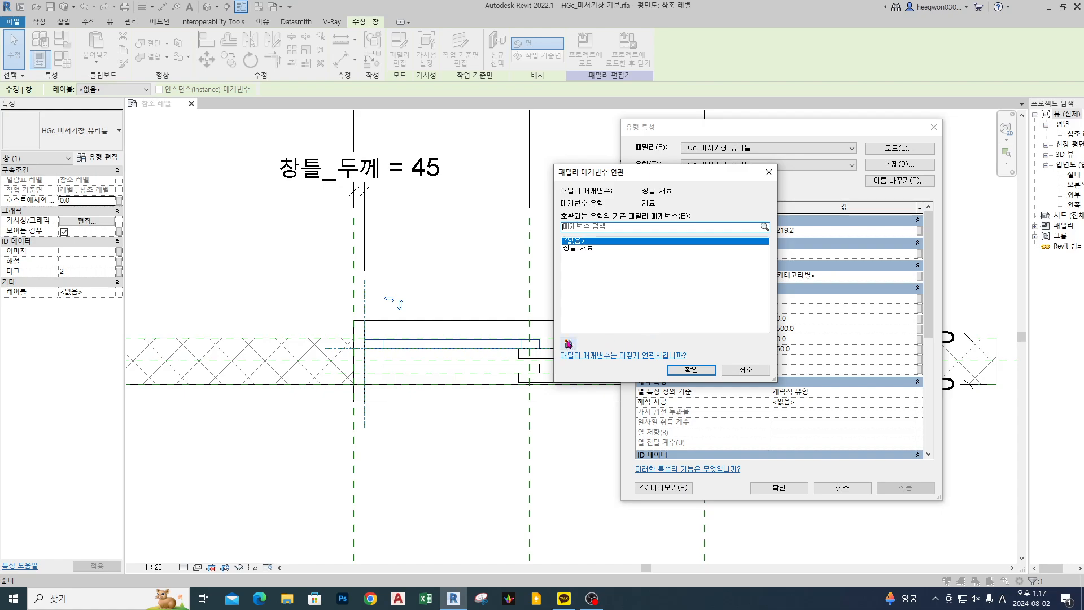
left_click_drag(607, 172, 456, 154)
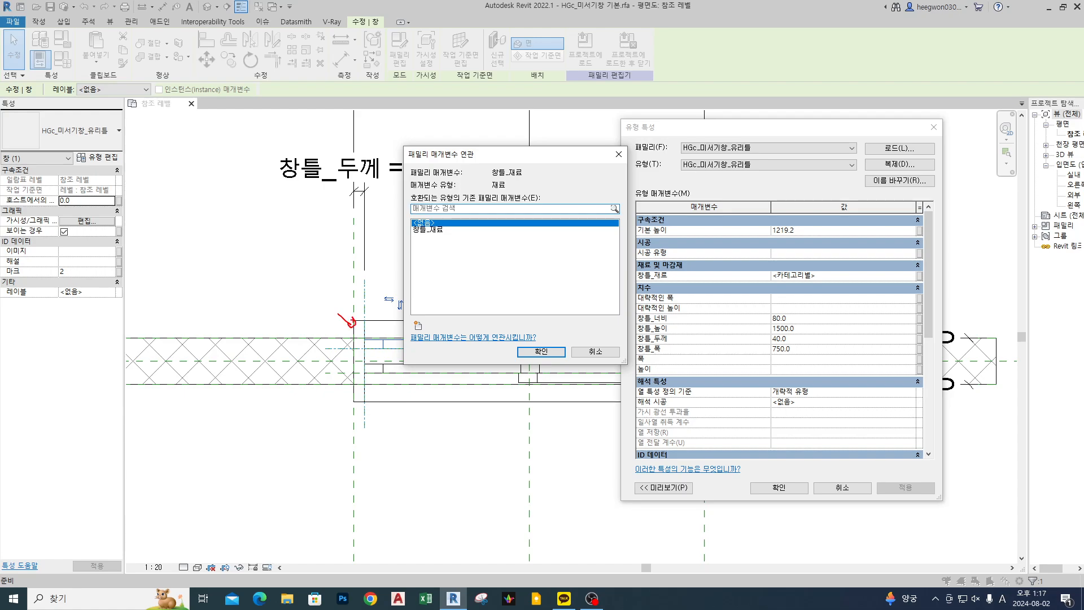
left_click(433, 230)
left_click(541, 351)
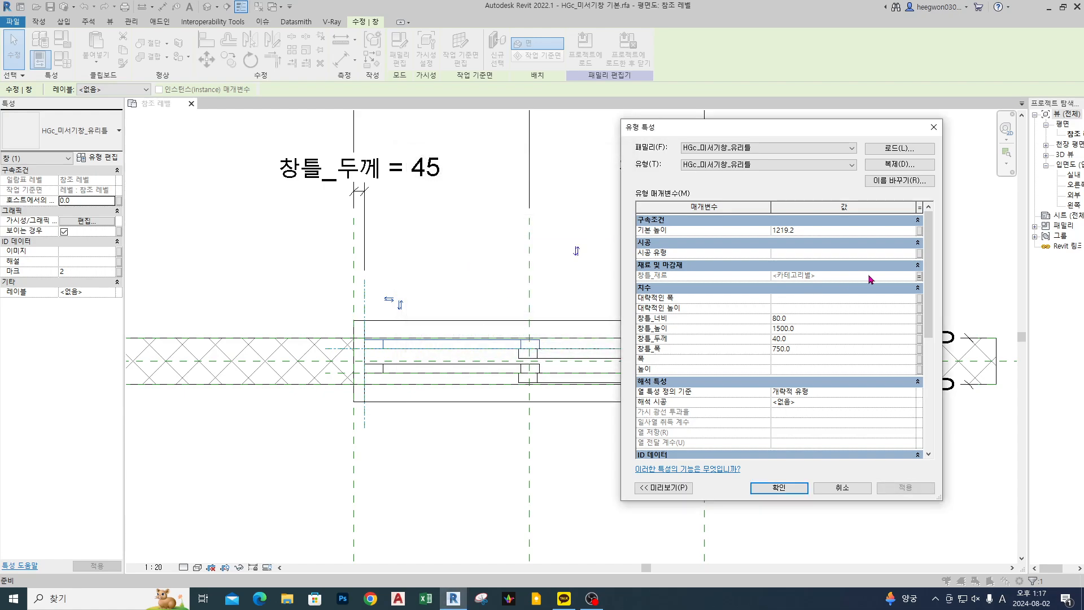
Associate the glass frame's 창틀_너비 dimension with a new family type parameter named 유리틀_너비.
left_click(829, 320)
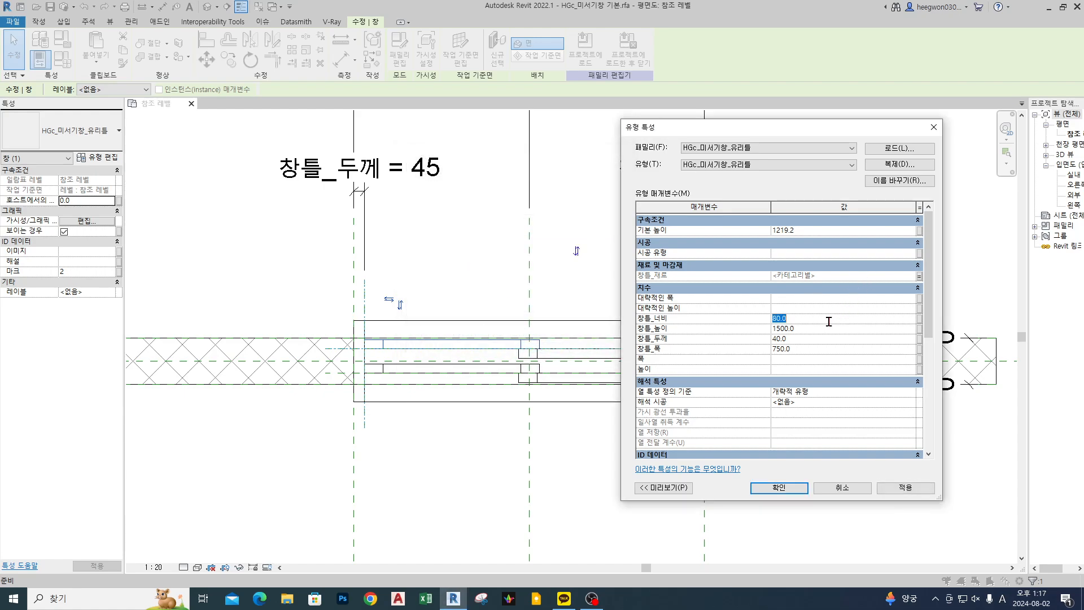
left_click(920, 318)
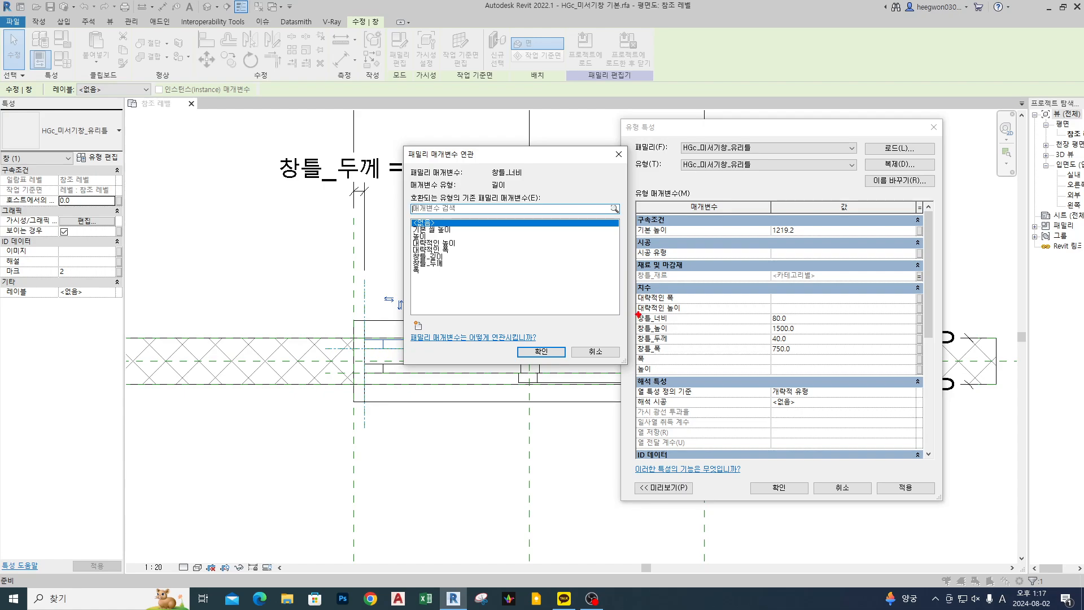
left_click_drag(638, 314, 642, 353)
key("Escape")
left_click(418, 326)
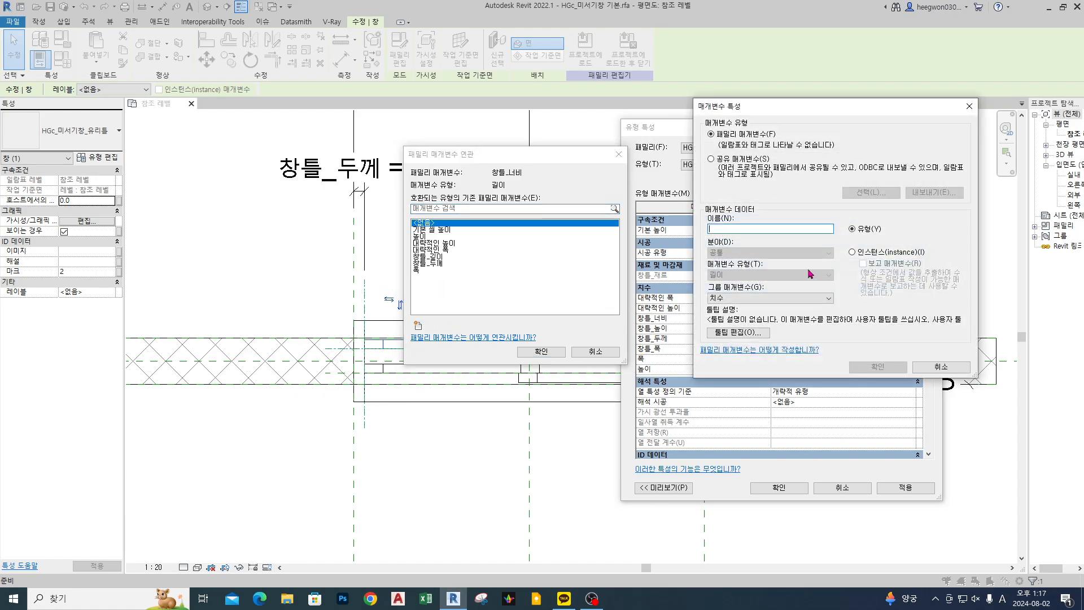
type("유리틀")
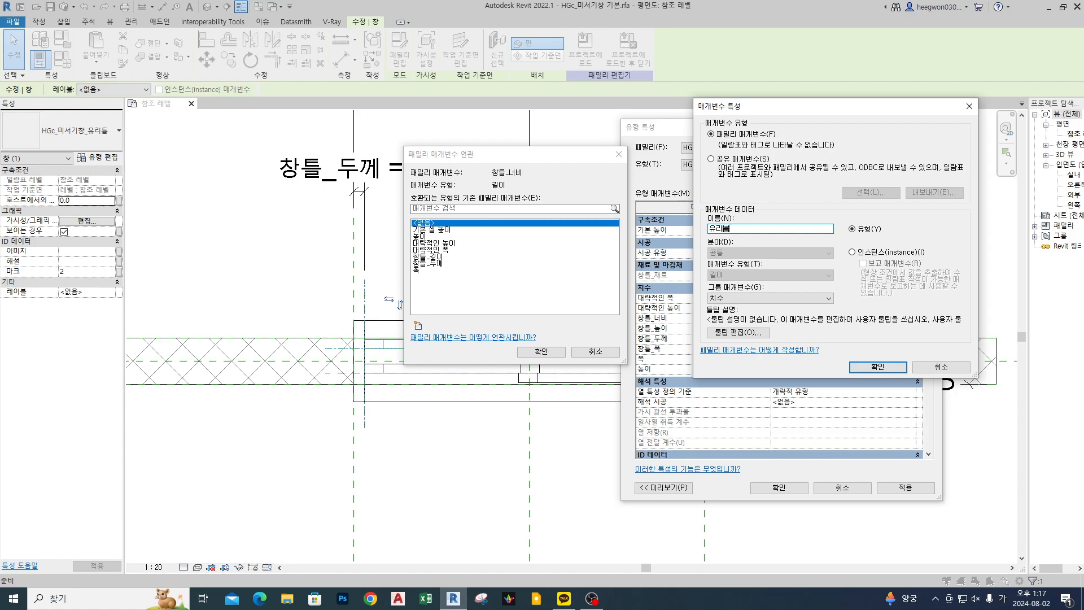
type("_너비")
left_click_drag(832, 108, 260, 216)
left_click(329, 469)
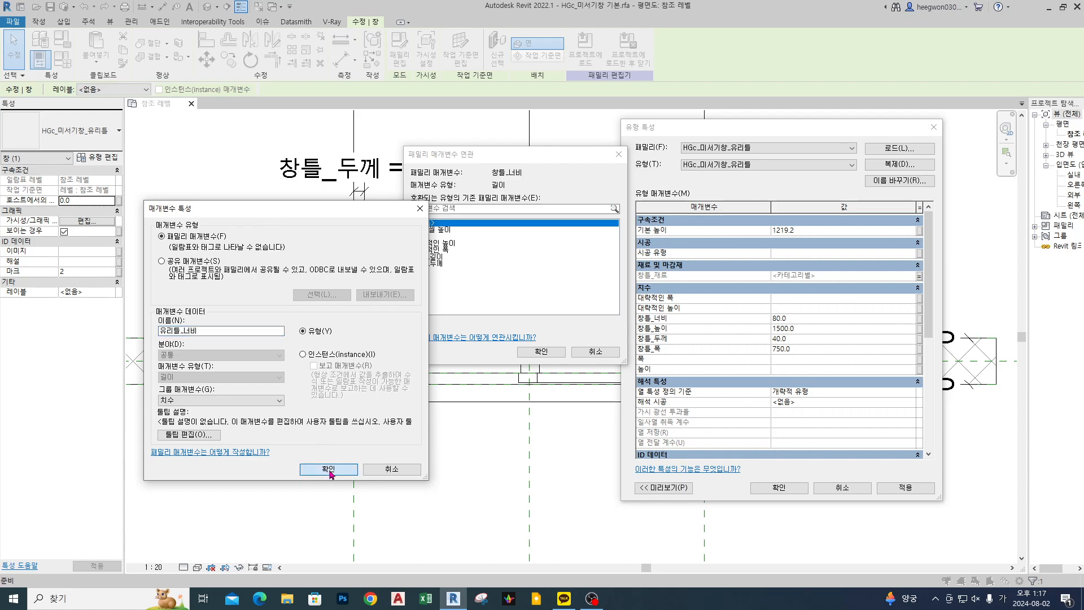
left_click(541, 352)
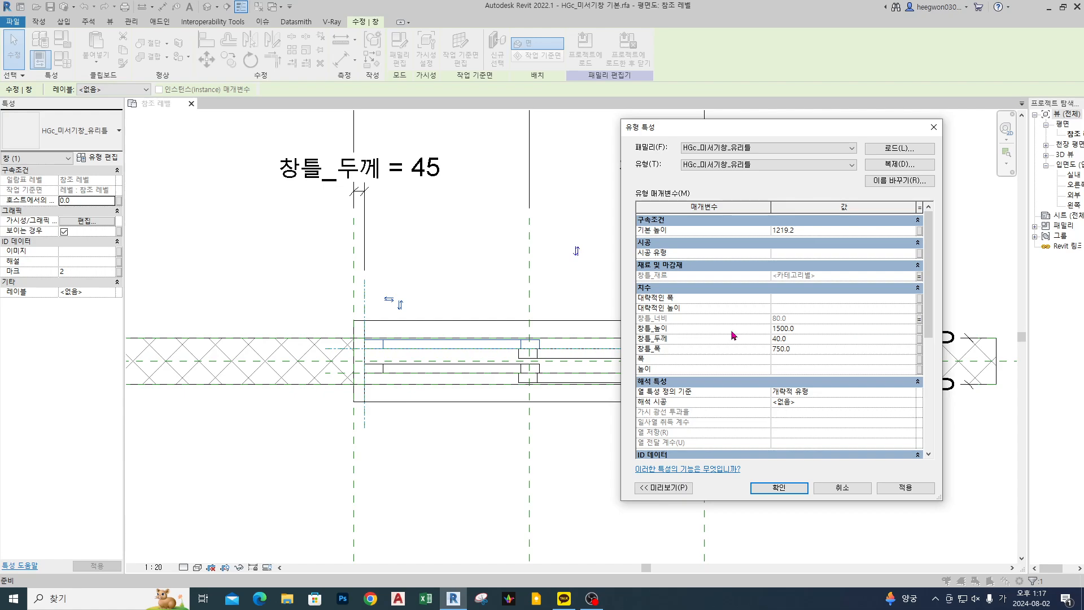
Associate the glass frame's 창틀_높이 dimension with a new family type parameter named 유리틀_높이.
left_click(920, 329)
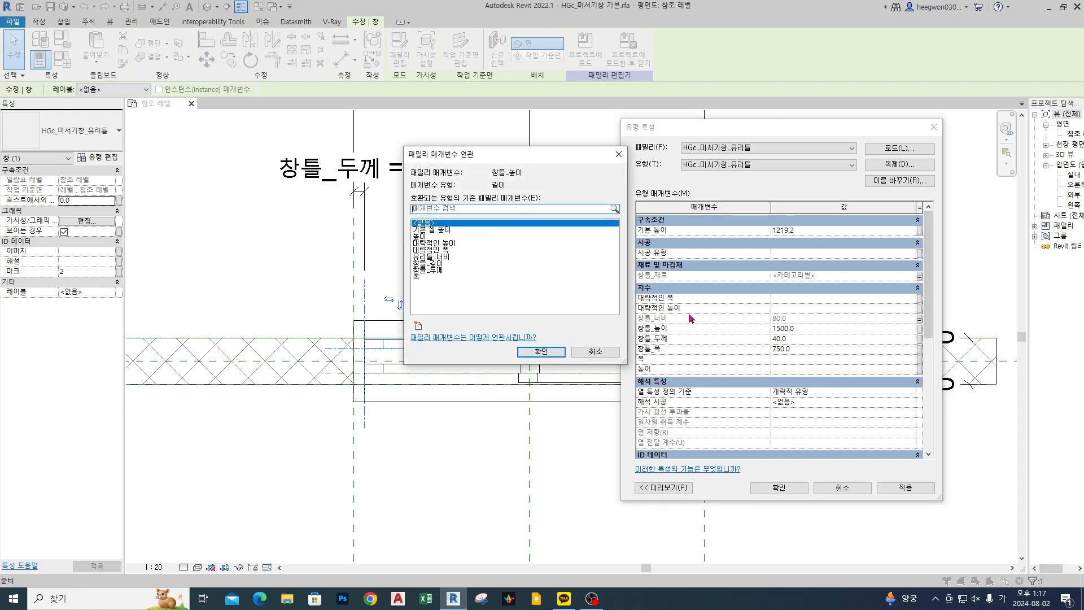
left_click(418, 326)
type("유")
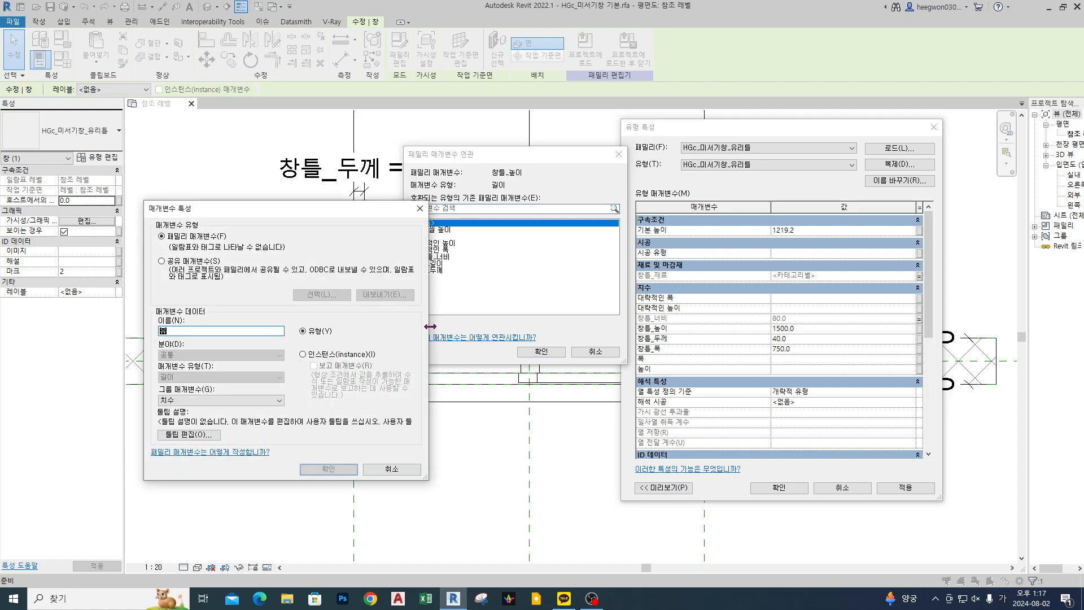
type("리틀_높이")
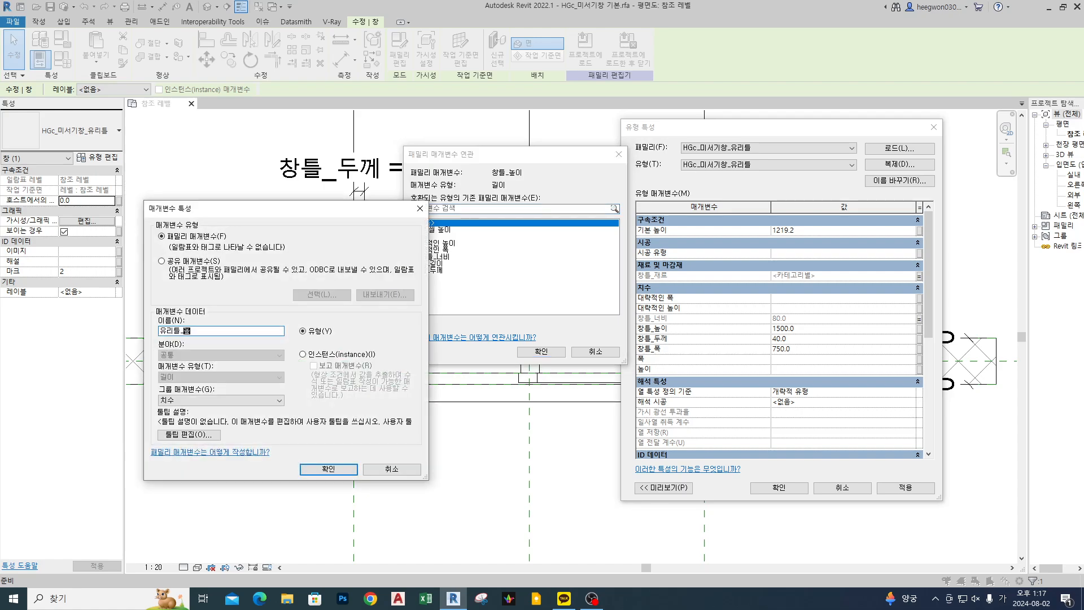
key("Return")
left_click(554, 355)
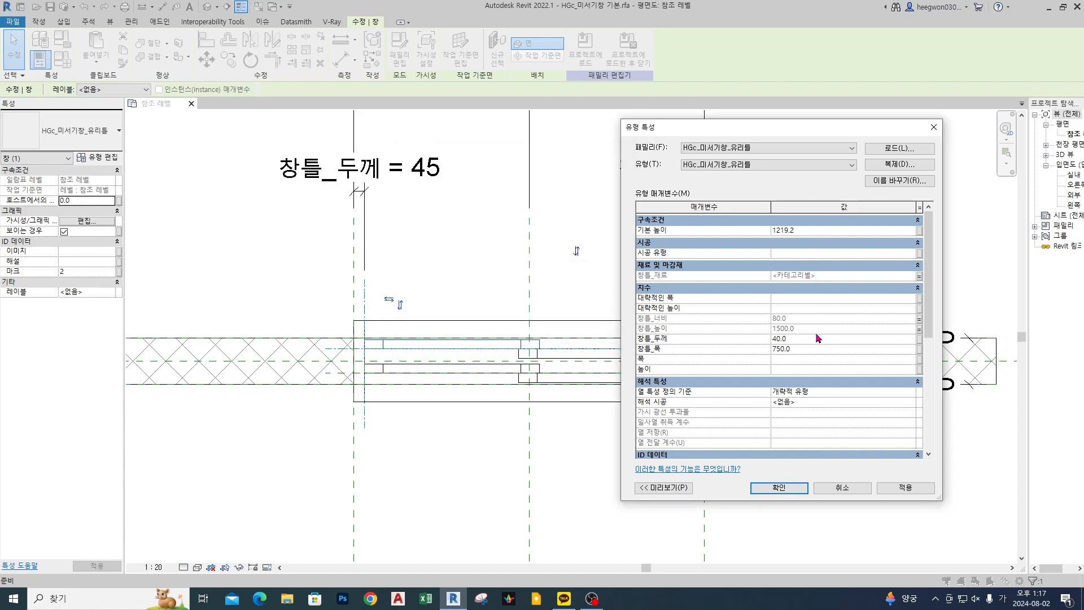
Associate the glass frame's 창틀_두께 dimension with a new family type parameter named 유리틀_두께.
left_click(920, 342)
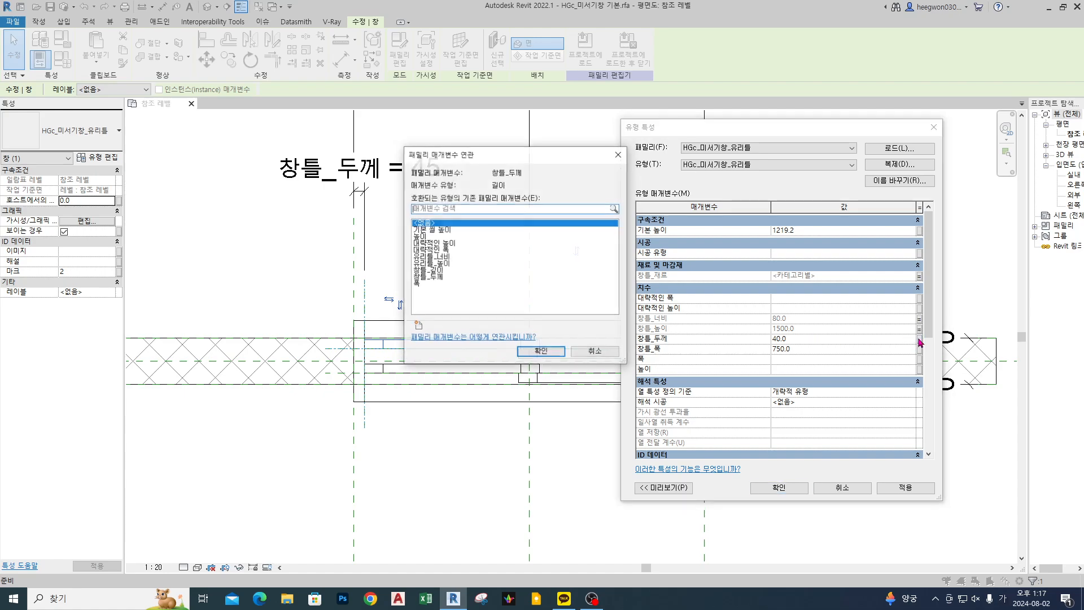
left_click(419, 326)
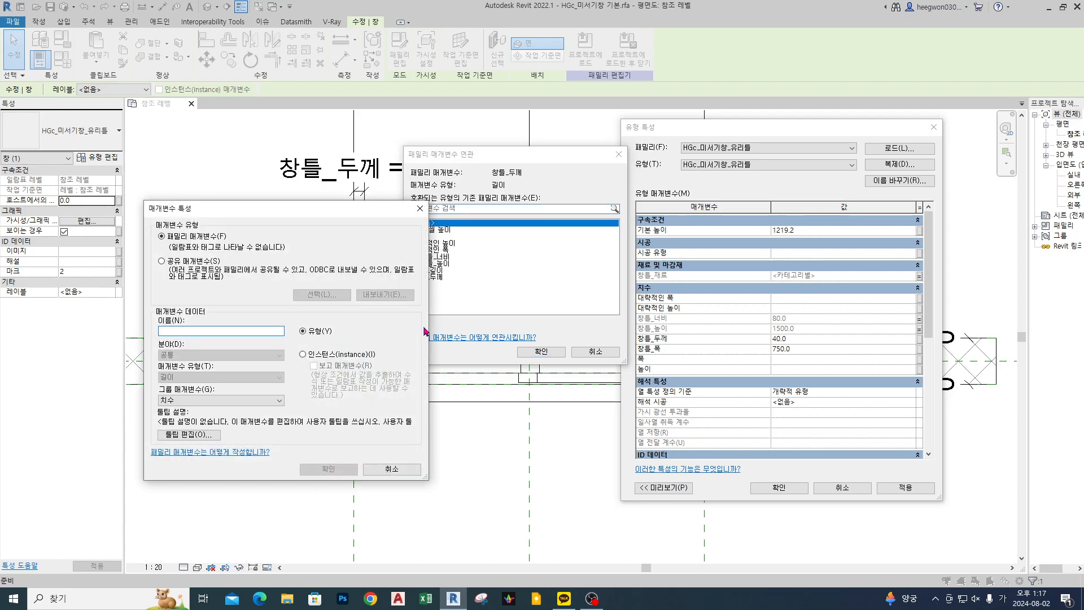
type("유리틀_두")
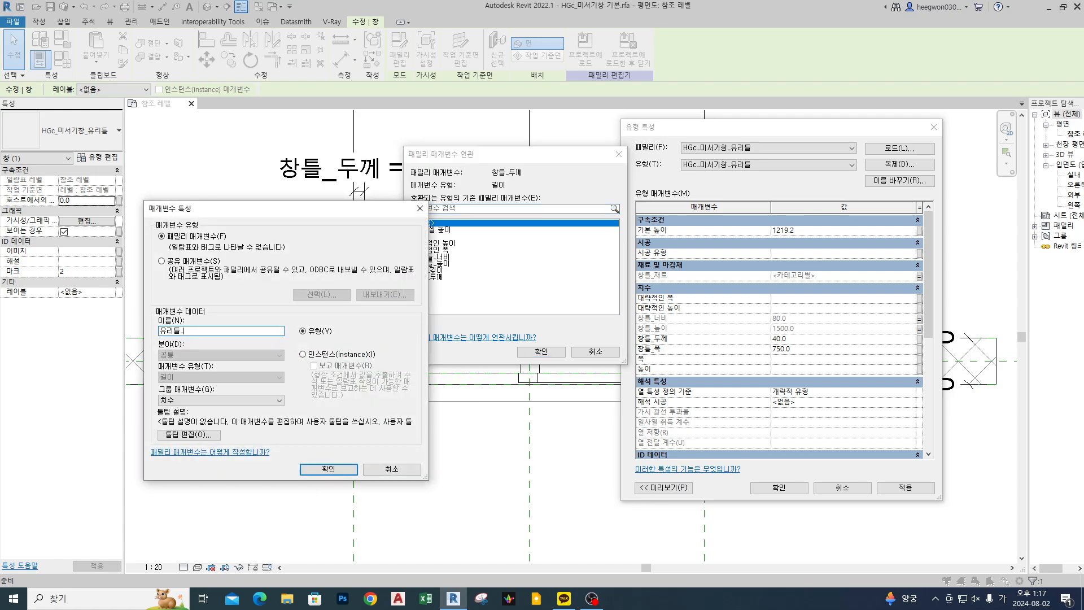
key("BackSpace")
key("BackSpace")
type("두께")
key("Return")
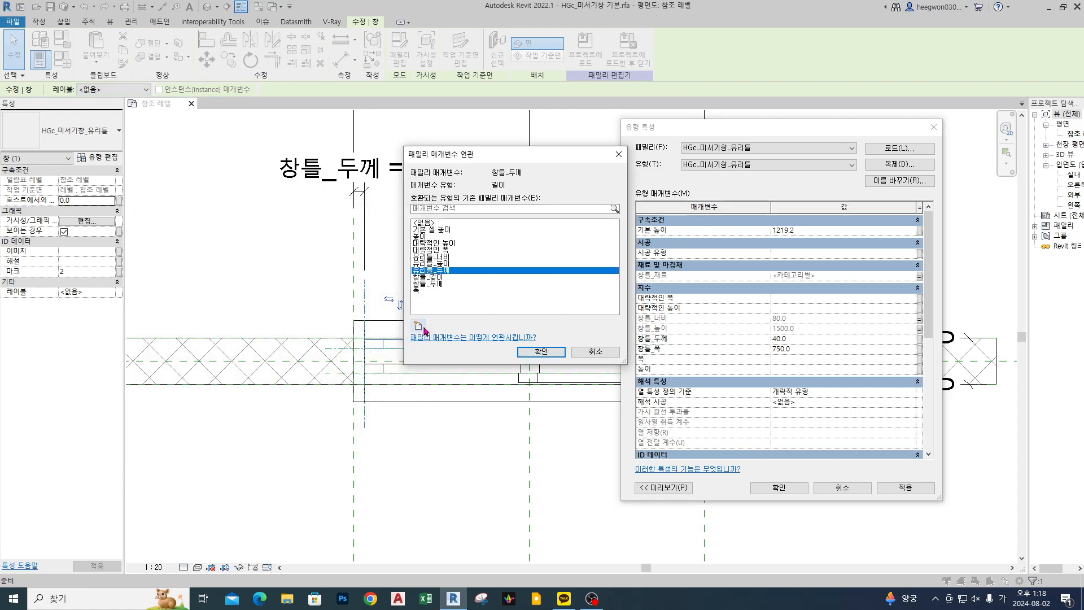
left_click(541, 352)
Associate the glass frame's 창틀_폭 dimension with a new family type parameter named 유리틀_폭 and accept the type properties.
left_click(816, 350)
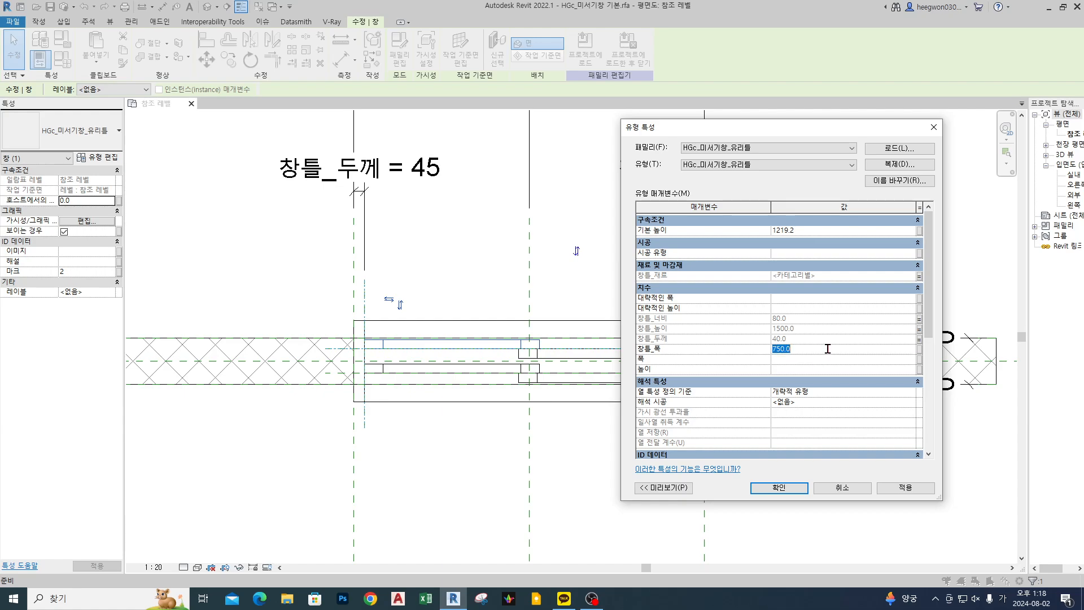
left_click(920, 349)
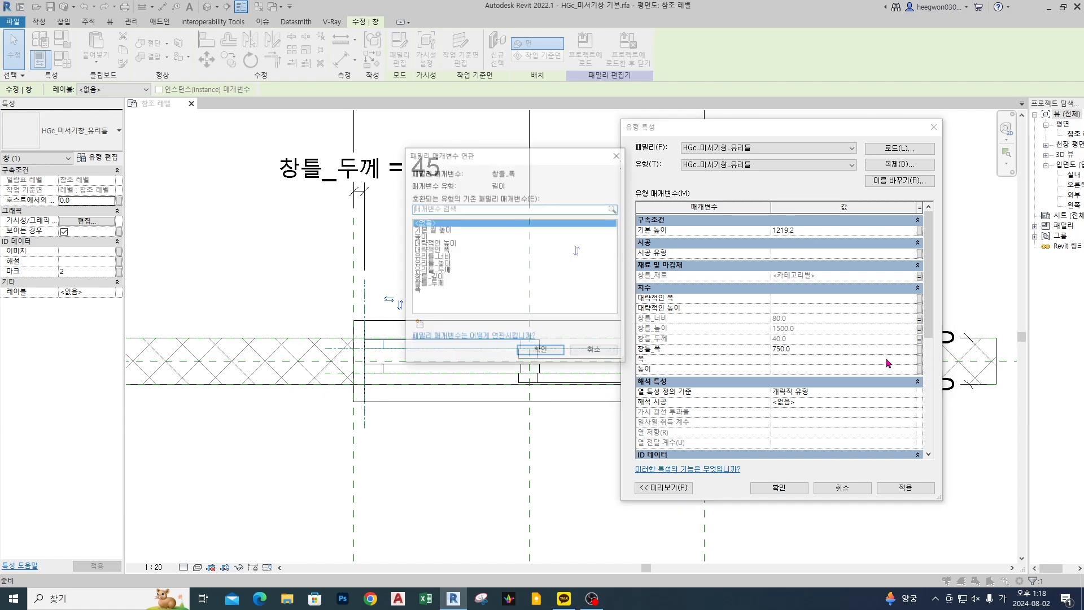
left_click(418, 326)
type("유리틀")
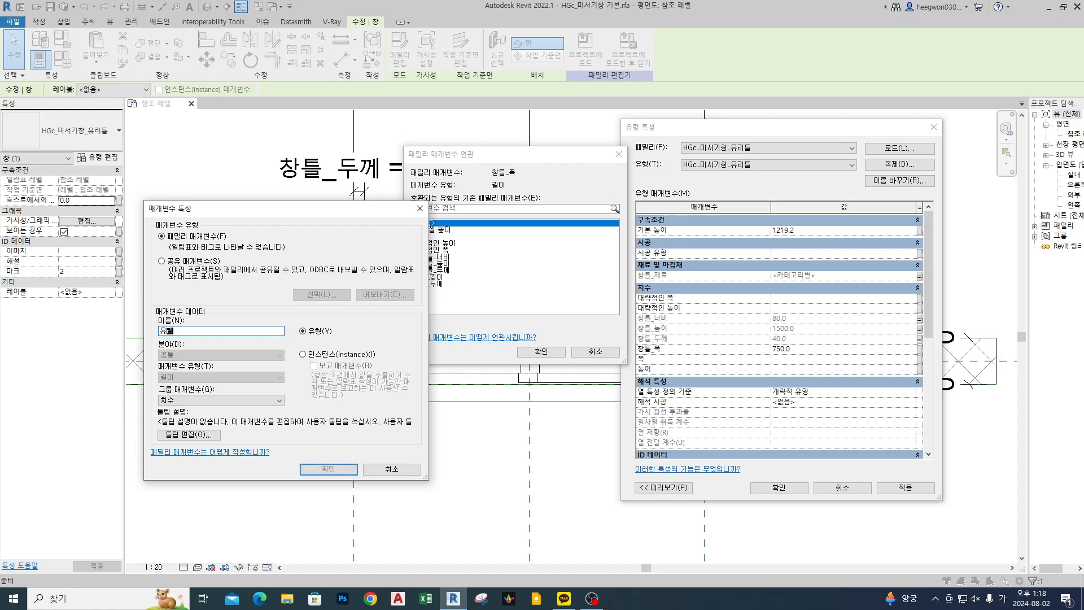
type("_폭")
key("Return")
left_click(535, 352)
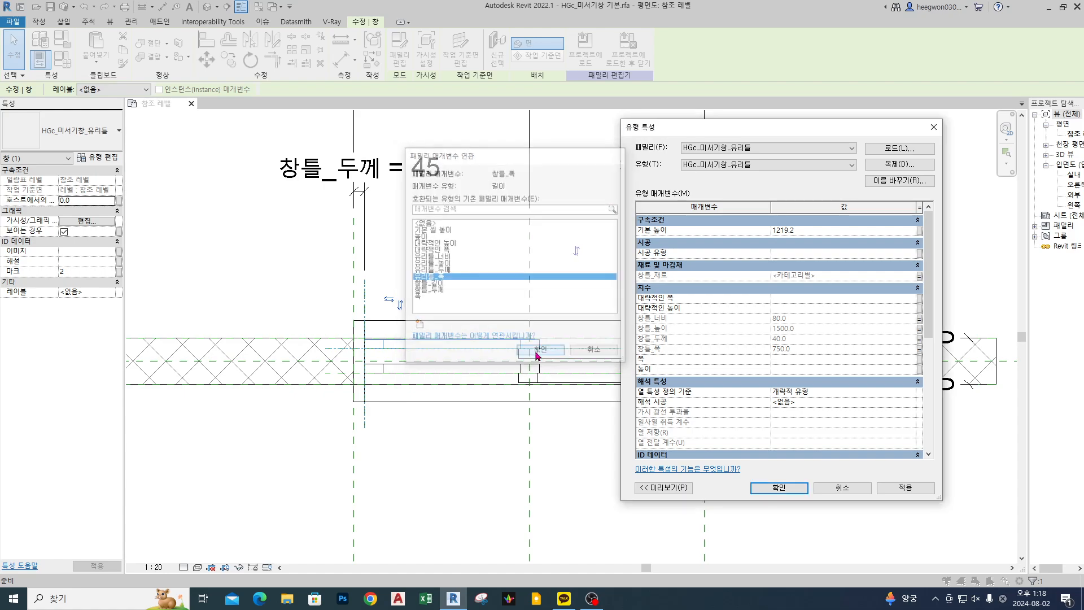
scroll(871, 443, "down", 3)
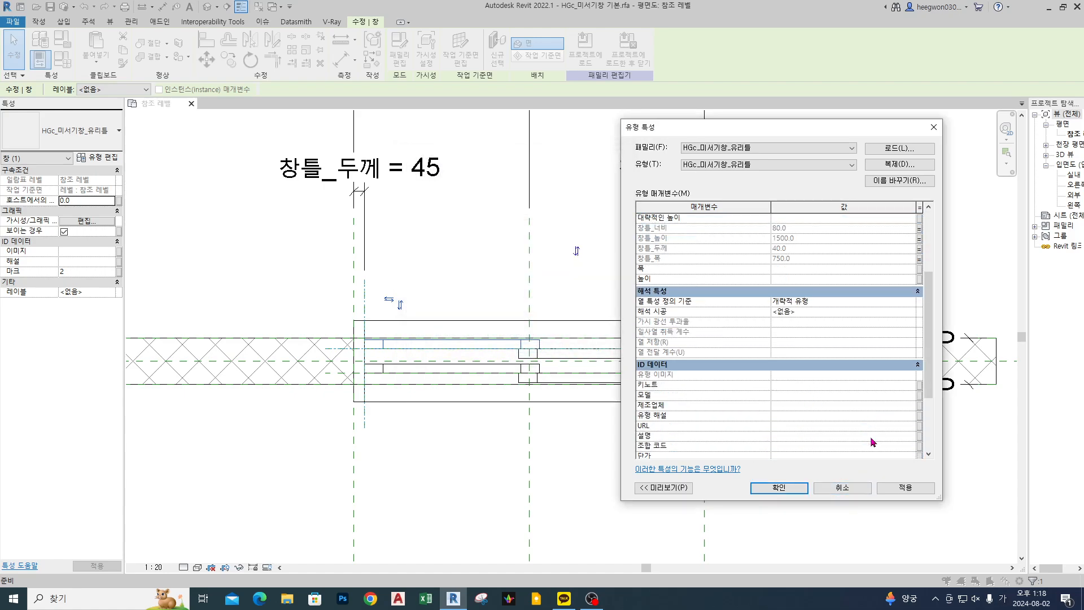
scroll(869, 446, "up", 3)
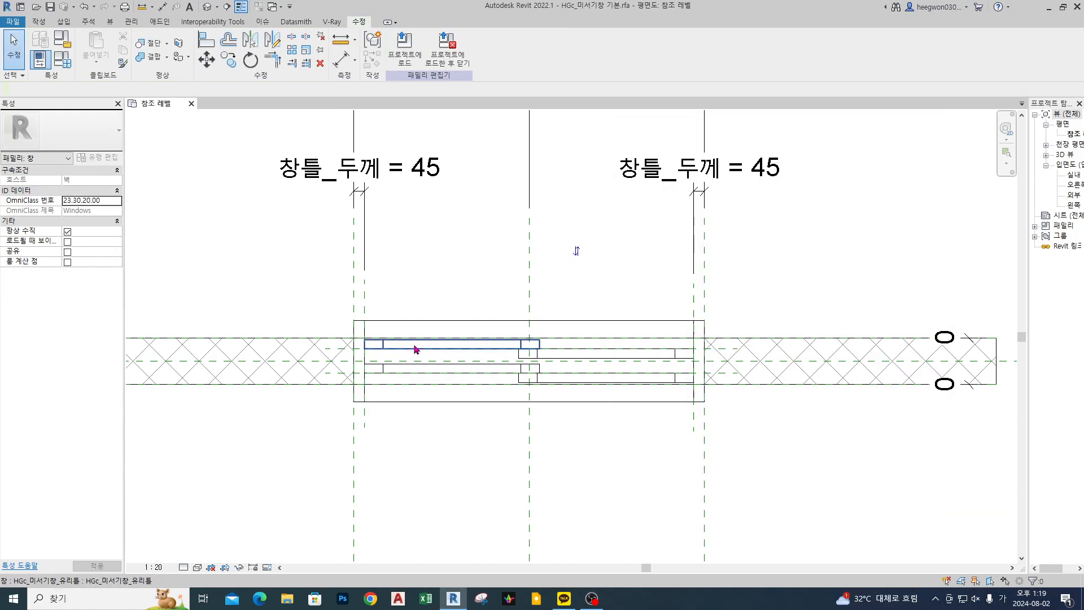
Open the family types beside the plan to check the newly added 유리틀 dimension parameters.
left_click(400, 347)
left_click(189, 200)
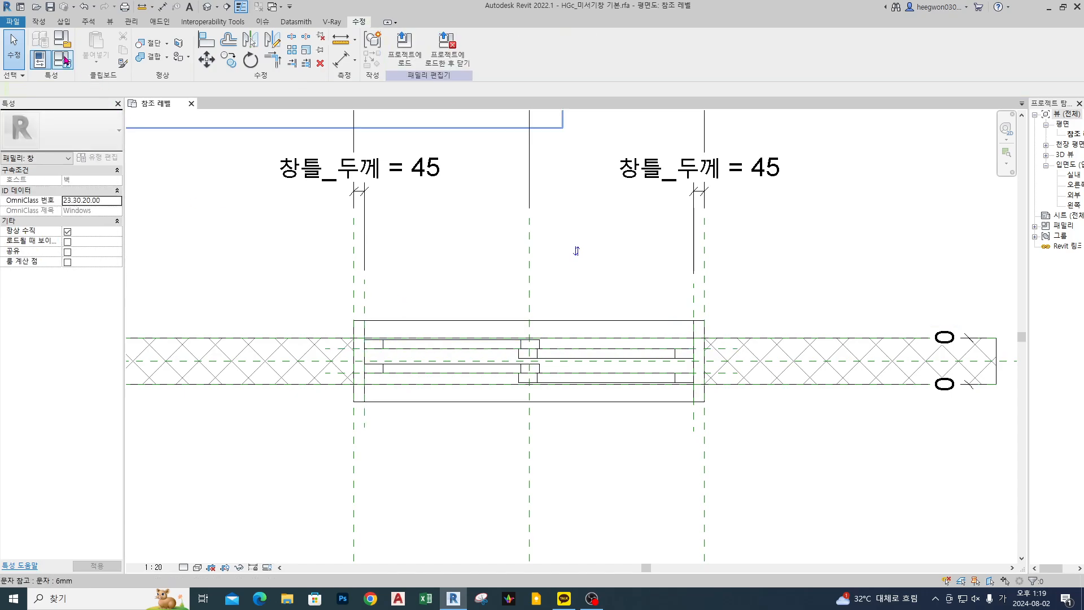
left_click(63, 60)
left_click_drag(702, 102, 841, 98)
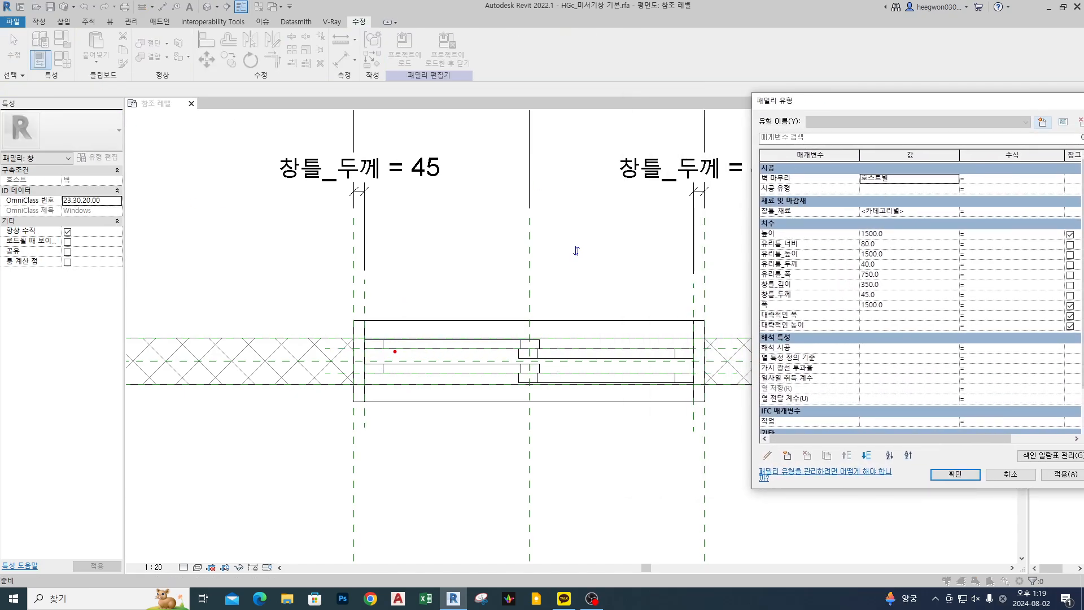
mouse_move(365, 309)
left_mouse_down()
mouse_move(365, 325)
mouse_move(526, 325)
mouse_move(528, 343)
left_mouse_up()
key("e")
left_click_drag(759, 247, 811, 245)
mouse_move(361, 339)
left_mouse_down("ctrl")
mouse_move(388, 348)
mouse_move(384, 334)
left_mouse_up("ctrl")
left_click_drag(842, 280, 887, 279)
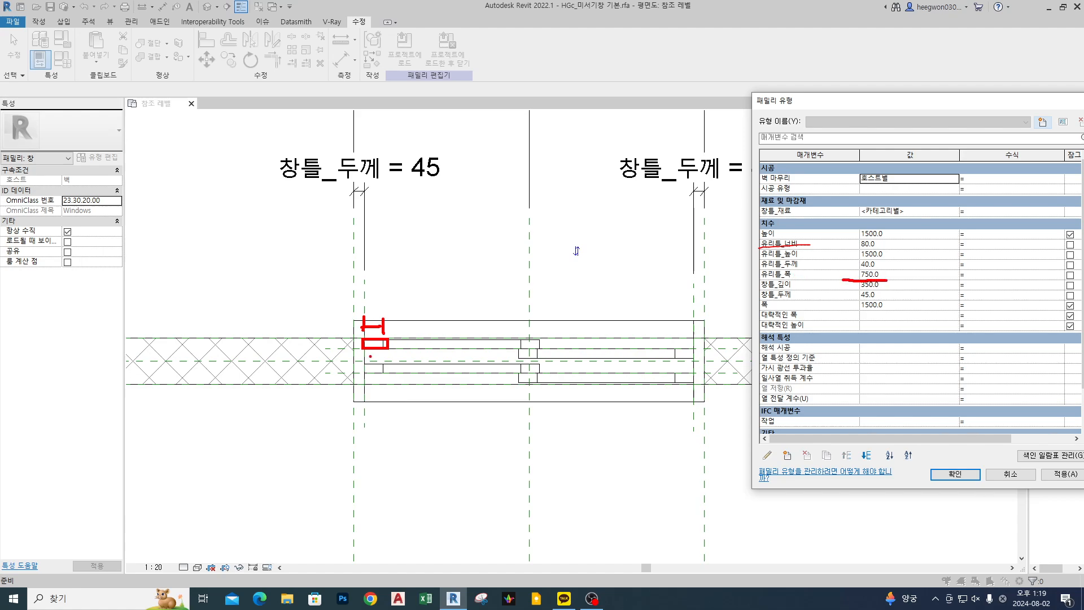
Examine in plan how 유리틀_폭 relates to half the window width, the 유리틀_너비 overlap and the 창틀_두께 offset.
left_click_drag(362, 304, 544, 305)
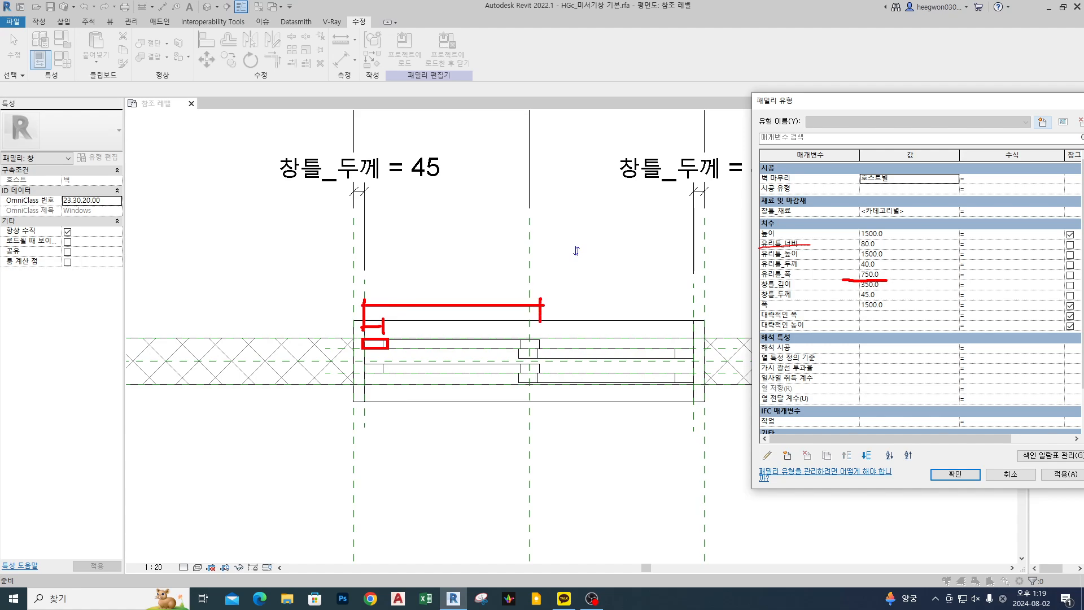
left_click_drag(459, 286, 472, 288)
left_click_drag(363, 338, 536, 347)
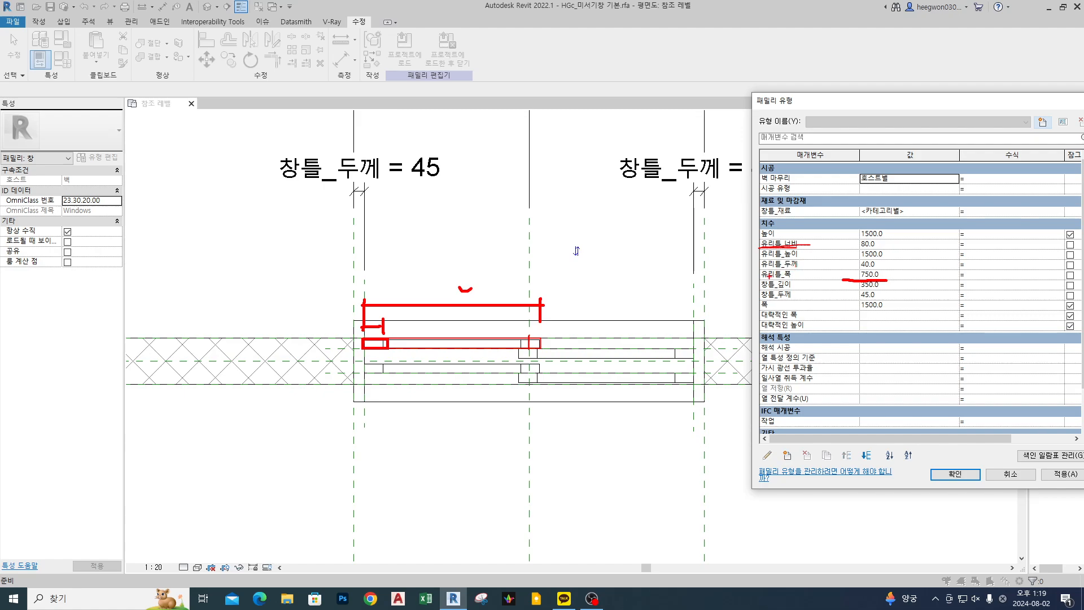
left_click_drag(759, 279, 800, 270)
mouse_move(354, 437)
left_mouse_down()
mouse_move(354, 477)
mouse_move(714, 459)
mouse_move(700, 481)
left_mouse_up()
left_click_drag(532, 439, 534, 473)
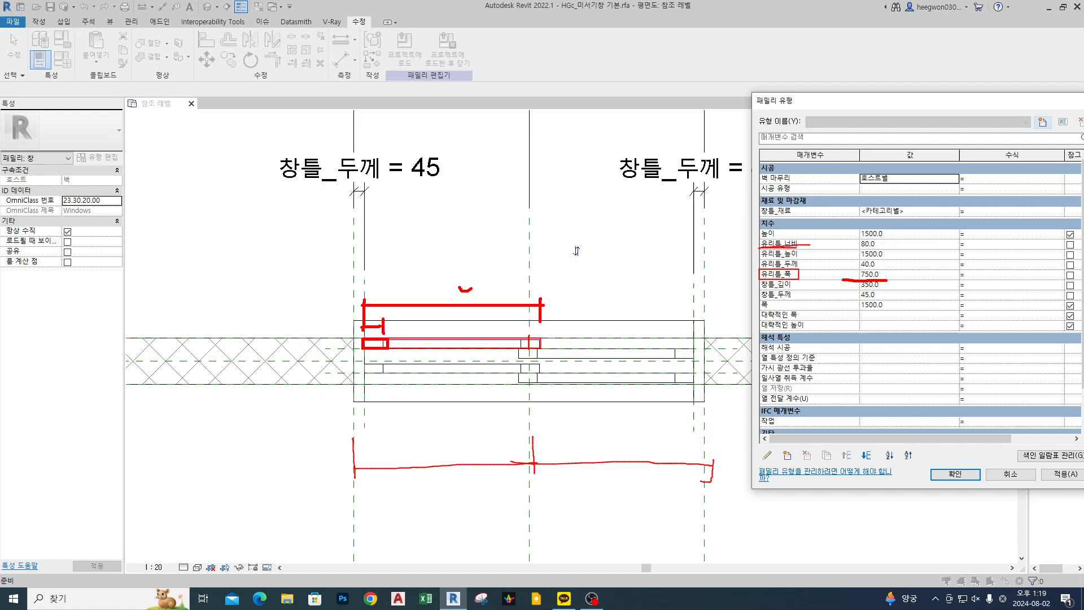
mouse_move(353, 436)
left_mouse_down()
mouse_move(354, 477)
mouse_move(532, 477)
left_mouse_up()
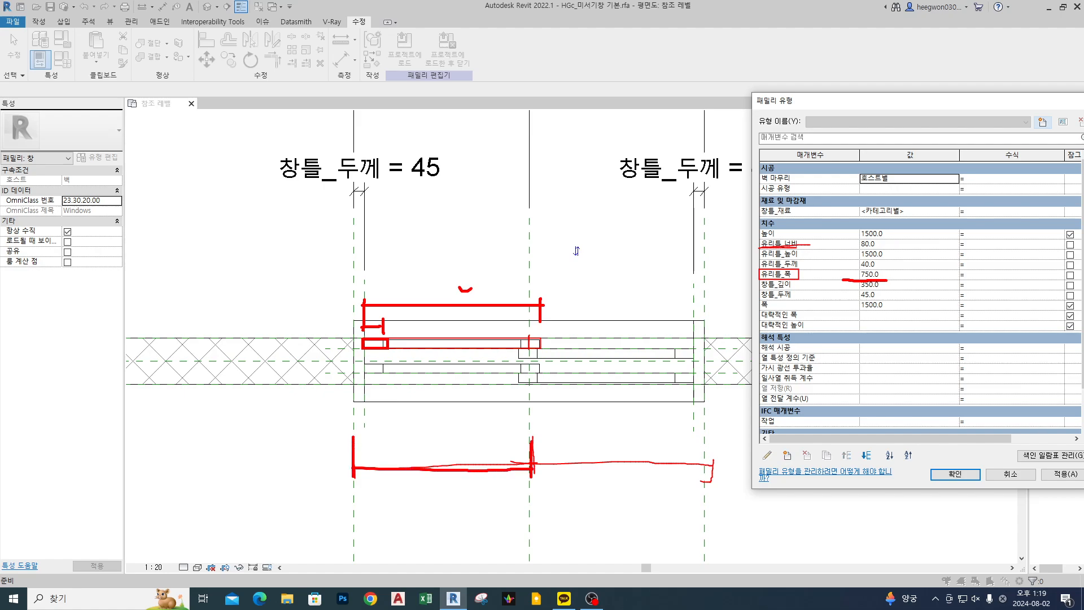
left_click_drag(425, 327, 434, 326)
left_click_drag(354, 357, 531, 364)
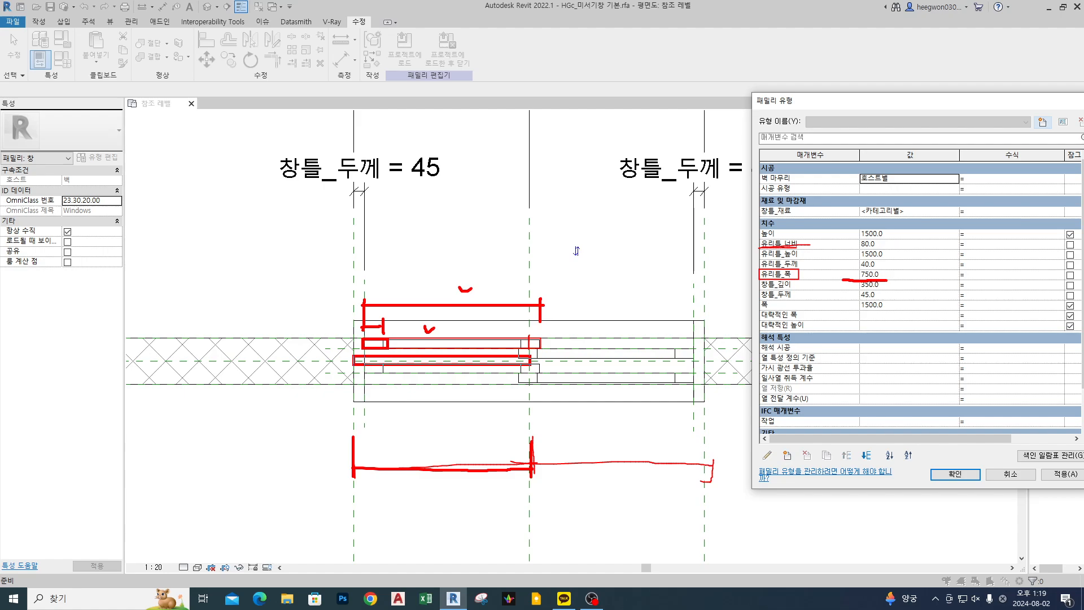
left_click_drag(531, 364, 529, 364)
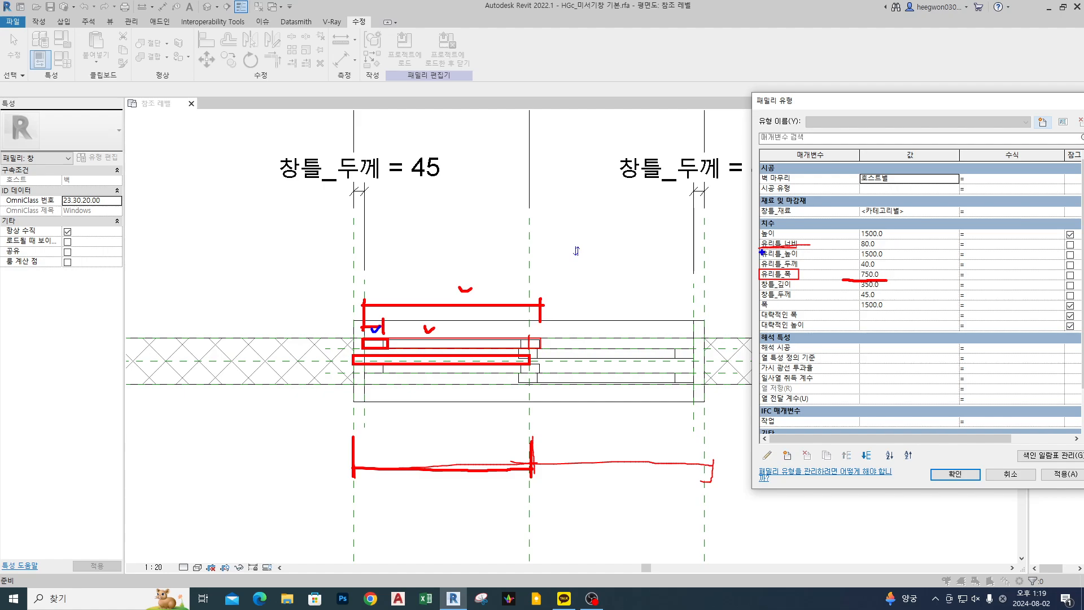
left_click_drag(753, 249, 804, 249)
left_click_drag(530, 337, 543, 337)
left_click_drag(308, 184, 381, 184)
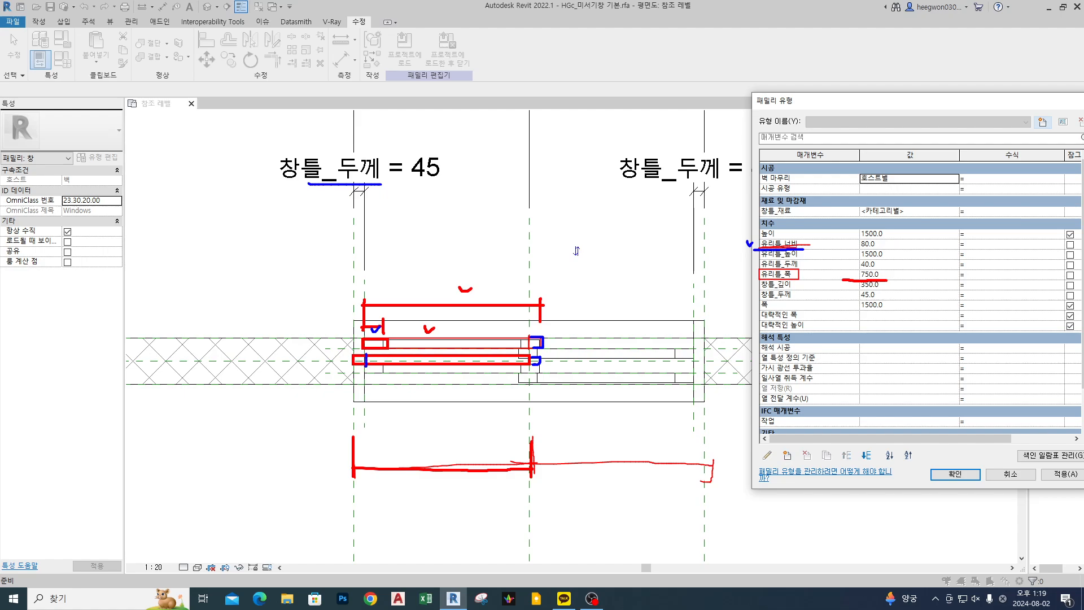
mouse_move(366, 366)
left_mouse_down()
mouse_move(351, 364)
mouse_move(540, 364)
left_mouse_up()
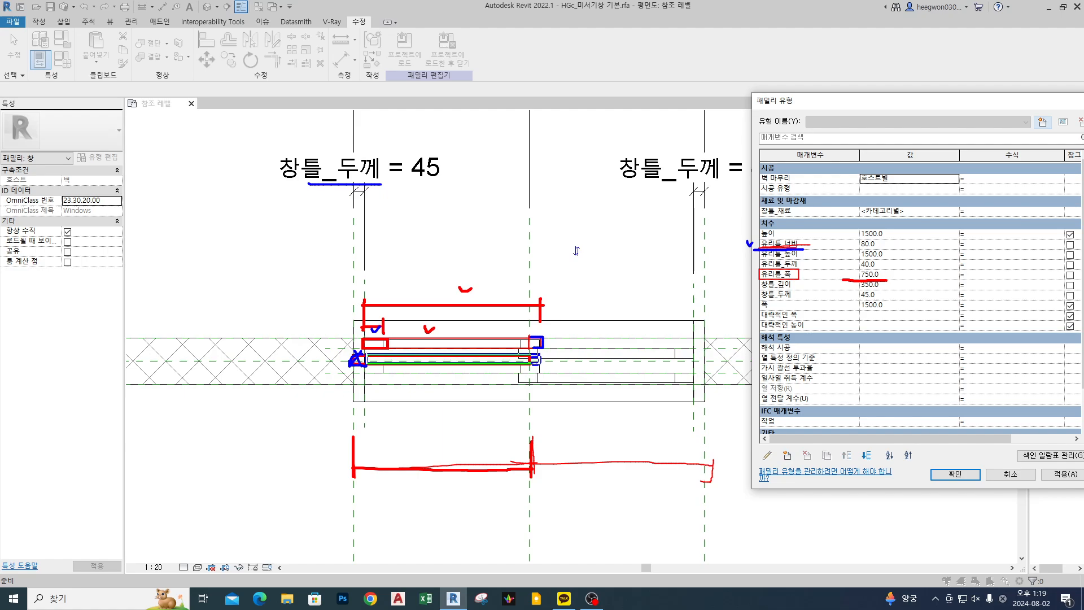
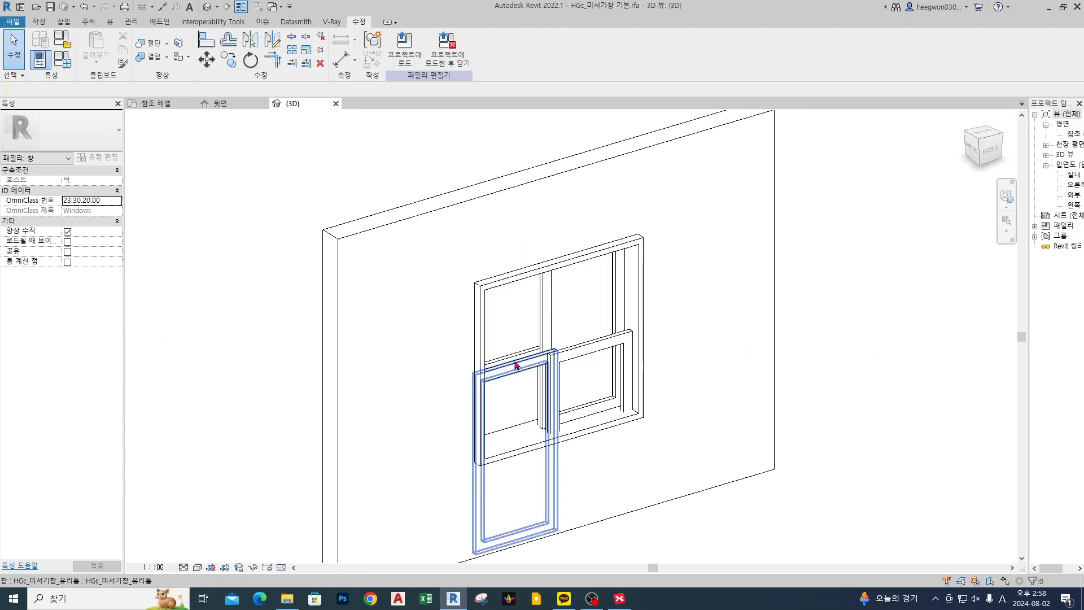
Change the work plane of all four HGc_미서기창_유리틀 glass frames to the 참조 평면 : 씰 reference plane.
left_click(563, 354)
left_click(521, 356, "ctrl")
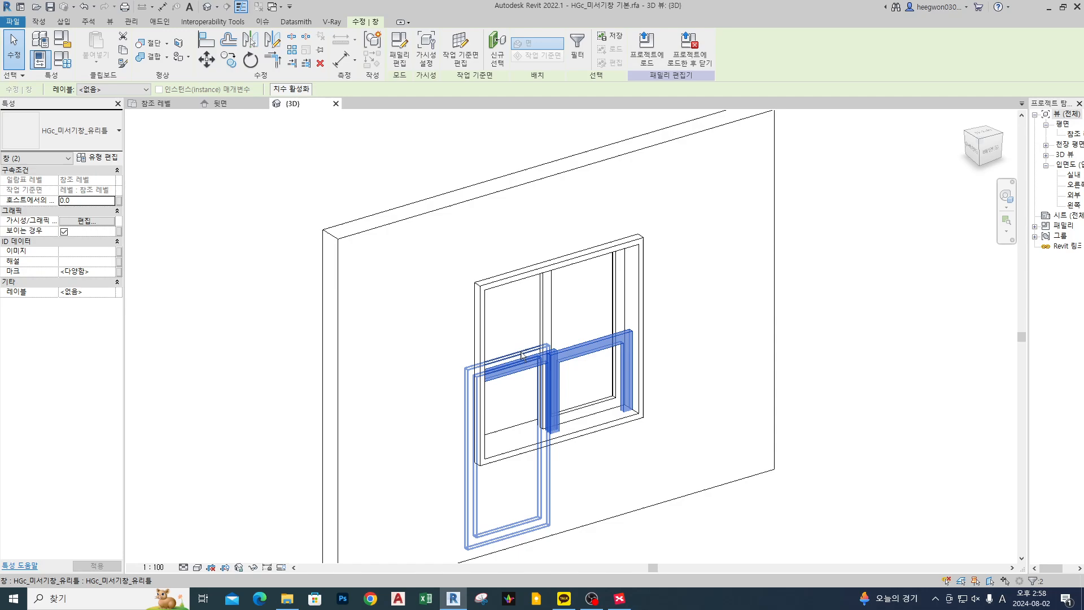
left_click(521, 351, "ctrl")
left_click(544, 314, "ctrl")
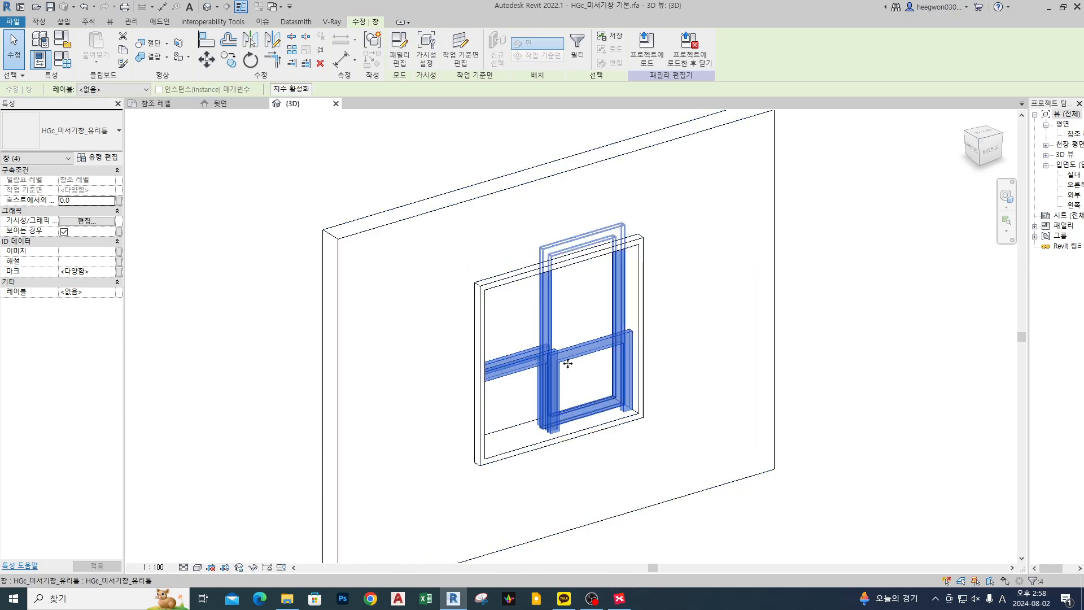
middle_click_drag(915, 382, 710, 394, "shift")
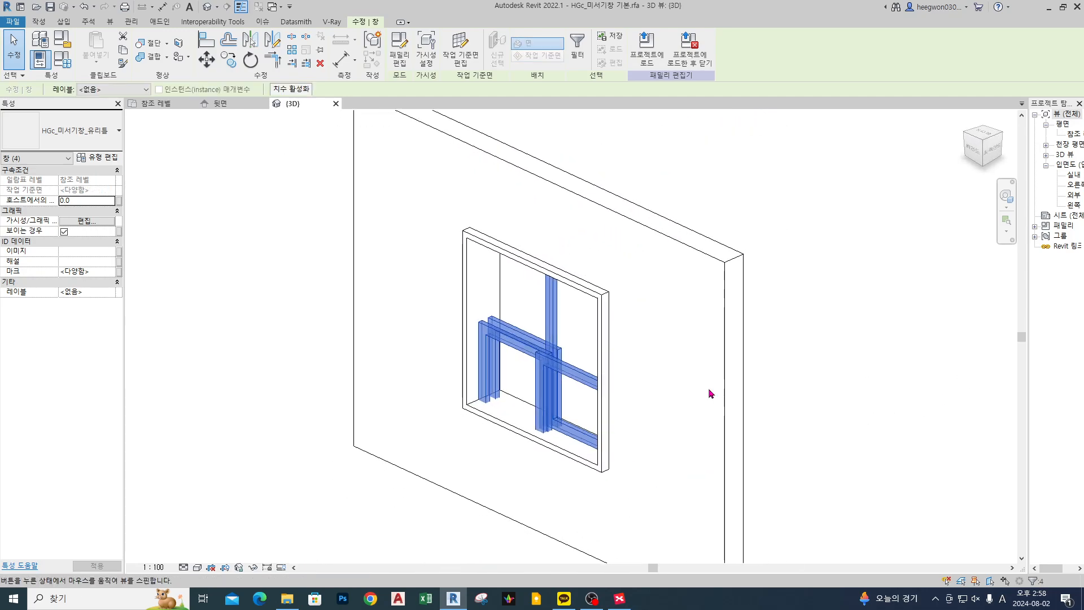
left_click(460, 50)
left_click(788, 129)
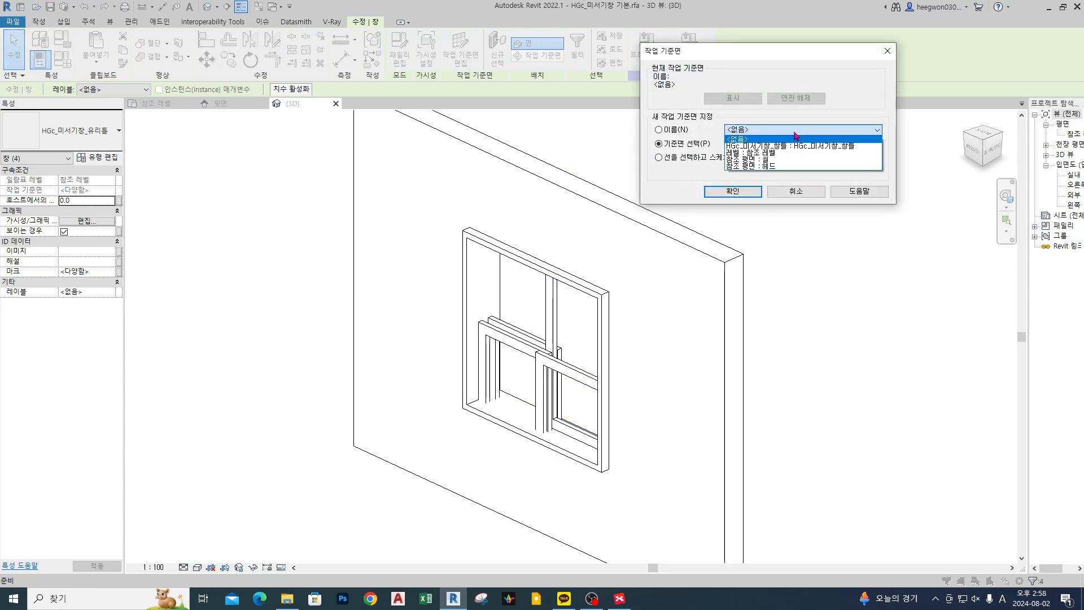
left_click(809, 161)
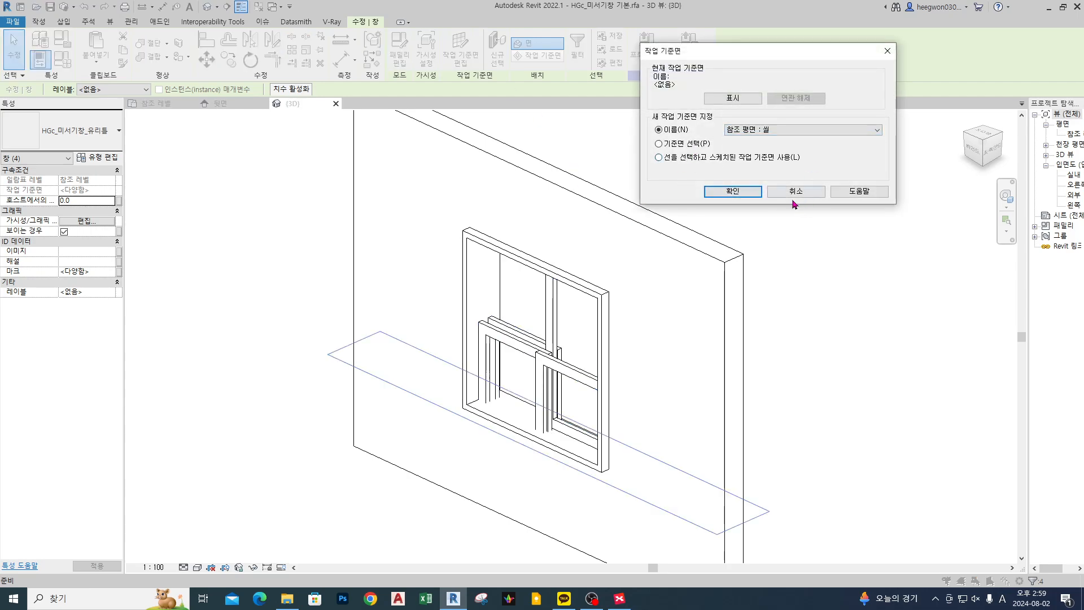
left_click(754, 192)
middle_click_drag(841, 231, 597, 290, "shift")
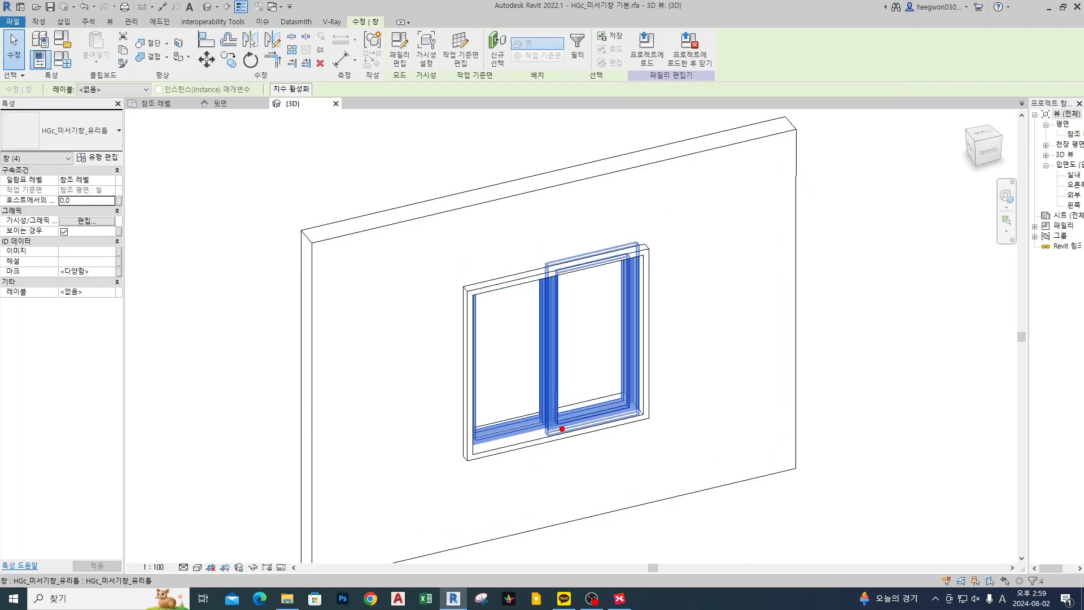
mouse_move(562, 428)
left_mouse_down()
mouse_move(568, 284)
mouse_move(581, 287)
left_mouse_up()
key("Escape")
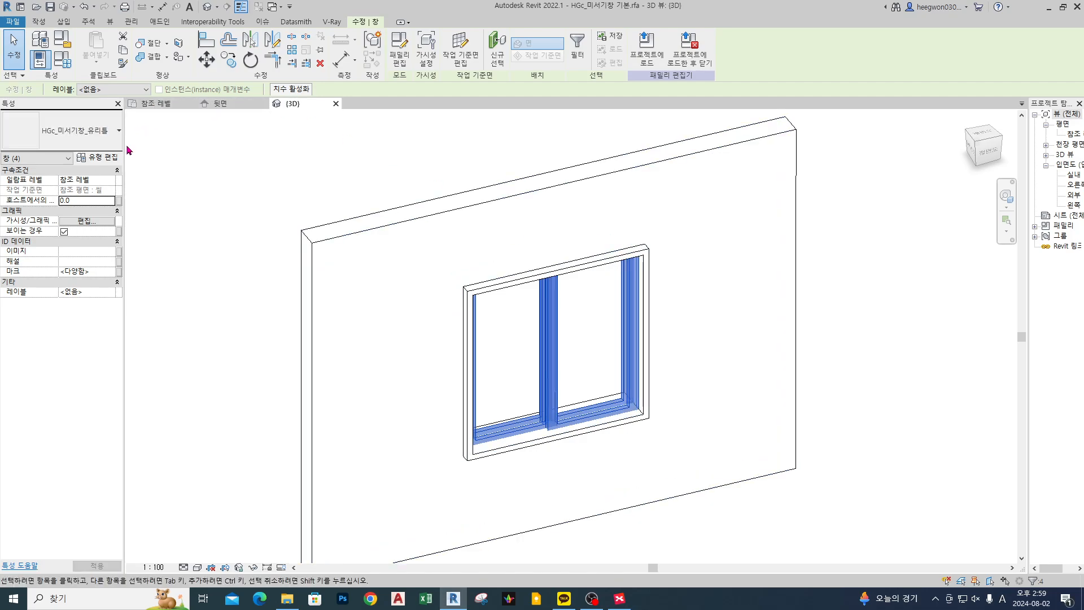
left_click(219, 103)
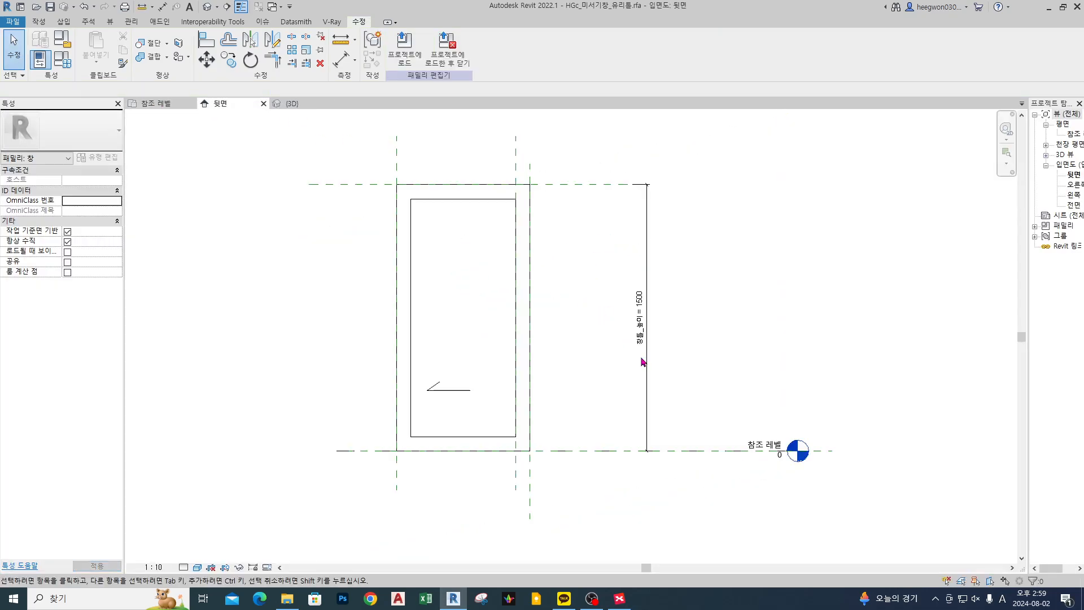
middle_click_drag(528, 491, 644, 409)
left_click(280, 104)
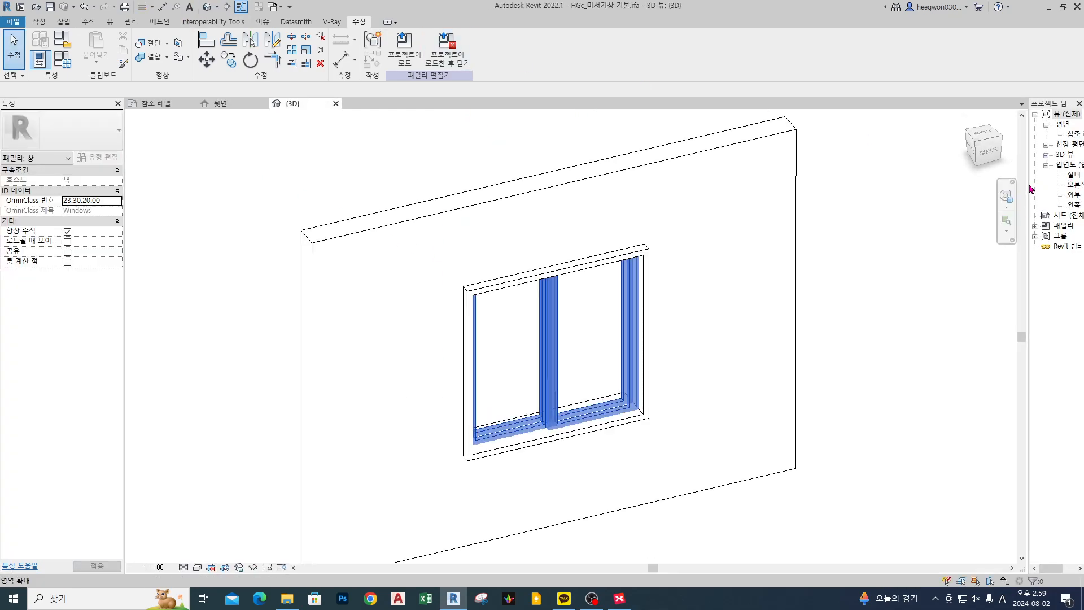
Open the 실내 elevation of the window family and inspect the lower edge of the window frame.
left_click_drag(1031, 189, 935, 186)
left_click(983, 175)
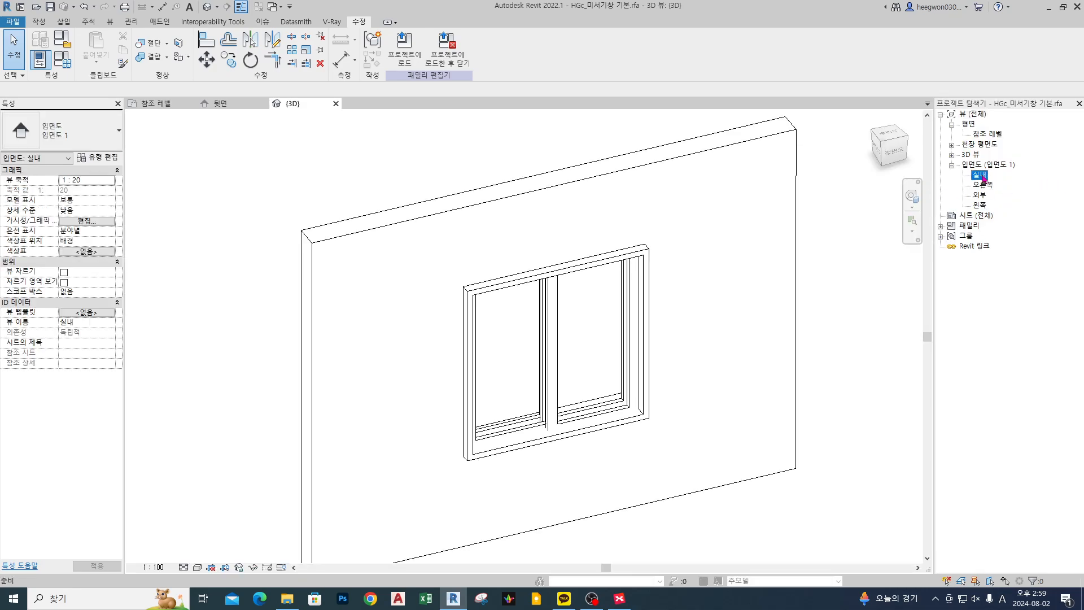
double_click(983, 175)
scroll(505, 299, "up", 5)
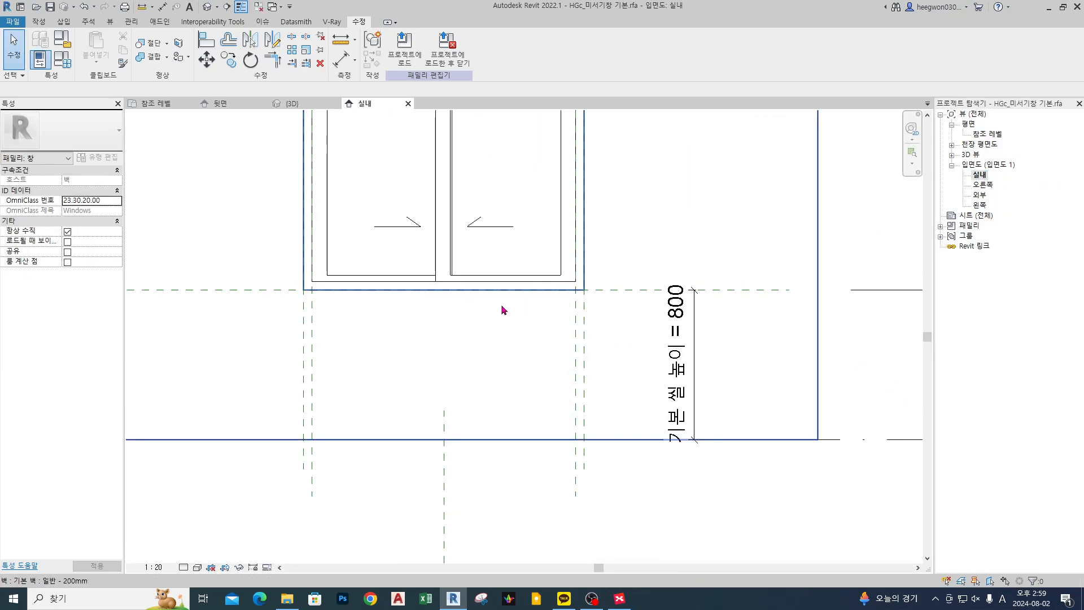
scroll(322, 274, "up", 4)
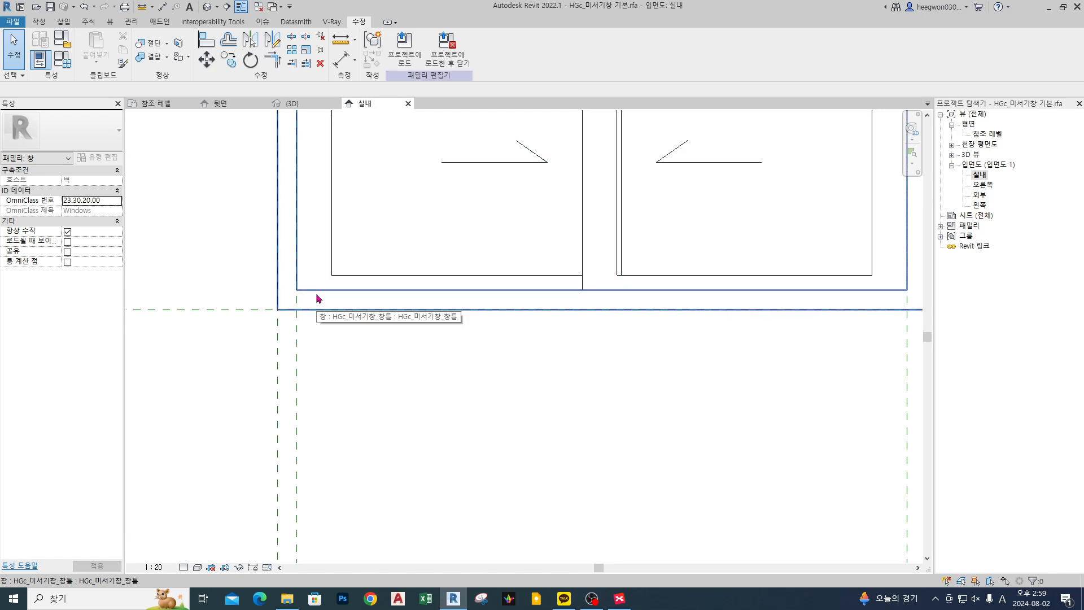
mouse_move(258, 289)
left_mouse_down()
mouse_move(497, 299)
mouse_move(897, 290)
left_mouse_up()
key("Escape")
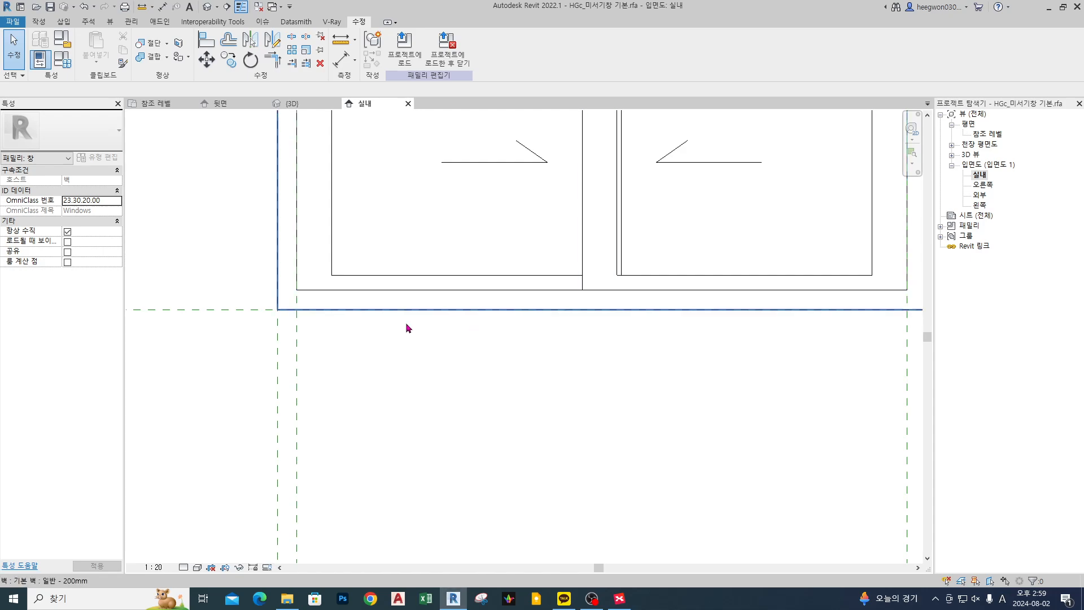
scroll(429, 327, "down", 7)
mouse_move(869, 431)
middle_mouse_down()
mouse_move(711, 440)
mouse_move(719, 498)
middle_mouse_up()
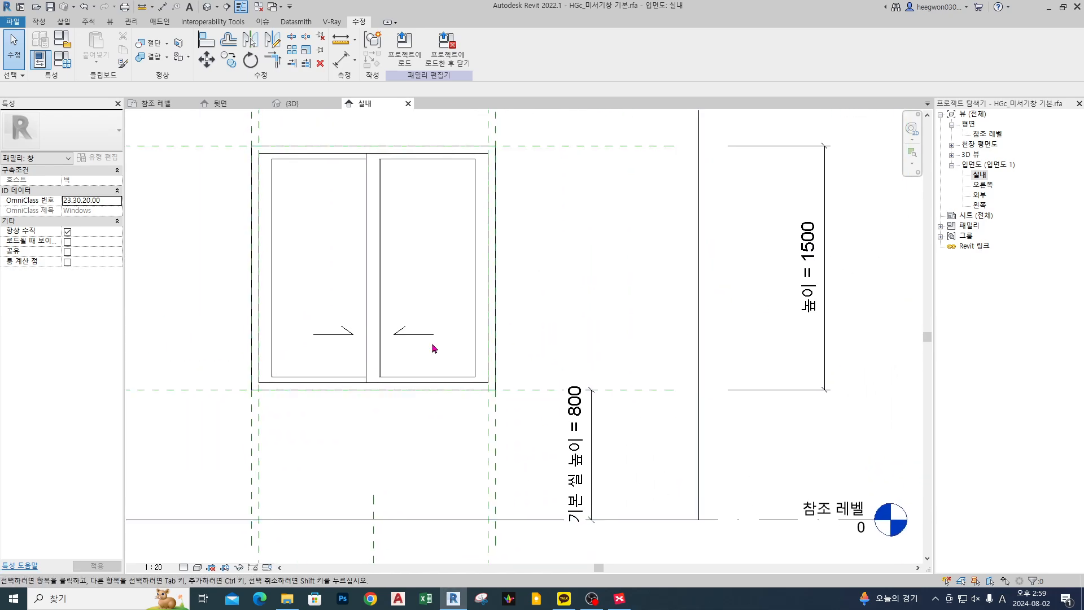
Compare the lower edge of the glass frame with the sill plane and the inner edge of the window frame.
left_click(366, 288)
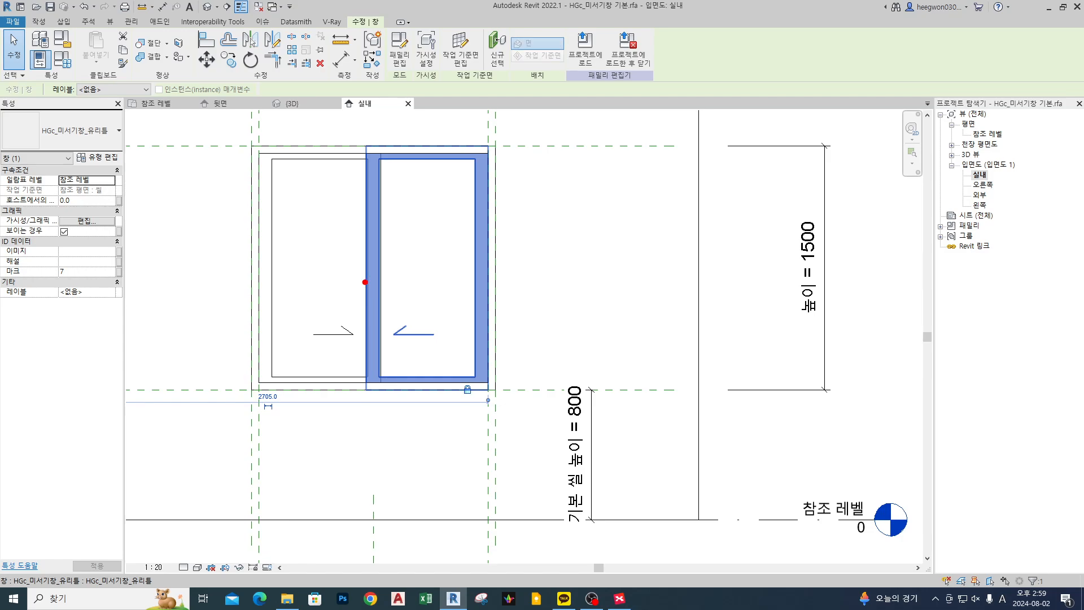
left_click_drag(359, 393, 427, 391)
left_click_drag(338, 384, 388, 382)
left_click_drag(532, 377, 548, 376)
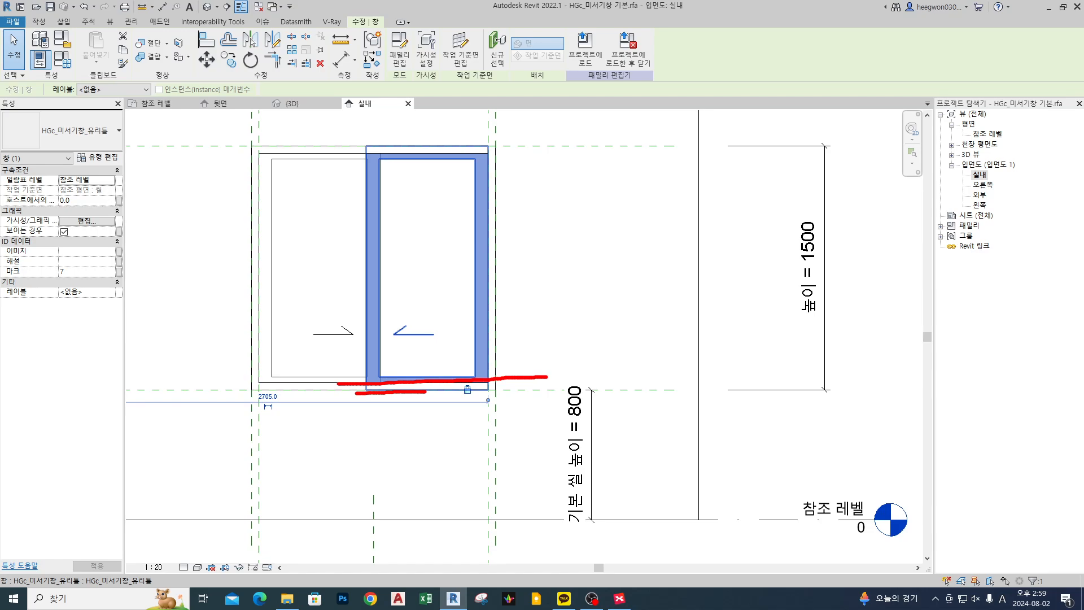
key("Escape")
key("Escape")
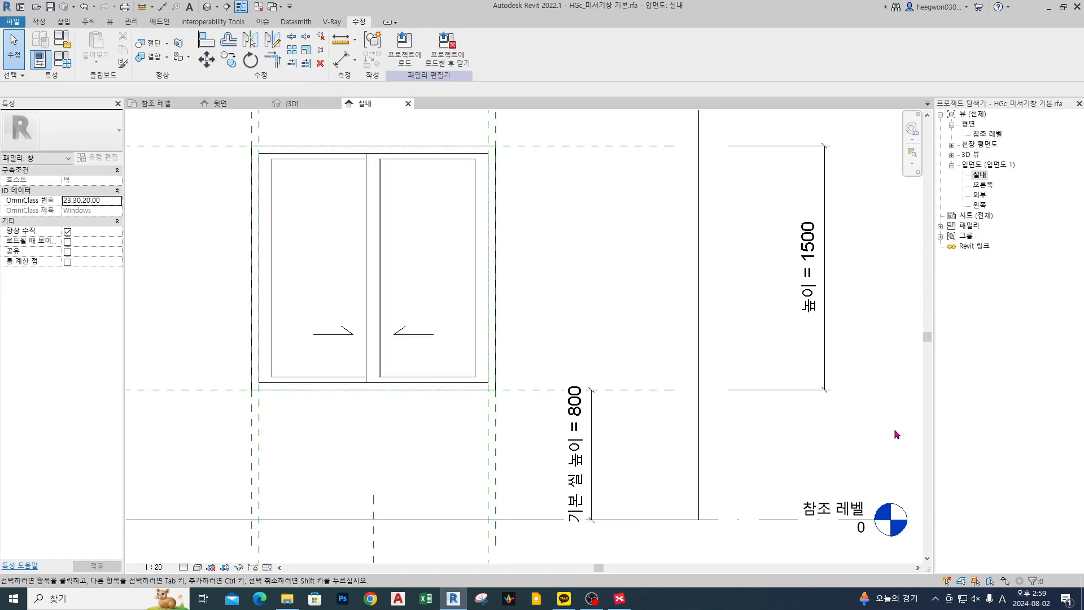
Draw a horizontal reference plane across the window about 77 mm above the sill plane.
key("r")
key("p")
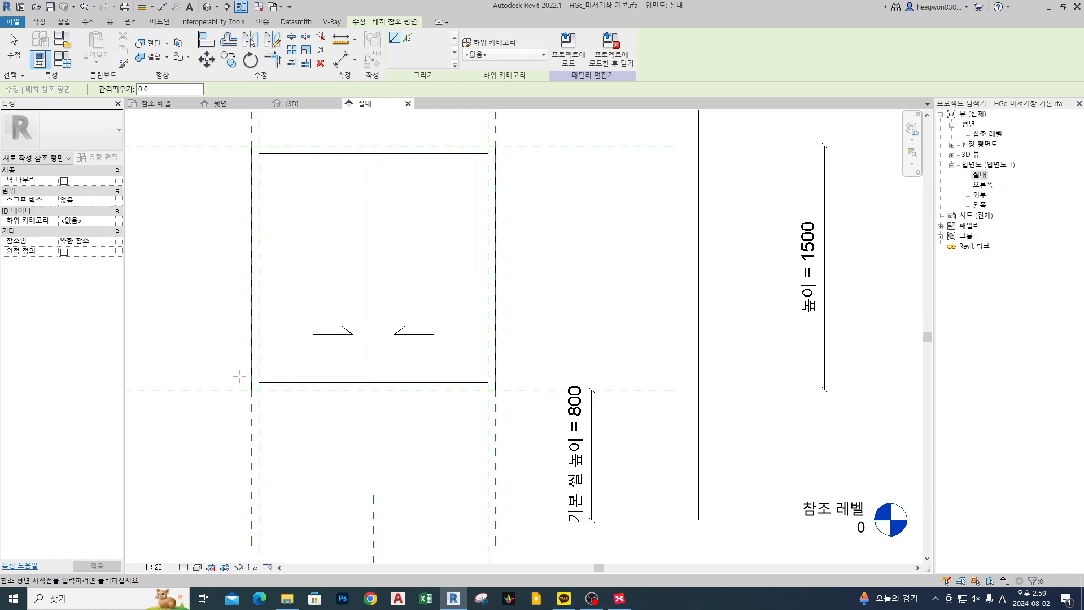
key("Escape")
key("Escape")
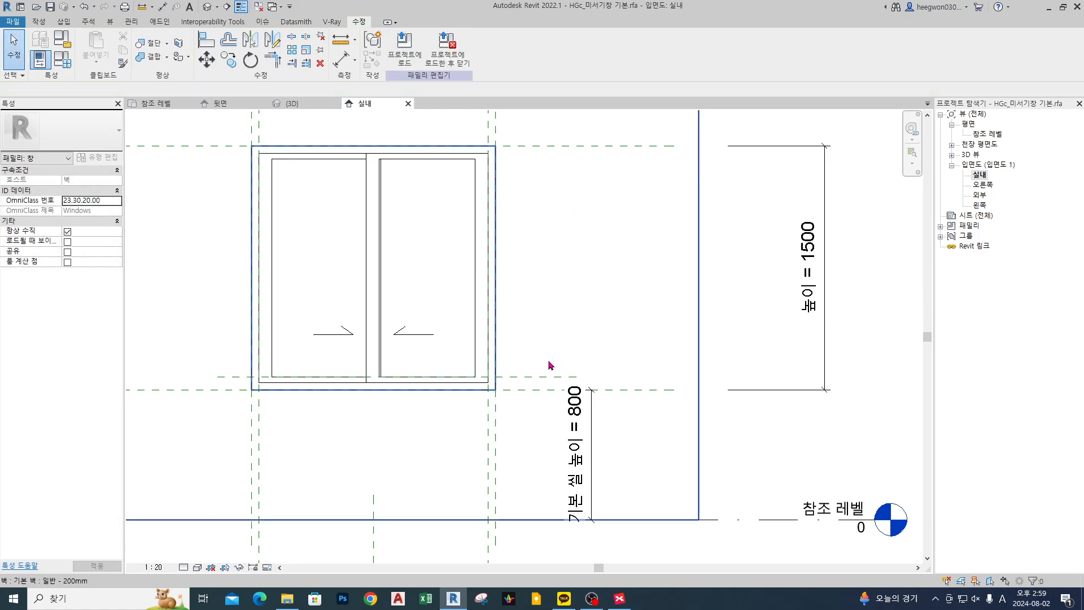
middle_click_drag(550, 367, 552, 381)
Dimension the distance between the sill plane and the reference plane above it, and label the dimension with the 창틀_두께 parameter.
key("d")
key("i")
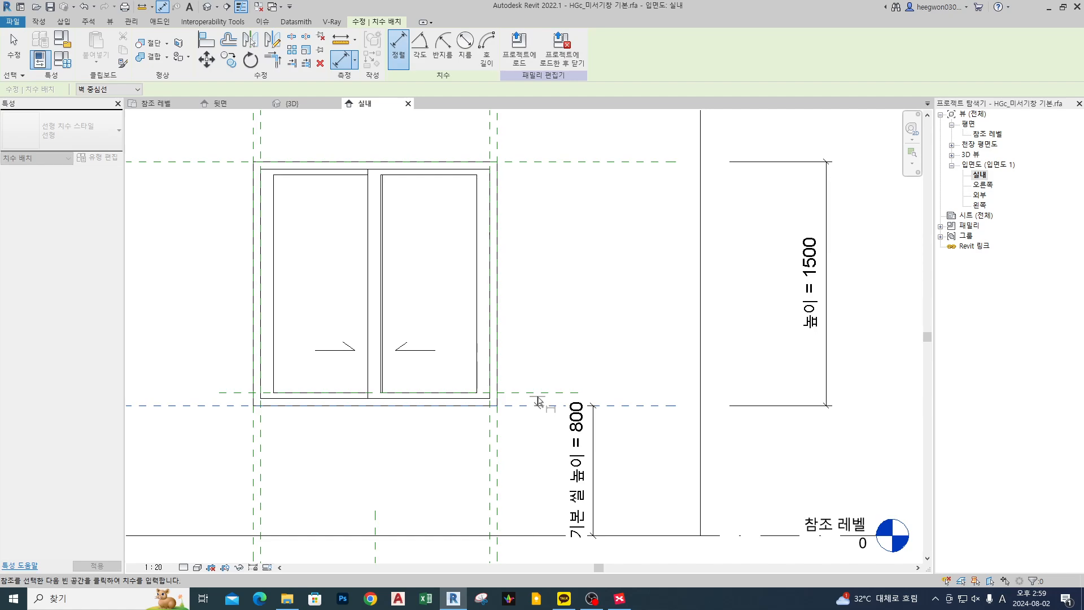
left_click(639, 398)
key("Escape")
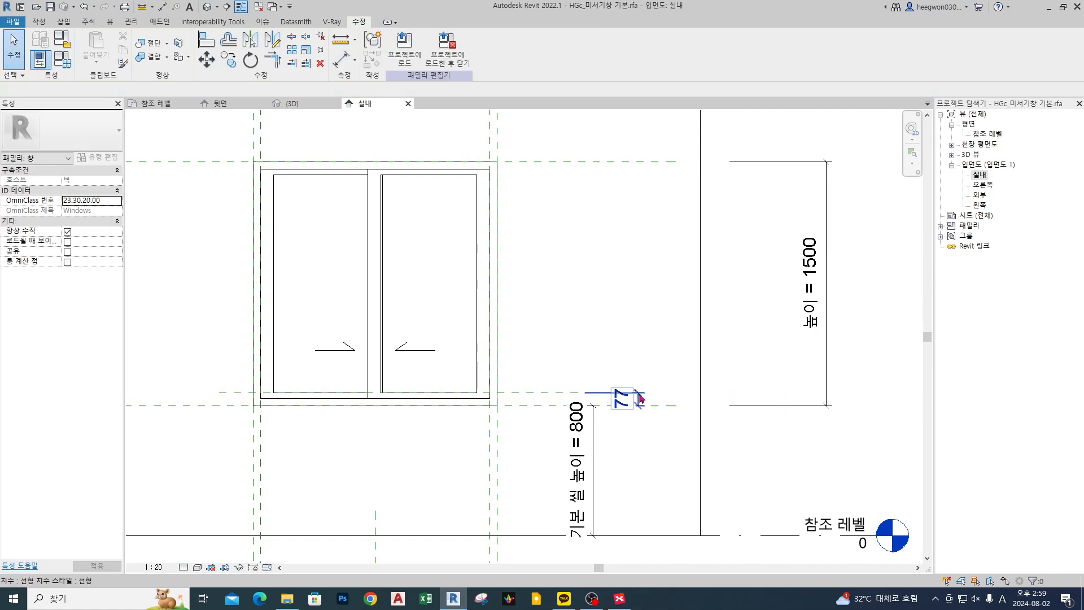
left_click(445, 48)
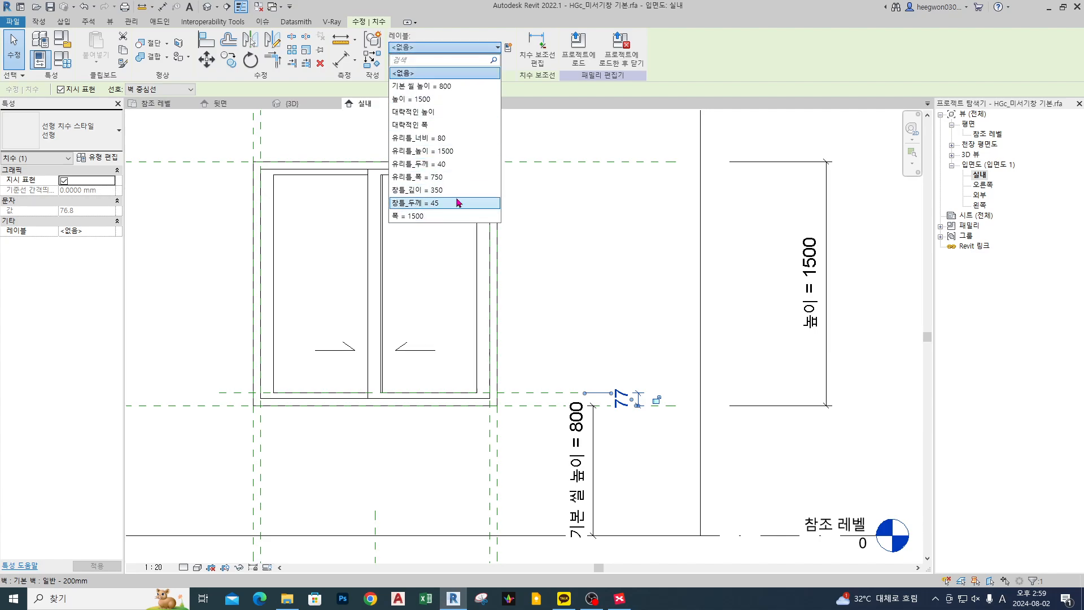
left_click(457, 202)
left_click(787, 443)
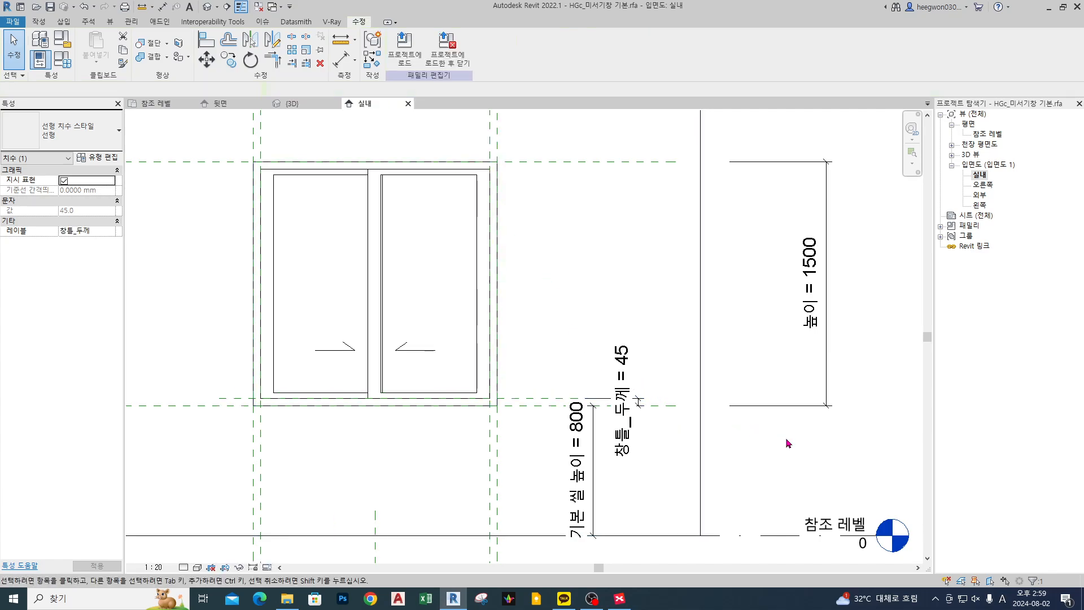
Name the reference plane just above the sill 유리틀 설치면.
left_click(532, 399)
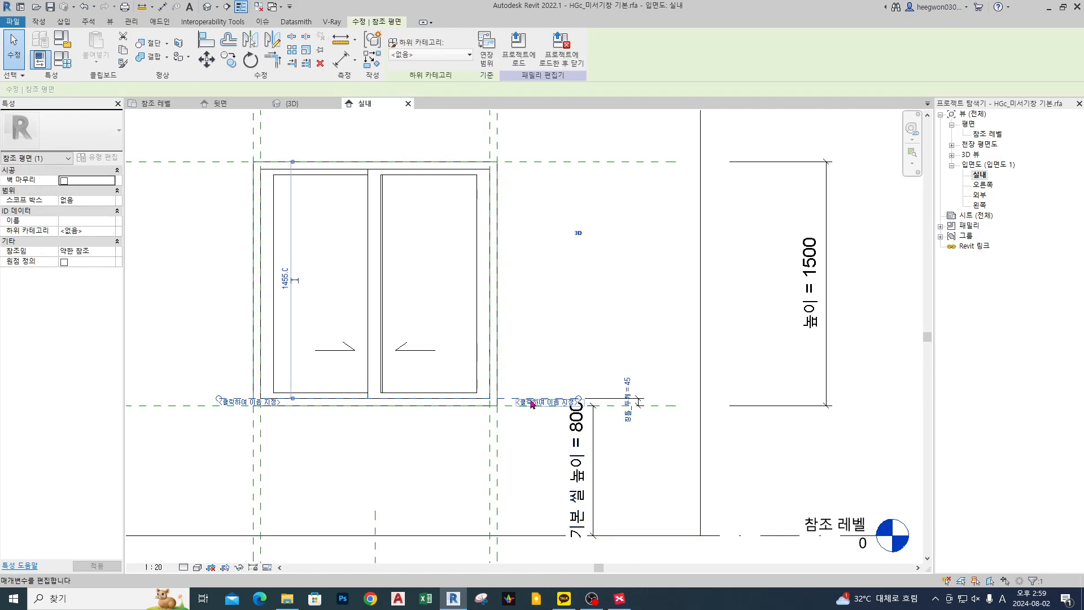
left_click_drag(586, 420, 584, 399)
key("Escape")
left_click(541, 404)
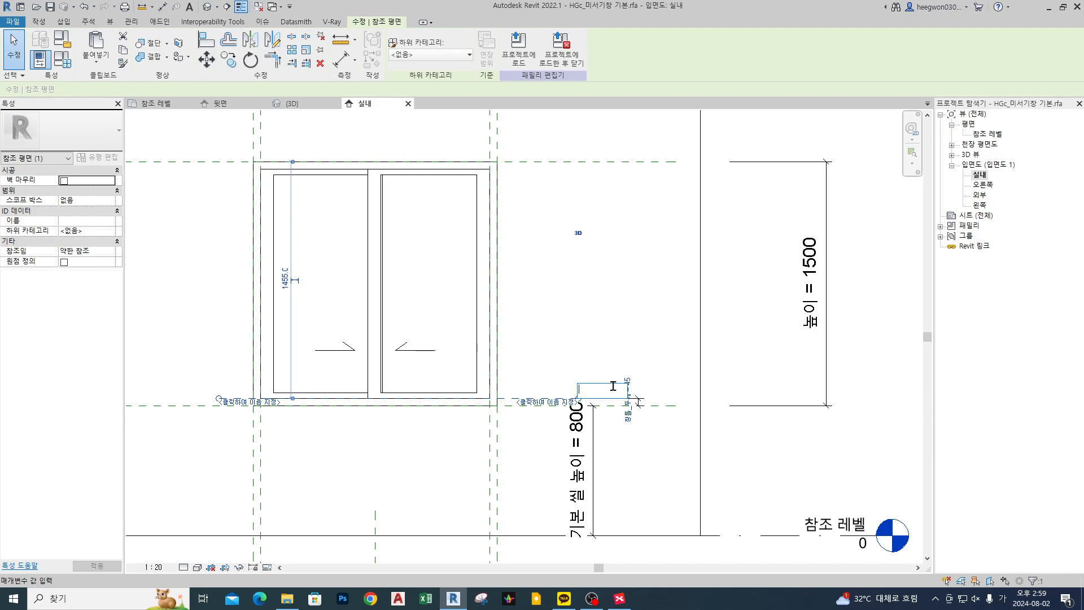
type("c")
key("BackSpace")
key("Hangul")
type("ckd")
key("BackSpace")
key("BackSpace")
key("BackSpace")
key("Hangul")
type("ㅊ유리틀 설치면")
key("Return")
key("Escape")
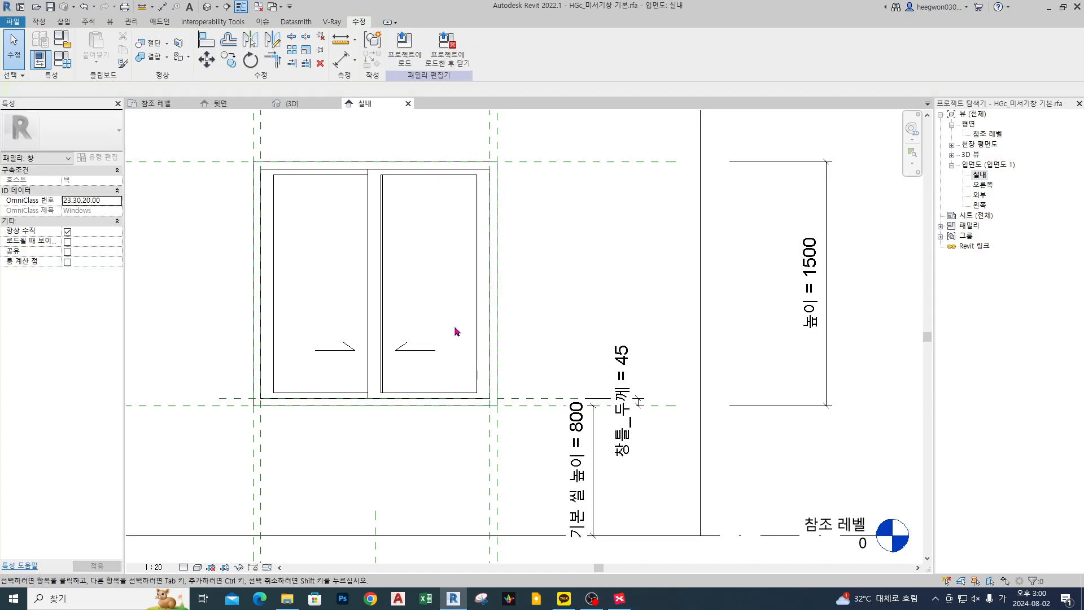
In the 3D view, move the four HGc_미서기창_유리틀 glass frames to the work plane 참조 평면 : 유리틀 설치면.
left_click(209, 6)
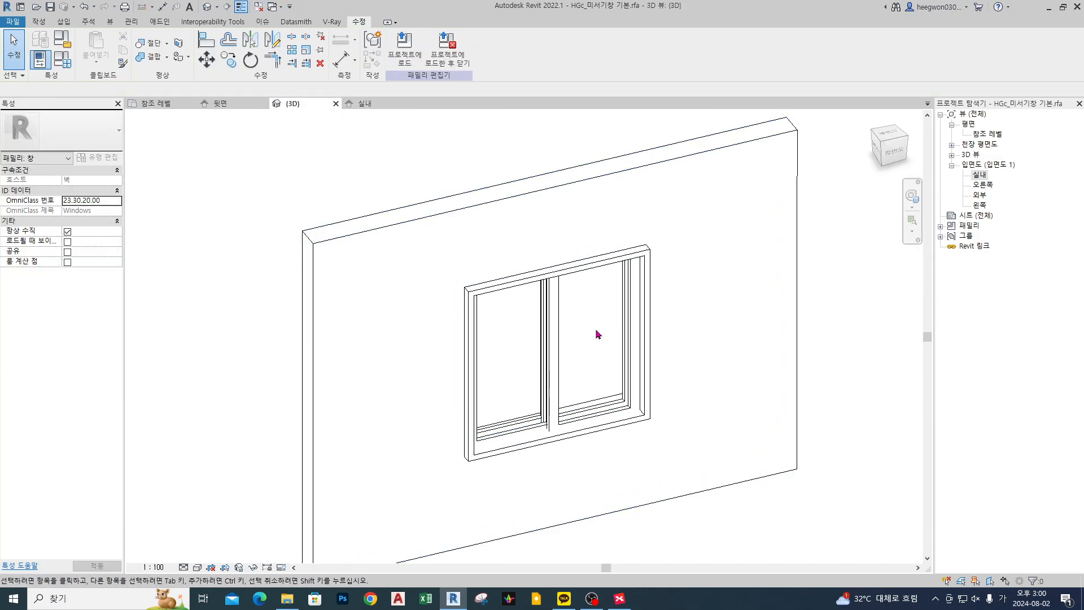
left_click(539, 340)
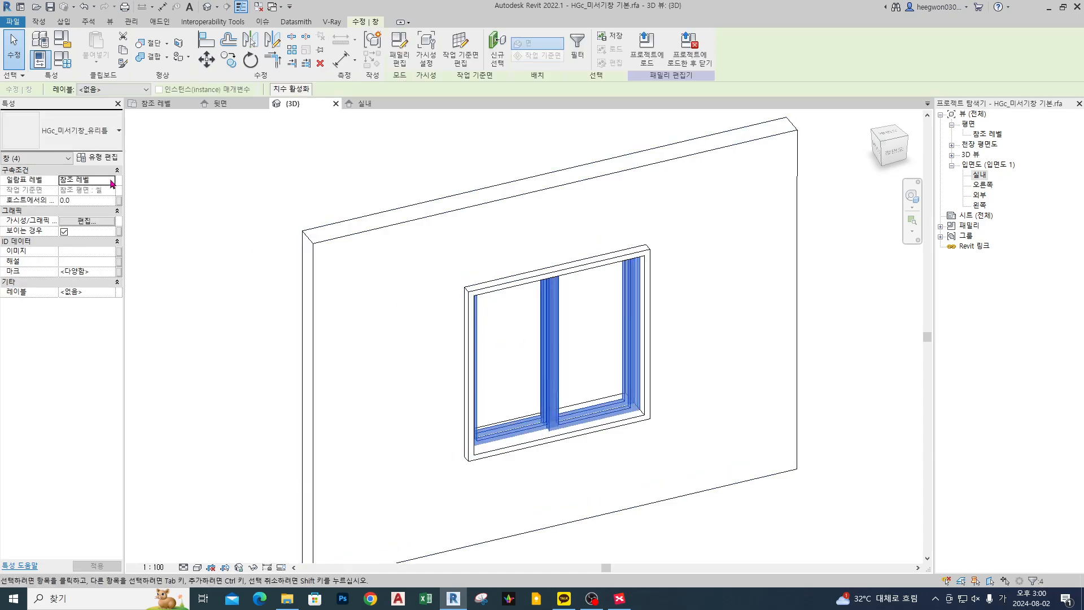
left_click(460, 46)
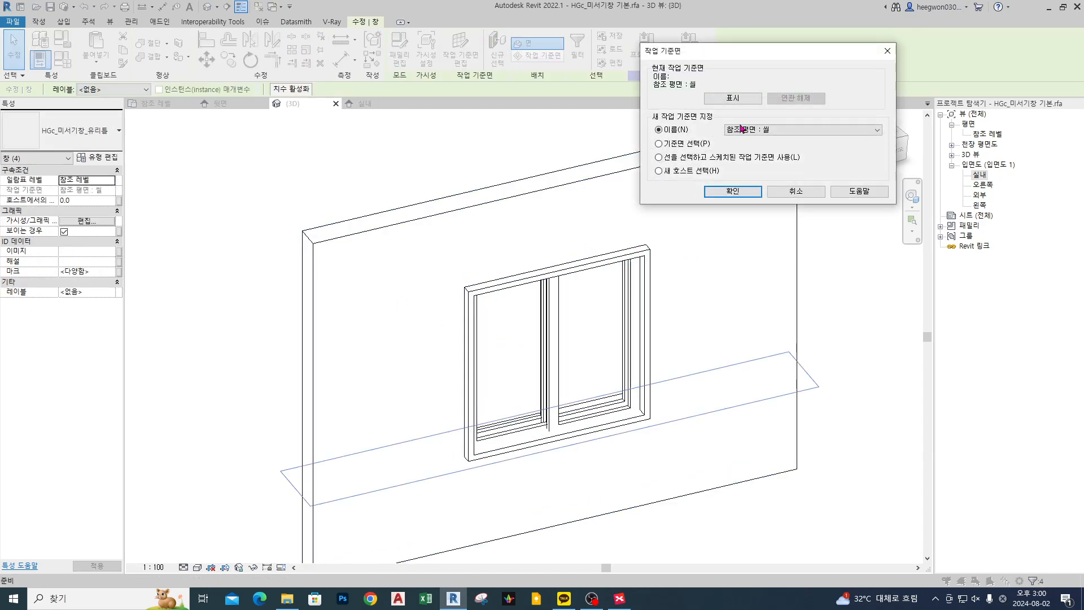
left_click(772, 132)
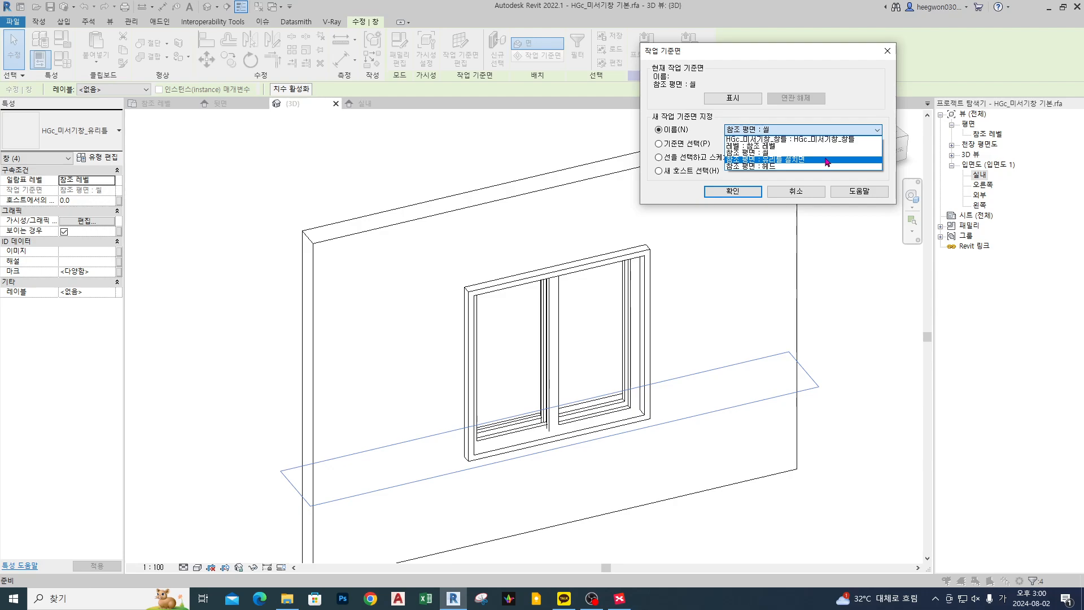
left_click(827, 160)
left_click(734, 192)
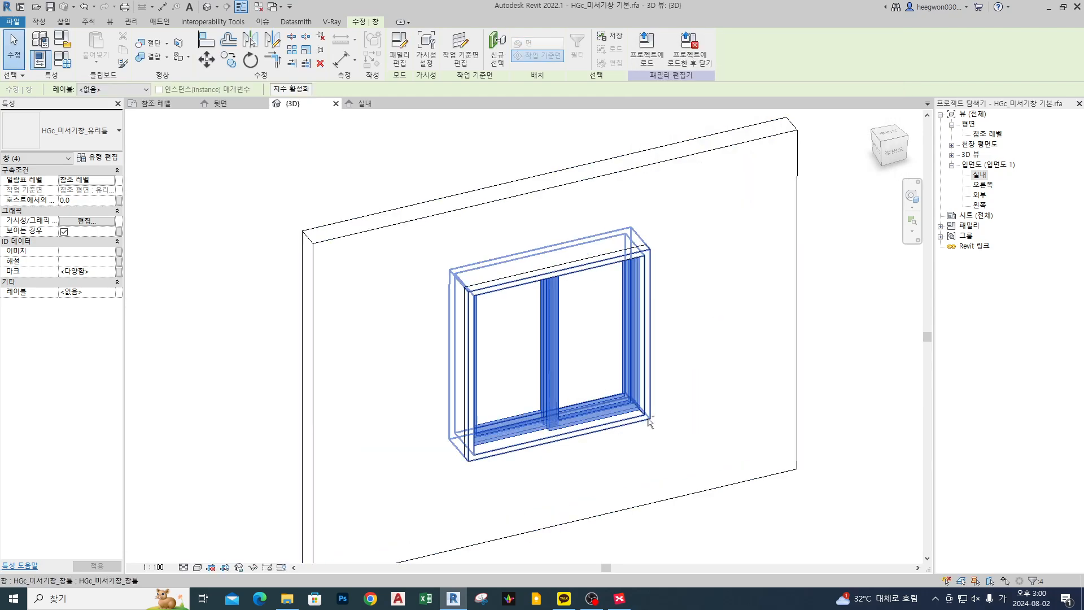
Examine how the glass frames sit against the window frame's side and bottom in the 3D view and the 실내 elevation.
left_click_drag(637, 410, 541, 434)
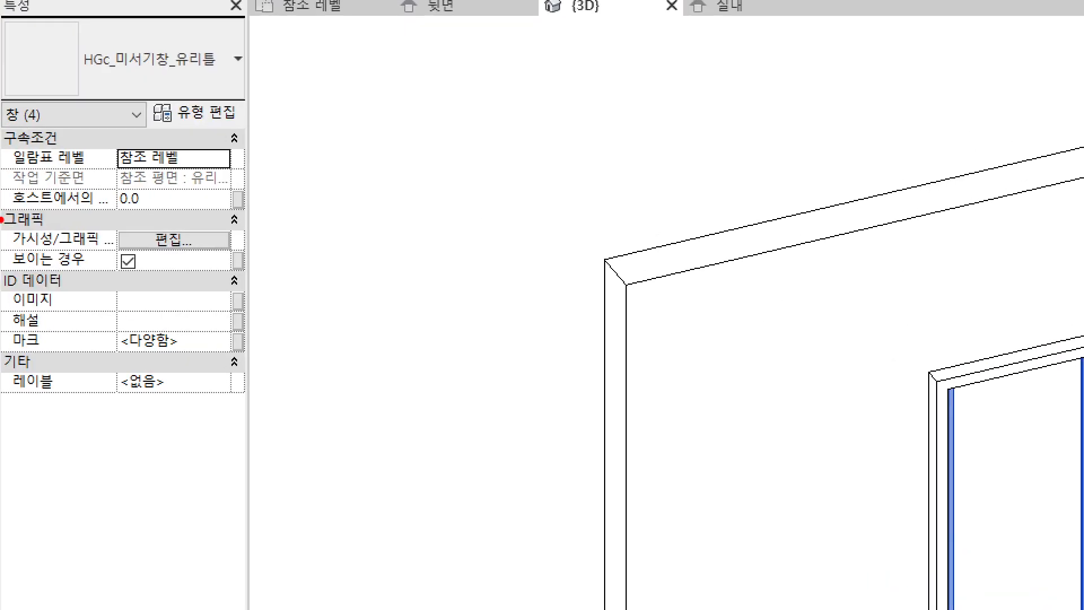
left_click_drag(1, 219, 286, 183, "ctrl")
left_click_drag(383, 115, 295, 180)
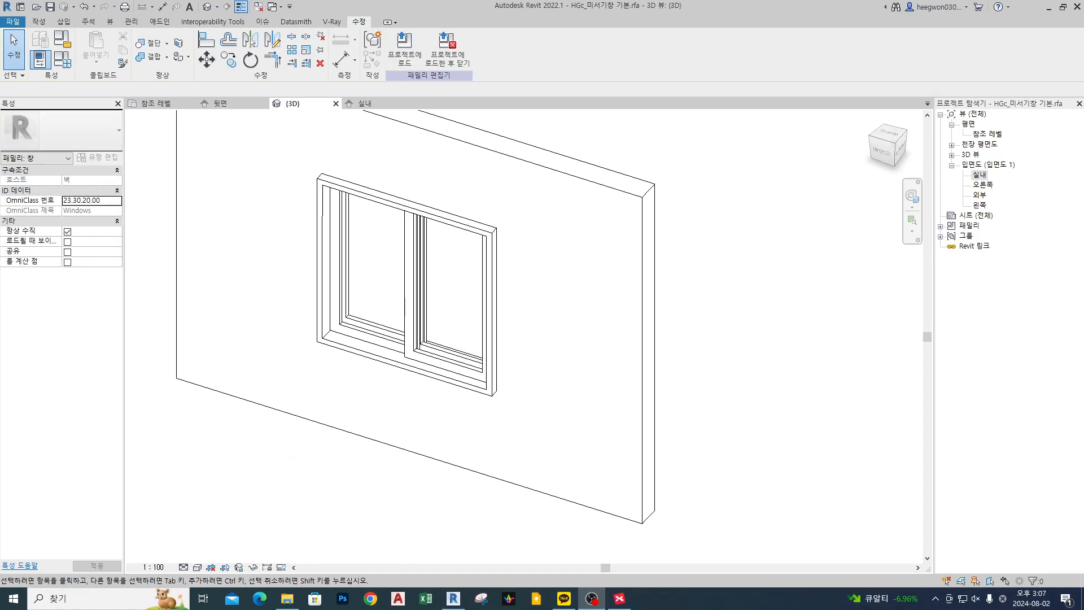
mouse_move(332, 220)
left_mouse_down()
mouse_move(325, 329)
mouse_move(315, 295)
mouse_move(452, 372)
mouse_move(512, 387)
left_mouse_up()
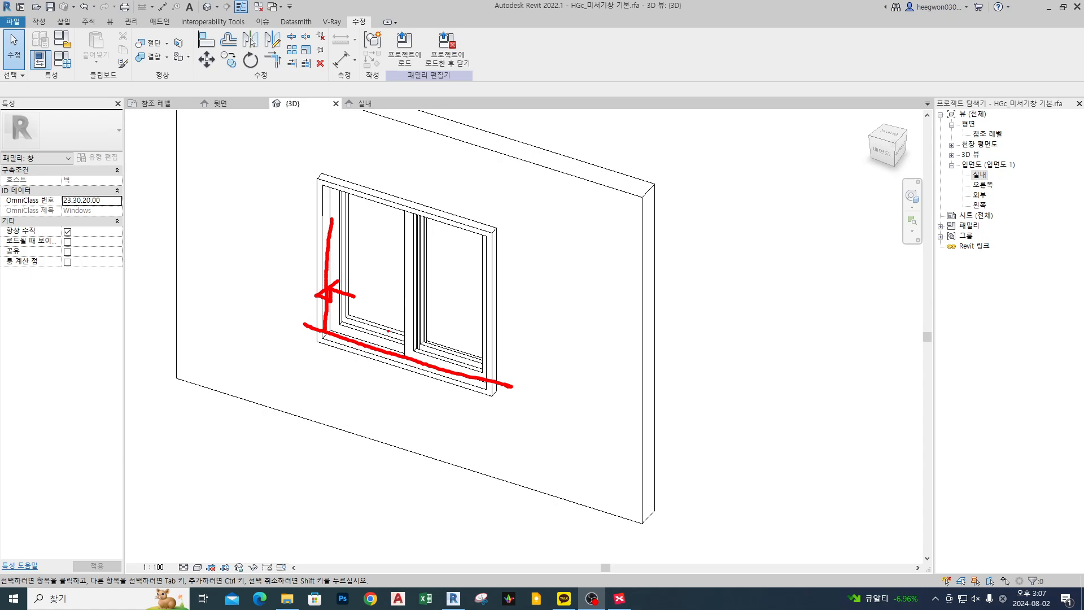
left_click_drag(374, 311, 374, 348)
left_click_drag(337, 258, 440, 281)
mouse_move(371, 316)
left_mouse_down()
mouse_move(366, 183)
mouse_move(375, 173)
left_mouse_up()
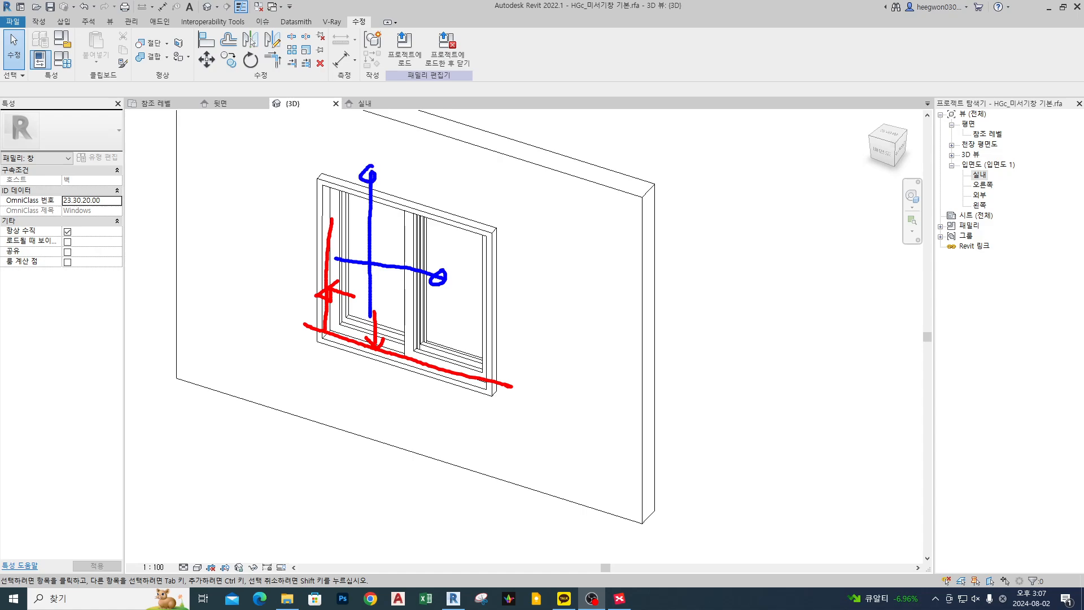
key("Escape")
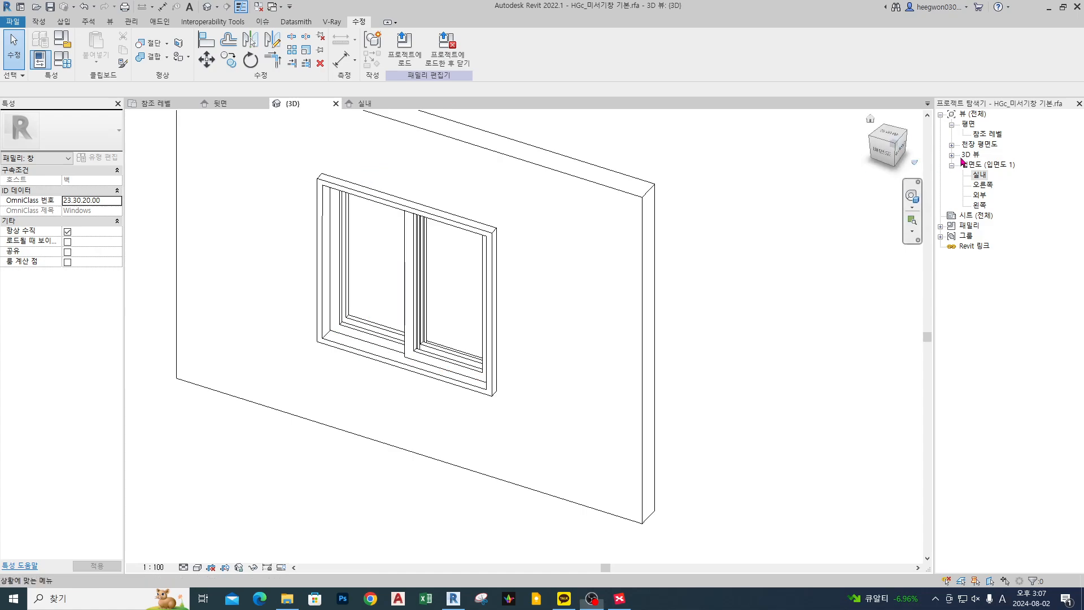
left_click(376, 290)
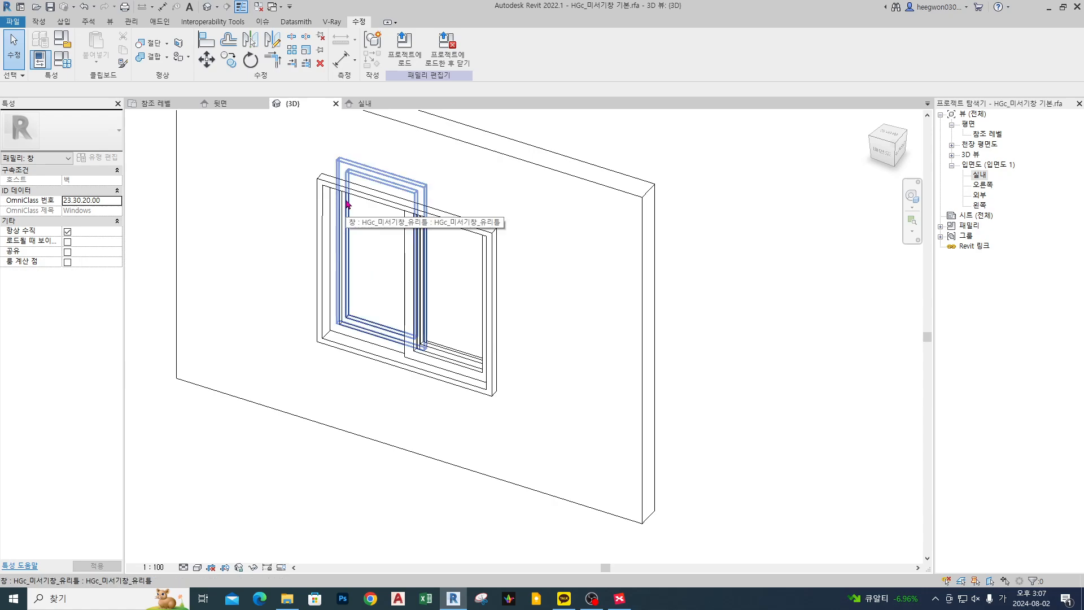
left_click(374, 103)
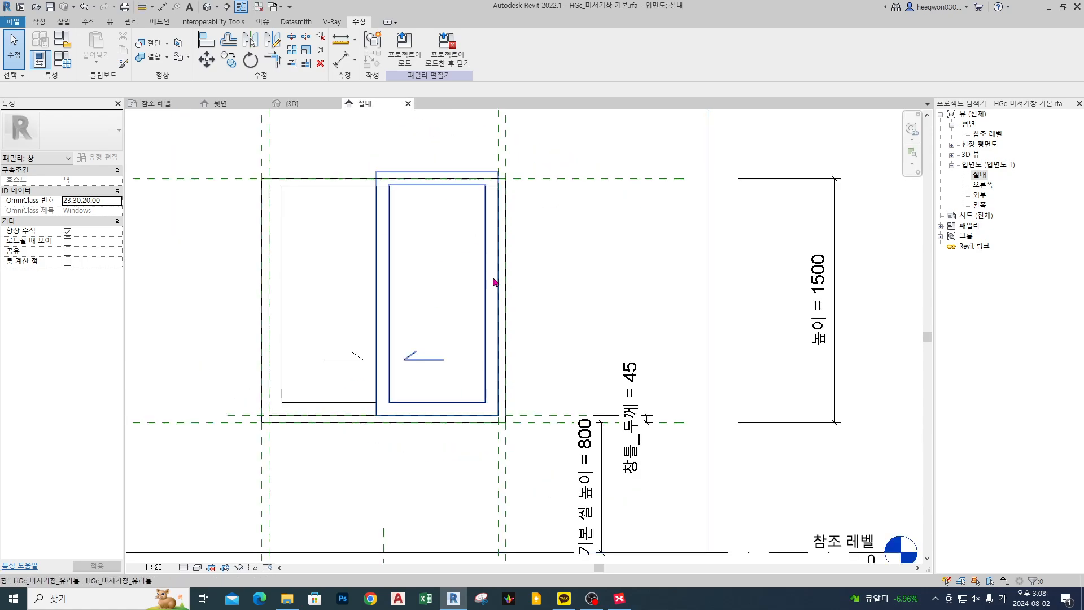
scroll(493, 283, "down", 2)
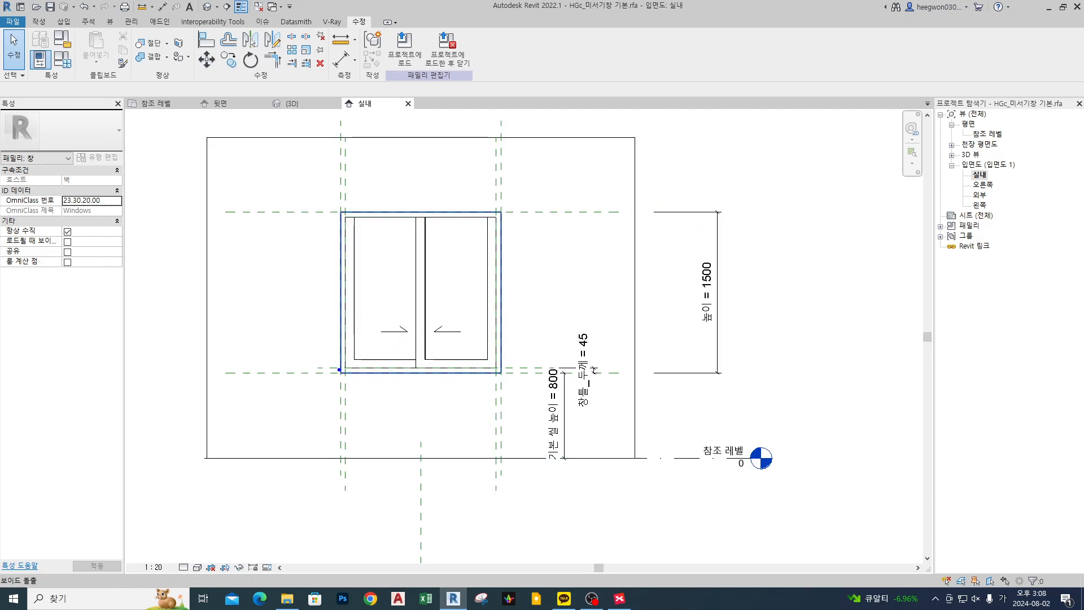
mouse_move(329, 368)
left_mouse_down()
mouse_move(329, 216)
mouse_move(360, 218)
left_mouse_up()
Open the 참조 레벨 floor plan and restore its temporarily hidden elements.
double_click(987, 133)
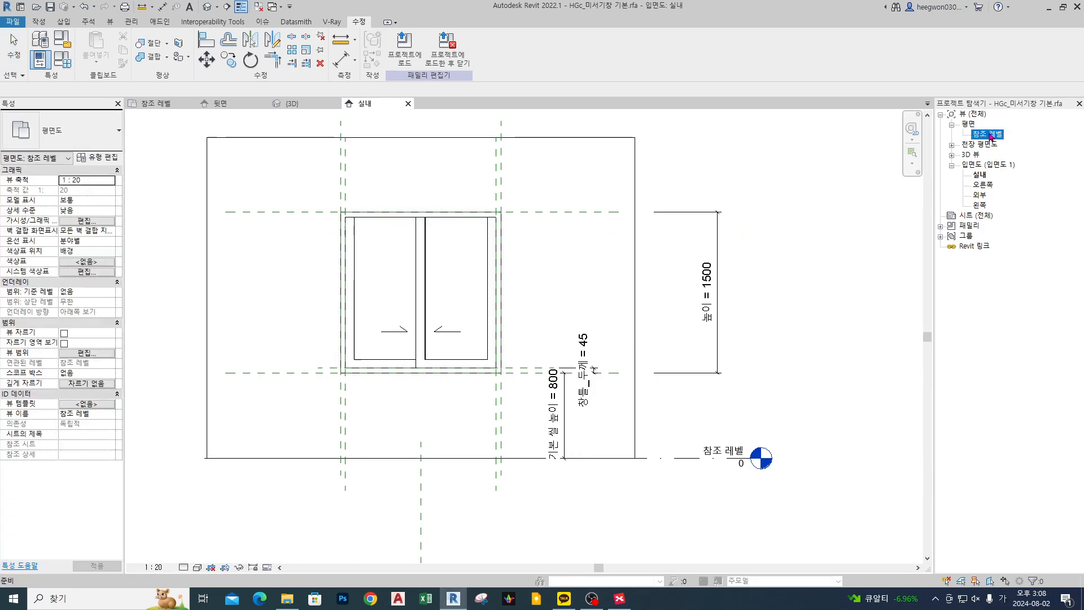
scroll(505, 316, "down", 3)
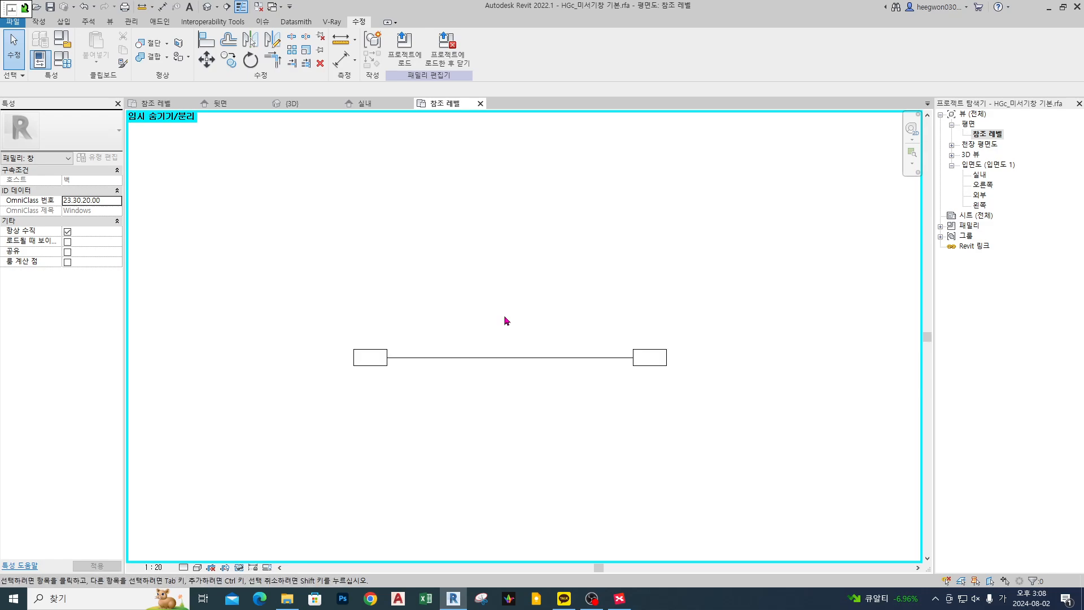
key("h")
key("r")
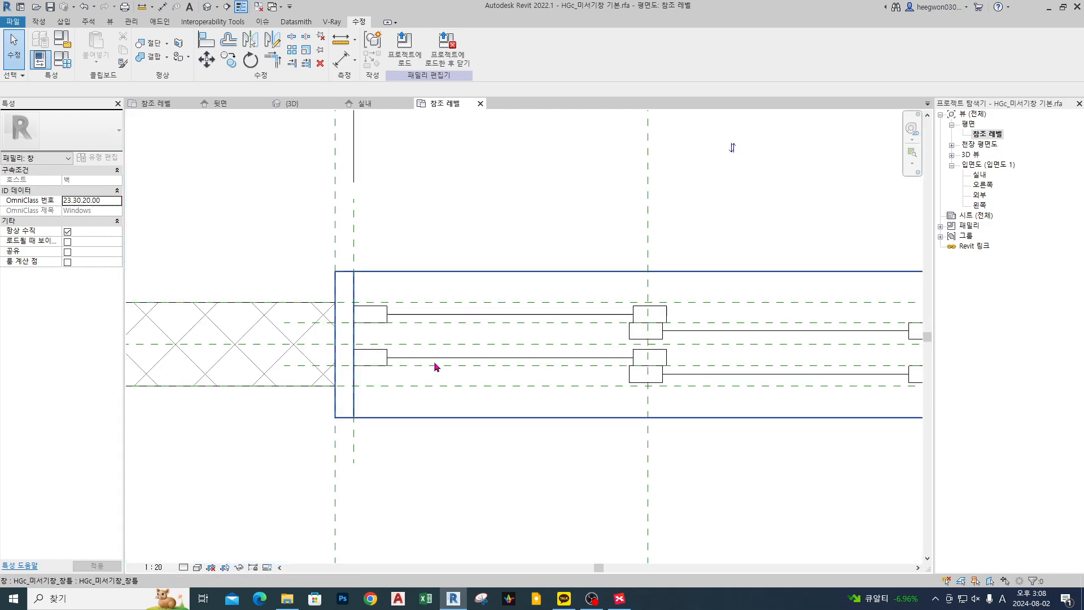
mouse_move(355, 285)
left_mouse_down()
mouse_move(357, 347)
mouse_move(392, 315)
mouse_move(673, 322)
left_mouse_up()
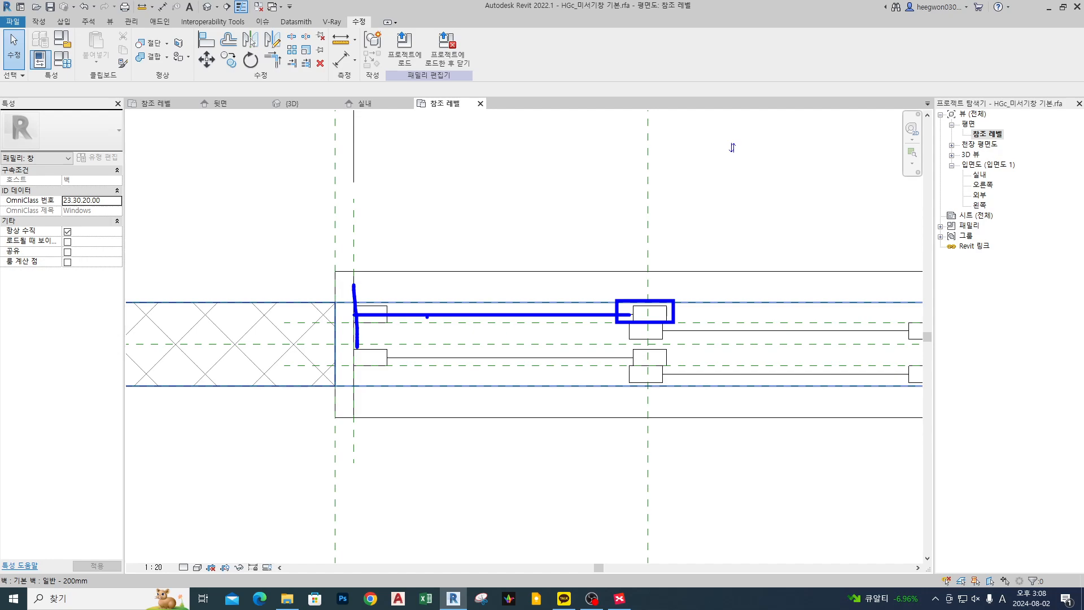
key("Escape")
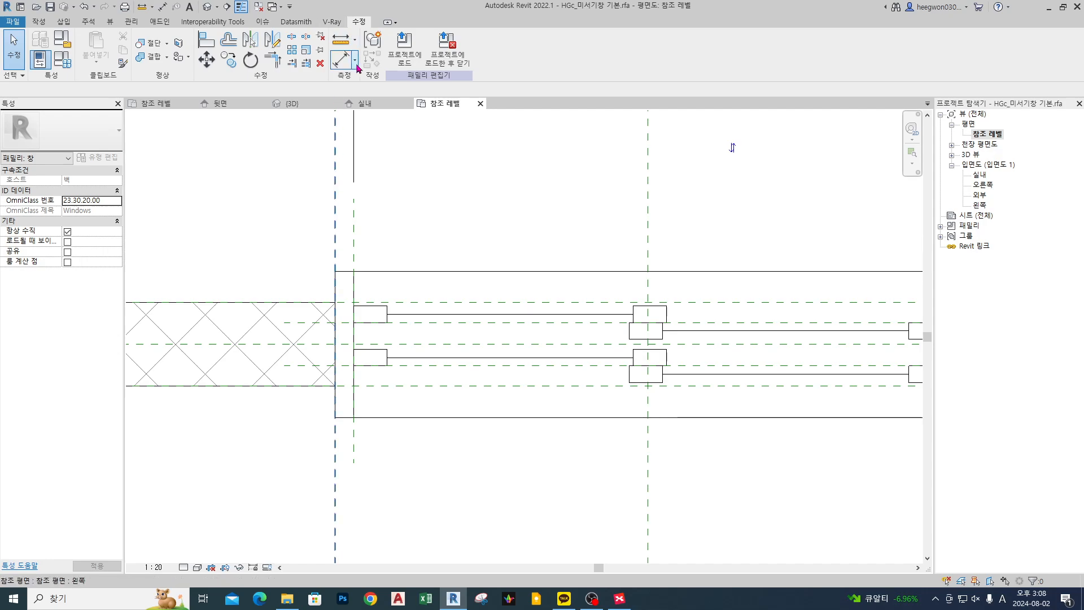
In the 실내 elevation, examine the glass frames' top and bottom edges against the head plane, the sill plane and the 창틀_두께 offset.
left_click(363, 105)
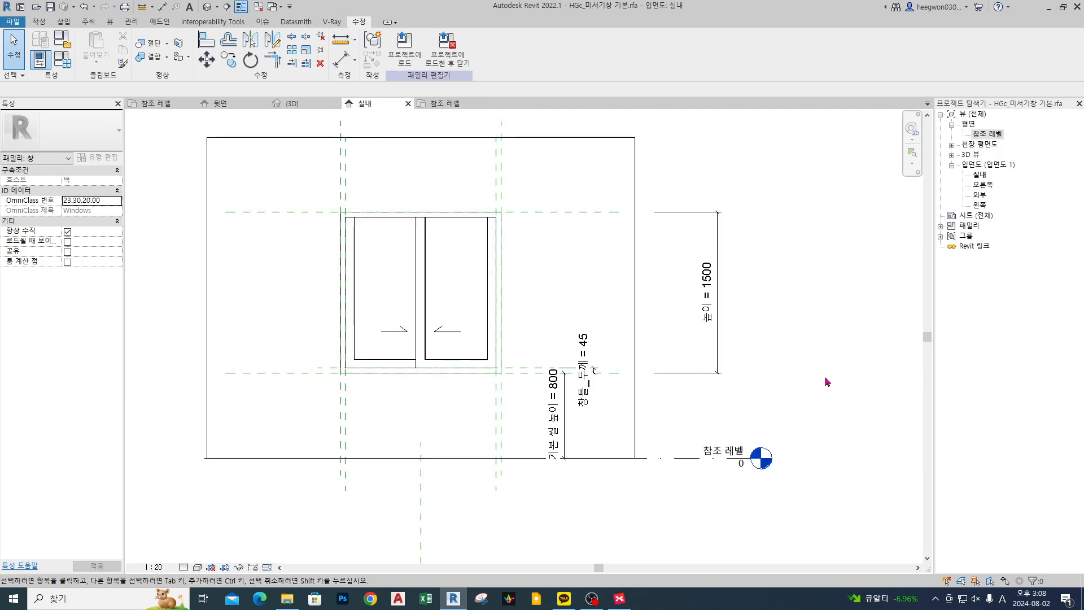
middle_click_drag(807, 369, 835, 385)
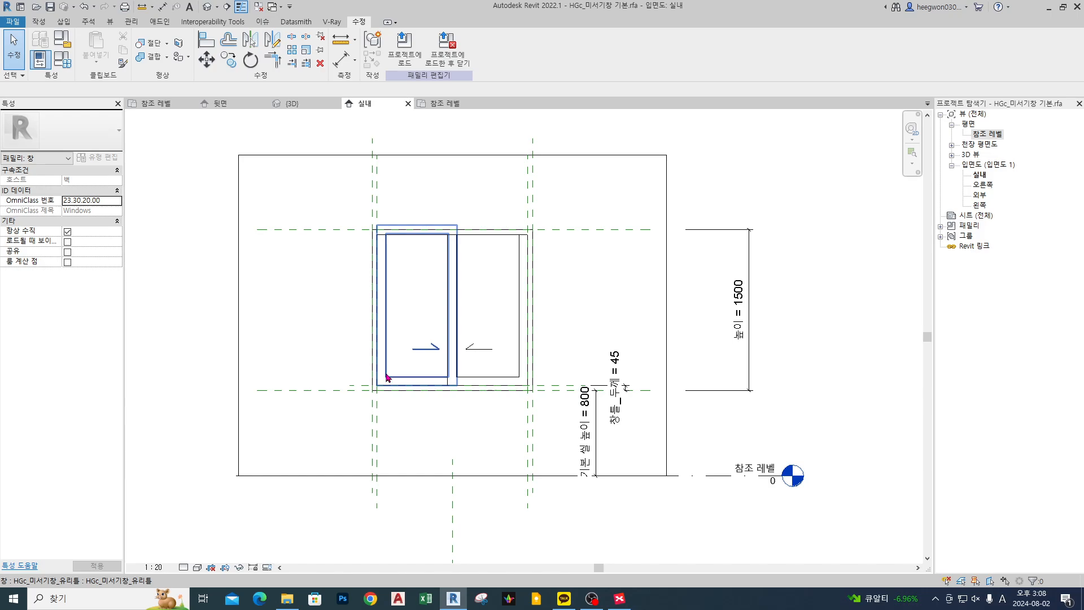
scroll(388, 373, "up", 3)
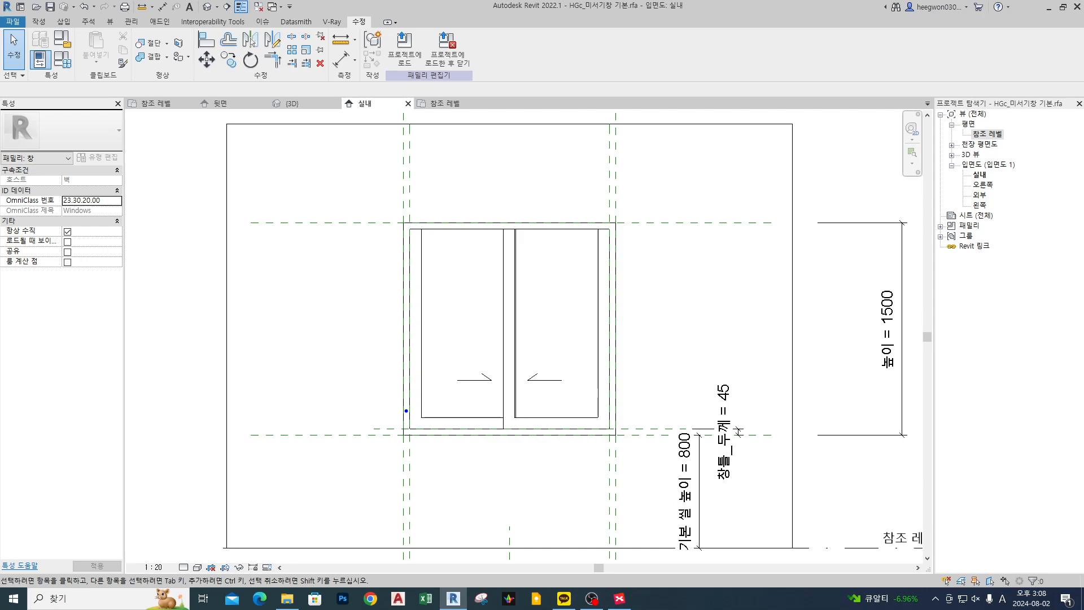
left_click_drag(381, 430, 620, 428)
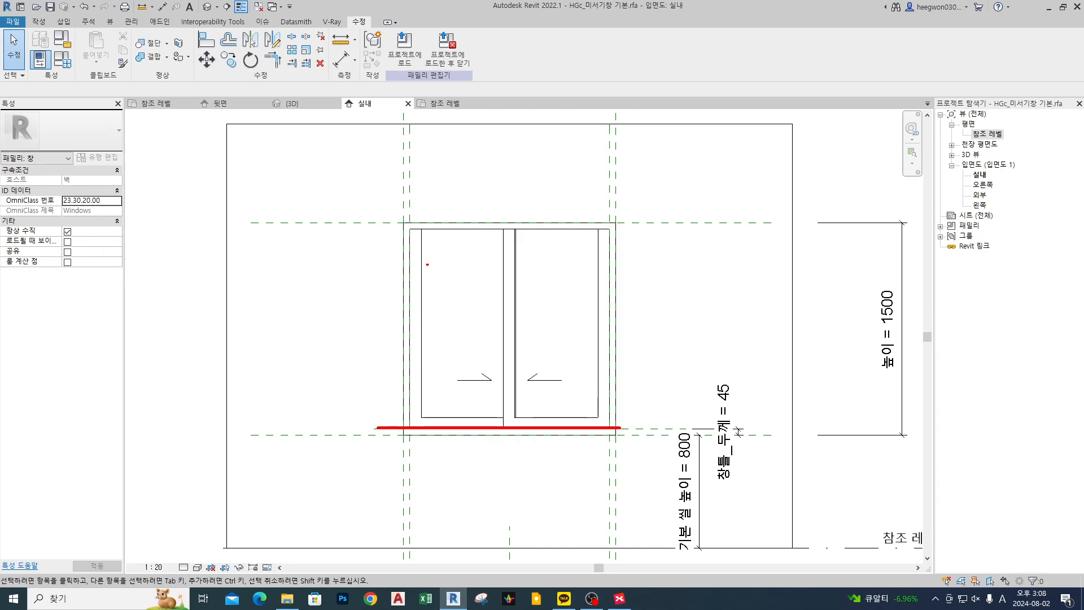
left_click_drag(369, 230, 666, 229)
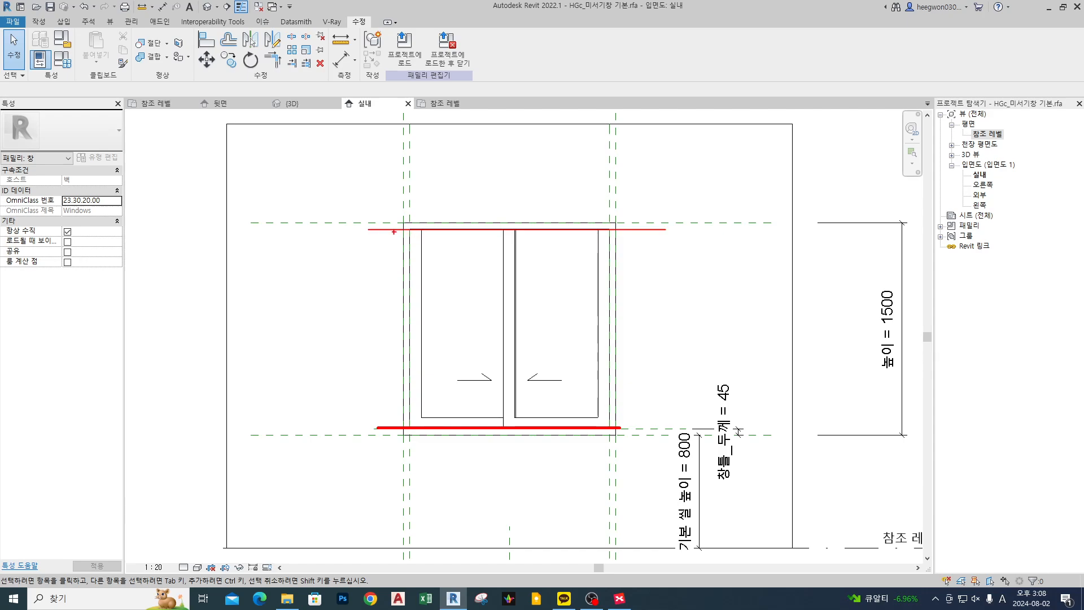
left_click_drag(389, 231, 399, 226)
left_click_drag(621, 222, 763, 222)
left_click_drag(710, 221, 713, 435)
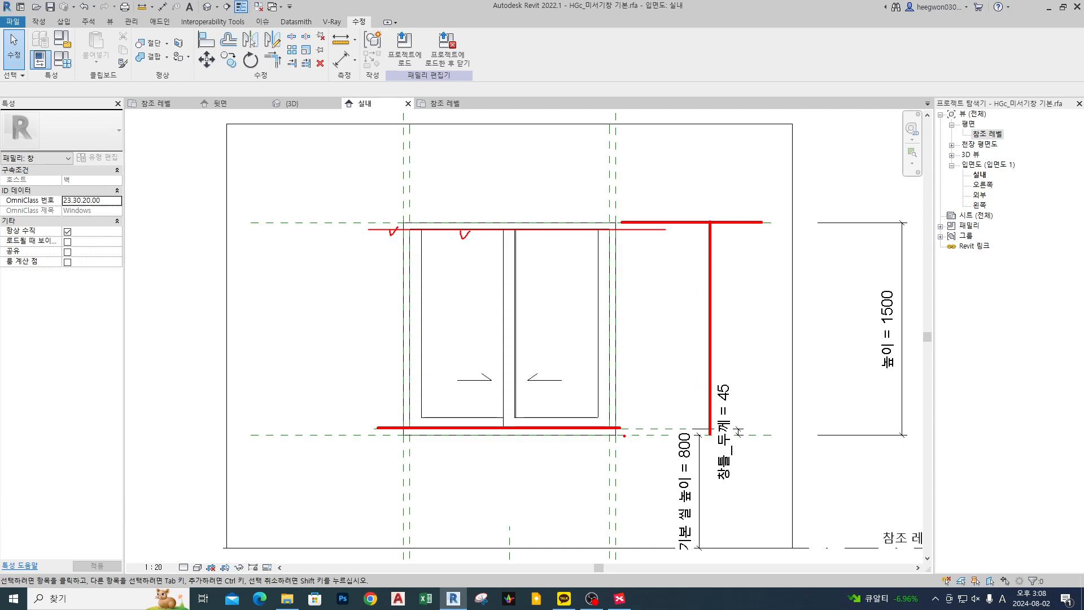
left_click_drag(598, 438, 718, 437)
left_click_drag(716, 214, 703, 233)
left_click_drag(723, 259, 734, 279)
left_click_drag(737, 275, 738, 299)
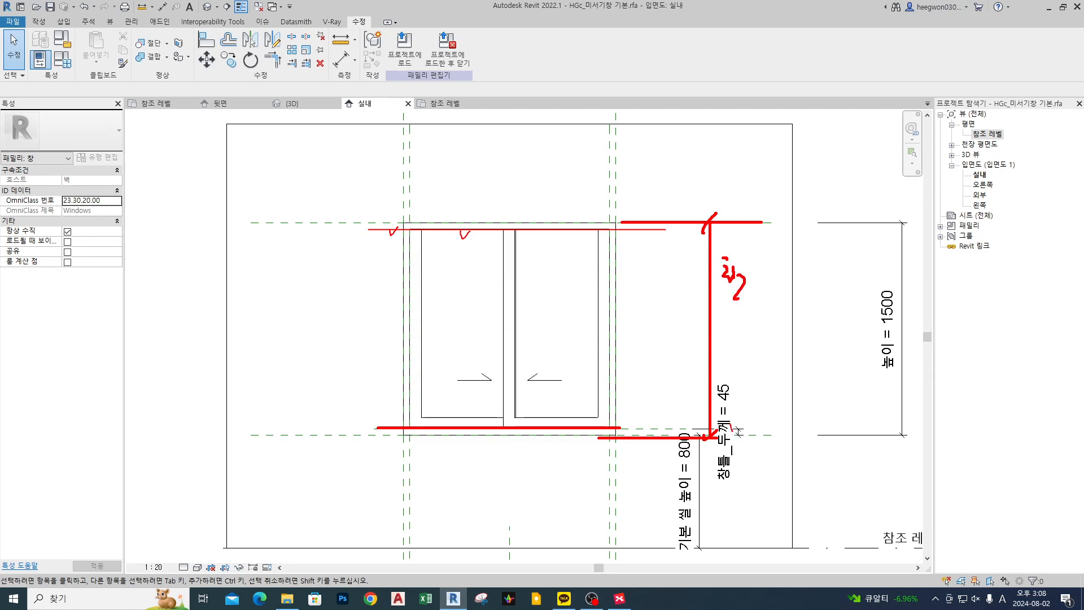
left_click_drag(746, 431, 749, 461)
mouse_move(734, 411)
left_mouse_down()
mouse_move(729, 378)
mouse_move(735, 411)
left_mouse_up()
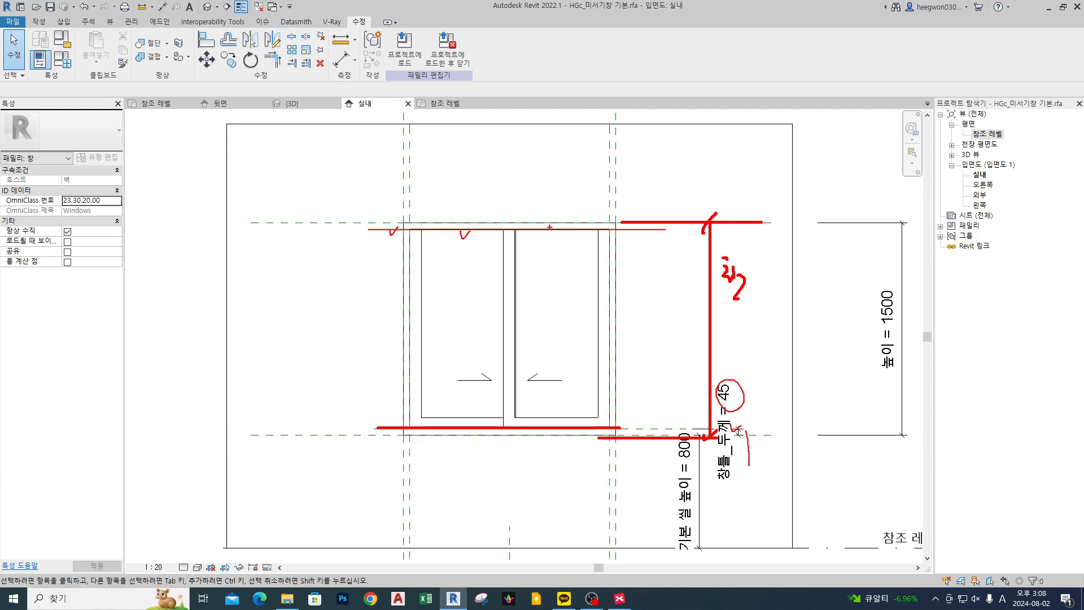
mouse_move(534, 222)
left_mouse_down()
mouse_move(610, 220)
mouse_move(578, 230)
left_mouse_up()
left_click_drag(527, 304, 528, 308)
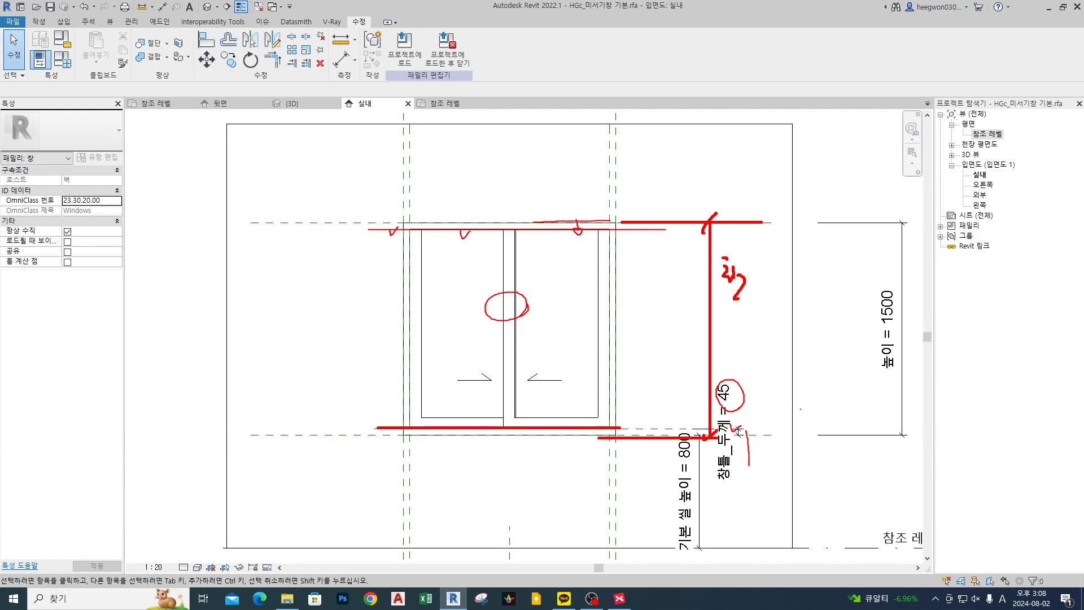
key("Escape")
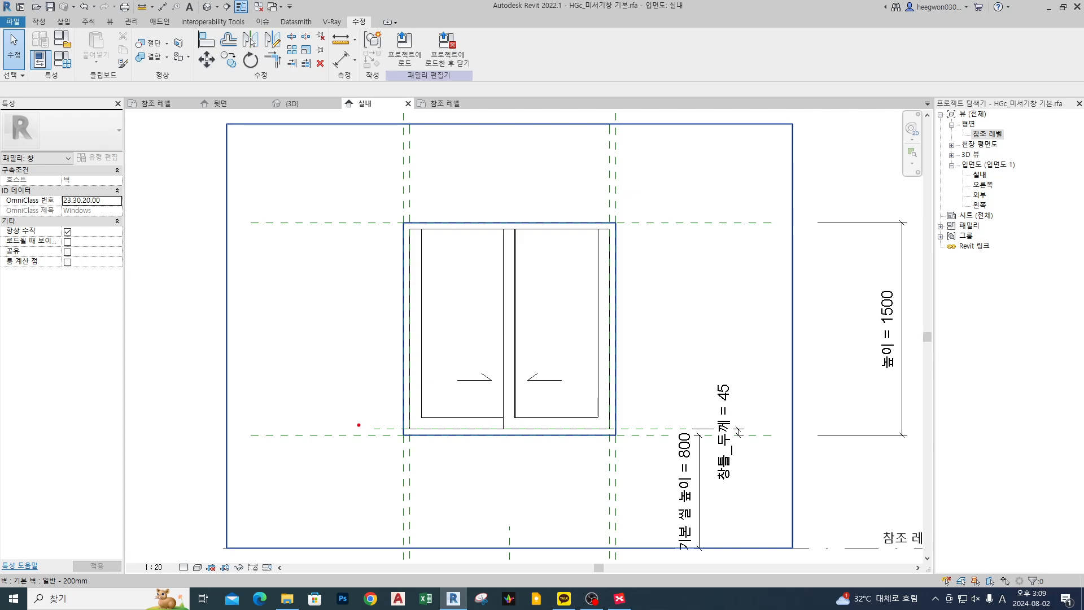
Compare the glass frame's height with the overall window height and the 창틀_두께 at the head and sill.
left_click_drag(414, 426, 501, 231)
mouse_move(403, 219)
left_mouse_down()
mouse_move(594, 369)
mouse_move(617, 435)
left_mouse_up()
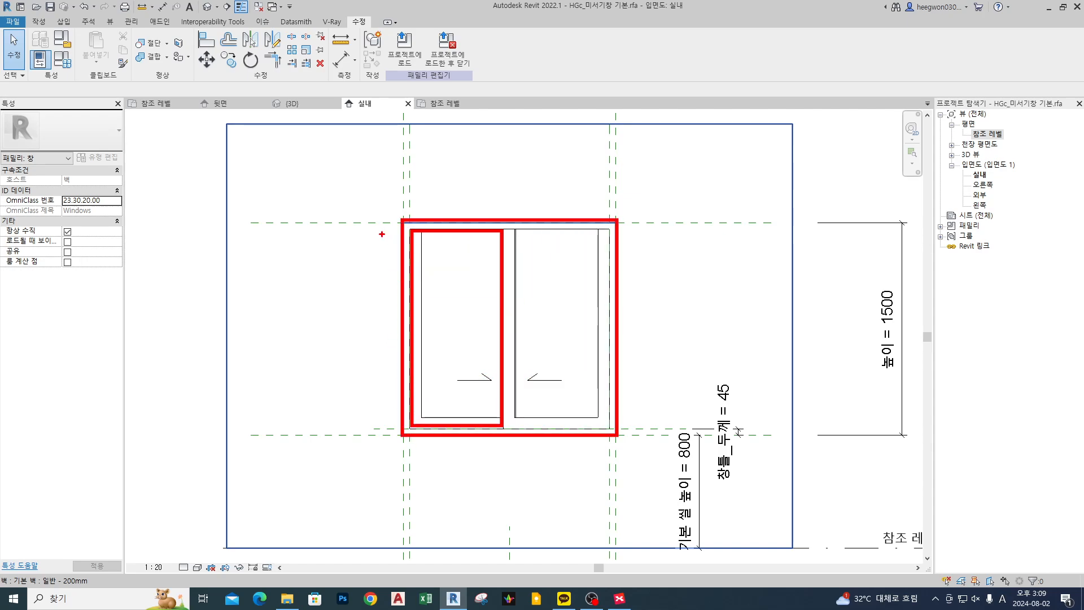
mouse_move(362, 227)
left_mouse_down()
mouse_move(400, 229)
mouse_move(377, 231)
left_mouse_up()
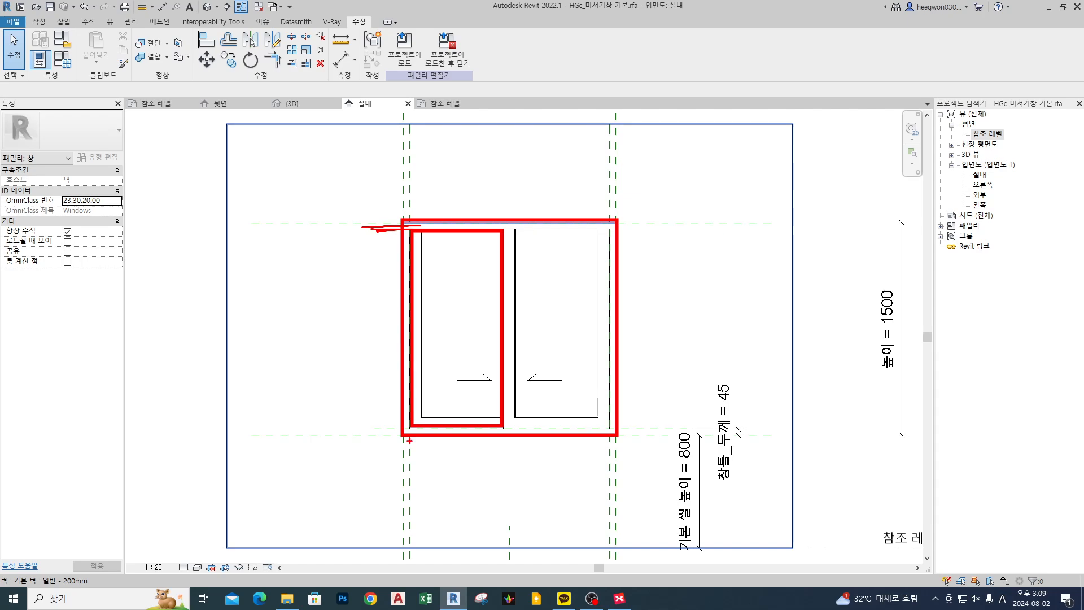
left_click_drag(371, 429, 402, 426)
left_click_drag(623, 218, 659, 216)
left_click_drag(650, 218, 654, 438)
mouse_move(631, 440)
left_mouse_down()
mouse_move(663, 439)
mouse_move(632, 436)
left_mouse_up()
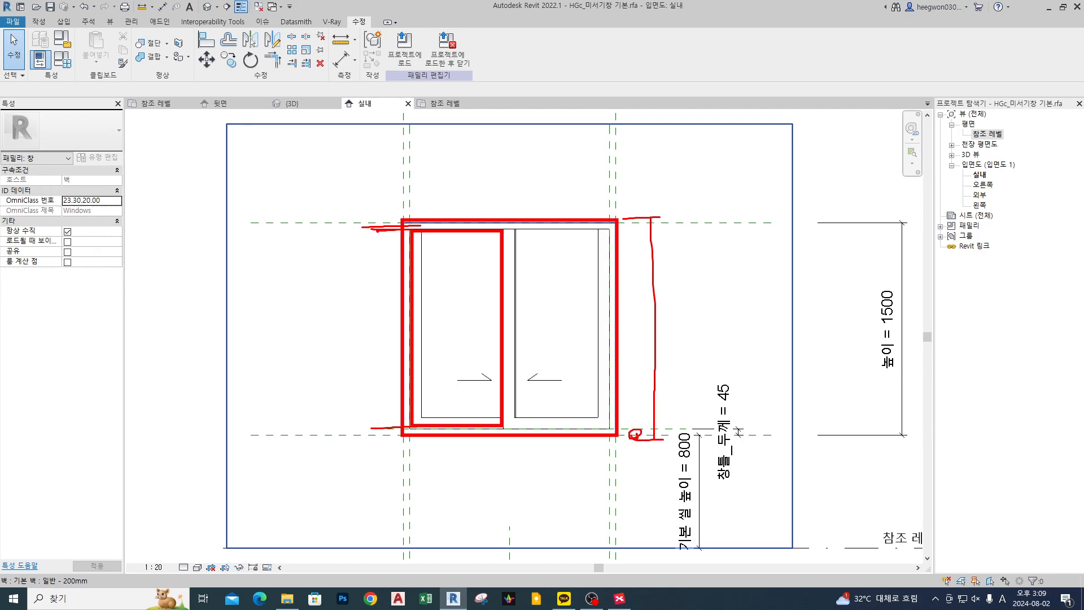
left_click_drag(626, 219, 648, 227)
left_click_drag(531, 229, 527, 415)
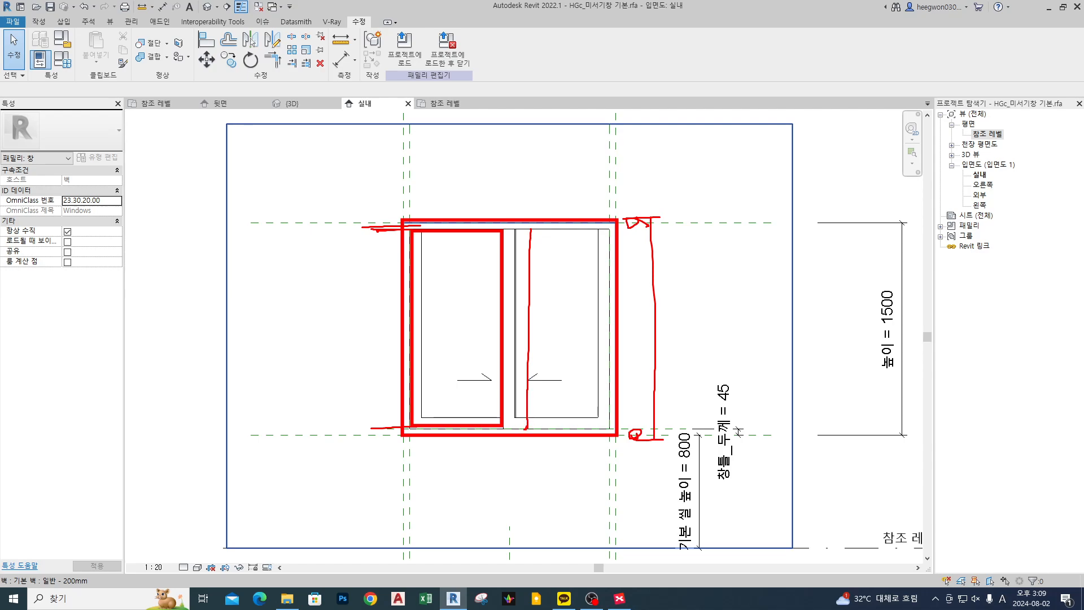
mouse_move(732, 424)
left_mouse_down()
mouse_move(716, 412)
mouse_move(738, 432)
left_mouse_up()
mouse_move(627, 223)
left_mouse_down()
mouse_move(666, 224)
mouse_move(658, 214)
left_mouse_up()
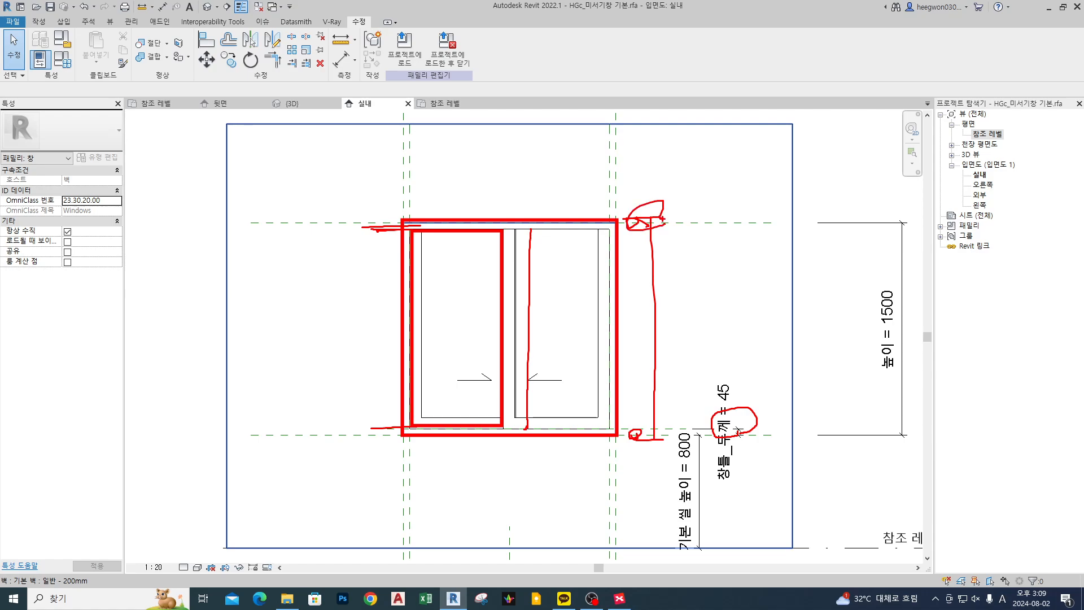
key("Escape")
In the family types, give the 유리틀_높이 parameter the formula 높이 - 창틀_두께 and apply it to the model.
left_click(62, 59)
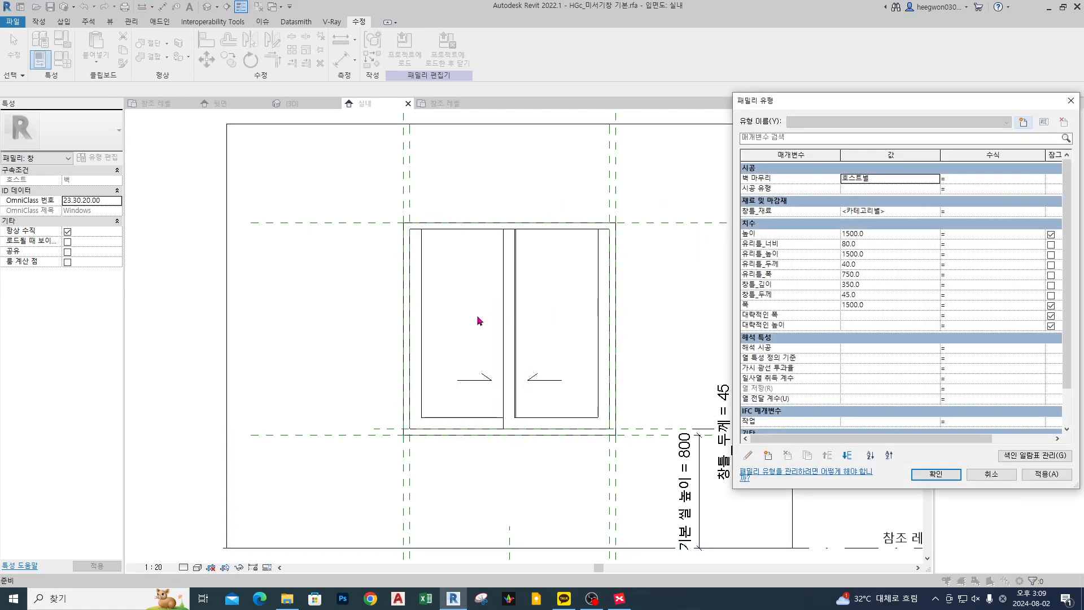
mouse_move(413, 306)
left_mouse_down()
mouse_move(450, 314)
mouse_move(420, 299)
left_mouse_up()
key("Escape")
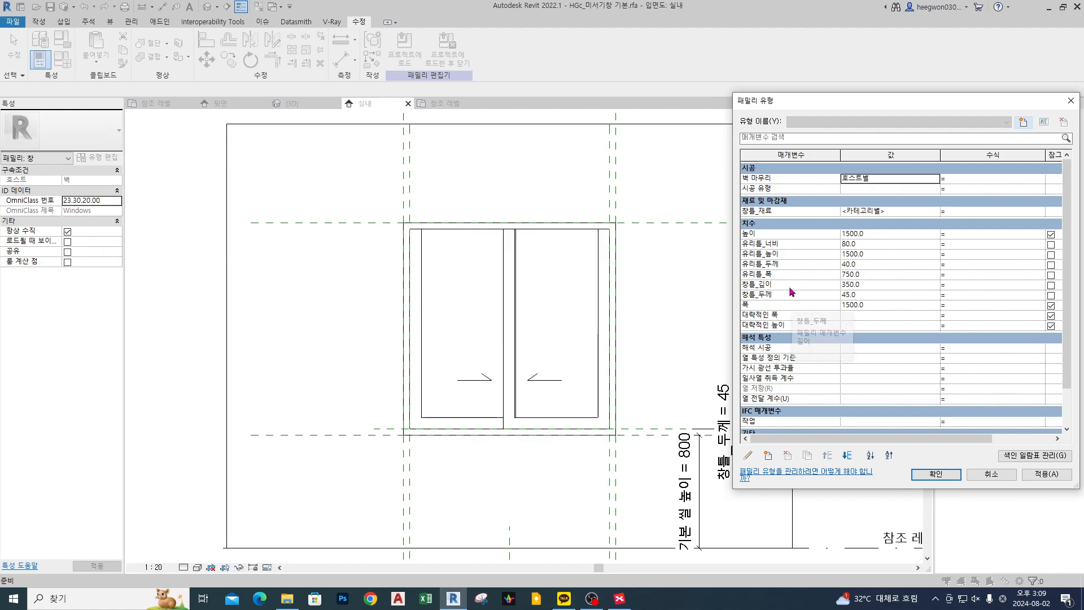
left_click(793, 266)
left_click(803, 252)
left_click(966, 247)
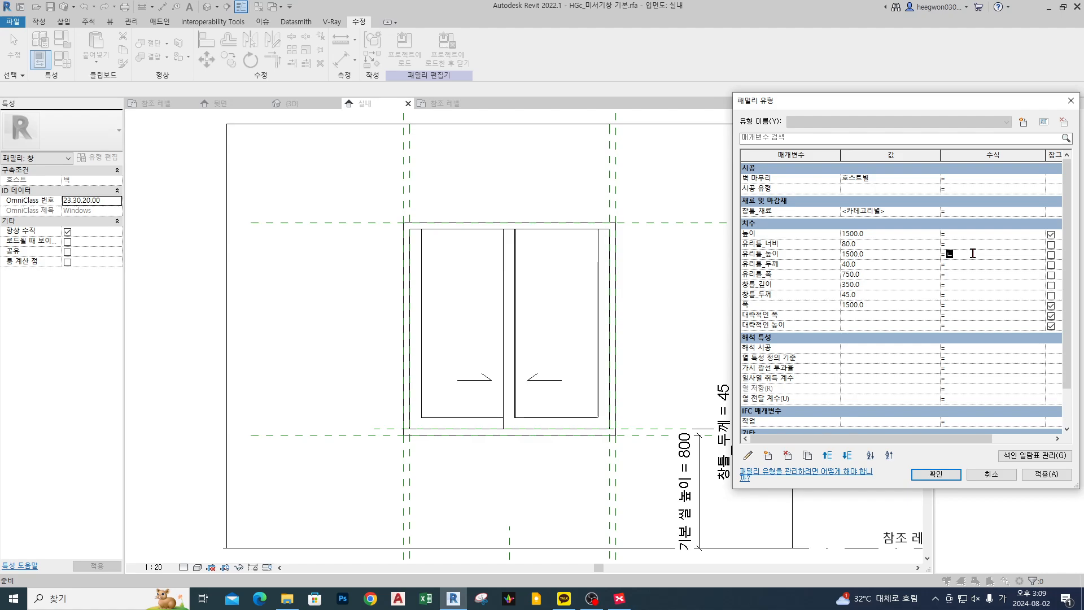
type("높이 - 창틀_두께")
key("Tab")
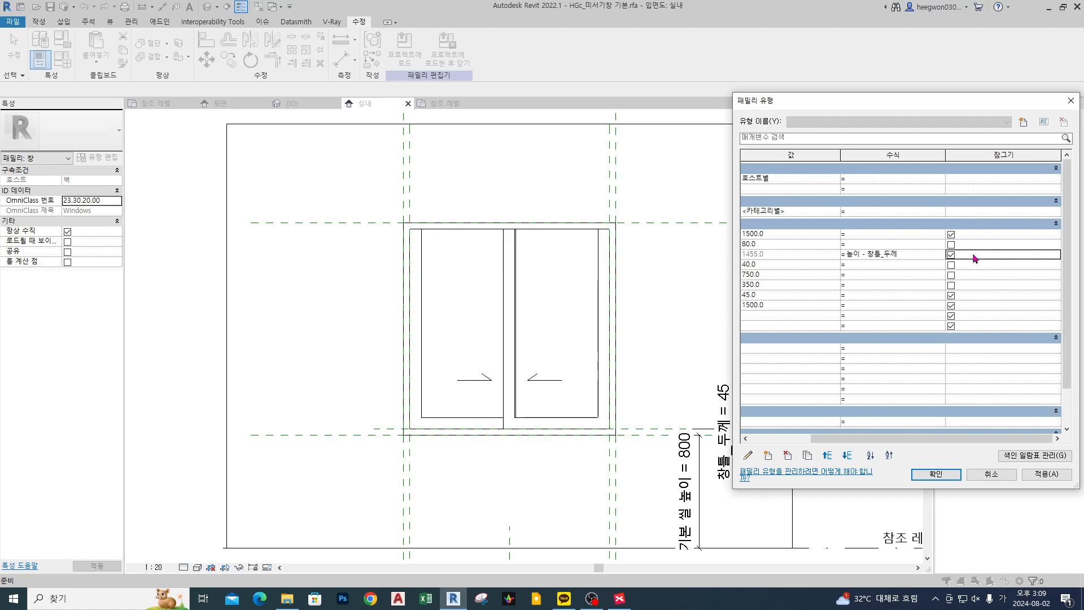
left_click_drag(816, 439, 757, 439)
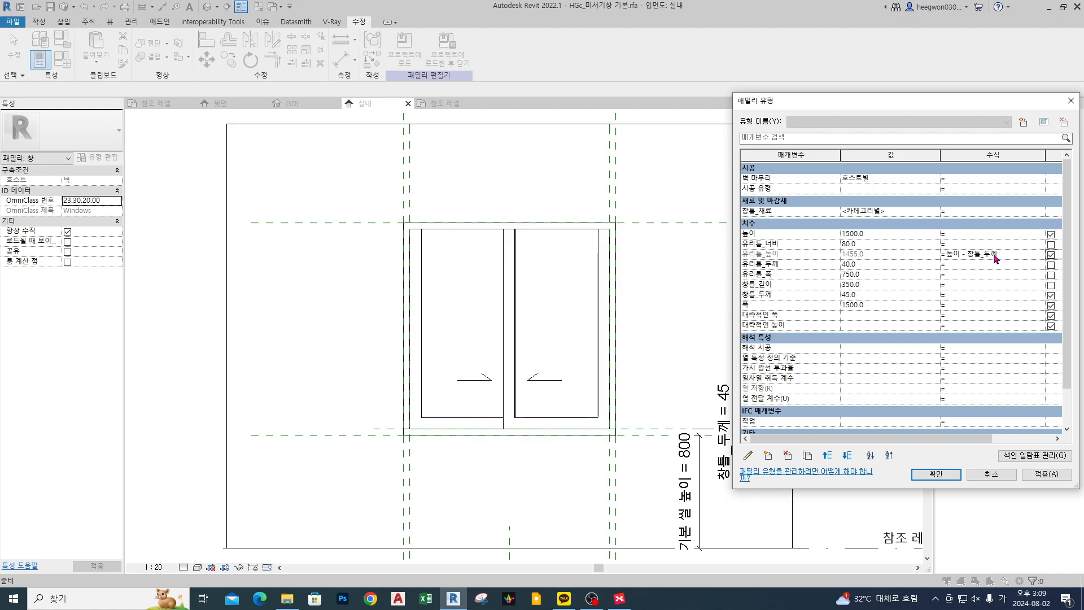
left_click_drag(342, 435, 652, 434)
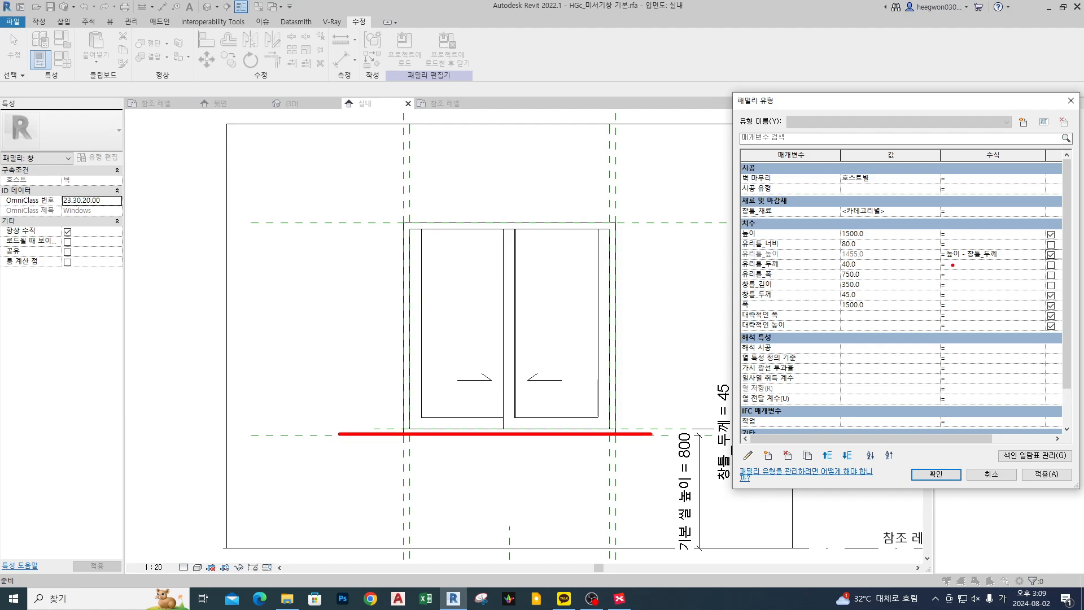
left_click_drag(958, 263, 996, 265)
key("Escape")
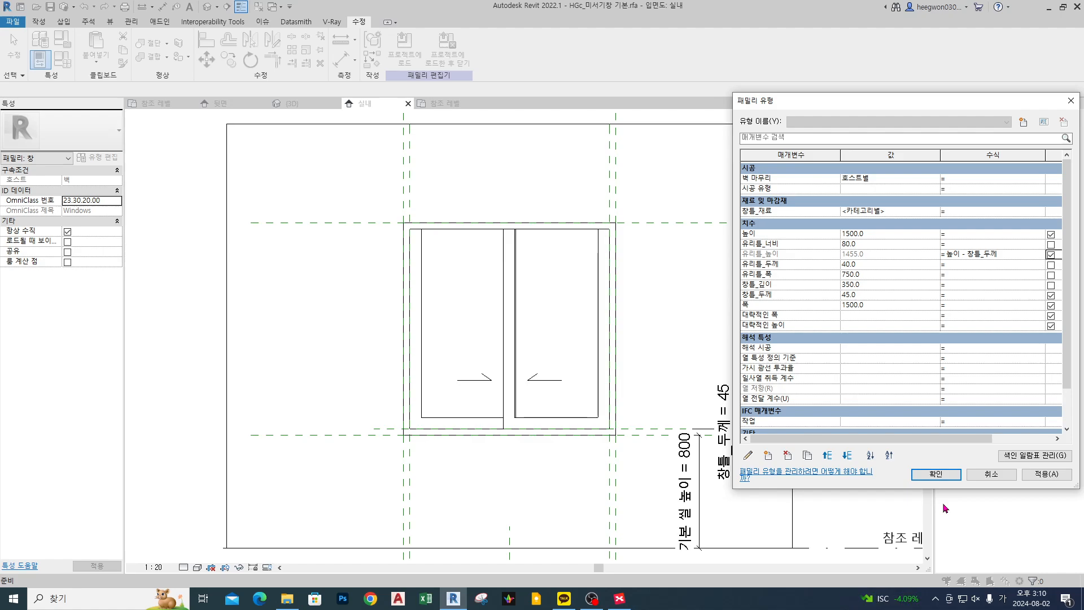
left_click(1047, 476)
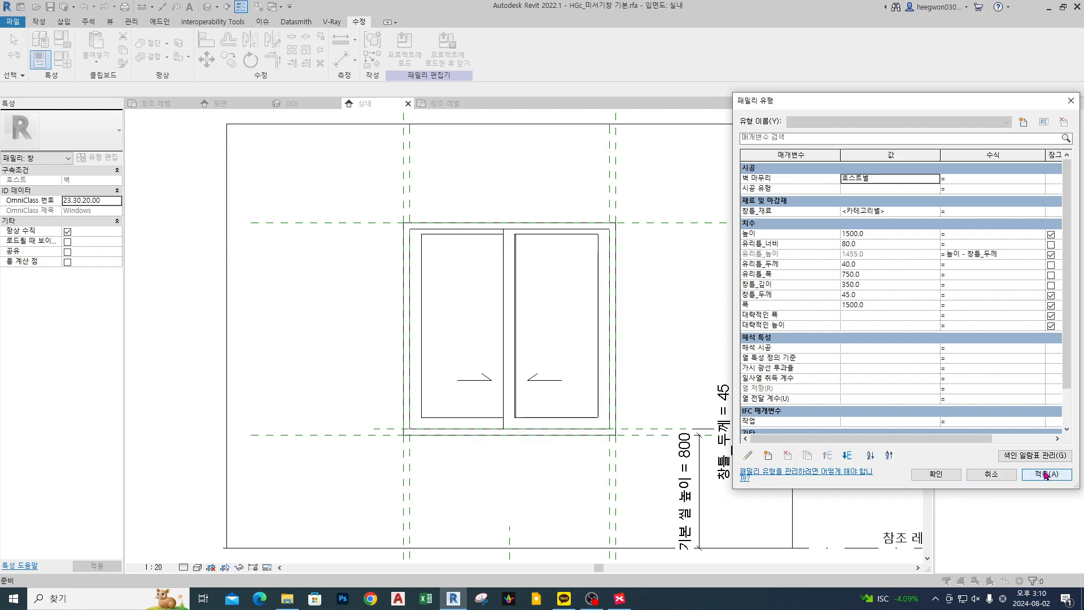
Change the 유리틀_높이 formula to 높이 - (창틀_두께 * 2), apply it and accept the family types.
left_click_drag(441, 237, 449, 227)
key("e")
left_click_drag(402, 430, 600, 427)
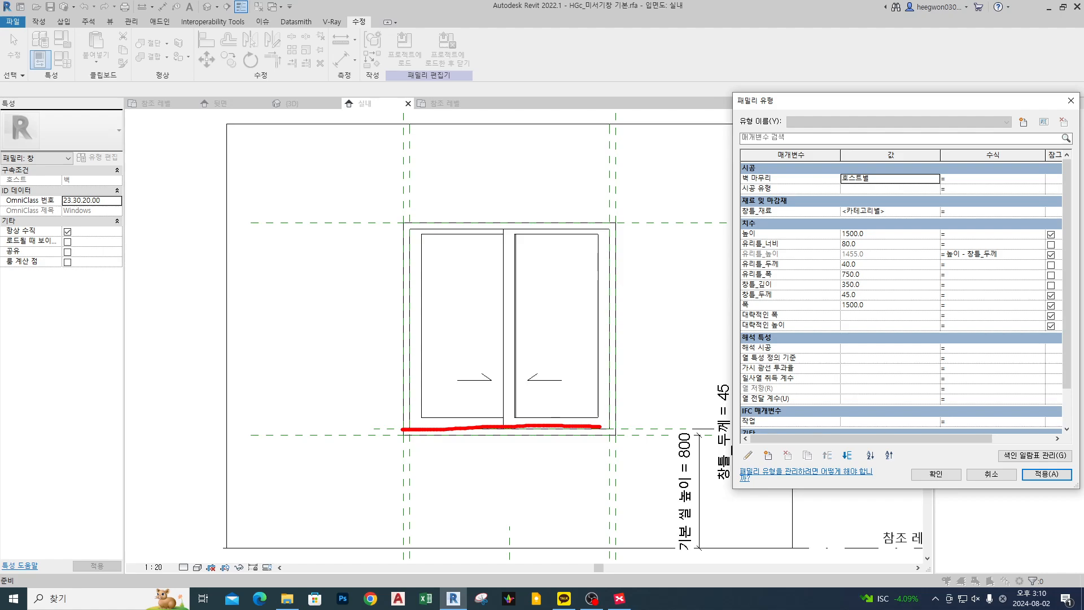
key("Escape")
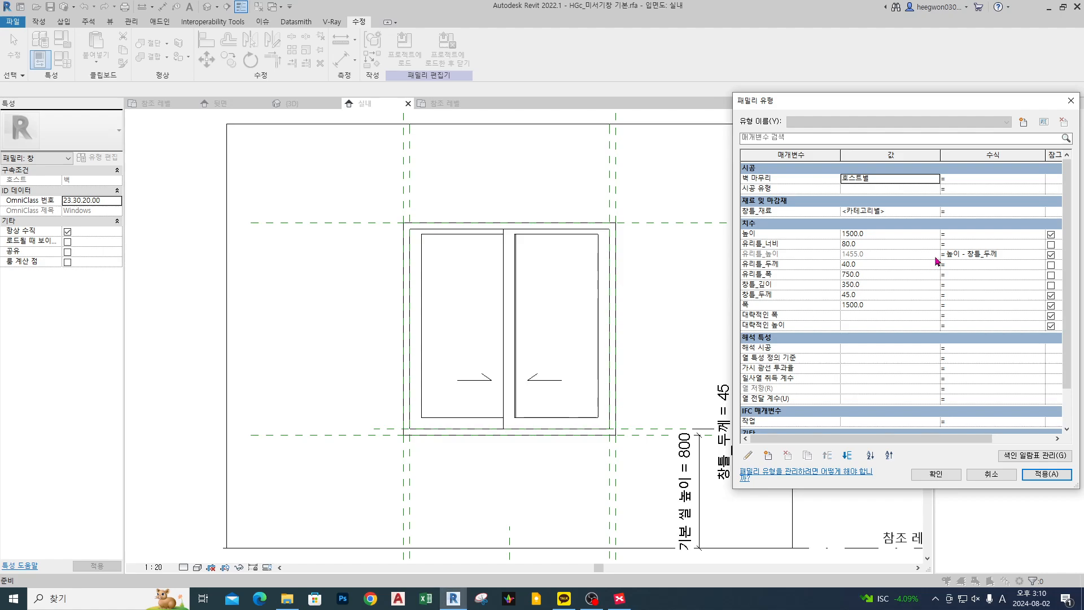
left_click(1023, 254)
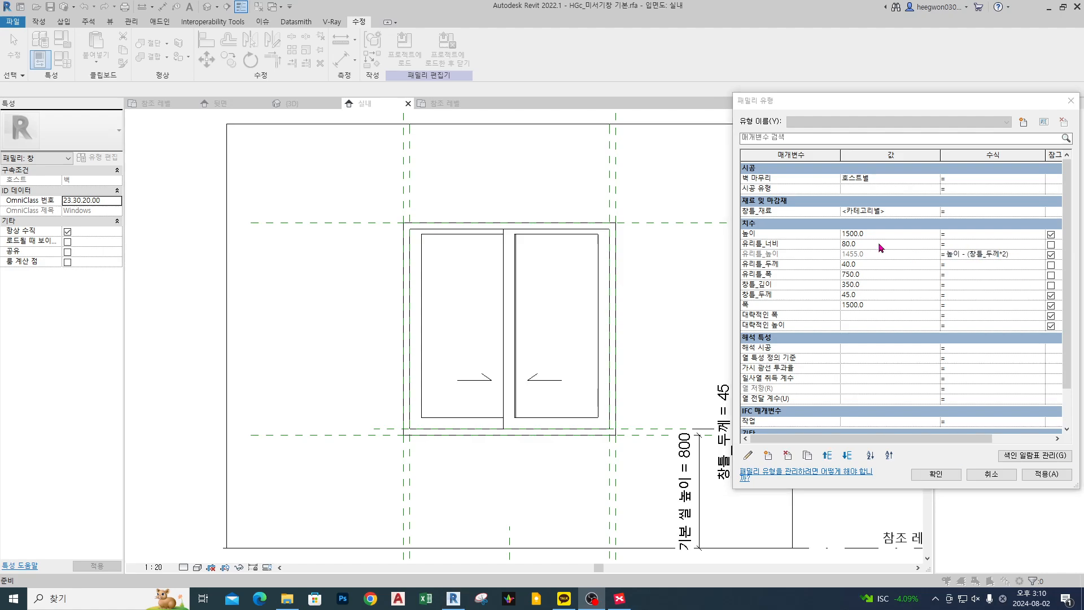
left_click(1021, 255)
left_click(998, 275)
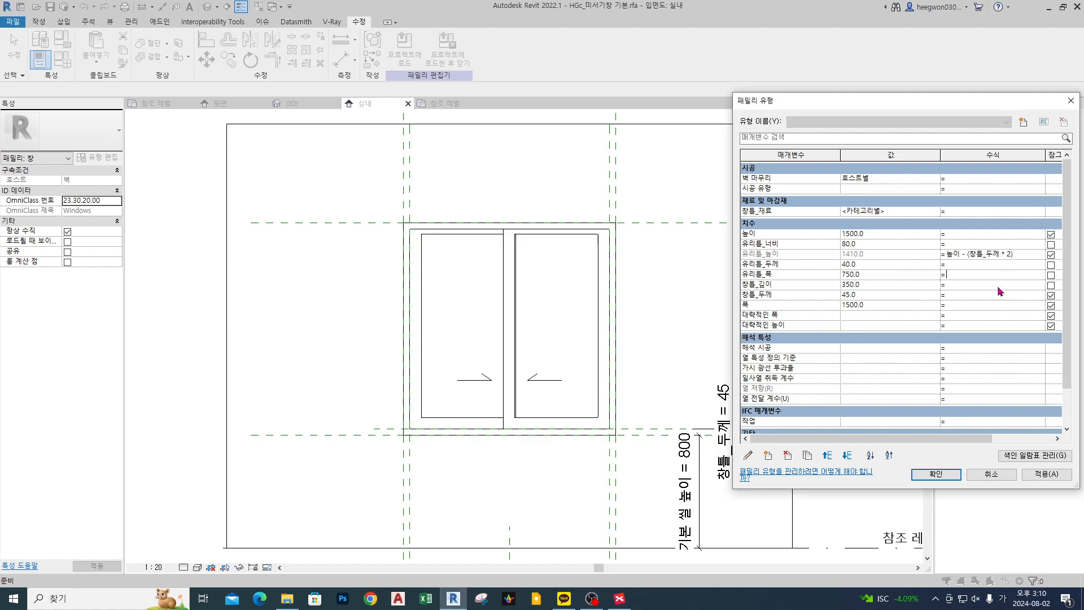
left_click(1046, 474)
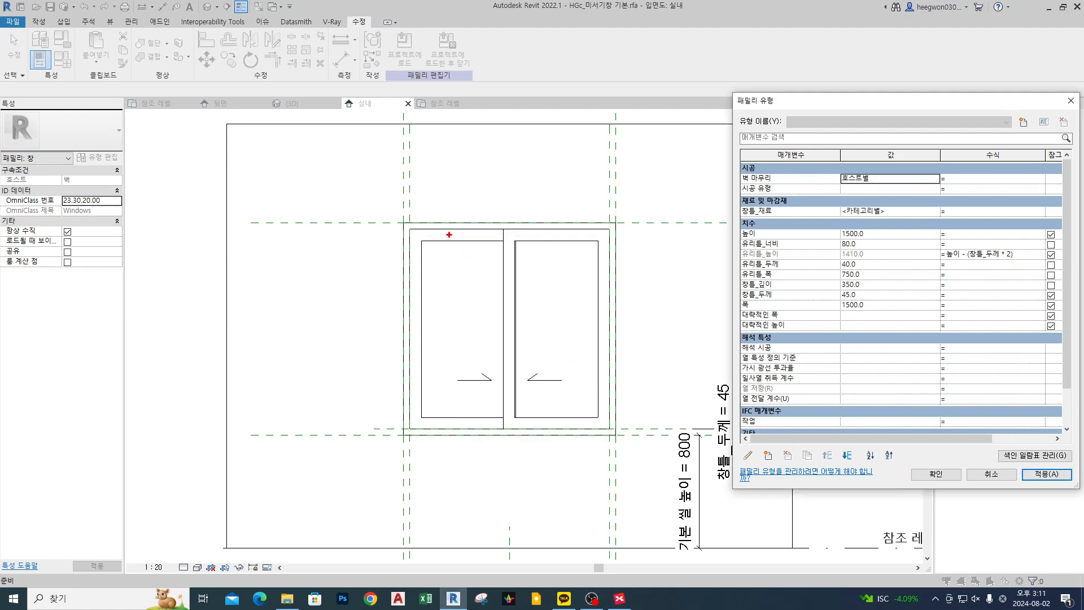
left_click_drag(453, 239, 462, 230)
left_click_drag(448, 424, 461, 418)
key("Escape")
left_click(936, 473)
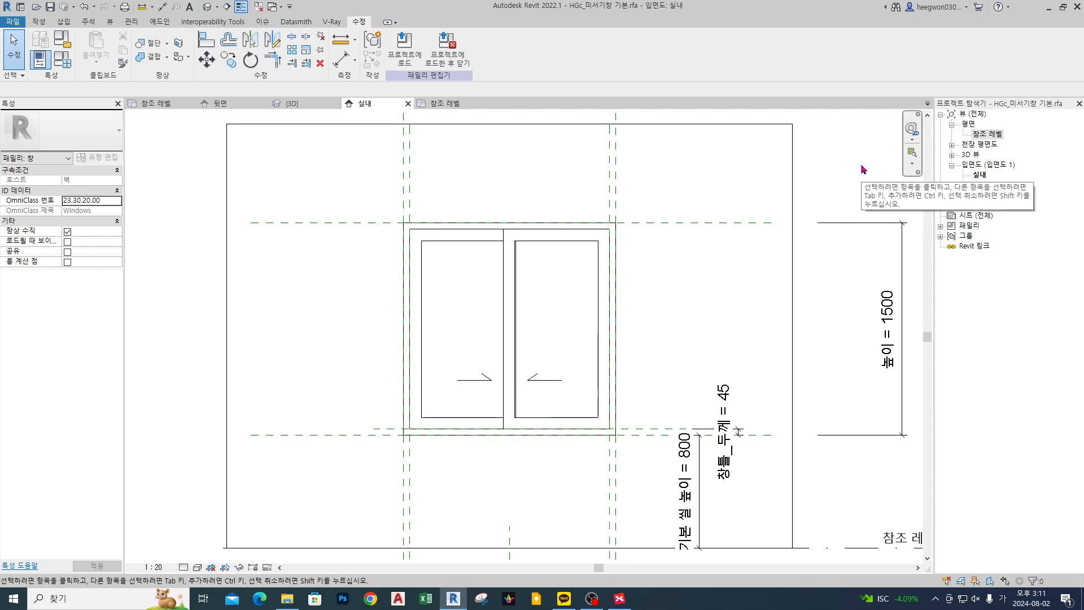
In the 참조 레벨 floor plan, examine how the glass frames align with the 창틀_두께 reference planes and overlap at the window's centre.
left_click(445, 103)
scroll(435, 351, "down", 3)
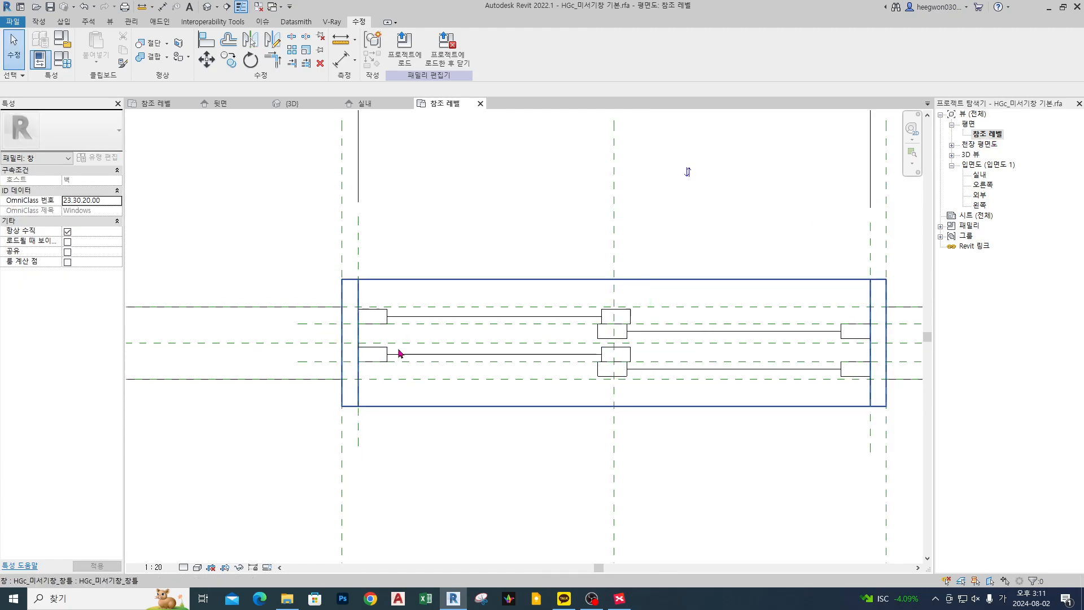
left_click_drag(366, 277, 365, 317)
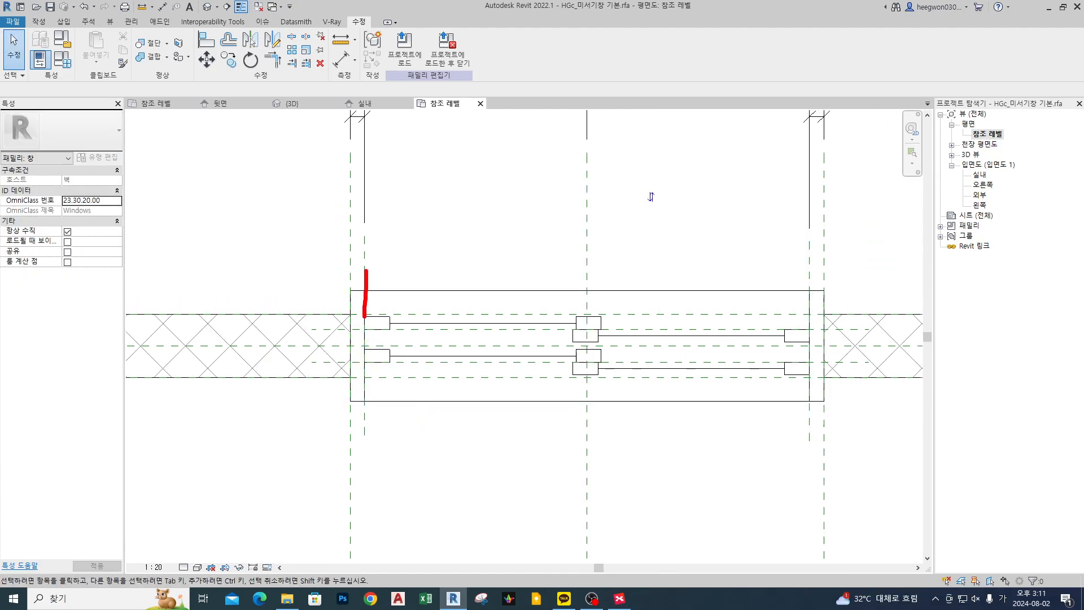
key("Escape")
scroll(423, 234, "down", 1)
middle_click_drag(430, 246, 436, 329)
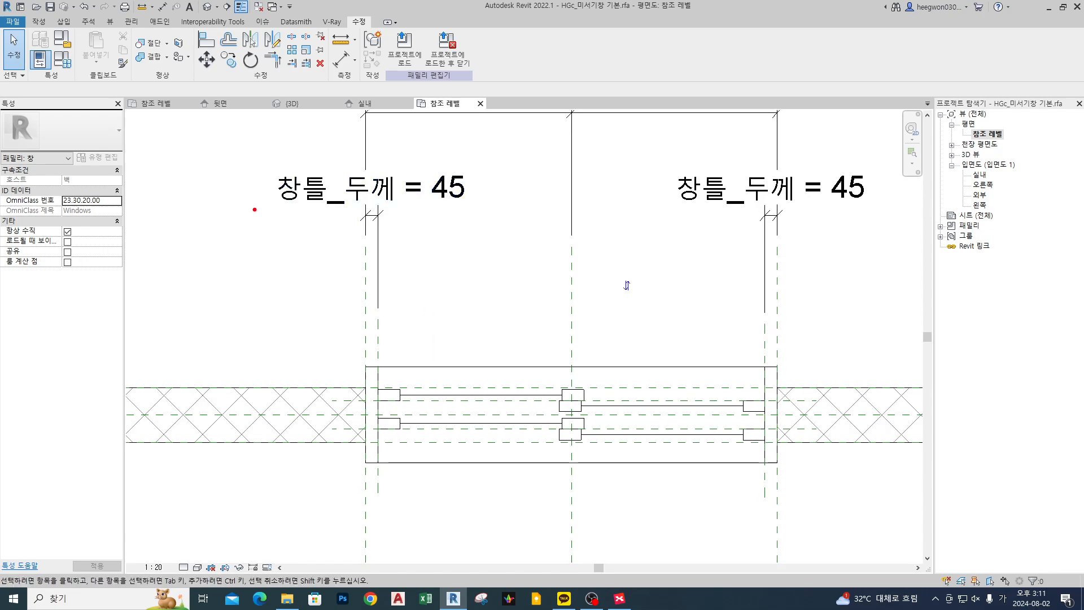
left_click_drag(257, 210, 501, 202)
left_click_drag(378, 347, 382, 366)
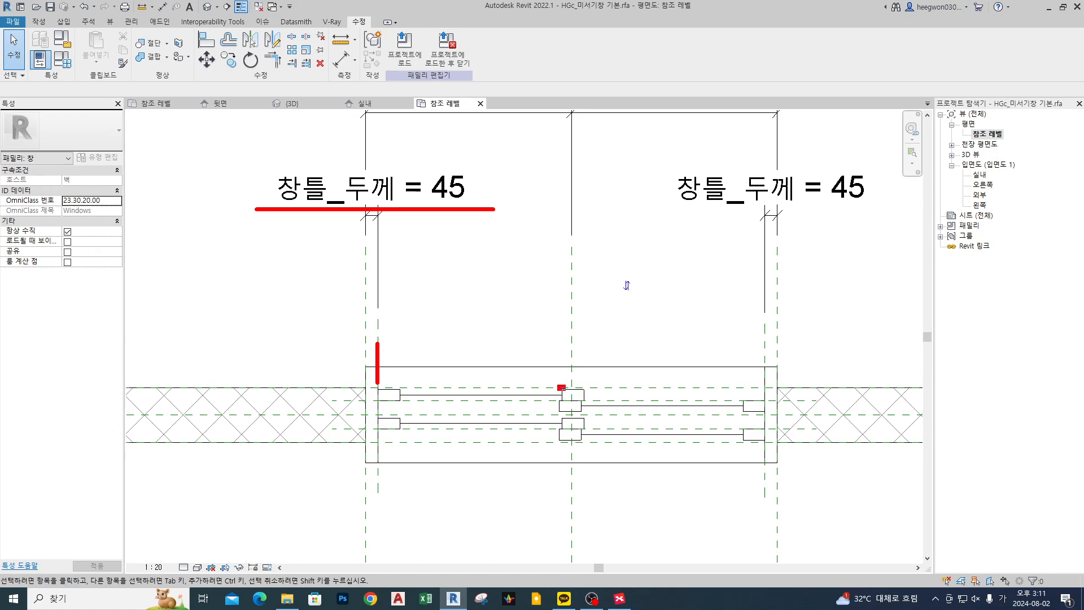
left_click_drag(559, 387, 590, 402)
key("Escape")
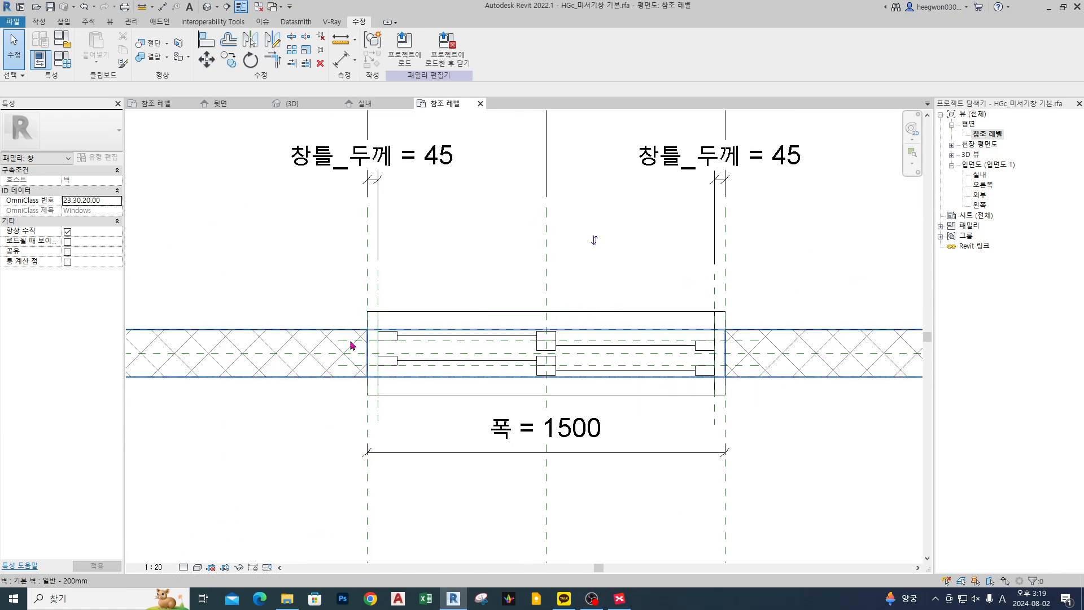
Inspect the unnamed horizontal reference plane between the outer pair of glass frames and its offset from the wall centreline.
left_click(351, 344)
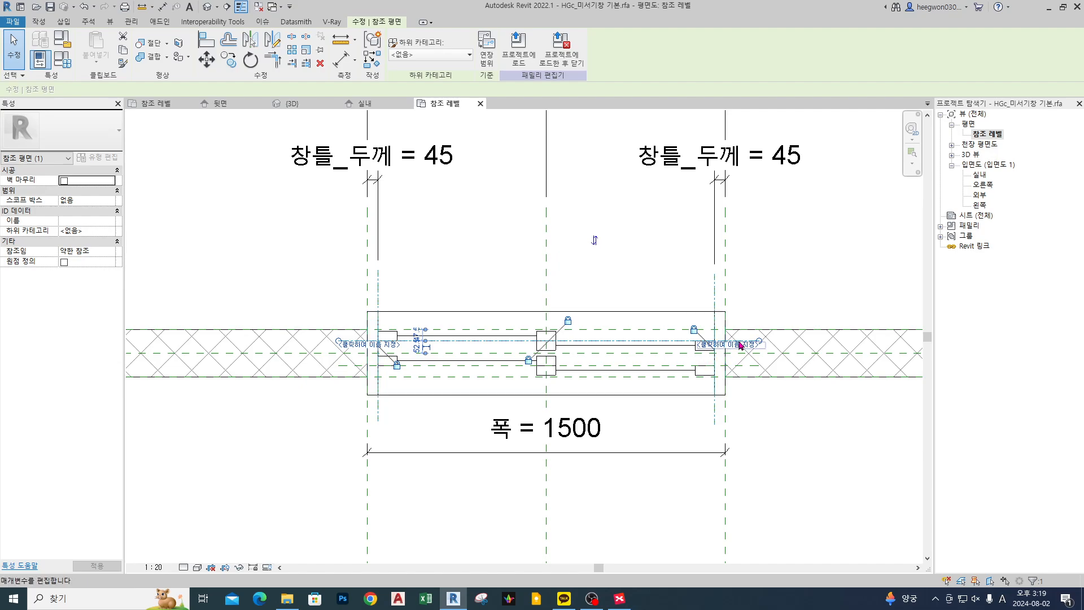
scroll(524, 351, "up", 2)
left_click_drag(563, 350, 572, 345)
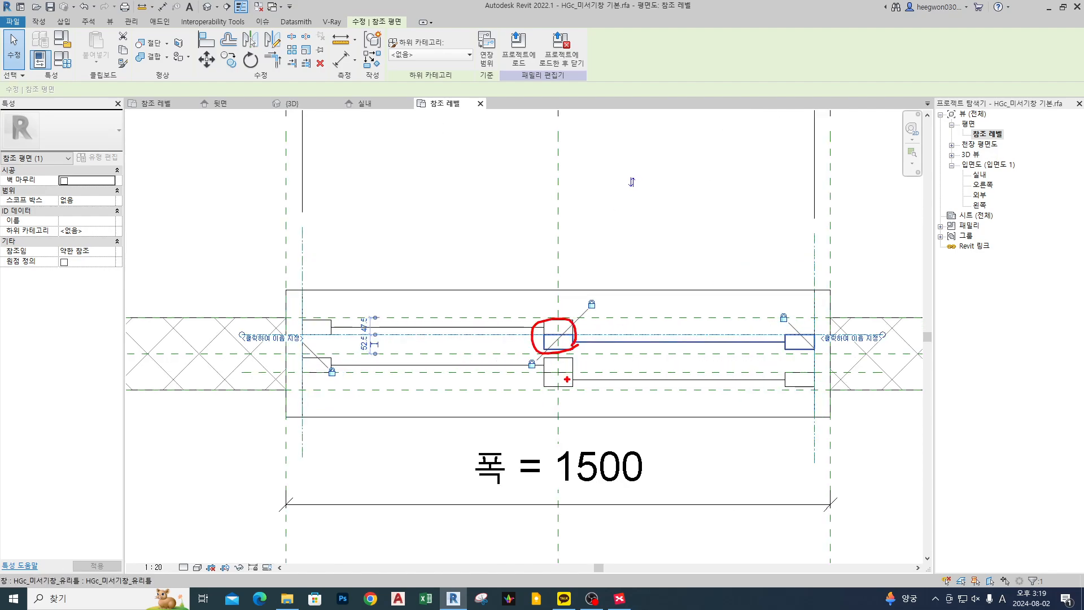
left_click_drag(577, 385, 578, 365)
mouse_move(214, 330)
left_mouse_down()
mouse_move(242, 332)
mouse_move(228, 376)
mouse_move(261, 392)
mouse_move(250, 373)
left_mouse_up()
key("Escape")
key("ctrl+2")
mouse_move(227, 313)
left_mouse_down()
mouse_move(254, 312)
mouse_move(249, 334)
mouse_move(261, 354)
mouse_move(241, 334)
mouse_move(238, 377)
mouse_move(246, 373)
left_mouse_up()
key("Escape")
key("ctrl+2")
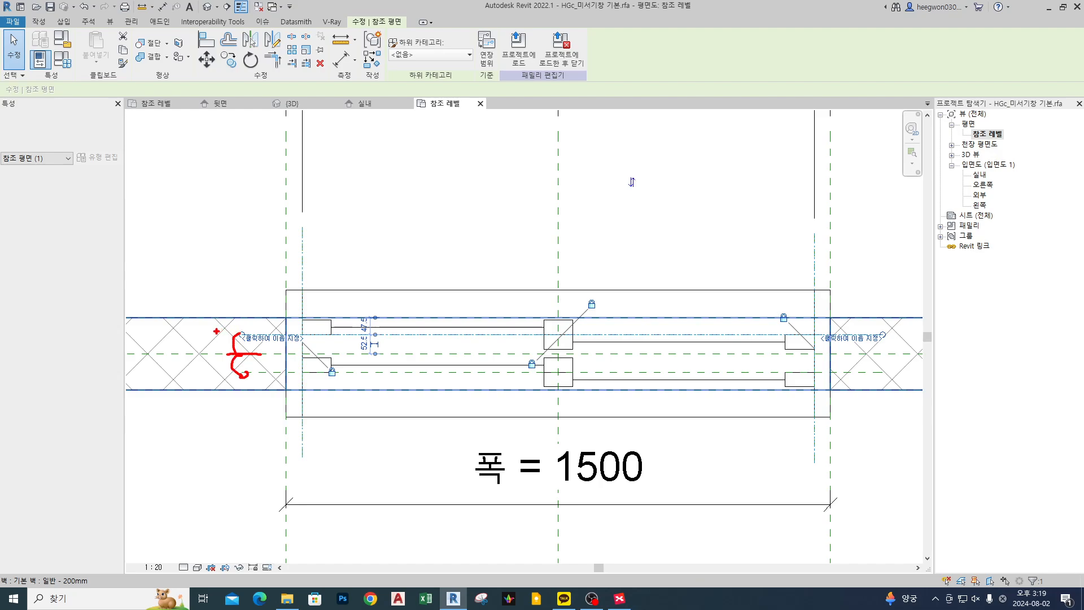
key("Escape")
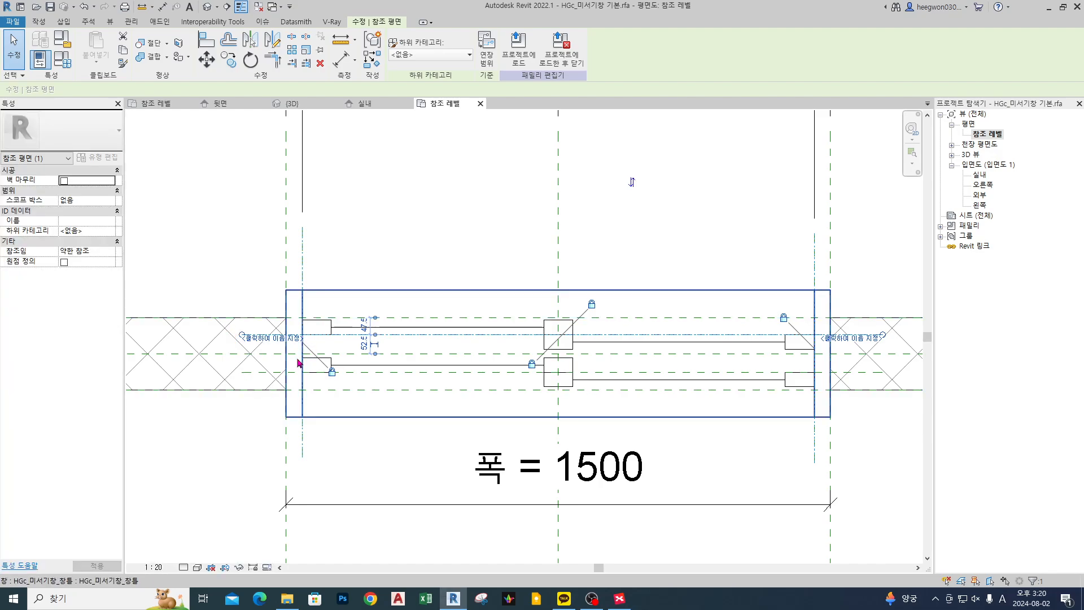
left_click(197, 469)
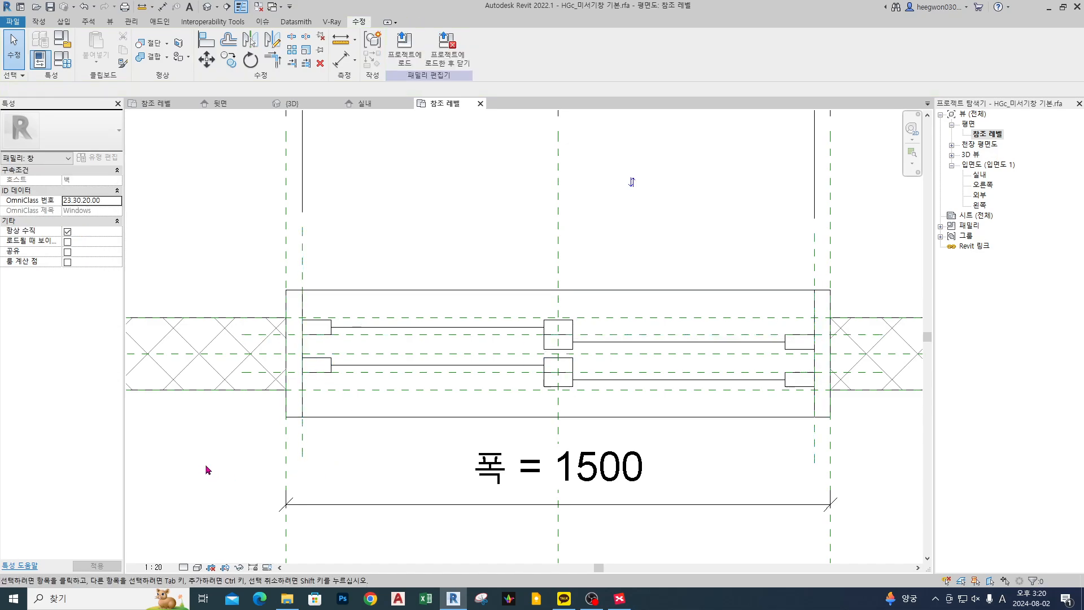
Examine the spacing of the two horizontal glass-frame reference planes about the wall centreline in relation to the four frame depths.
middle_click_drag(207, 463, 242, 456)
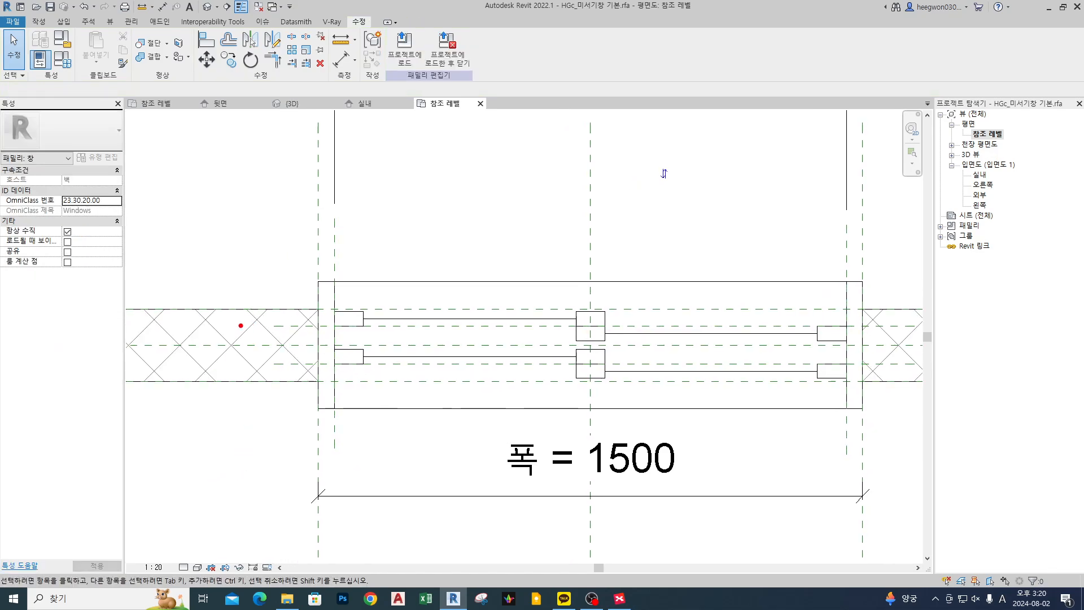
left_click_drag(223, 344, 404, 343)
mouse_move(242, 325)
left_mouse_down()
mouse_move(269, 324)
mouse_move(252, 359)
mouse_move(262, 366)
left_mouse_up()
mouse_move(217, 324)
left_mouse_down()
mouse_move(179, 324)
mouse_move(182, 367)
mouse_move(209, 365)
mouse_move(164, 338)
mouse_move(174, 338)
mouse_move(132, 344)
left_mouse_up()
left_click_drag(132, 344, 154, 341)
left_click_drag(147, 332, 149, 347)
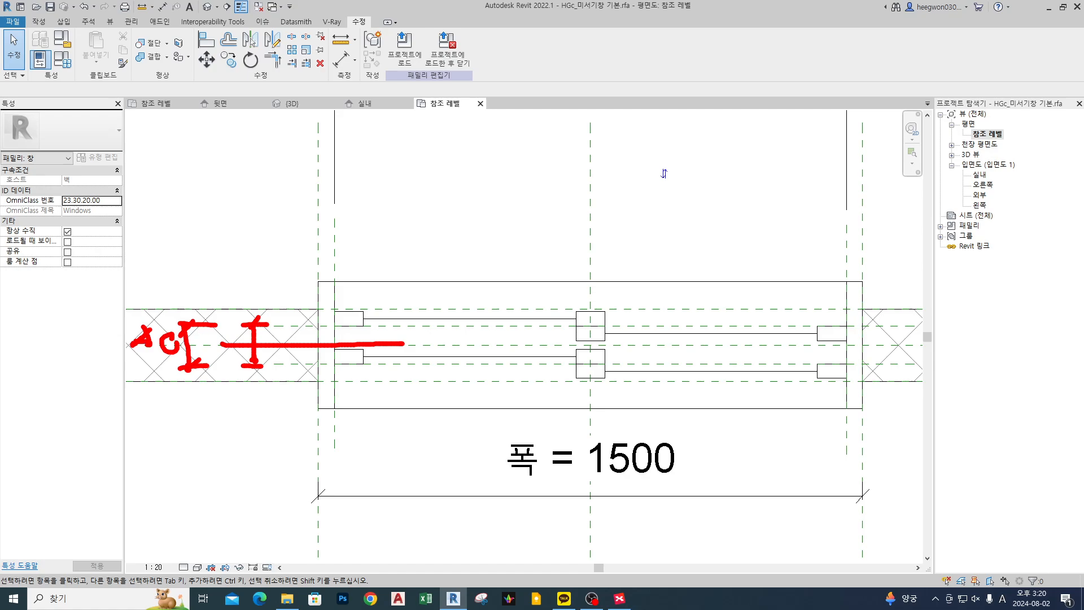
left_click_drag(576, 316, 579, 312)
mouse_move(594, 270)
left_mouse_down()
mouse_move(583, 281)
mouse_move(632, 273)
left_mouse_up()
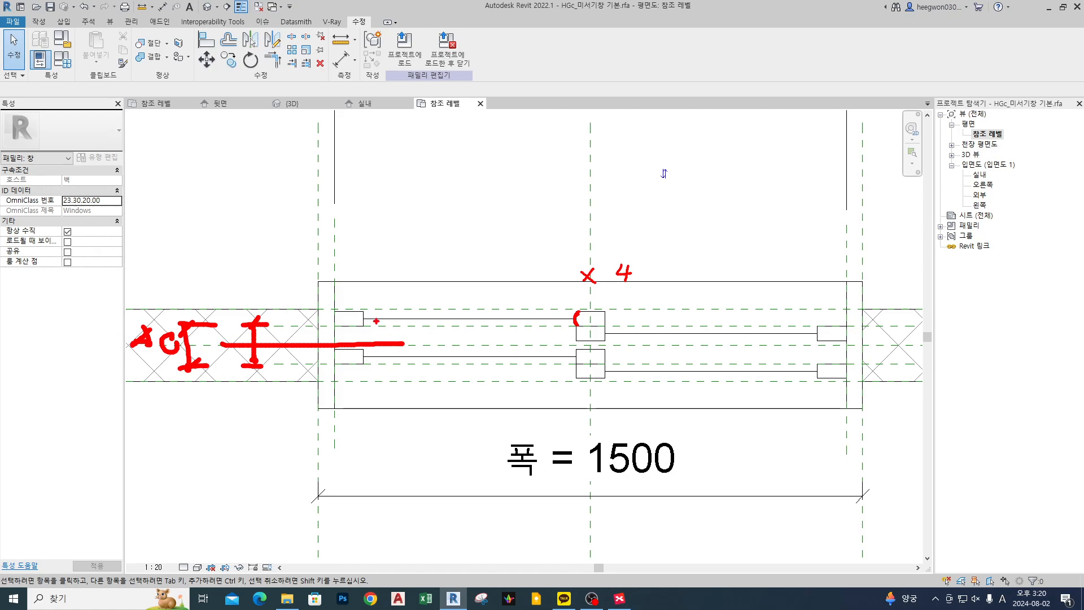
left_click_drag(370, 312, 374, 317)
mouse_move(564, 284)
left_mouse_down()
mouse_move(615, 283)
mouse_move(570, 278)
left_mouse_up()
mouse_move(562, 269)
left_mouse_down()
mouse_move(206, 298)
mouse_move(169, 312)
mouse_move(177, 329)
left_mouse_up()
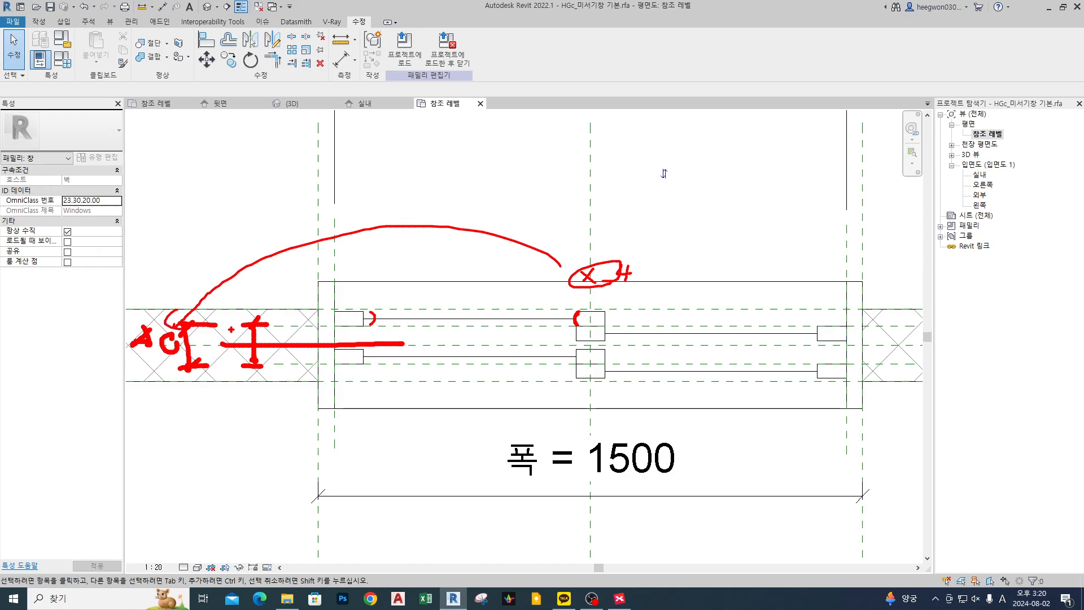
left_click_drag(565, 314, 561, 382)
key("Escape")
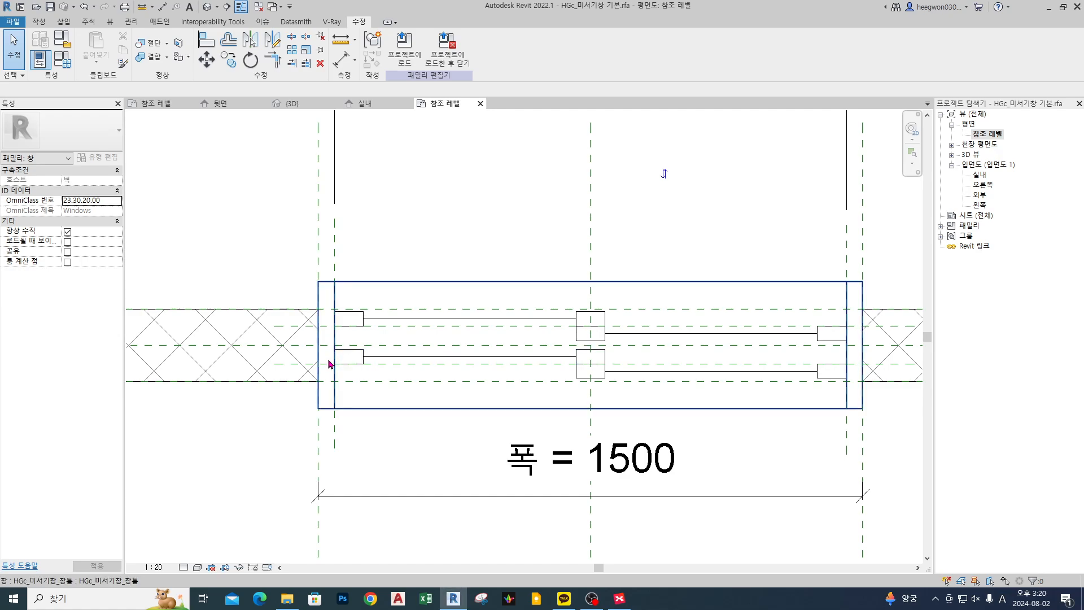
Dimension the two horizontal glass-frame reference planes through the wall centreline and make the segments equal (EQ).
middle_click_drag(330, 364, 357, 367)
key("d")
key("i")
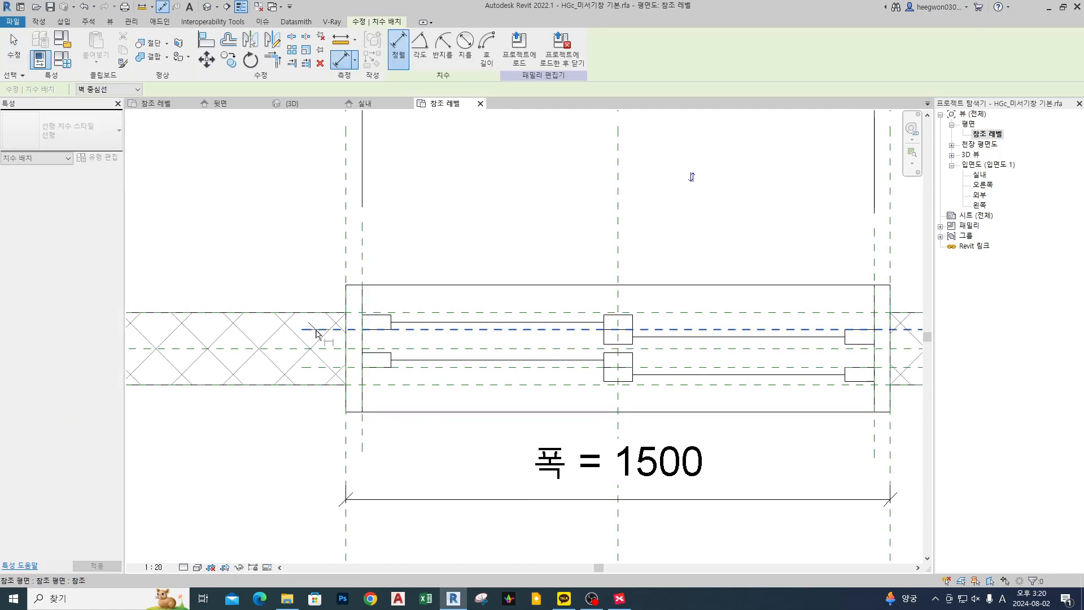
left_click(316, 333)
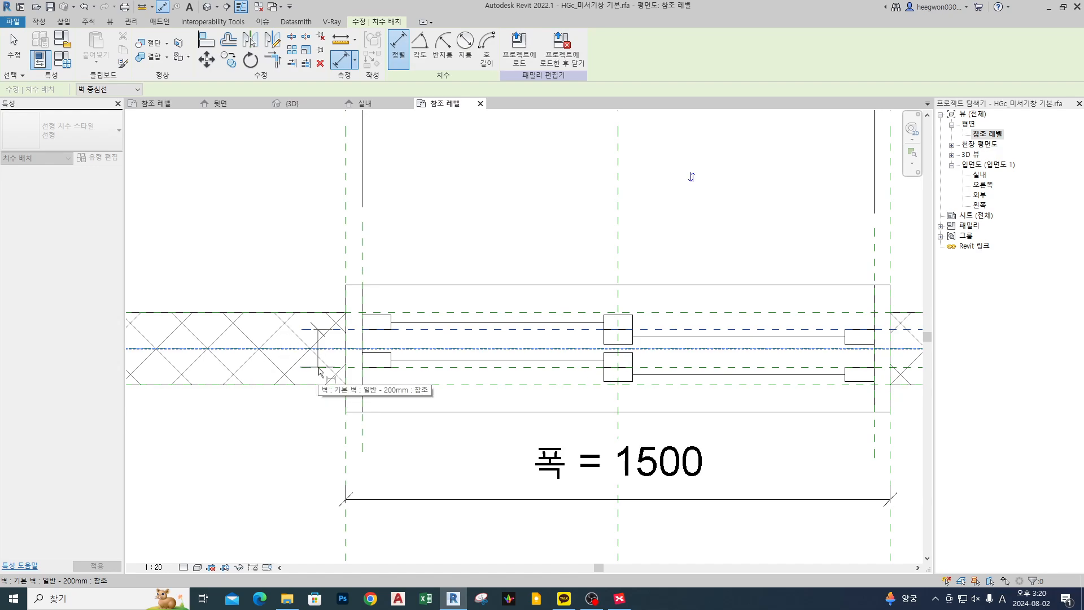
left_click(321, 372)
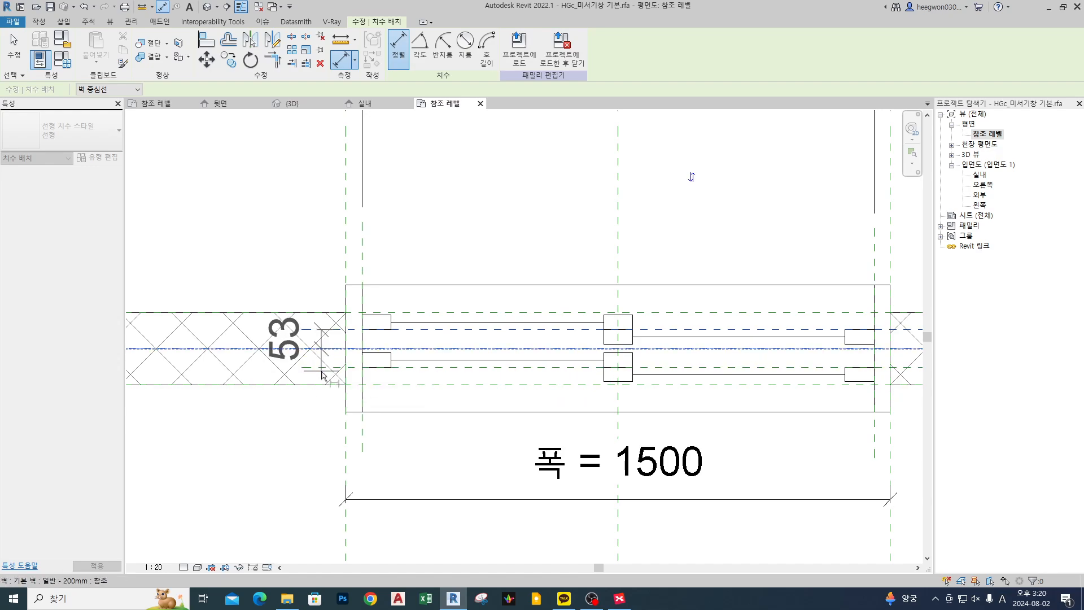
left_click(322, 367)
left_click(236, 416)
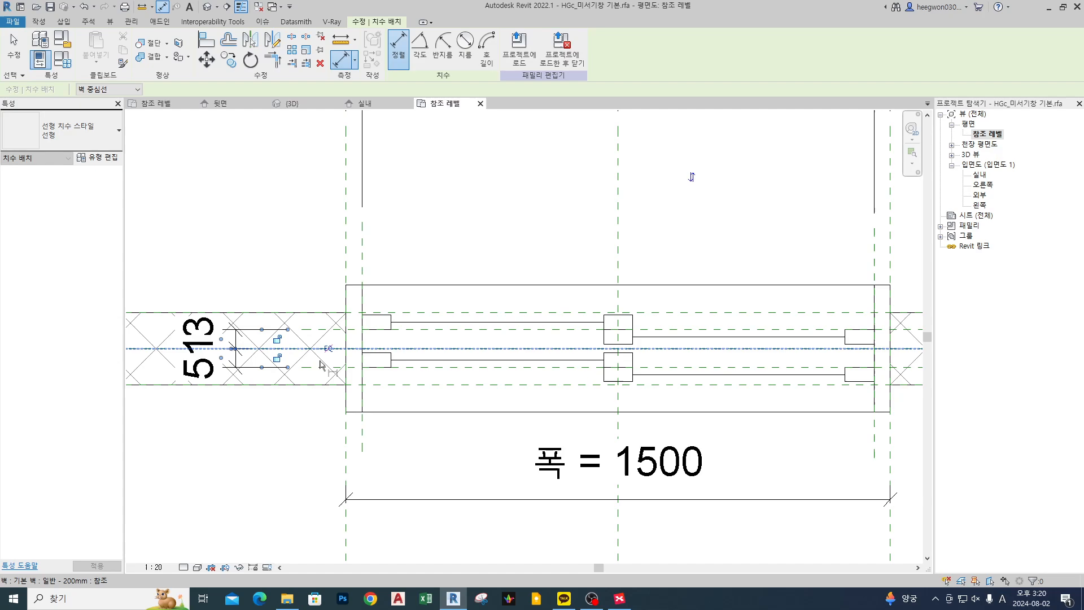
left_click(328, 348)
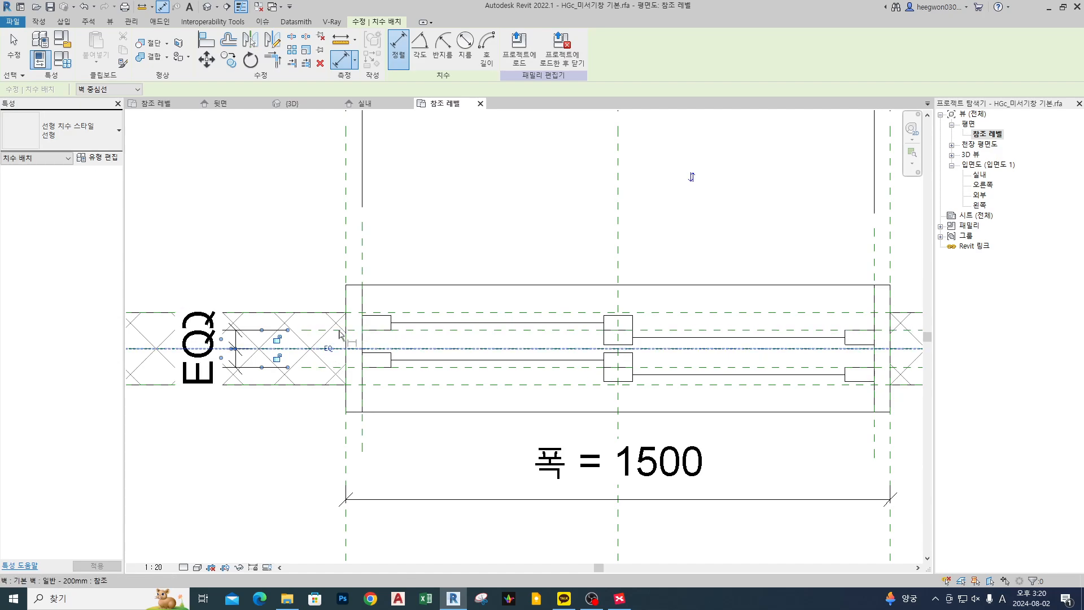
Add an aligned dimension between the two horizontal glass-frame reference planes, outside the EQ dimension, and select it.
left_click(339, 331)
left_click(329, 369)
scroll(305, 409, "down", 2)
middle_click_drag(301, 415, 351, 400)
left_click(247, 420)
key("Escape")
key("Escape")
left_click(248, 371)
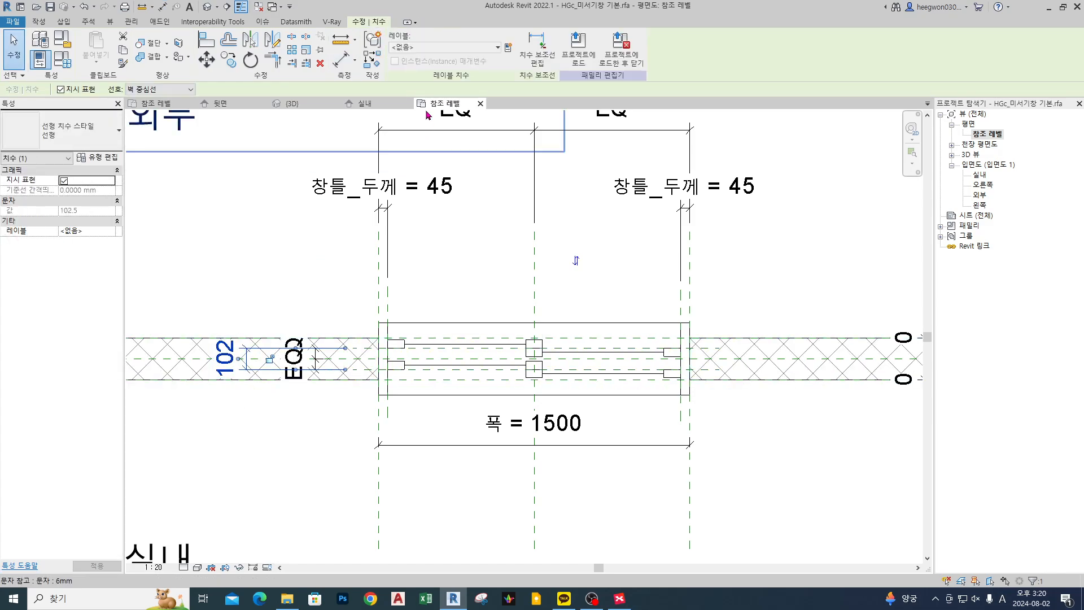
Label the selected dimension between the two horizontal glass-frame reference planes with a new type parameter named 변수 A.
left_click(509, 46)
type("변")
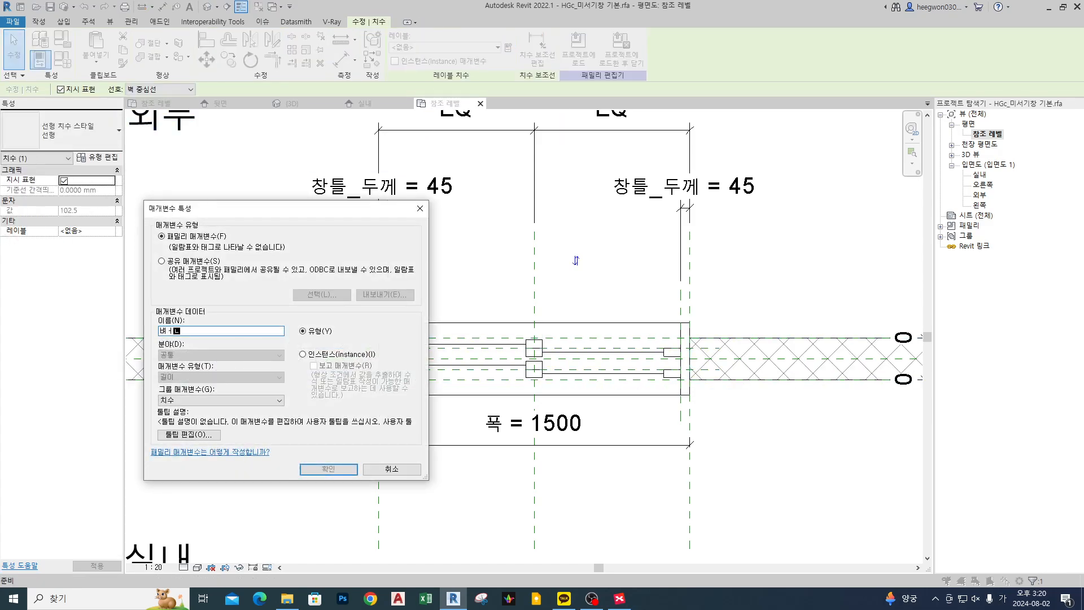
key("BackSpace")
key("BackSpace")
key("BackSpace")
type("변수")
key("Hangul")
key("Return")
left_click(314, 249)
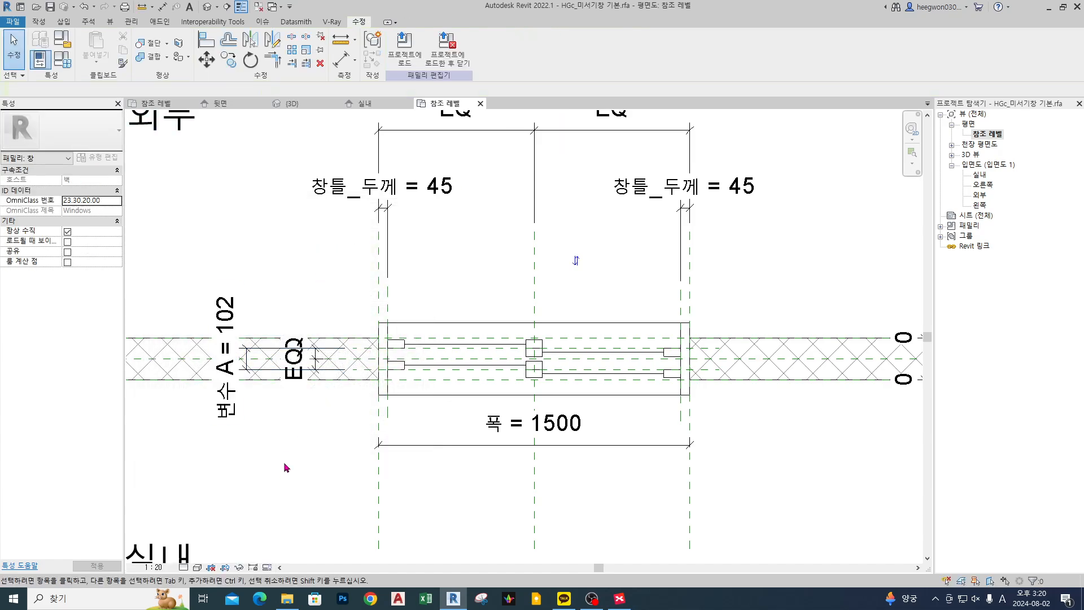
Select the 변수 A dimension and examine the gap between the two pairs of glass frames at the window's centre.
left_click(223, 411)
scroll(414, 362, "up", 3)
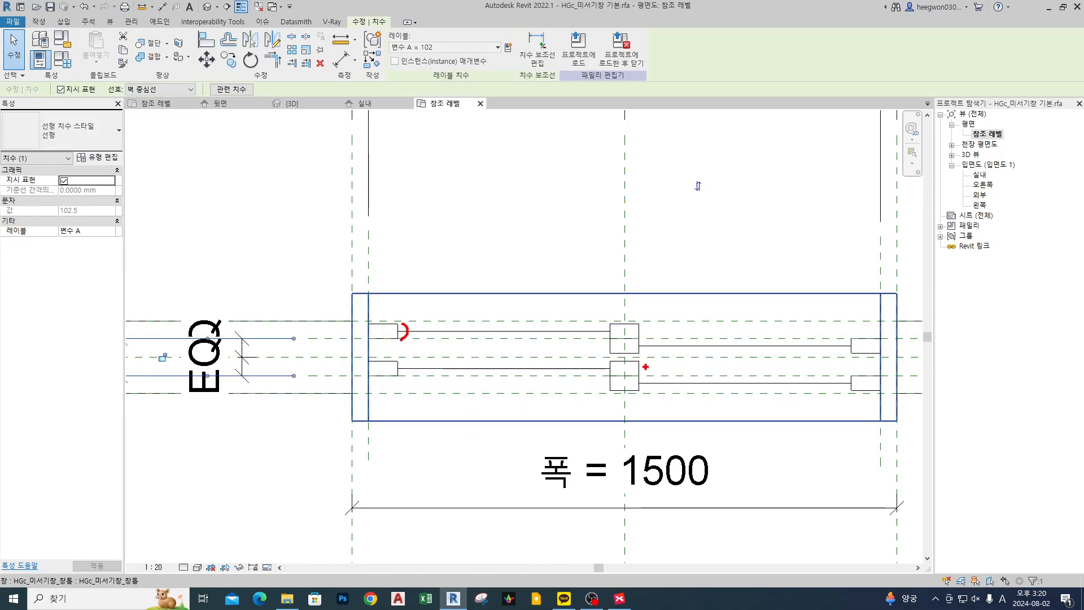
left_click_drag(598, 358, 649, 358)
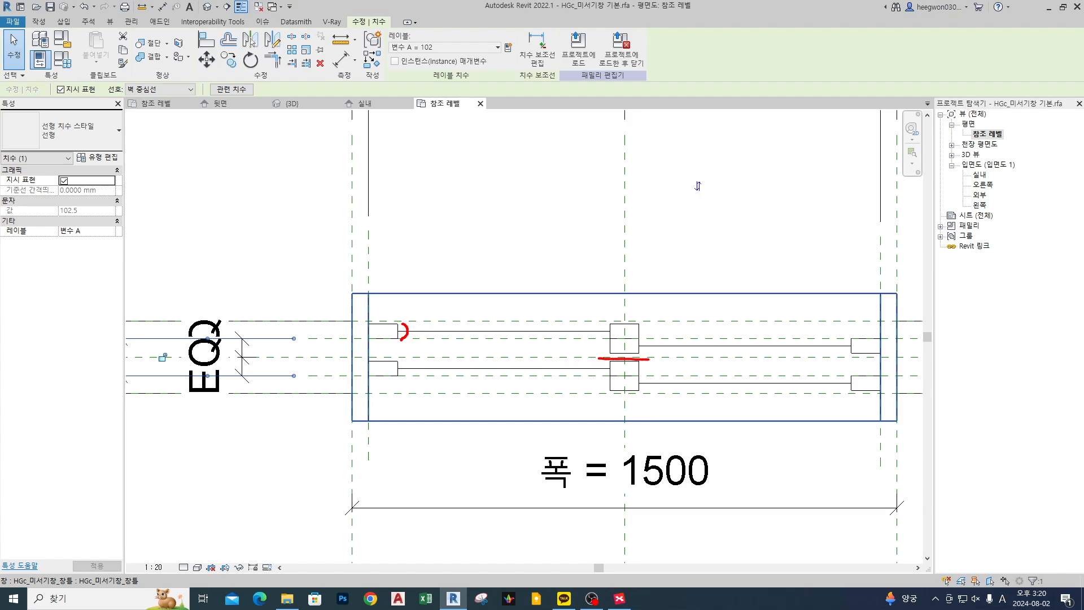
key("Escape")
key("ctrl+2")
left_click_drag(608, 354, 647, 359, "ctrl")
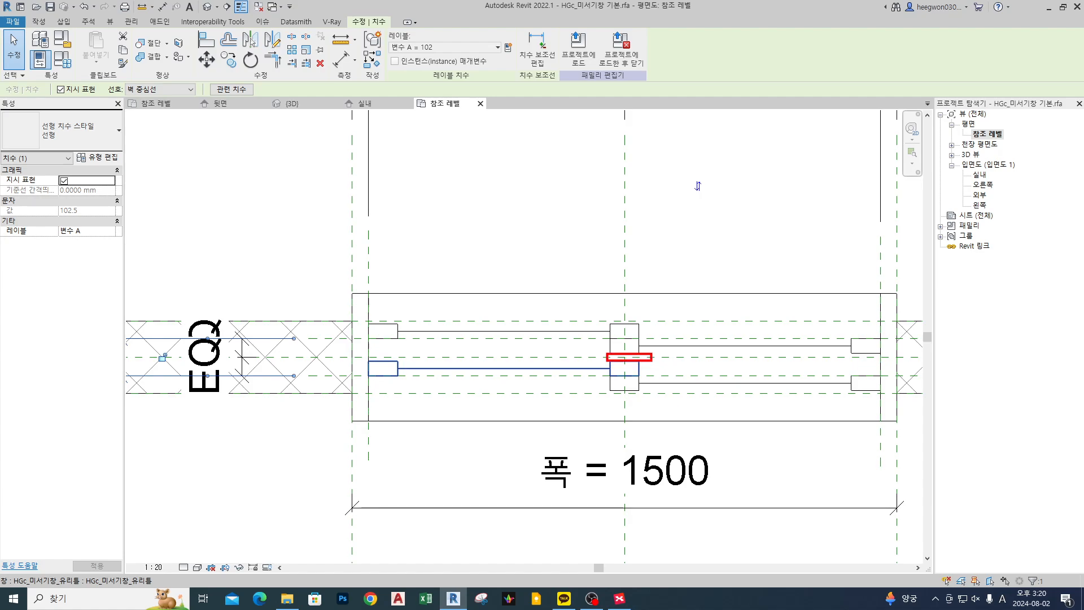
key("Escape")
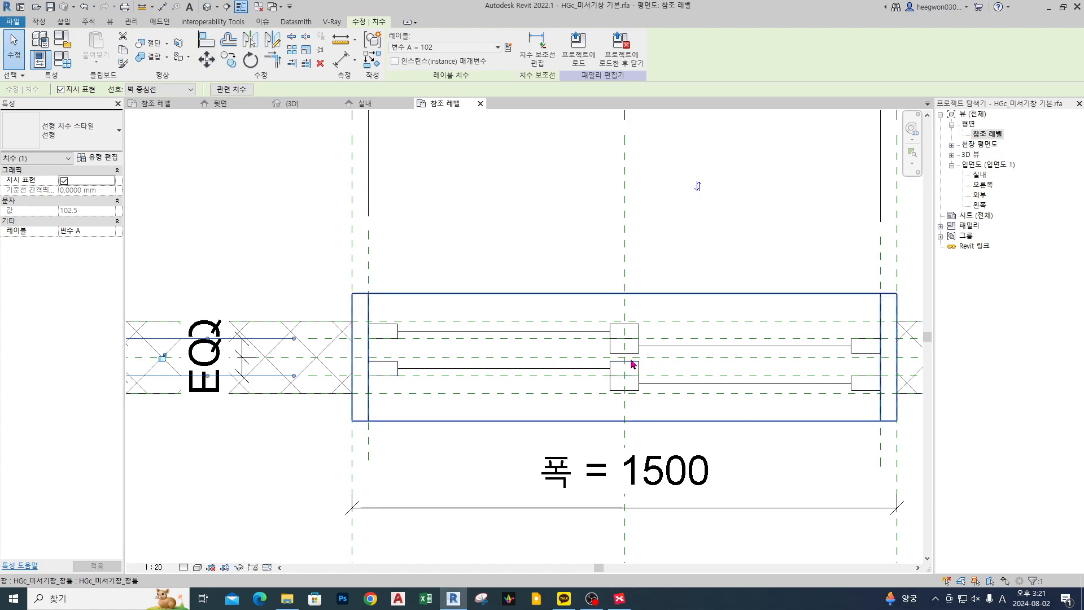
key("Escape")
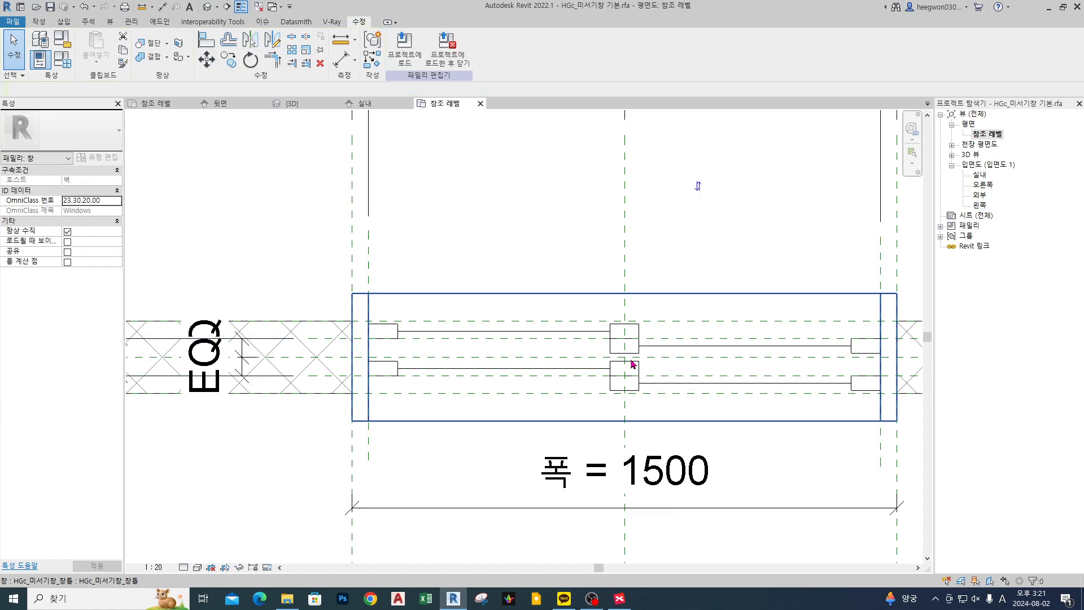
left_click_drag(605, 356, 647, 354)
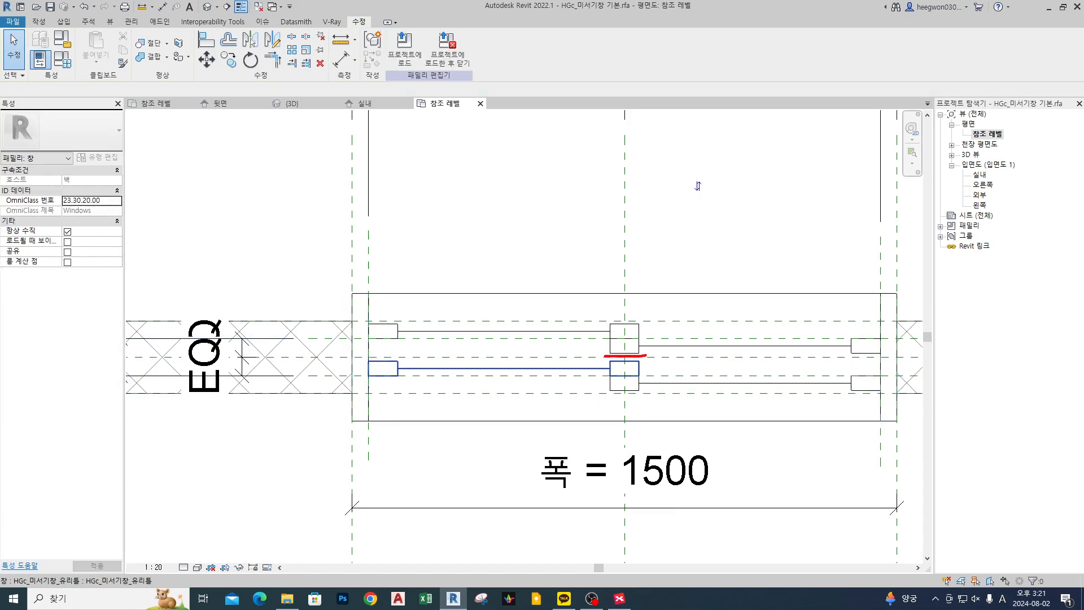
Work out the spacing of the two glass-frame reference planes as twice the glass-frame thickness plus a clearance.
left_click_drag(552, 240, 551, 261)
left_click_drag(571, 240, 568, 251)
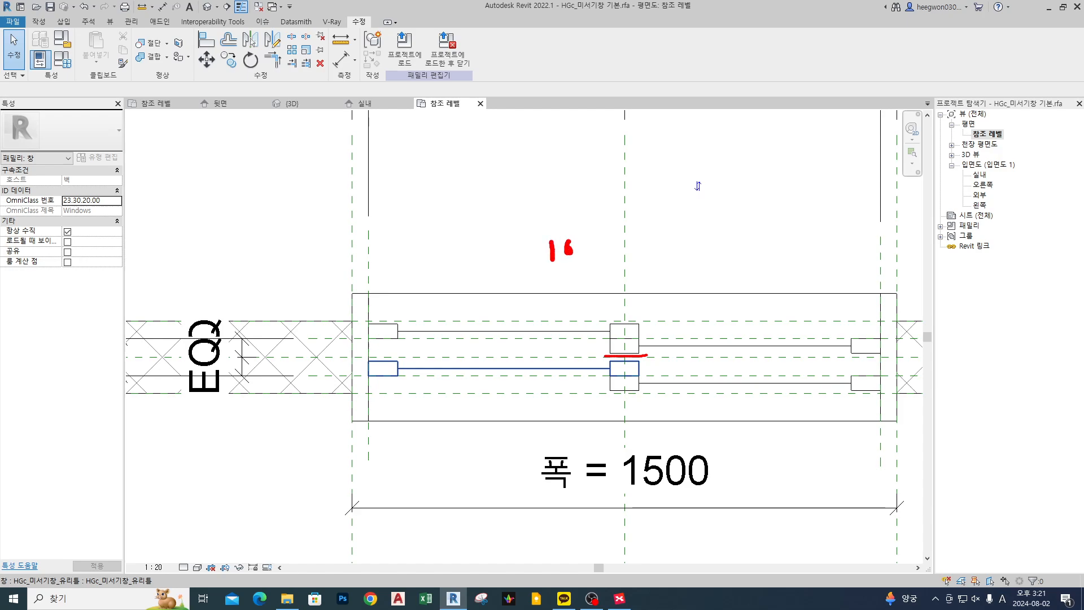
left_click_drag(608, 321, 607, 339)
left_click_drag(640, 235, 622, 253)
left_click_drag(621, 233, 643, 255)
left_click_drag(375, 339, 369, 372)
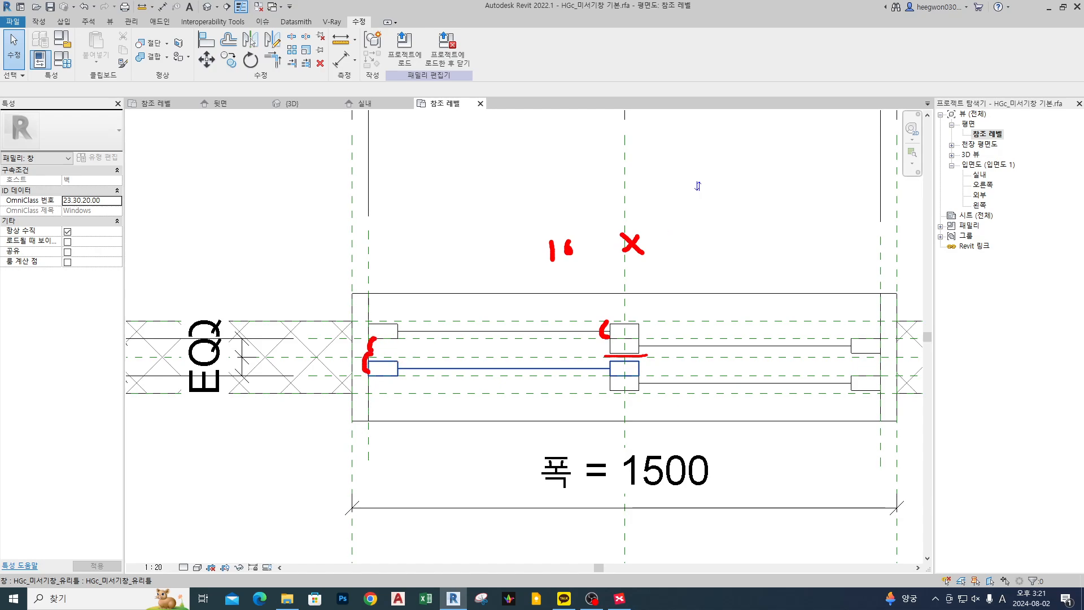
mouse_move(663, 233)
left_mouse_down()
mouse_move(703, 246)
mouse_move(698, 255)
left_mouse_up()
mouse_move(553, 212)
left_mouse_down()
mouse_move(539, 225)
mouse_move(550, 268)
left_mouse_up()
left_click_drag(769, 221, 798, 219)
mouse_move(785, 209)
left_mouse_down()
mouse_move(784, 237)
mouse_move(826, 223)
left_mouse_up()
mouse_move(507, 260)
left_mouse_down()
mouse_move(222, 270)
mouse_move(73, 344)
left_mouse_up()
mouse_move(101, 315)
left_mouse_down()
mouse_move(73, 342)
mouse_move(97, 340)
left_mouse_up()
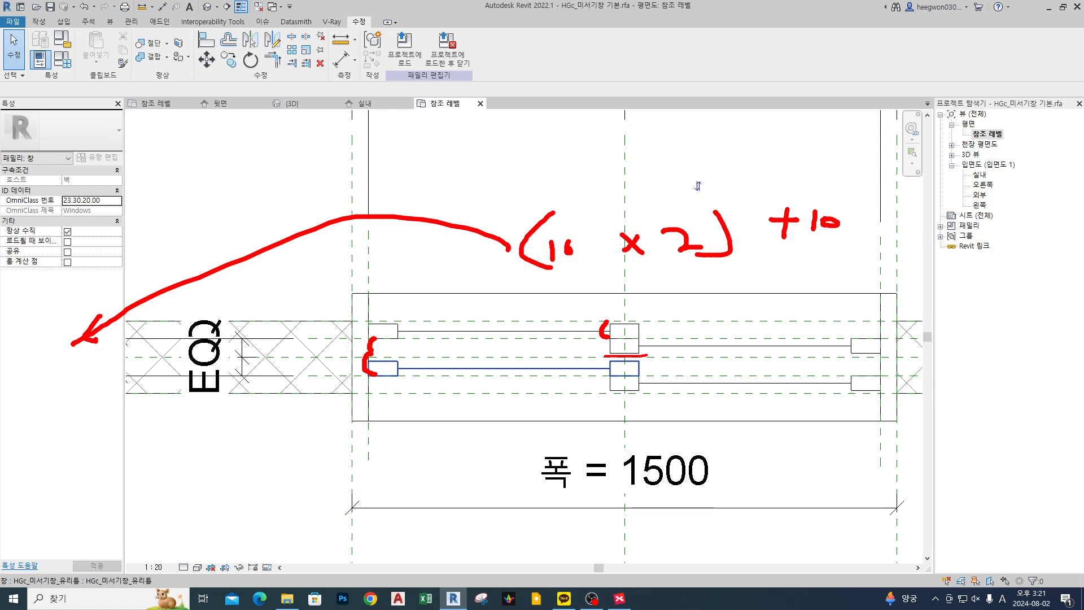
Give 변수 A the formula (유리틀_두께*2)+5 in the family types and apply it.
key("Escape")
left_click(62, 59)
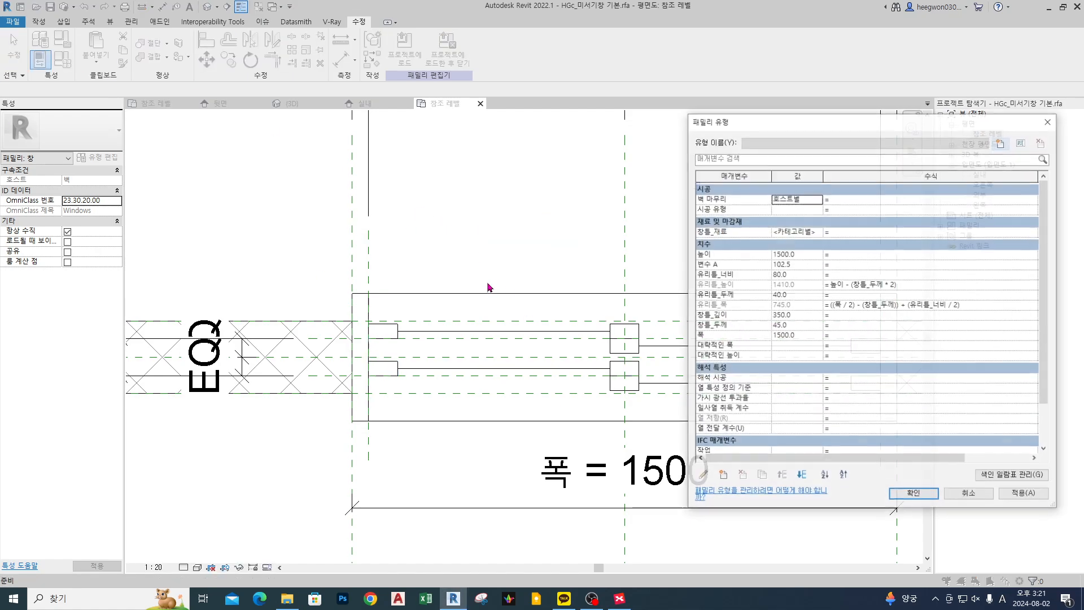
left_click(853, 264)
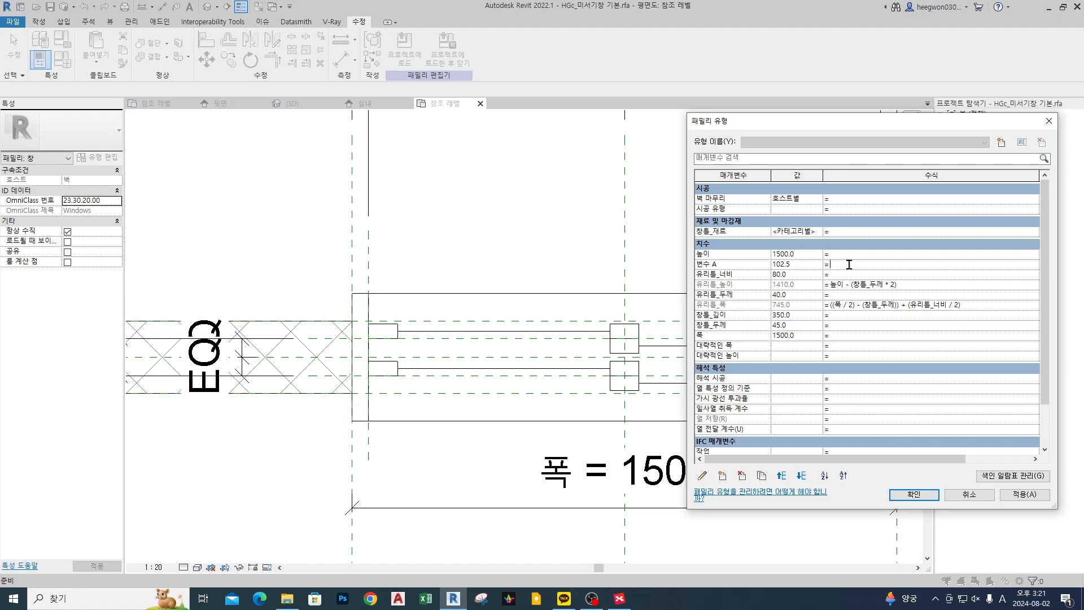
type("유리틀_ㄷ")
key("BackSpace")
type("두게-(")
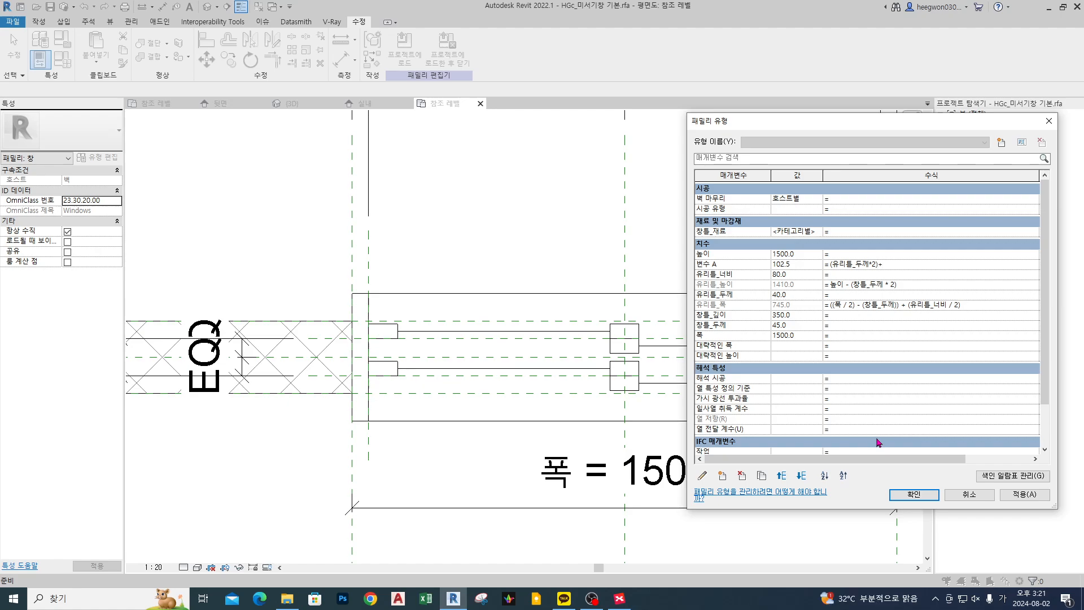
type("5")
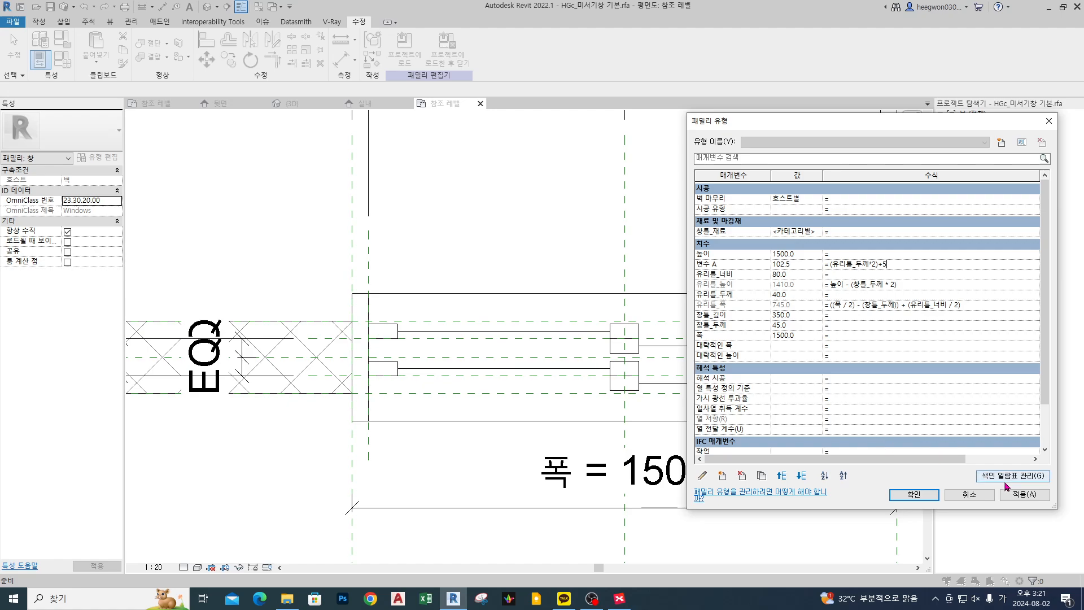
left_click(1019, 495)
Check the gap between the glass-frame pairs and change the clearance in the 변수 A formula to 7 mm, applying it.
key("ctrl+2")
mouse_move(599, 355)
left_mouse_down()
mouse_move(639, 361)
mouse_move(602, 353)
left_mouse_up()
key("Escape")
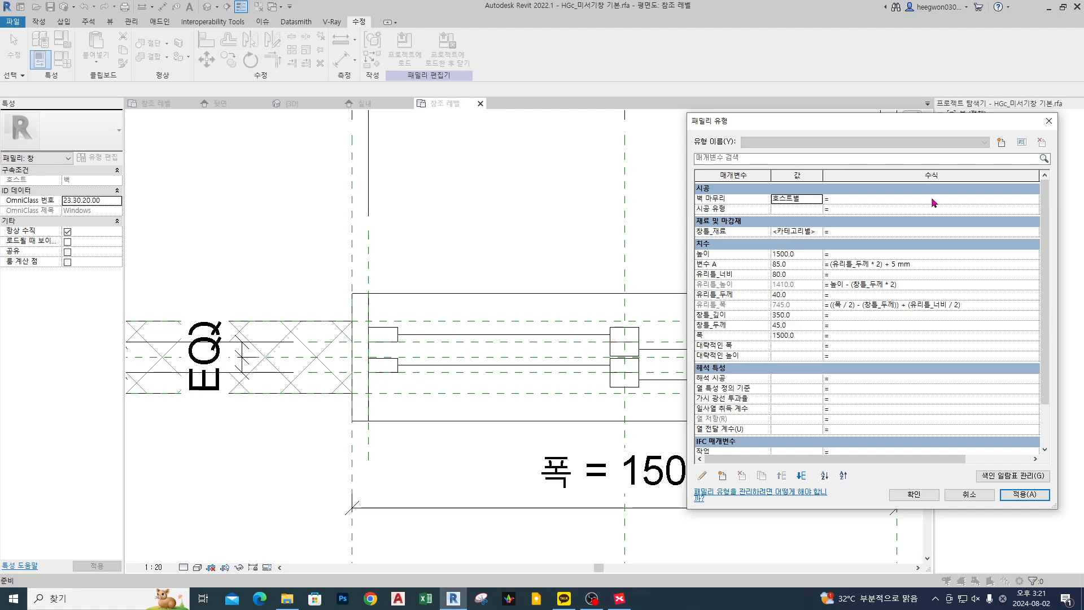
left_click(894, 264)
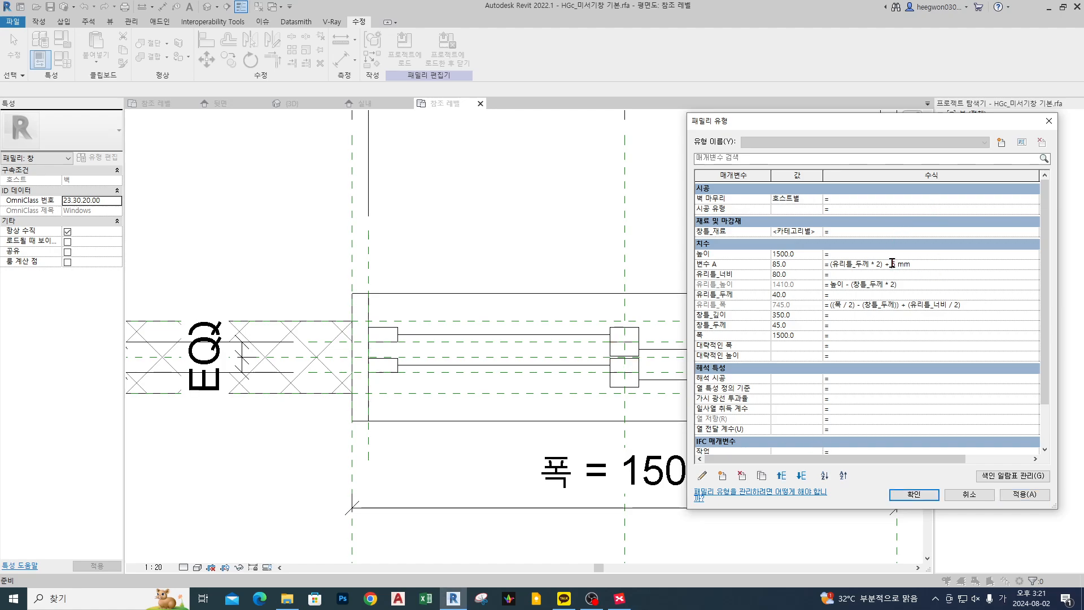
key("shift+Right")
key("Tab")
left_click(1028, 500)
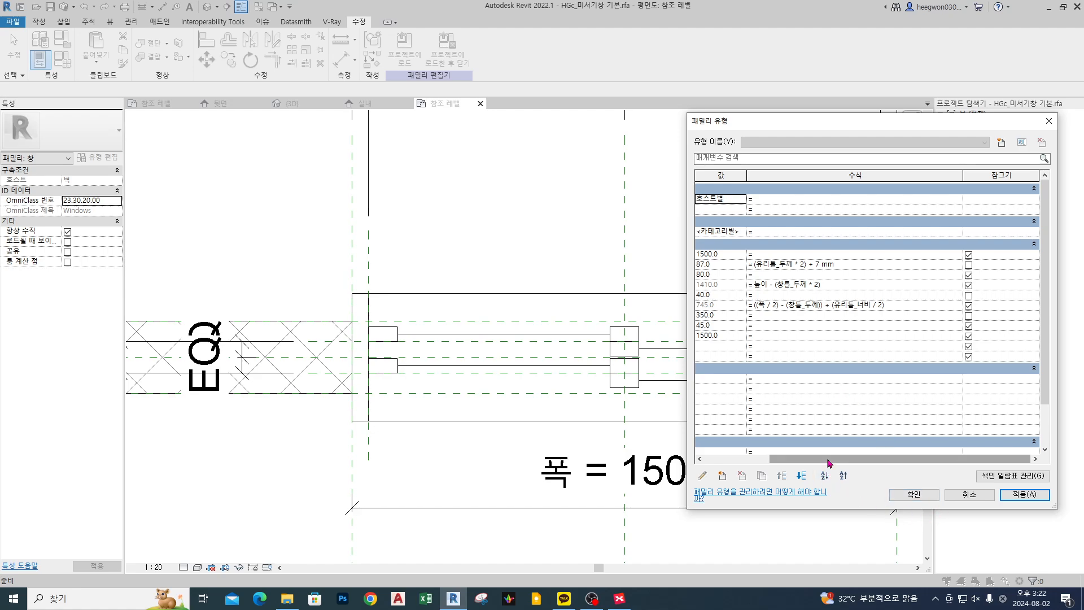
Test the 변수 A formula by setting 유리틀_두께 to 30 and applying it.
left_click_drag(824, 459, 712, 452)
left_click(802, 325)
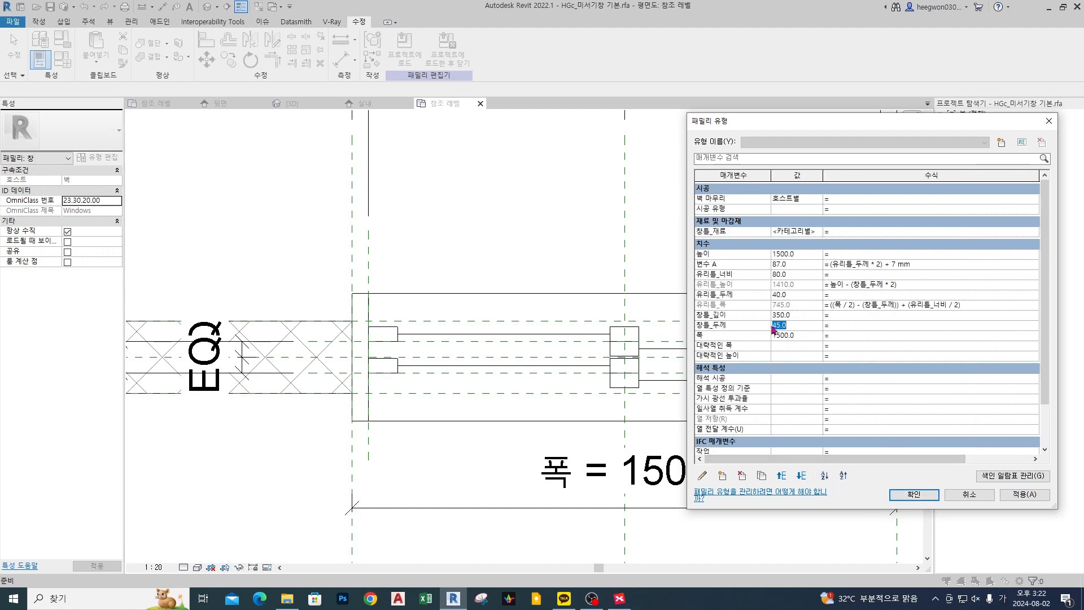
left_click(813, 294)
type("30")
left_click(1024, 495)
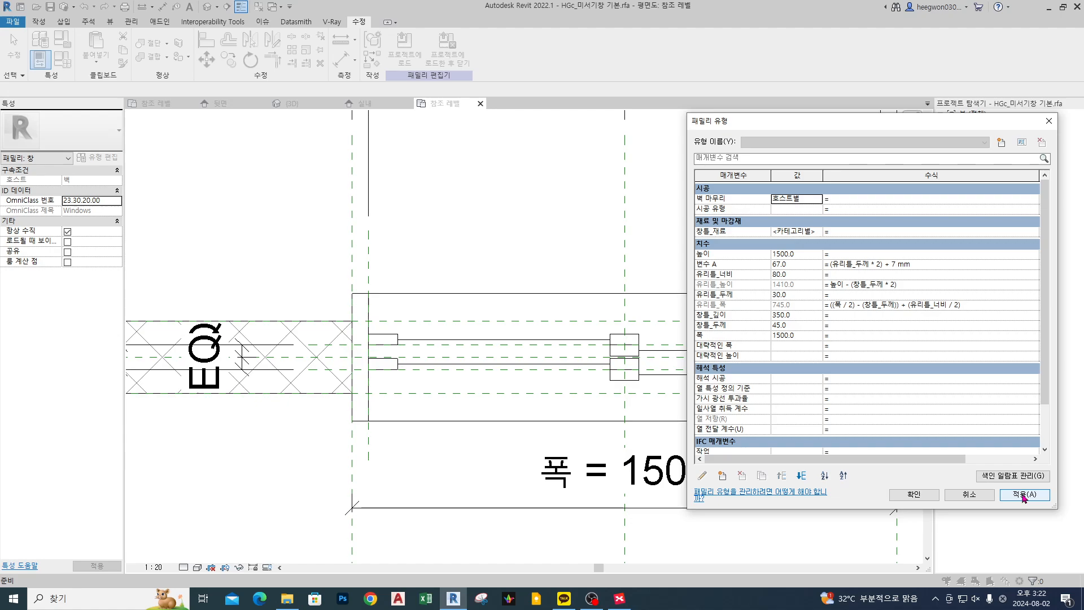
Set 유리틀_두께 to 45, apply it, check the gap between the glass-frame pairs and close the family types.
left_click(805, 295)
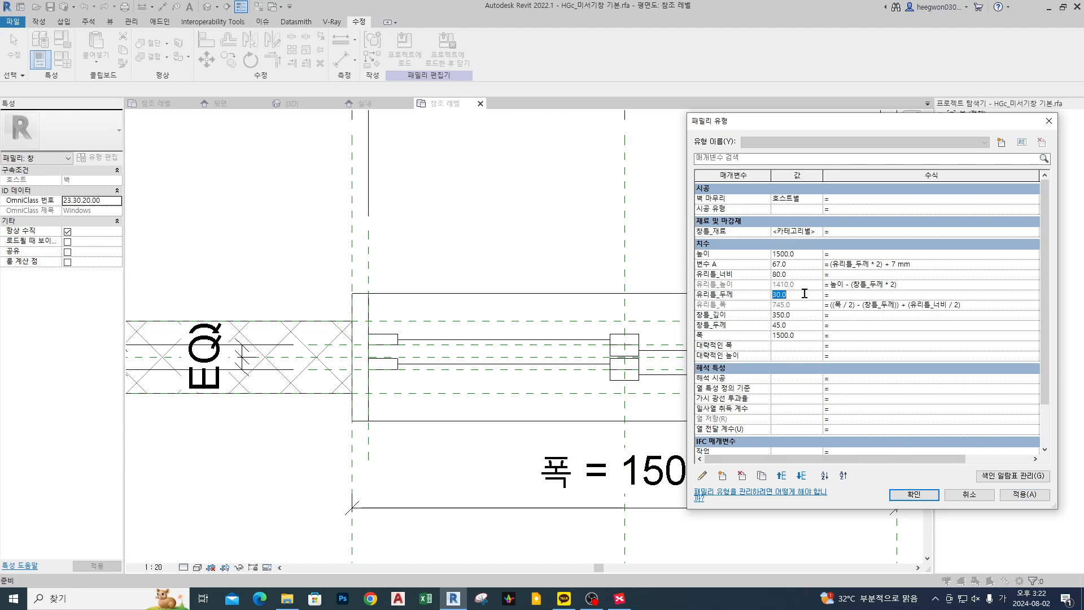
type("45")
left_click(1024, 495)
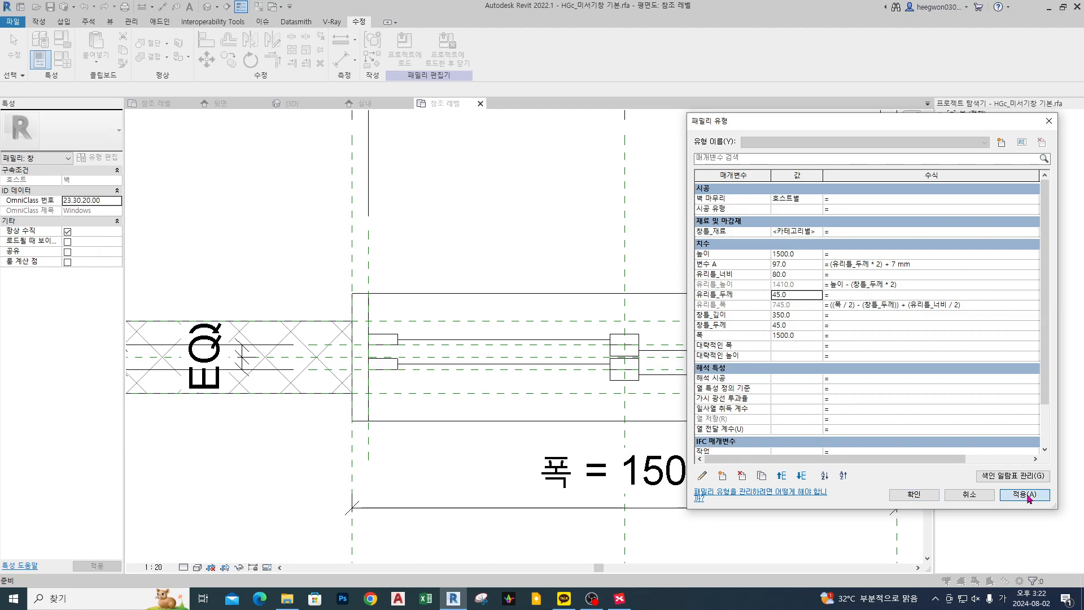
mouse_move(634, 364)
left_mouse_down()
mouse_move(642, 355)
mouse_move(641, 371)
left_mouse_up()
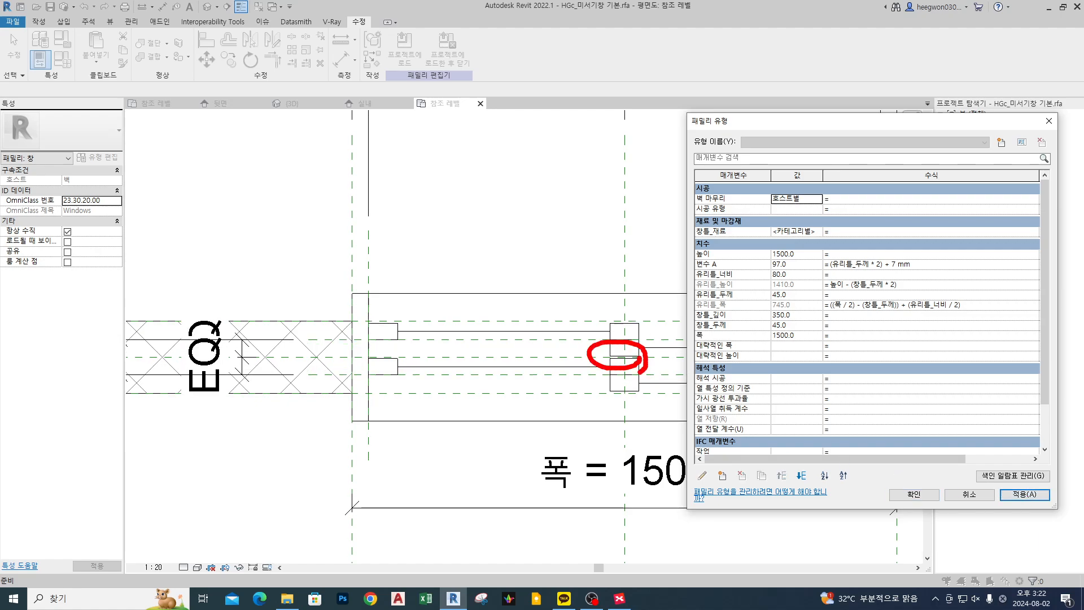
key("Escape")
key("Escape")
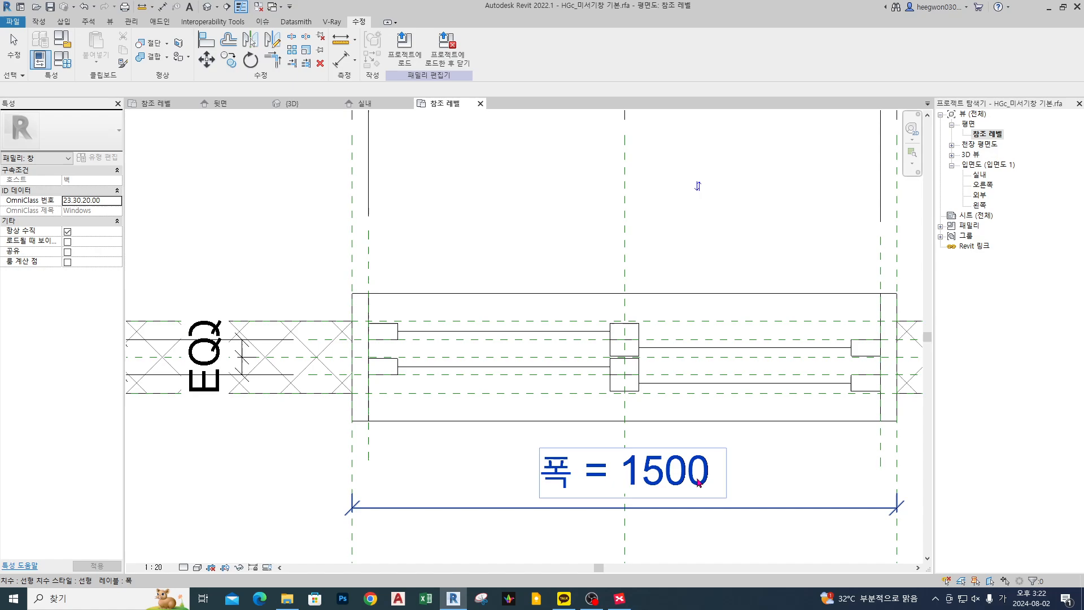
scroll(542, 224, "down", 3)
scroll(534, 222, "up", 1)
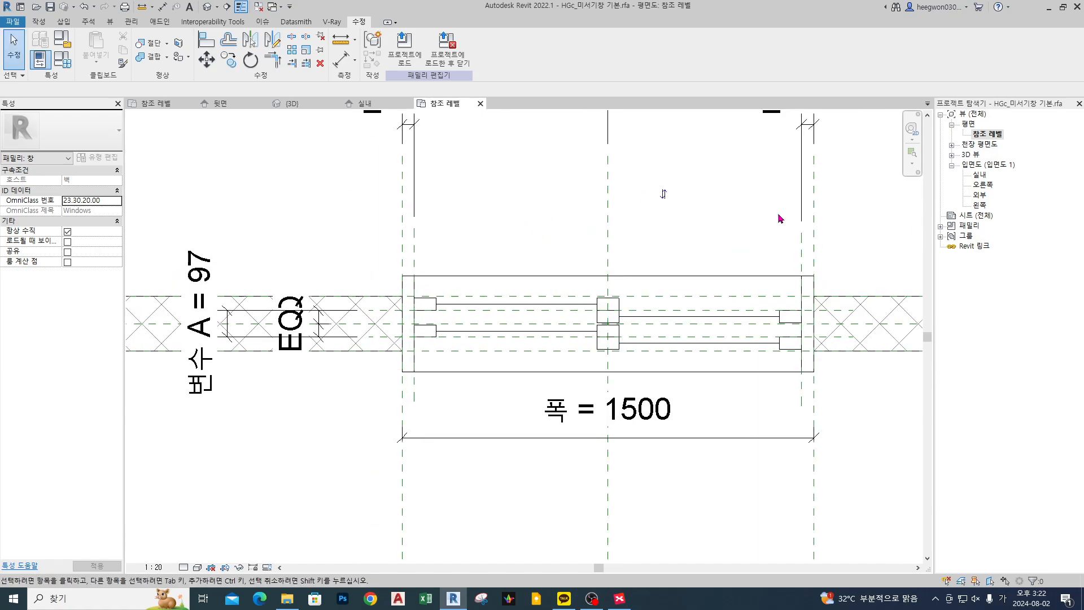